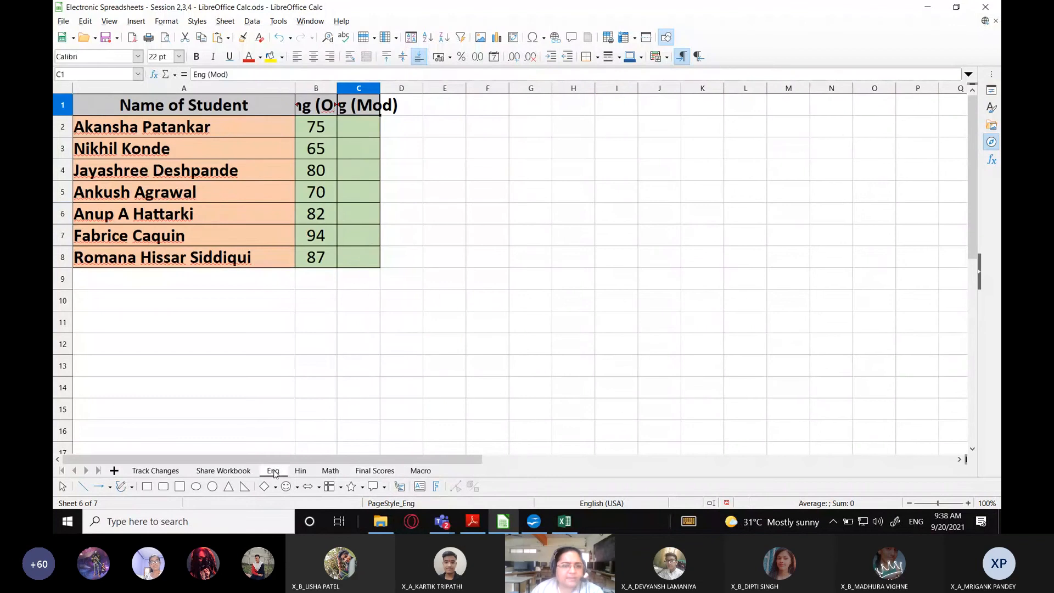
# Set column B of the Eng sheet to optimal width with the default 0.1" extra
pyautogui.click(325, 89)
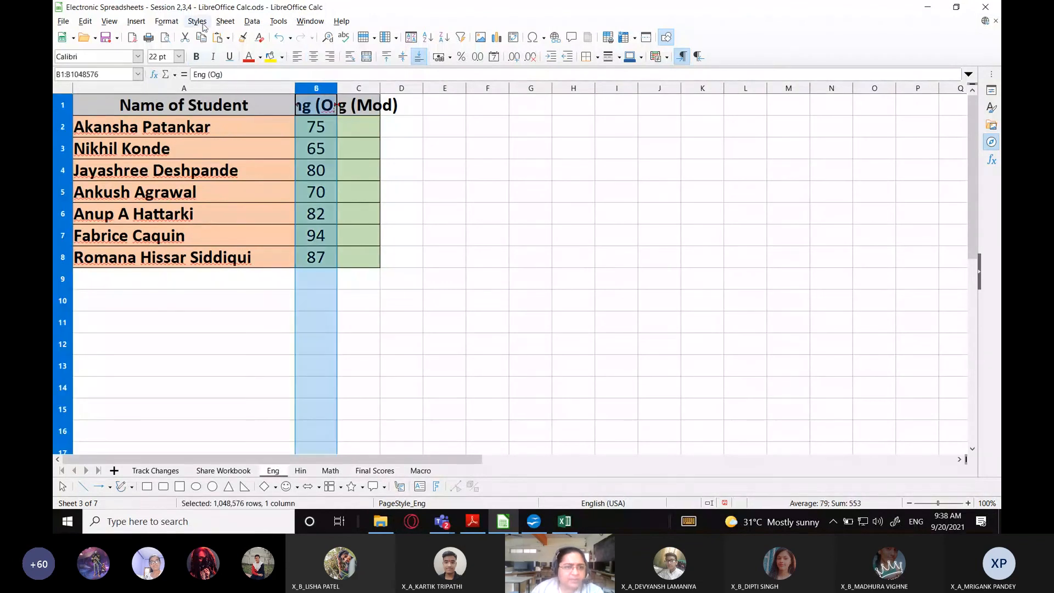
pyautogui.click(171, 22)
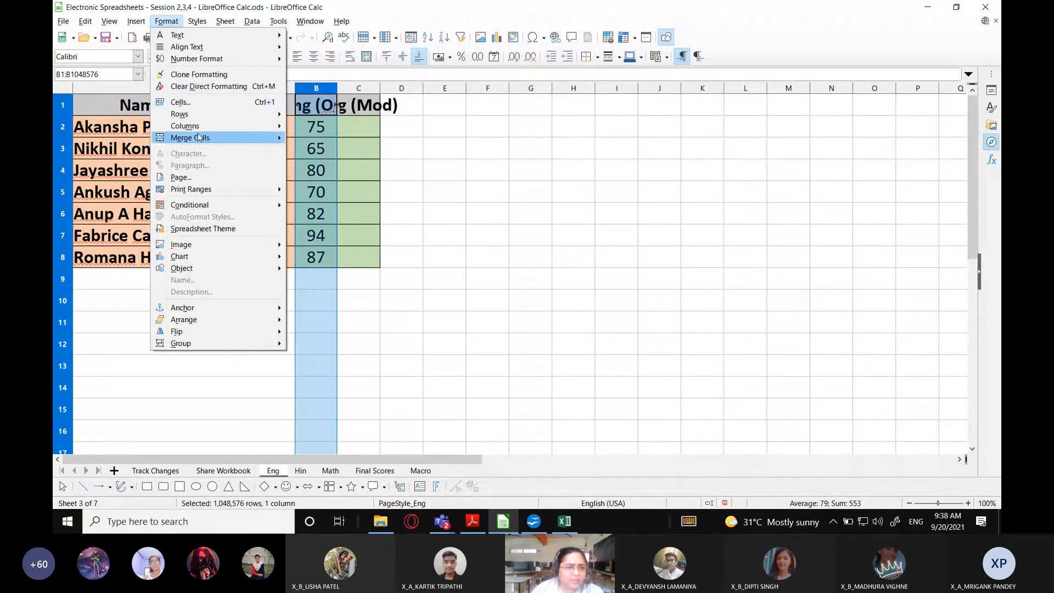
pyautogui.moveTo(200, 127)
pyautogui.click(330, 137)
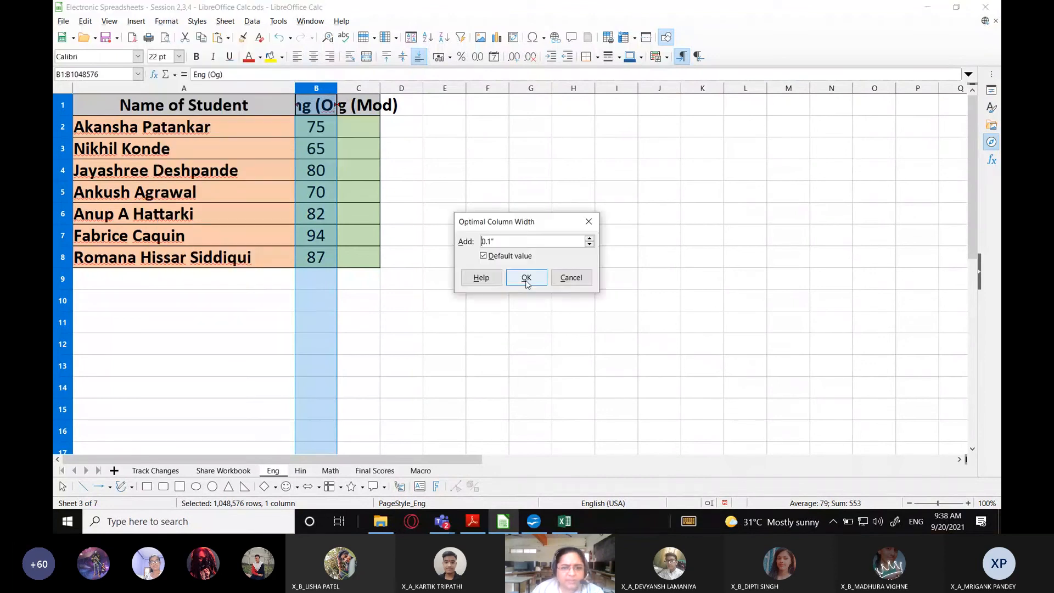
pyautogui.click(527, 281)
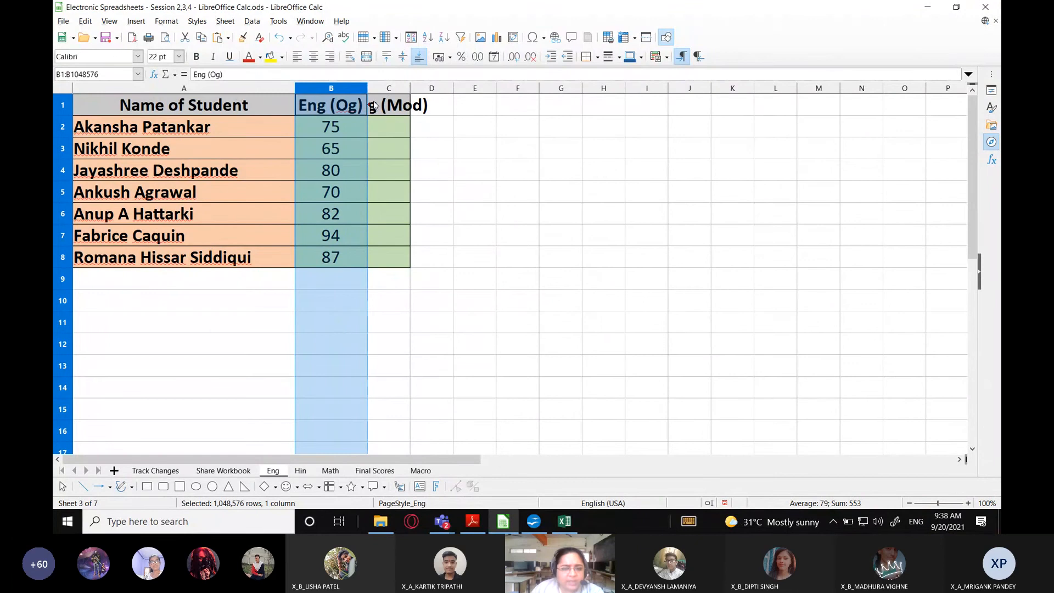
# Set column C, Eng (Mod), to optimal width, keeping the default addition
pyautogui.click(393, 88)
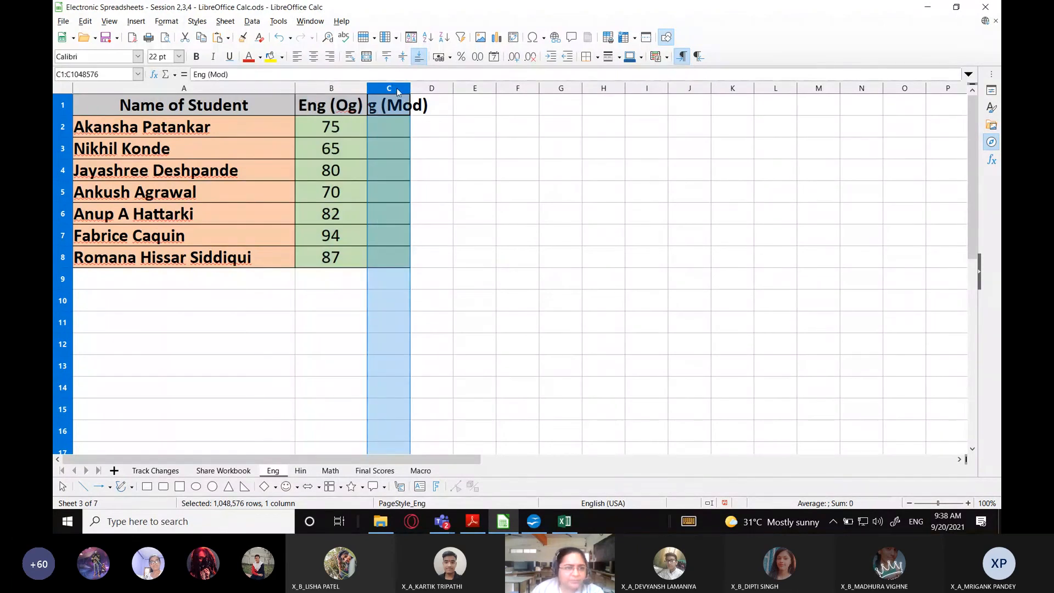
pyautogui.click(167, 21)
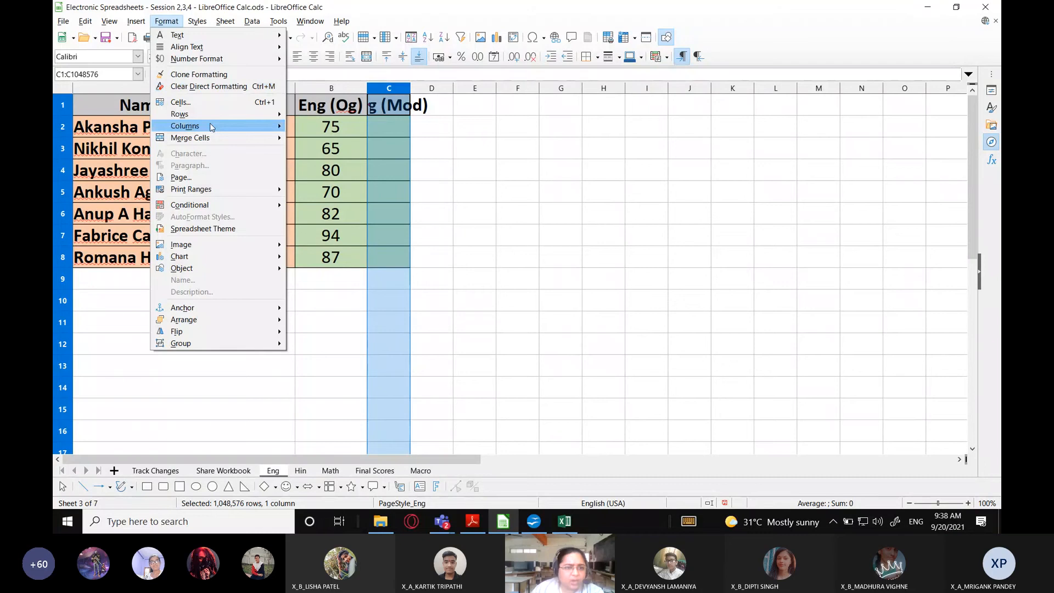
pyautogui.moveTo(211, 126)
pyautogui.click(315, 138)
pyautogui.click(529, 280)
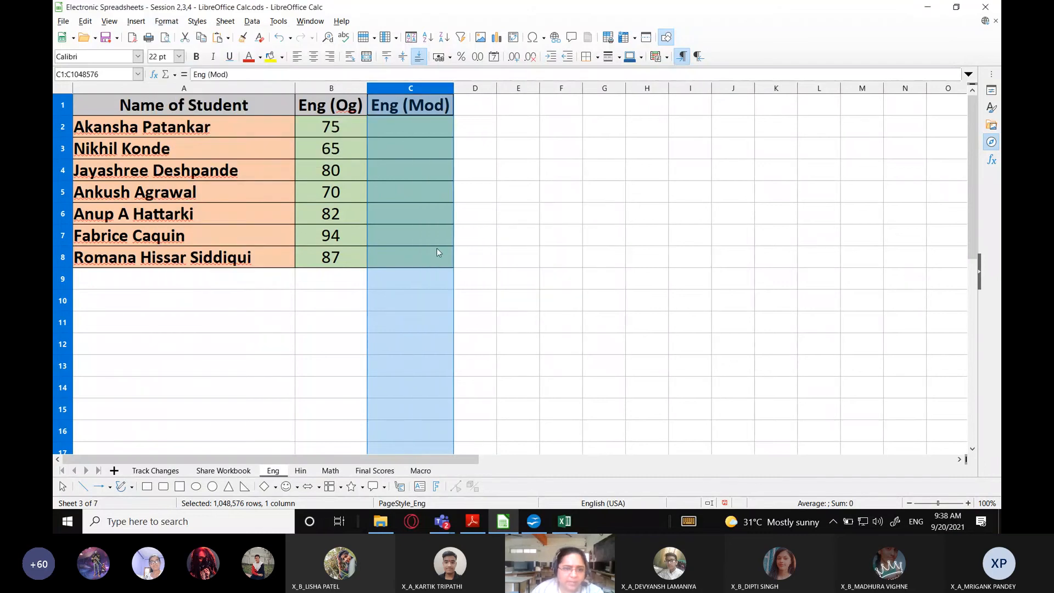
pyautogui.click(485, 152)
# Switch to the syllabus PDF in Adobe Reader, highlight "Creating reference to other sheets", and return to the LibreOffice Calc workbook
pyautogui.moveTo(332, 110); pyautogui.dragTo(336, 264)
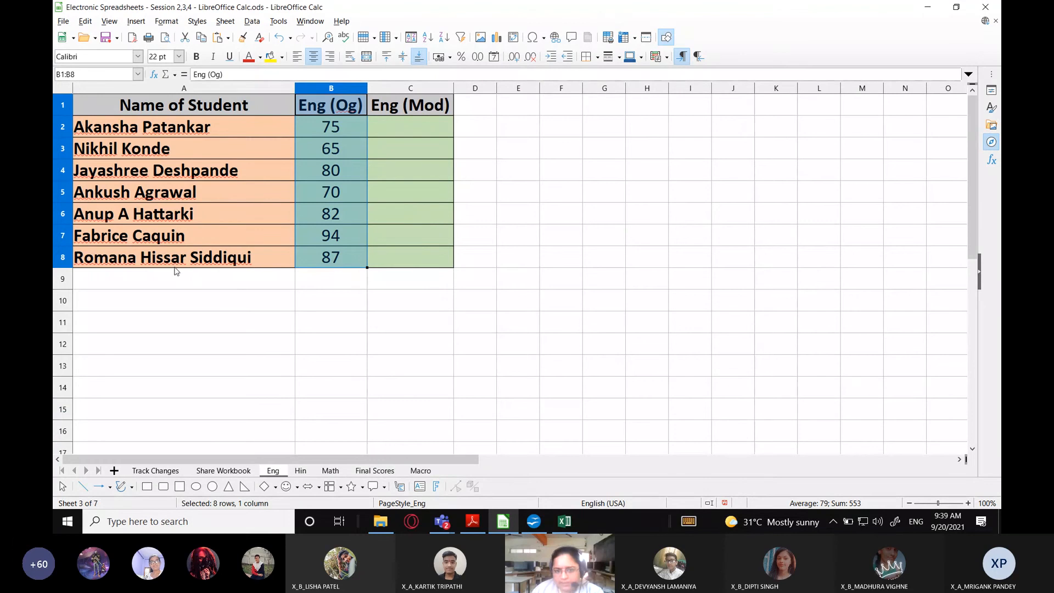
pyautogui.moveTo(420, 117); pyautogui.dragTo(429, 262)
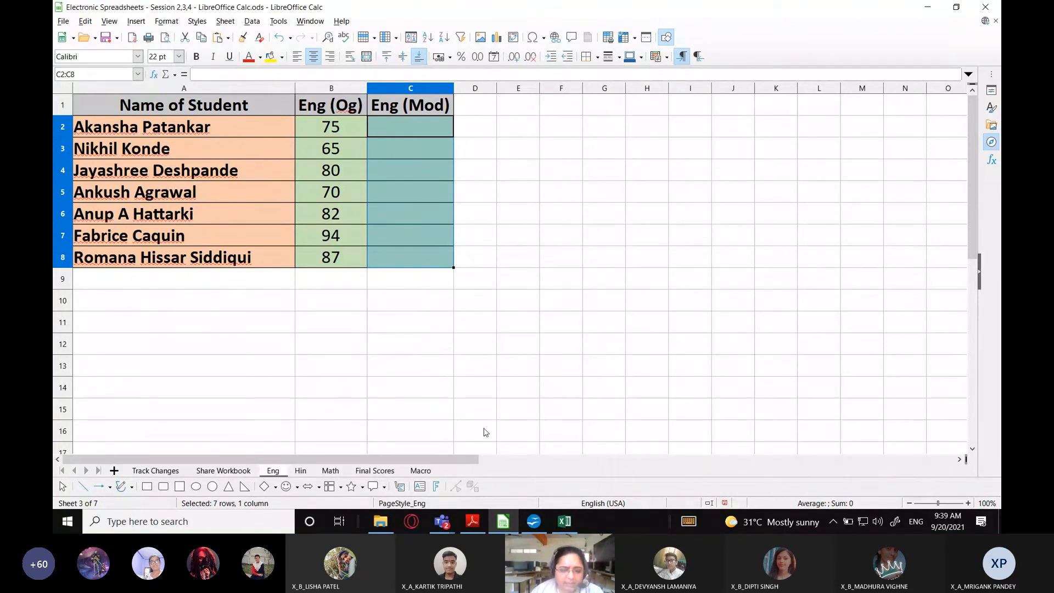
pyautogui.click(473, 521)
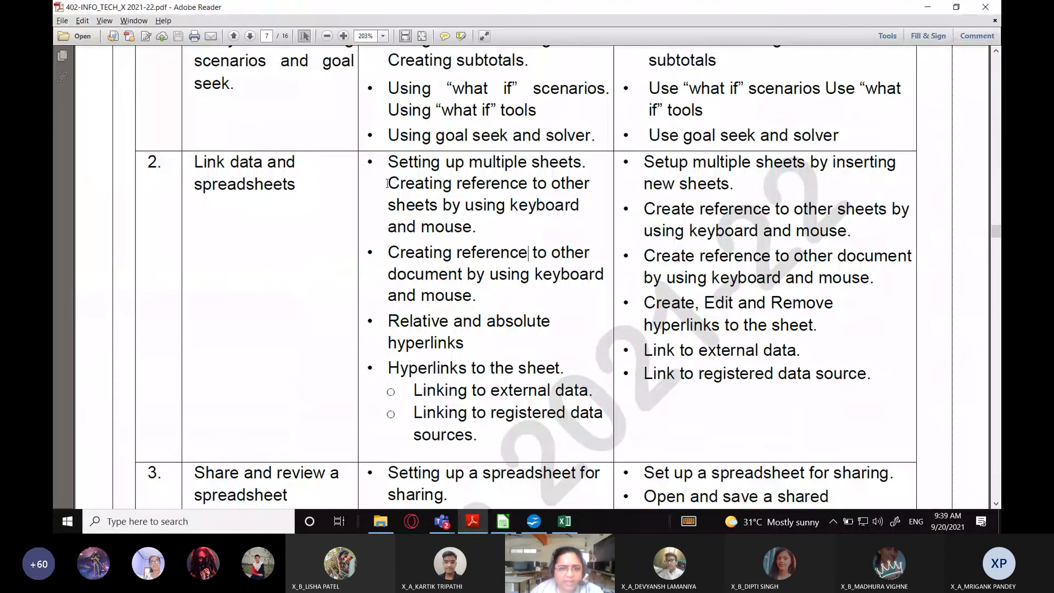
pyautogui.moveTo(388, 184); pyautogui.dragTo(458, 207)
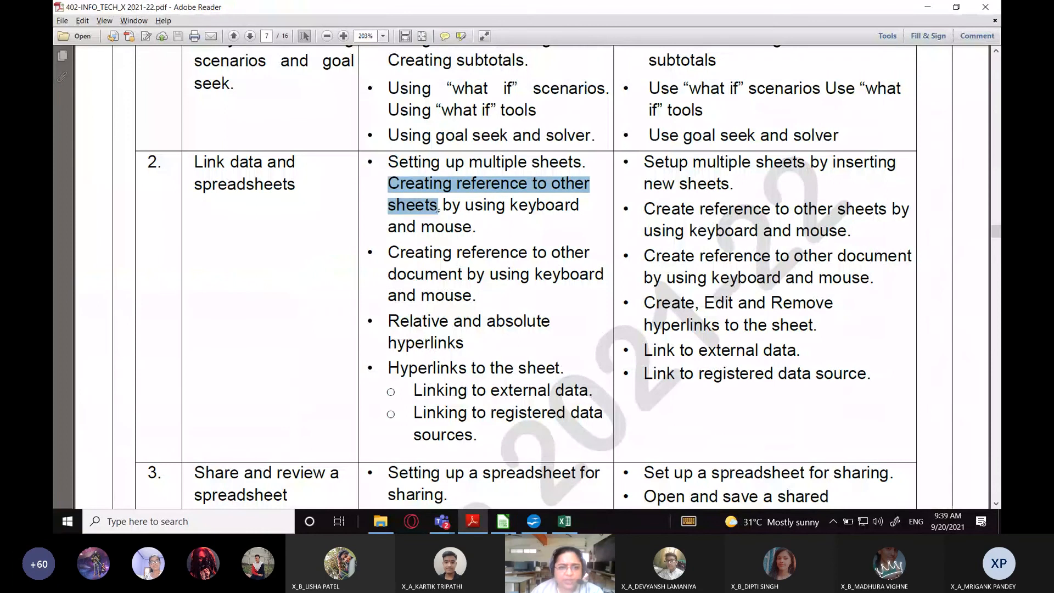
pyautogui.click(503, 521)
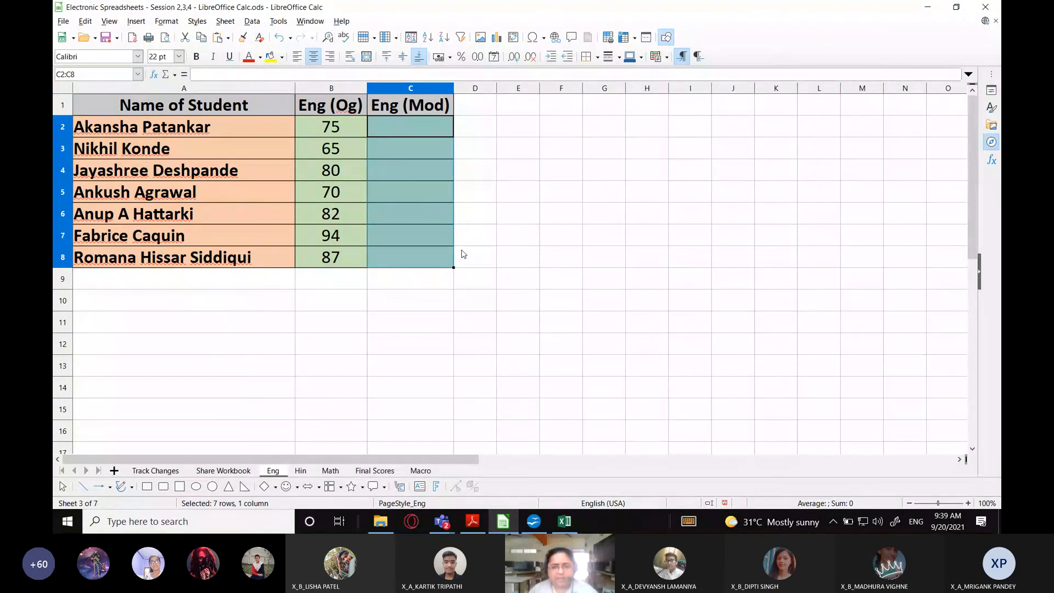
pyautogui.click(652, 235)
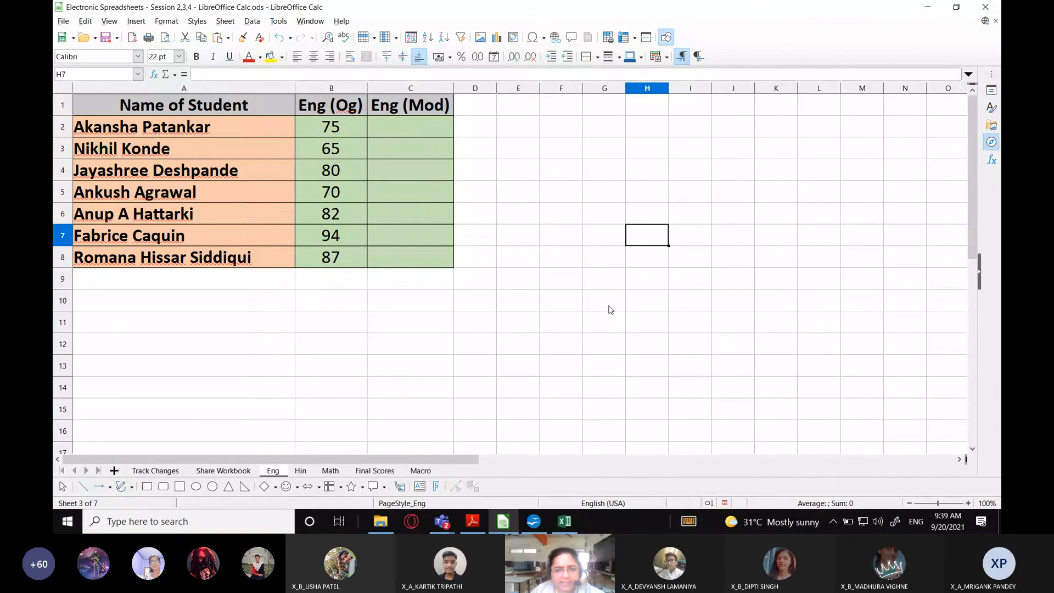
pyautogui.click(320, 155)
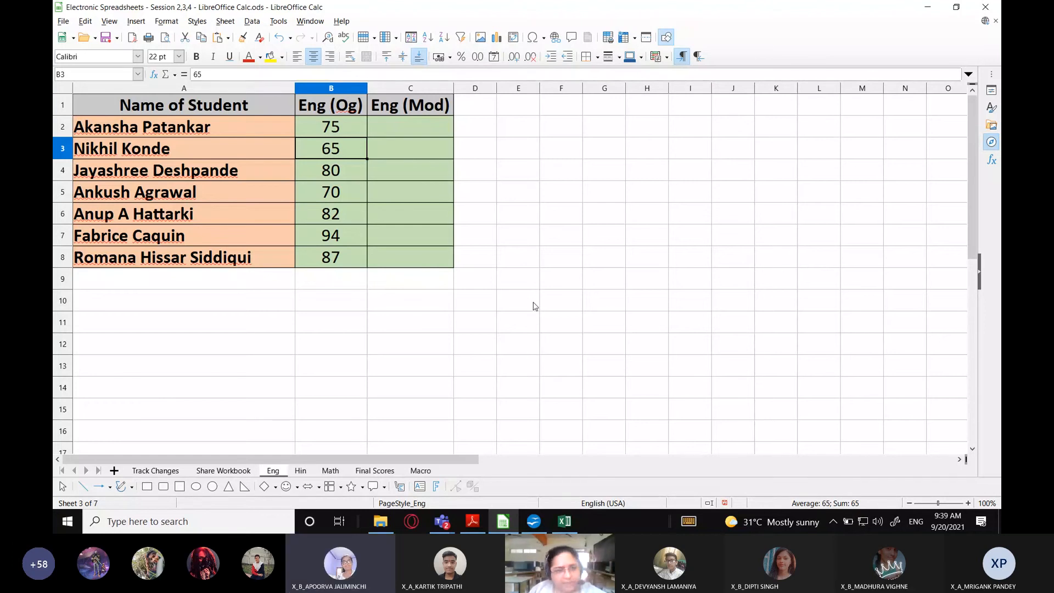
pyautogui.click(552, 218)
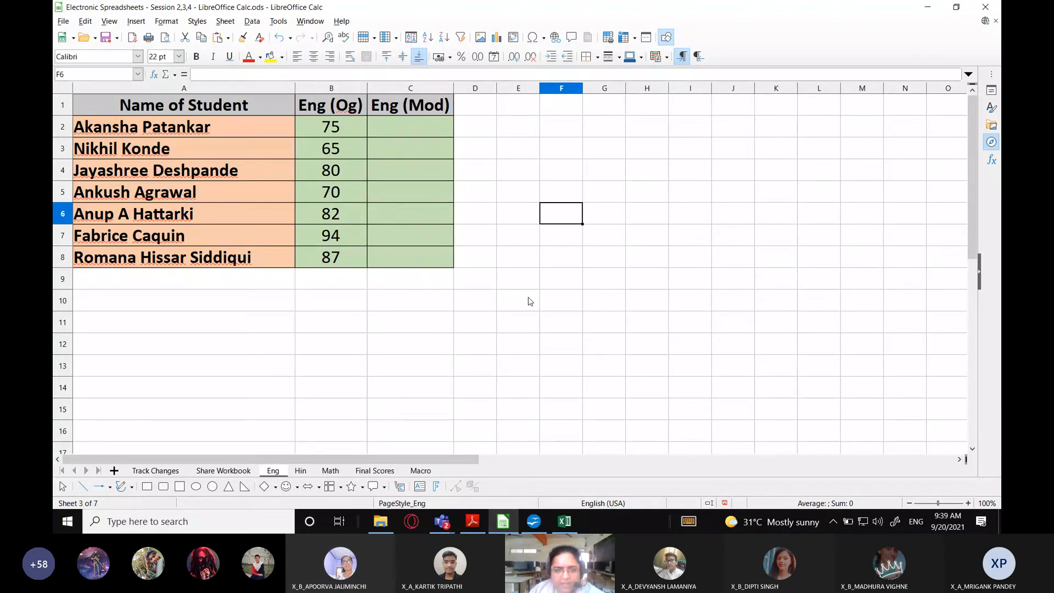
pyautogui.click(404, 127)
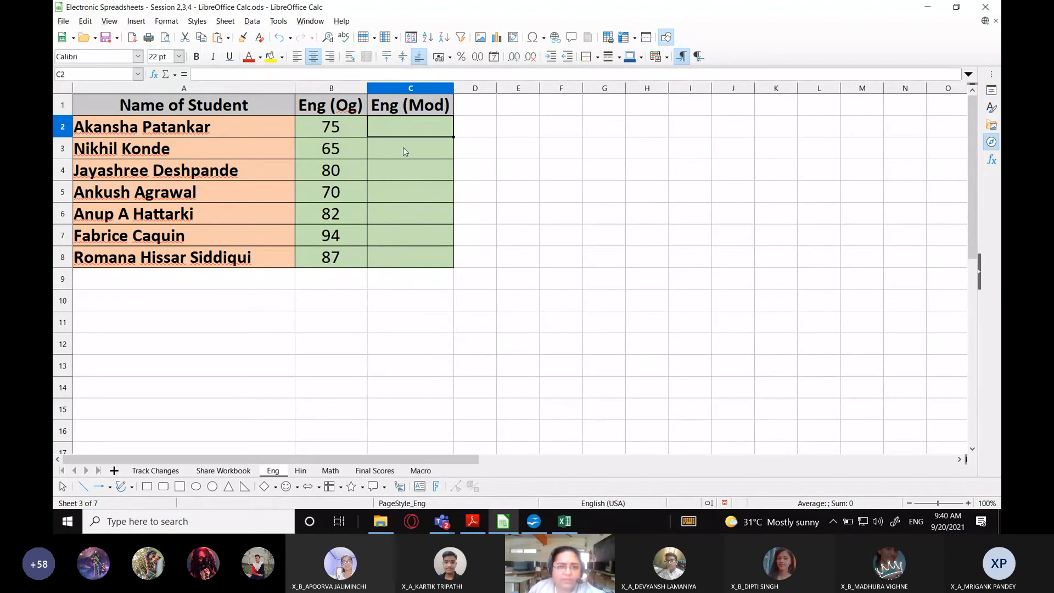
pyautogui.moveTo(424, 127); pyautogui.dragTo(423, 255)
pyautogui.click(568, 259)
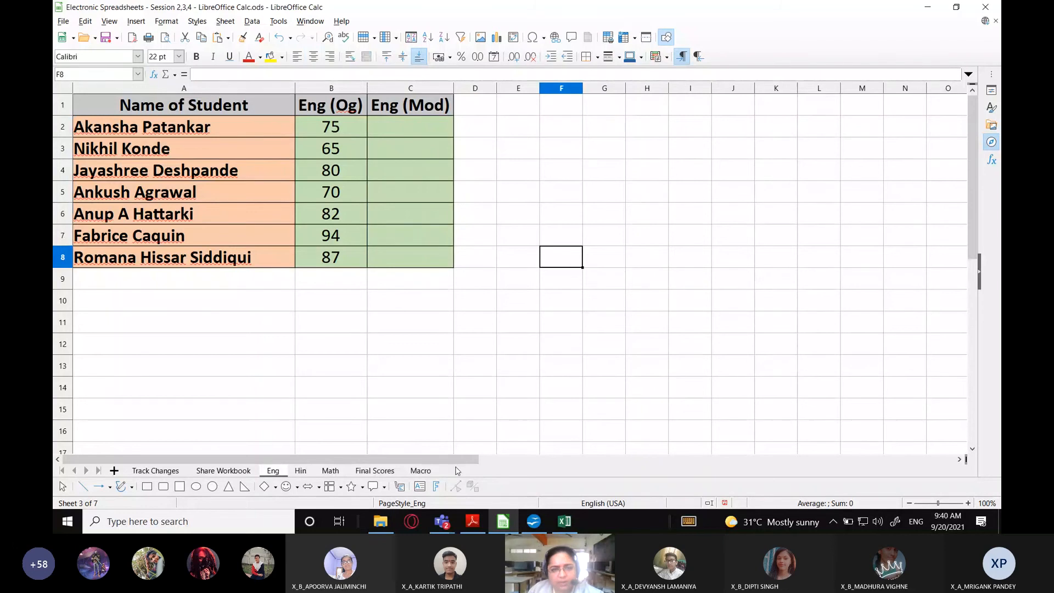
# Look through the Final Scores, Hin and Math sheets and return to the Eng sheet
pyautogui.click(384, 472)
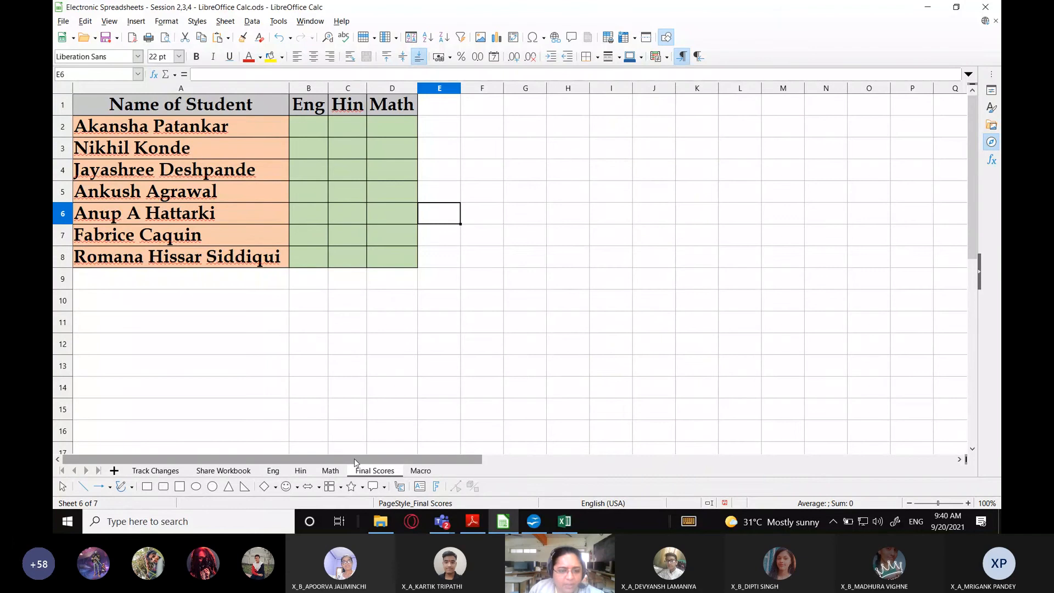
pyautogui.click(273, 471)
pyautogui.click(301, 471)
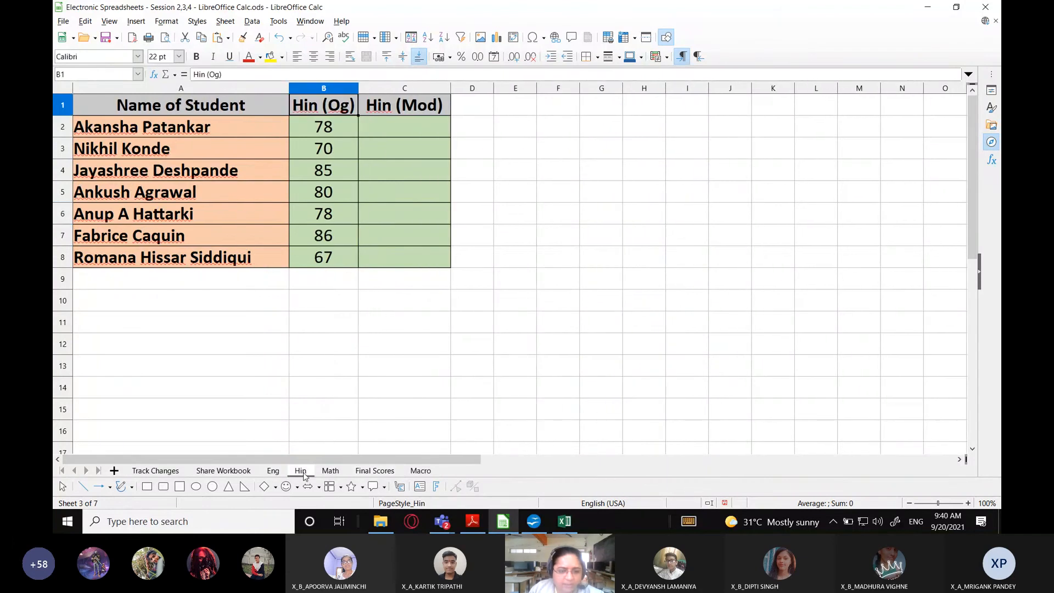
pyautogui.click(329, 472)
pyautogui.click(379, 472)
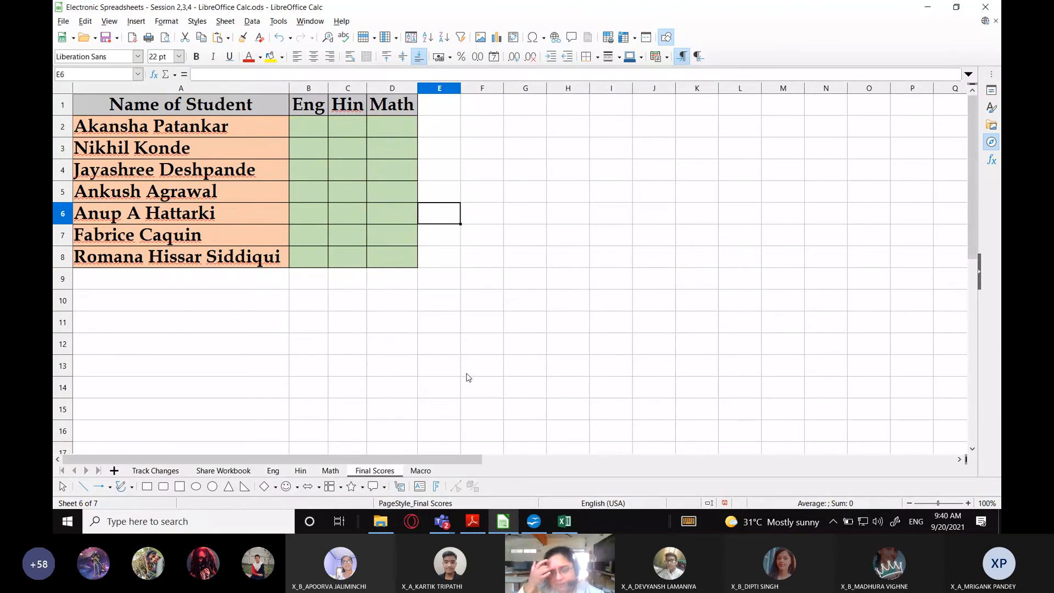
pyautogui.click(275, 471)
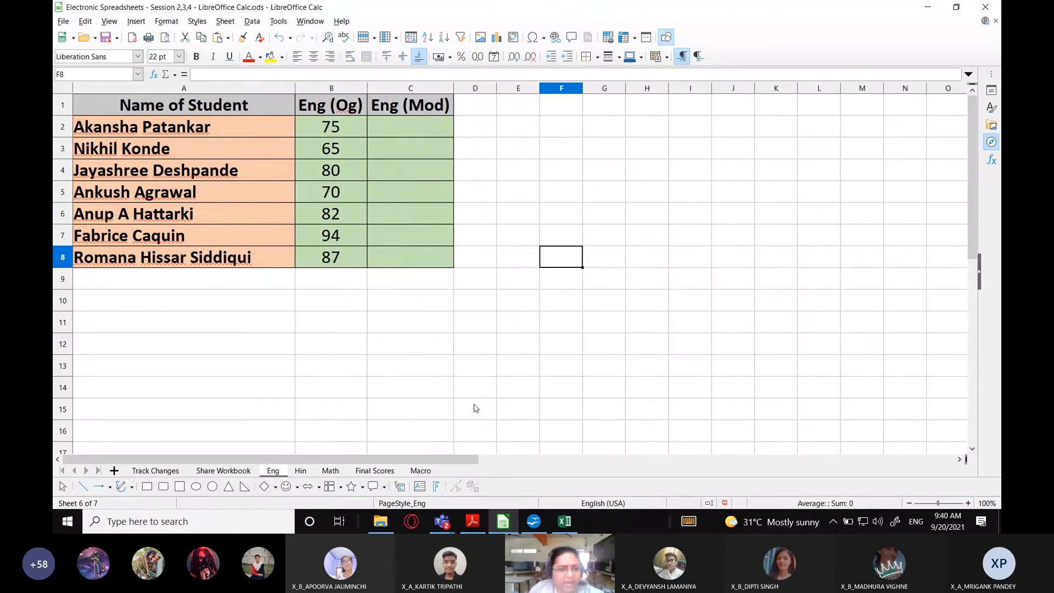
# Enter the modified English marks 80 and 66 for the first two students in C2:C3
pyautogui.moveTo(327, 128); pyautogui.dragTo(339, 258)
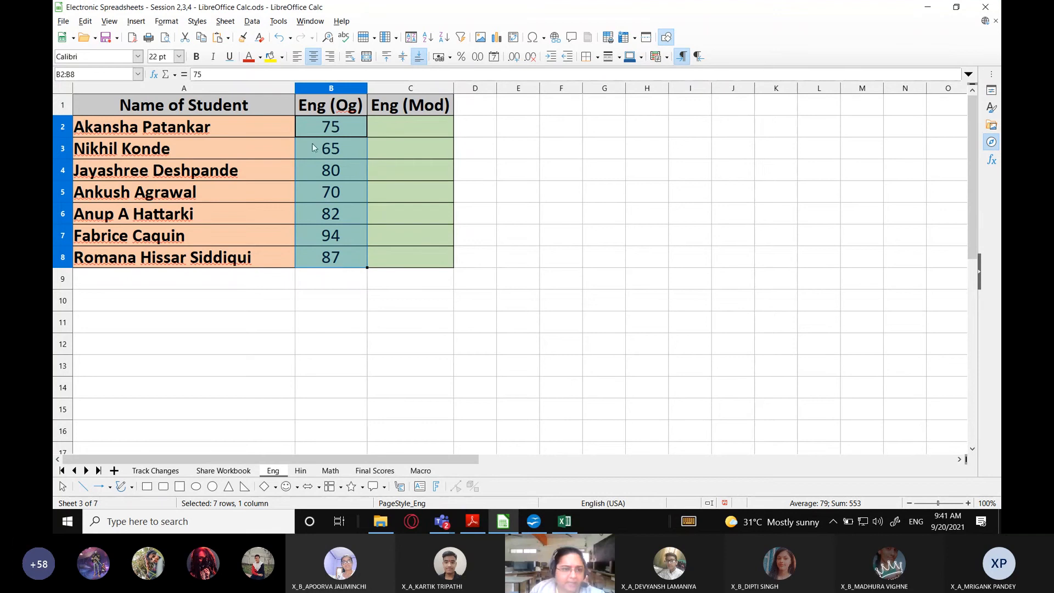
pyautogui.click(404, 133)
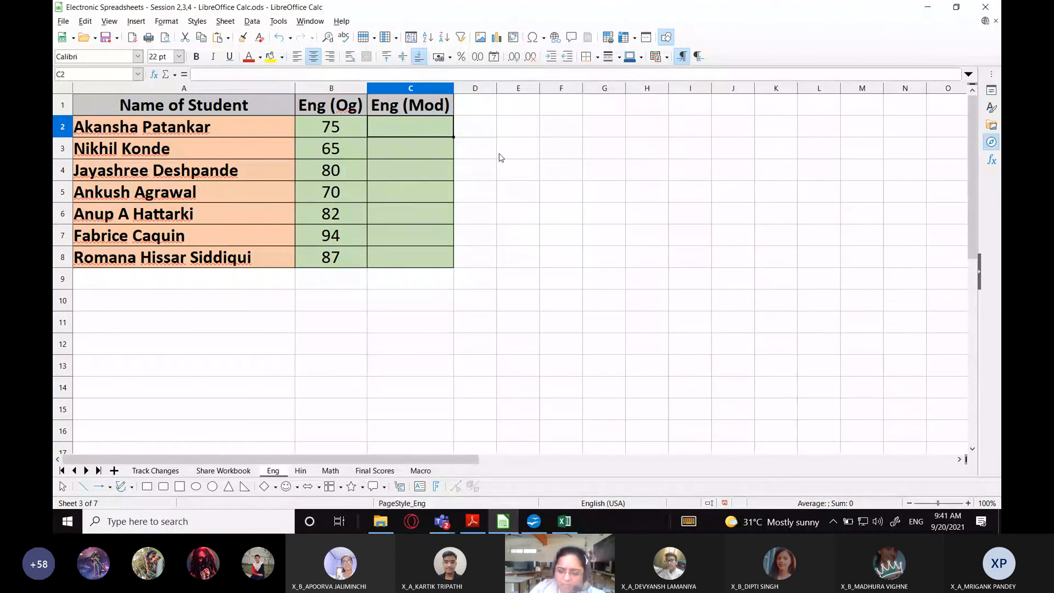
pyautogui.write('80')
pyautogui.press('Return')
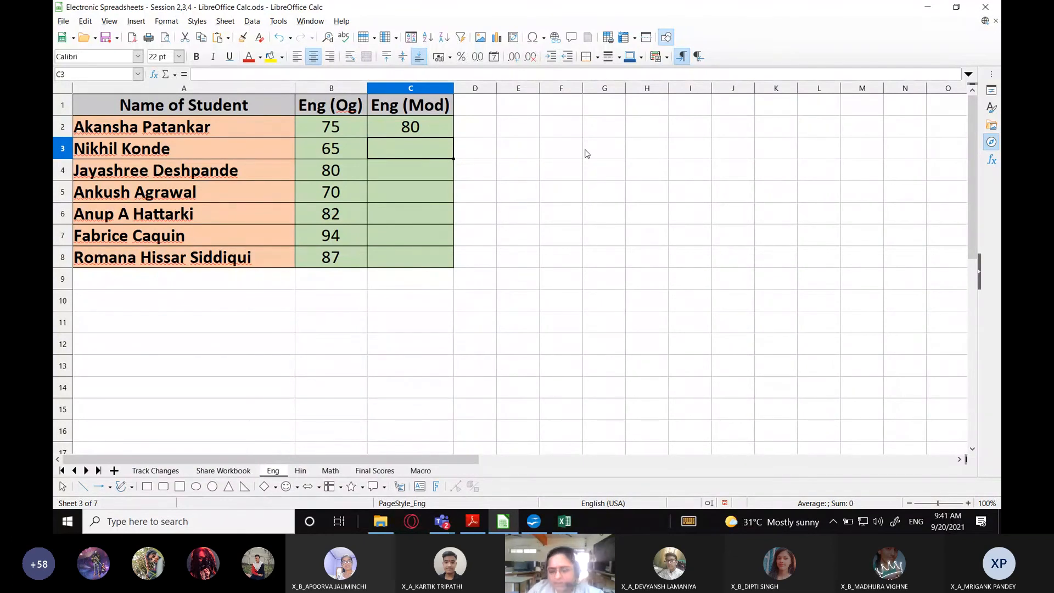
pyautogui.write('66')
pyautogui.press('Return')
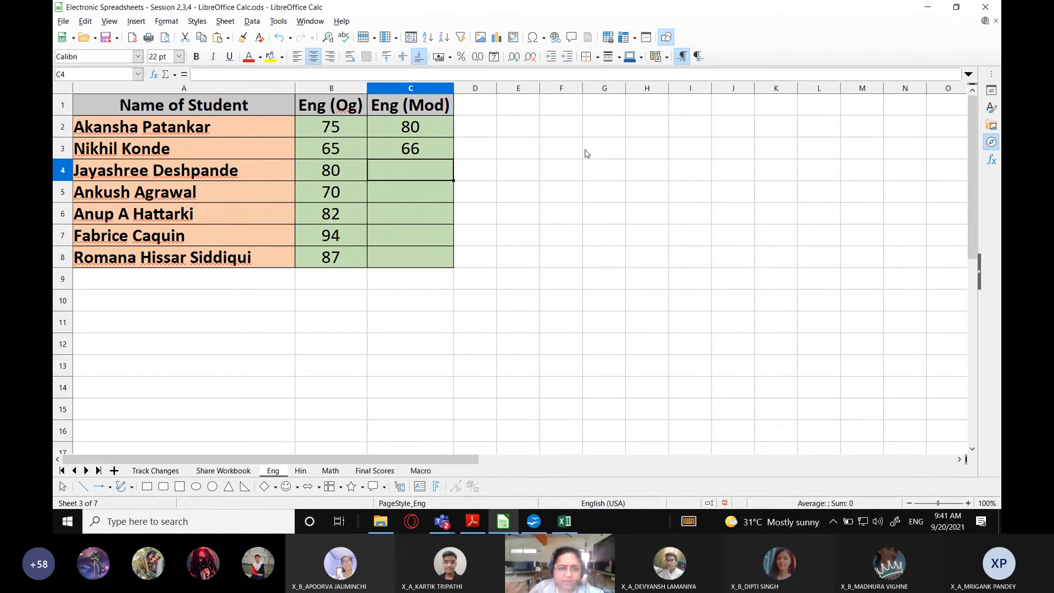
# Enter 80 as the third student's modified English mark in C4 and correct it to 83
pyautogui.write('80')
pyautogui.press('Return')
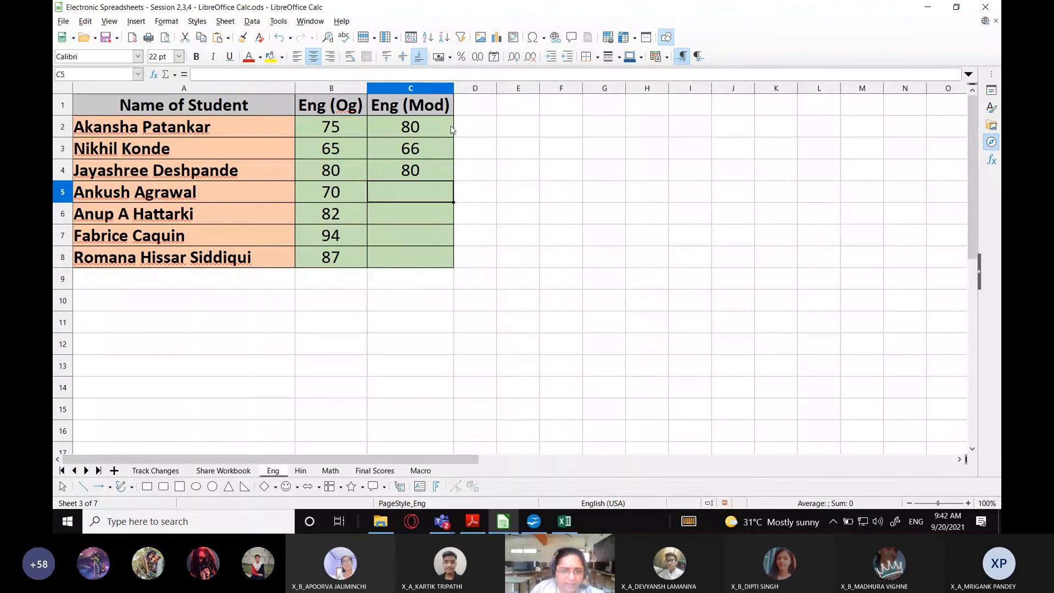
pyautogui.click(419, 176)
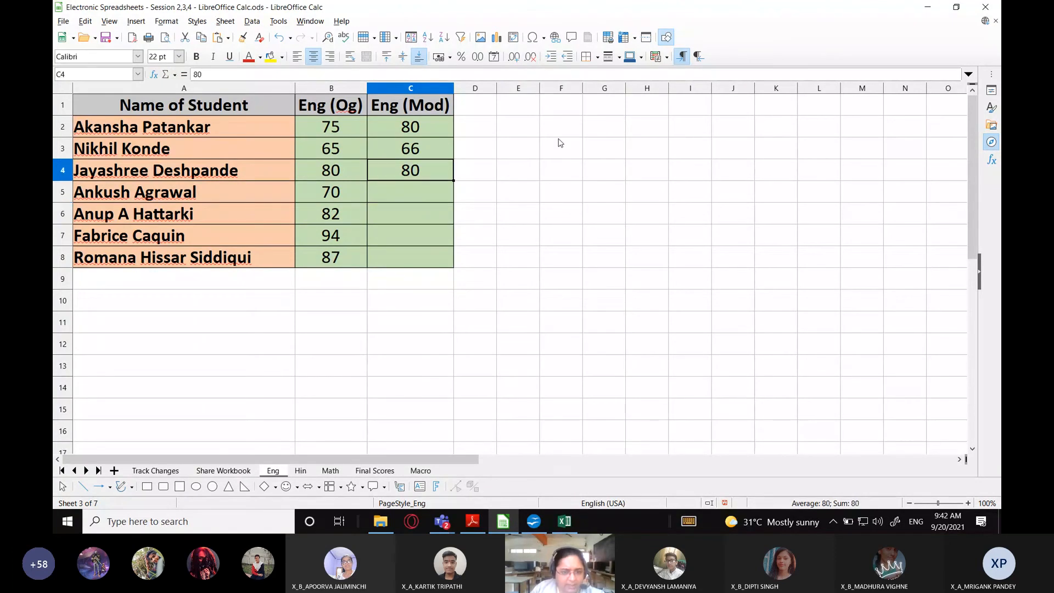
pyautogui.write('83')
pyautogui.press('Return')
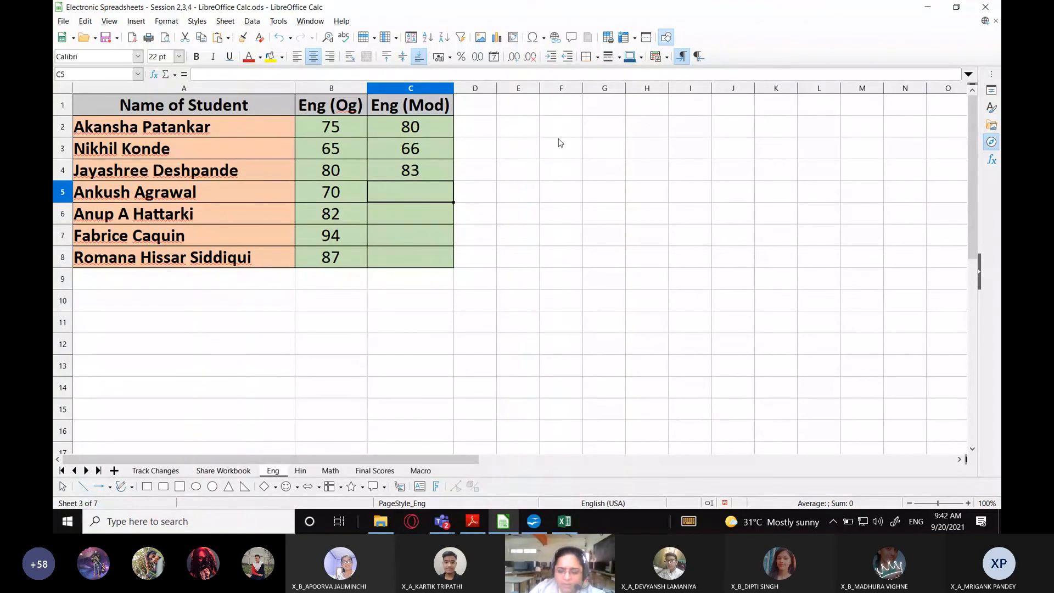
# Fill in the remaining modified English marks 72, 83, 94 and 87 in C5:C8
pyautogui.write('72')
pyautogui.press('Return')
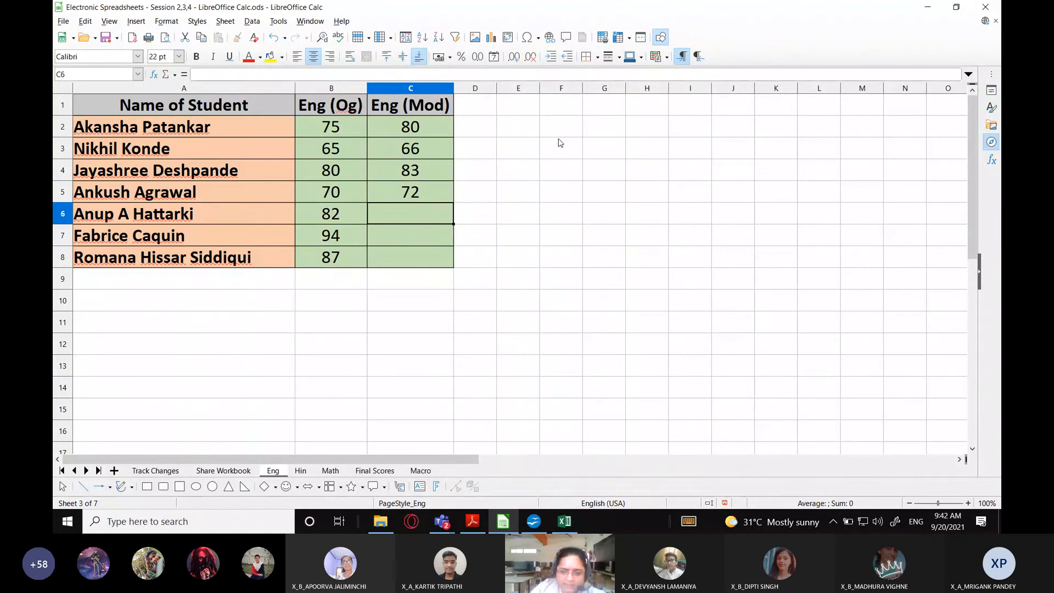
pyautogui.write('83')
pyautogui.press('Return')
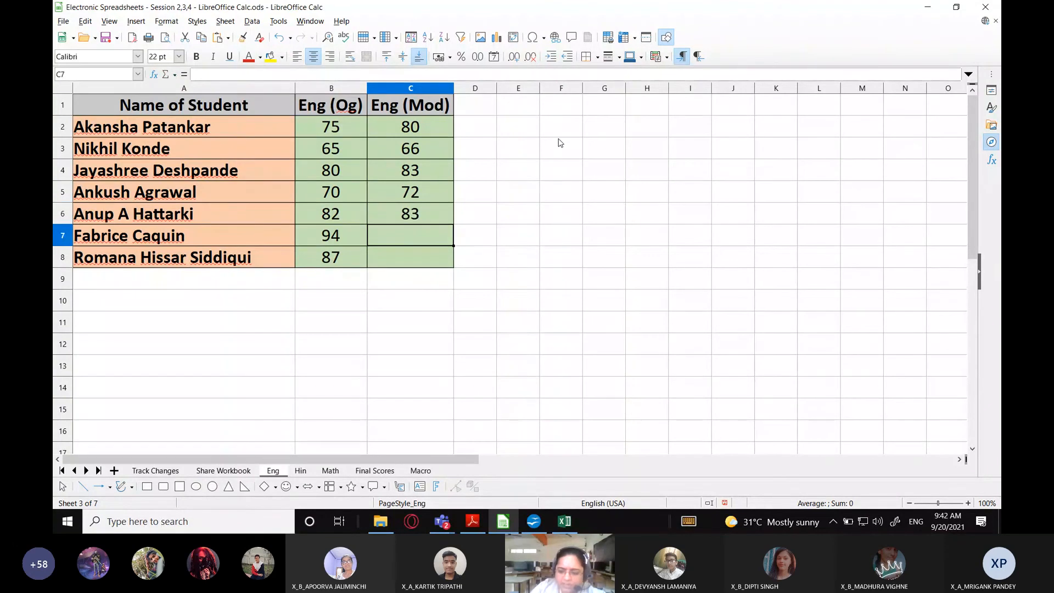
pyautogui.write('94')
pyautogui.press('Return')
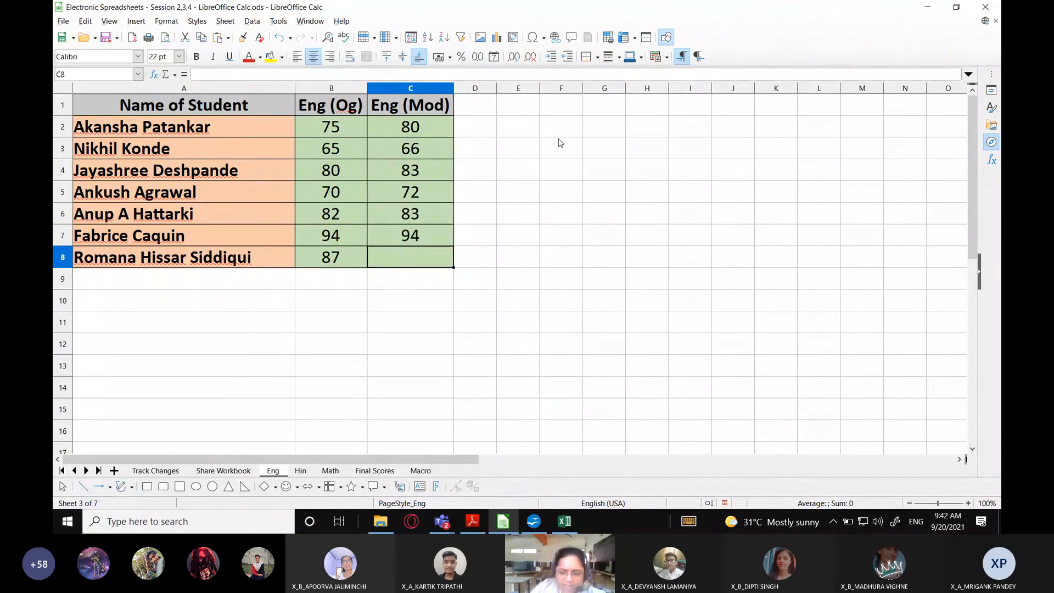
pyautogui.write('87')
pyautogui.press('Return')
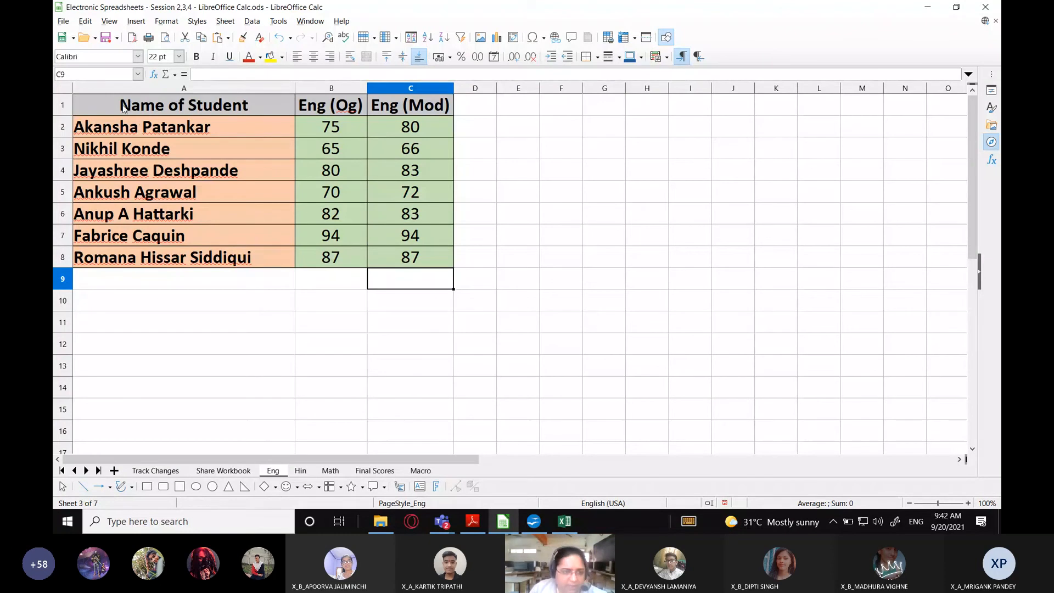
# Sort the English marks table A1:C8 by Eng (Mod) in descending order
pyautogui.moveTo(126, 109); pyautogui.dragTo(400, 258)
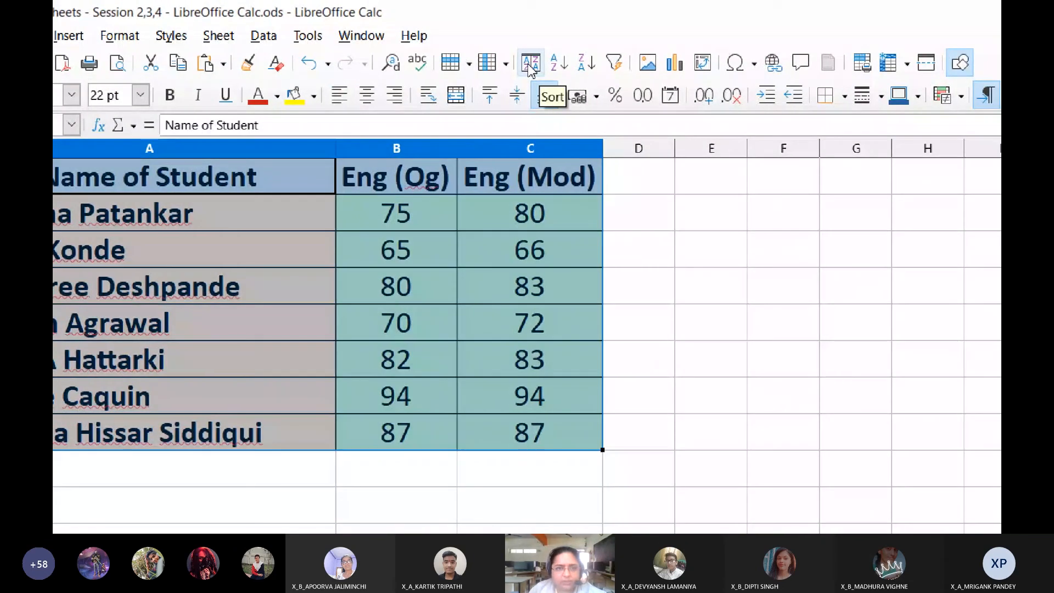
pyautogui.click(256, 36)
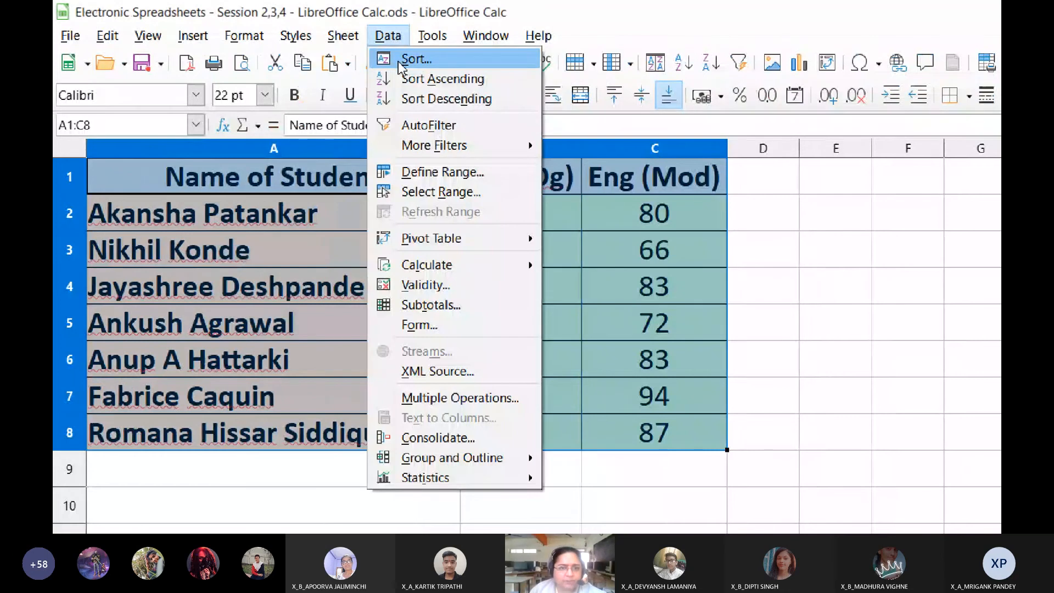
pyautogui.click(415, 59)
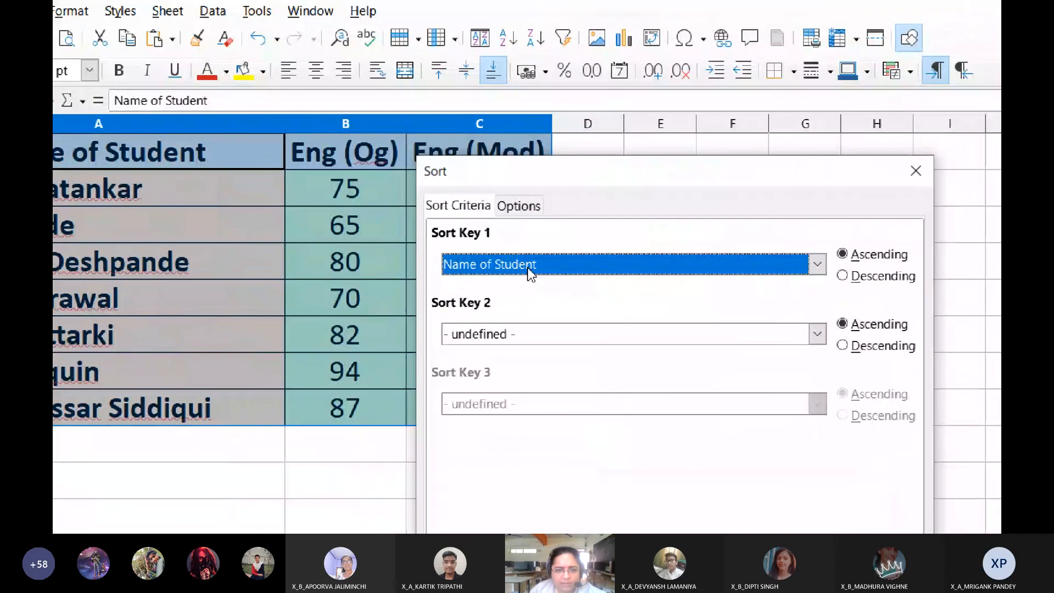
pyautogui.click(528, 268)
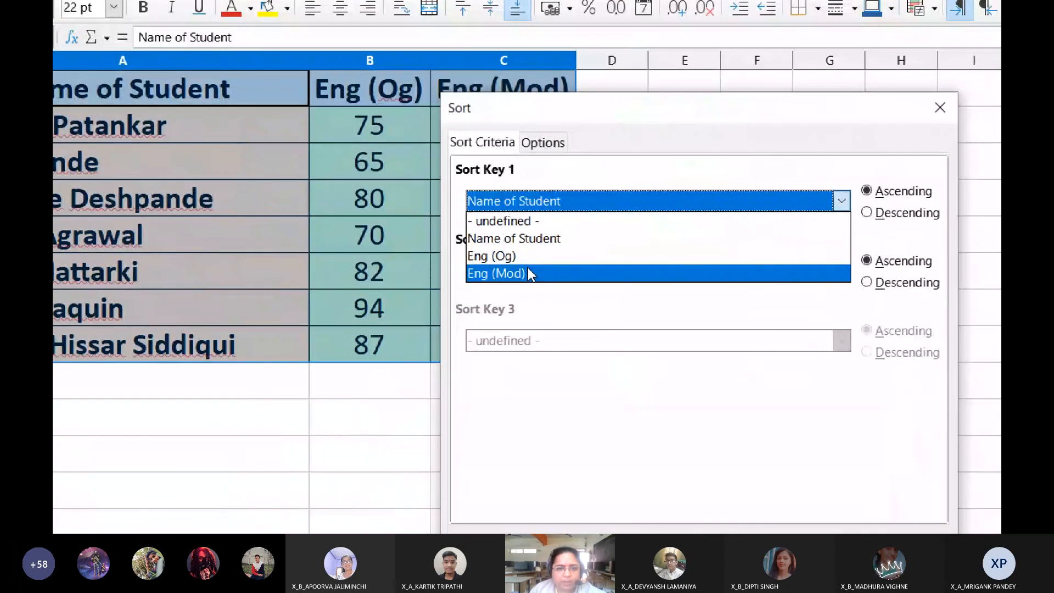
pyautogui.click(504, 335)
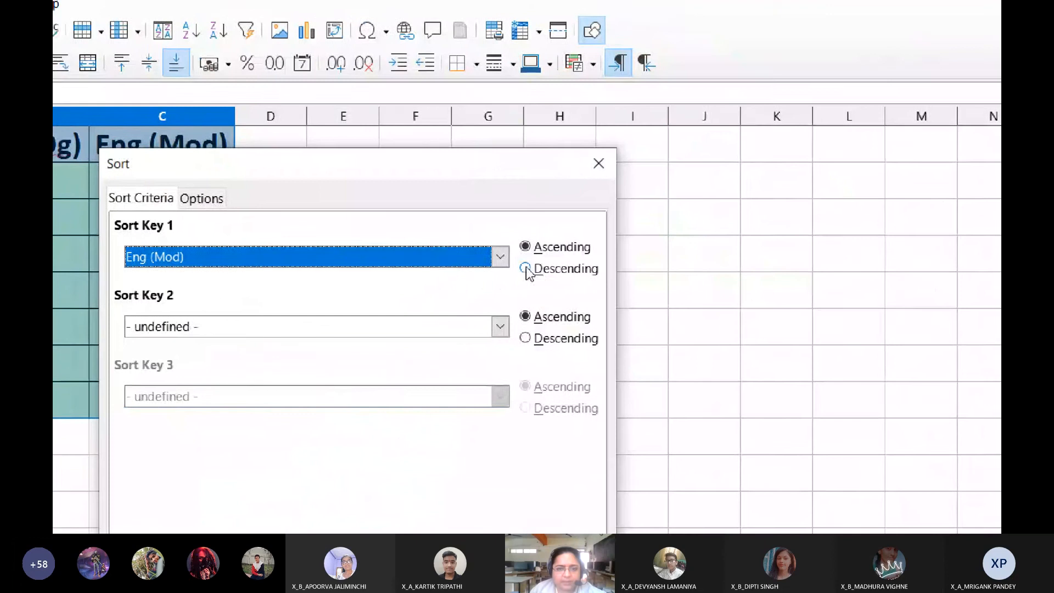
pyautogui.click(525, 268)
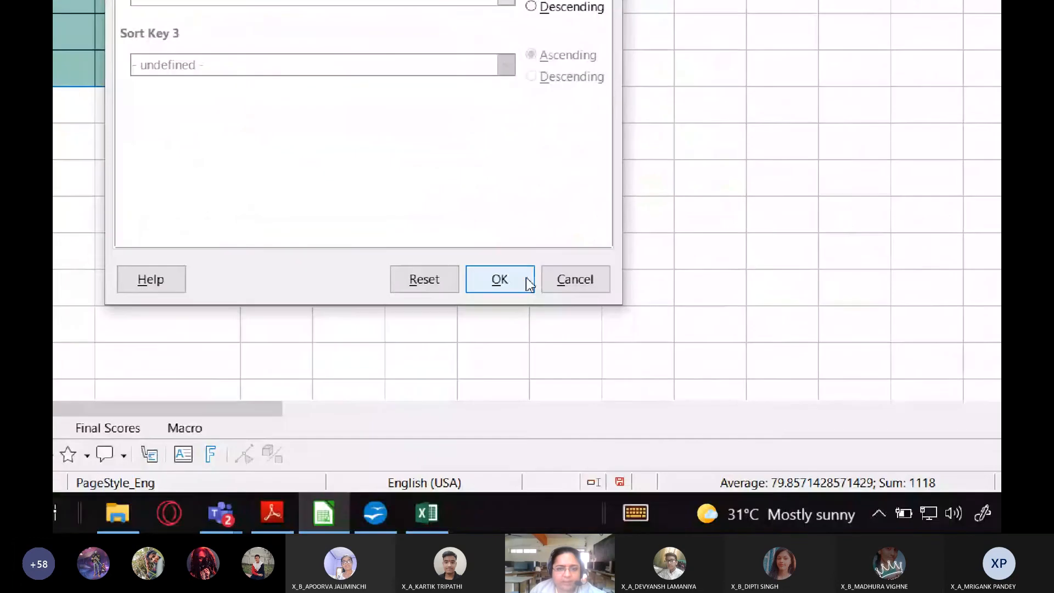
pyautogui.click(525, 281)
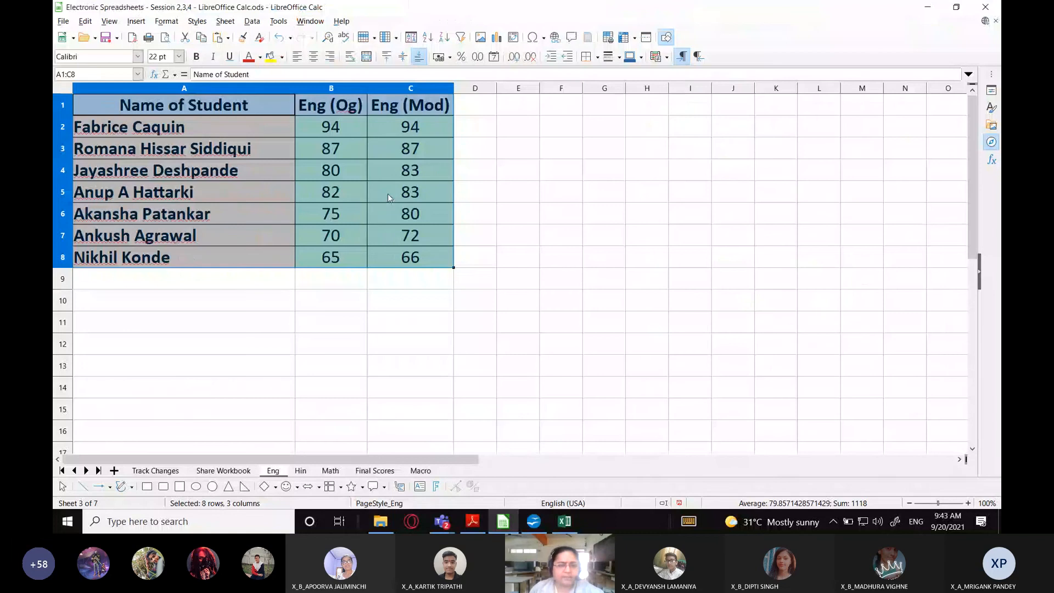
pyautogui.click(408, 139)
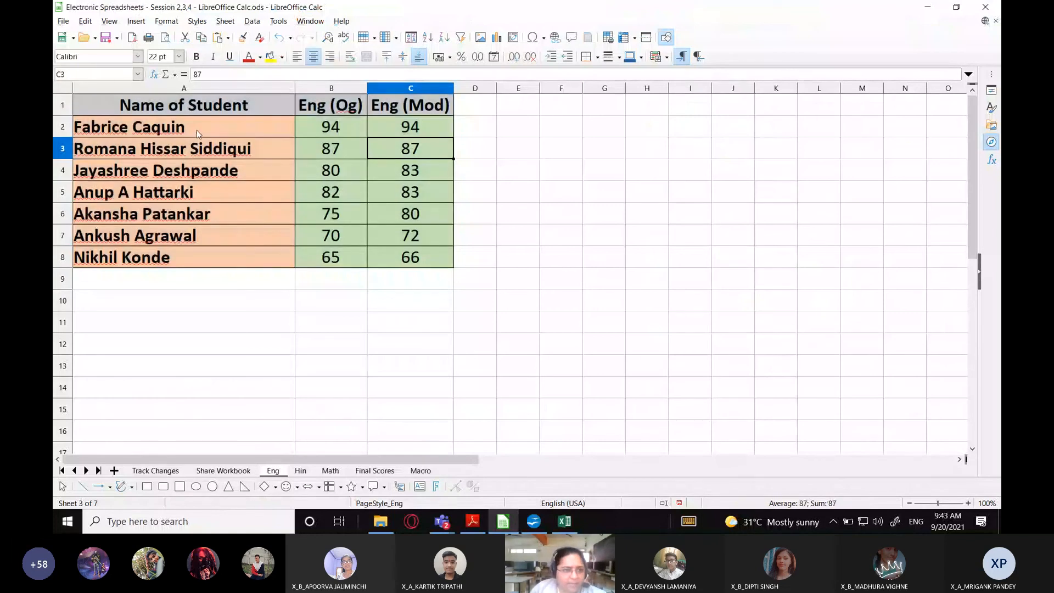
# Compare the order of student names in A2:A8 of the Eng sheet with the order in the Final Scores sheet
pyautogui.click(136, 130)
pyautogui.moveTo(135, 130); pyautogui.dragTo(175, 260)
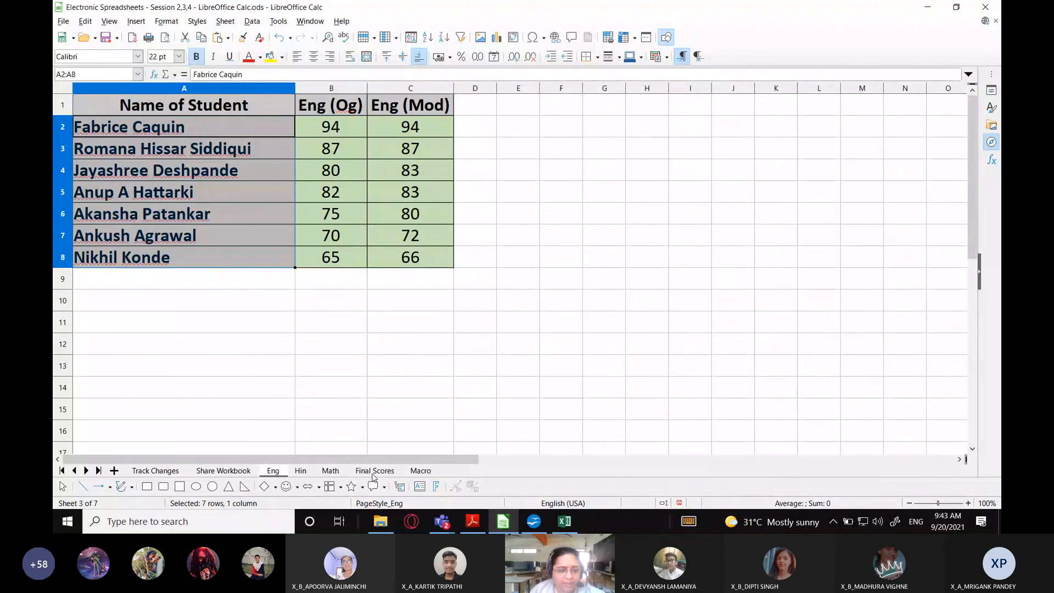
pyautogui.click(374, 471)
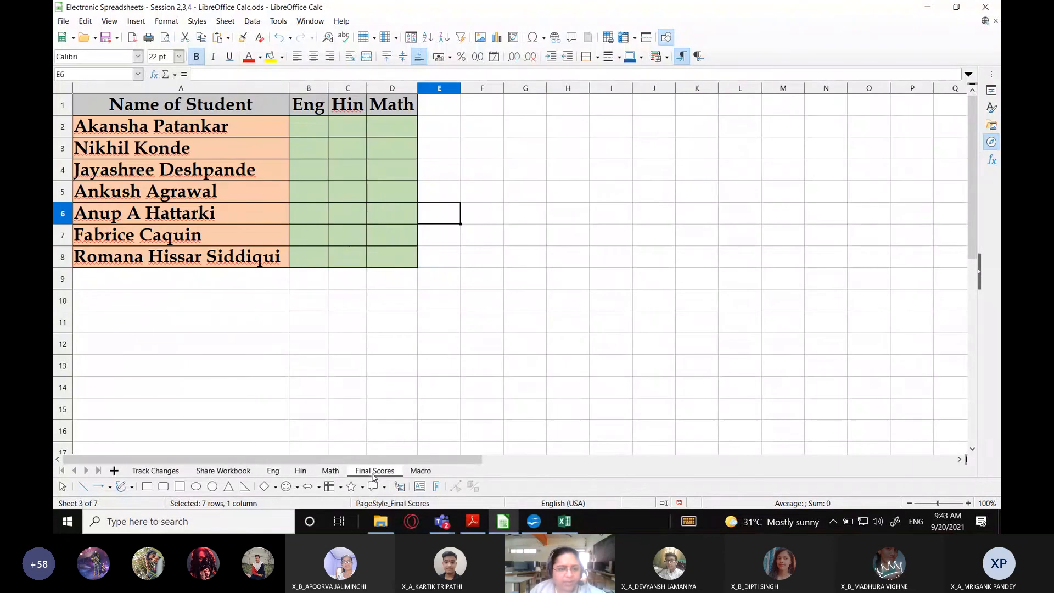
pyautogui.click(273, 471)
# Enter the modified Hindi marks 80, 71 and 85 in C2:C4 of the Hin sheet
pyautogui.click(300, 471)
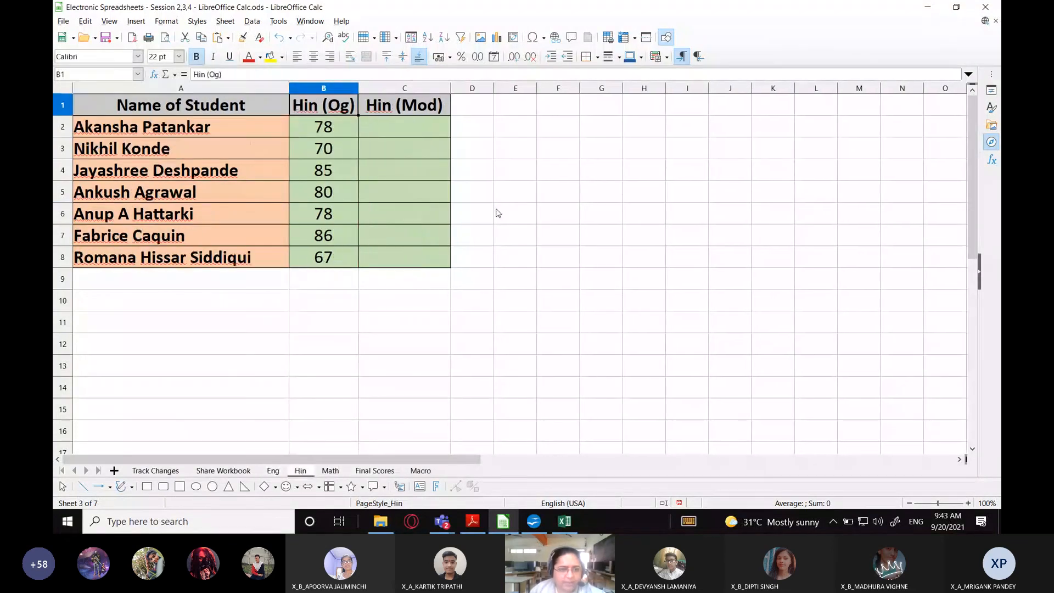
pyautogui.click(391, 135)
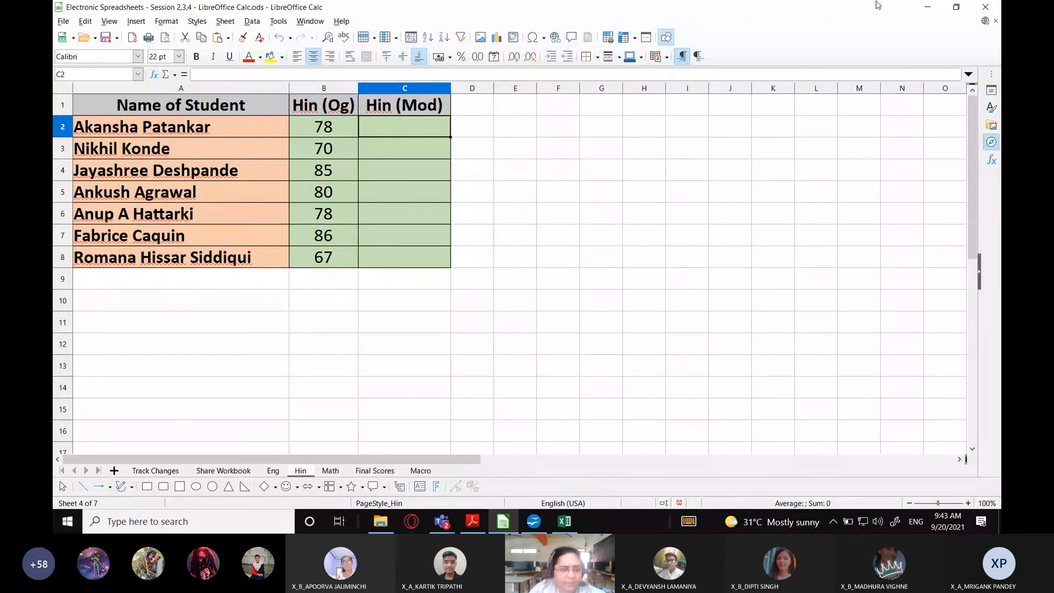
pyautogui.write('80')
pyautogui.press('Return')
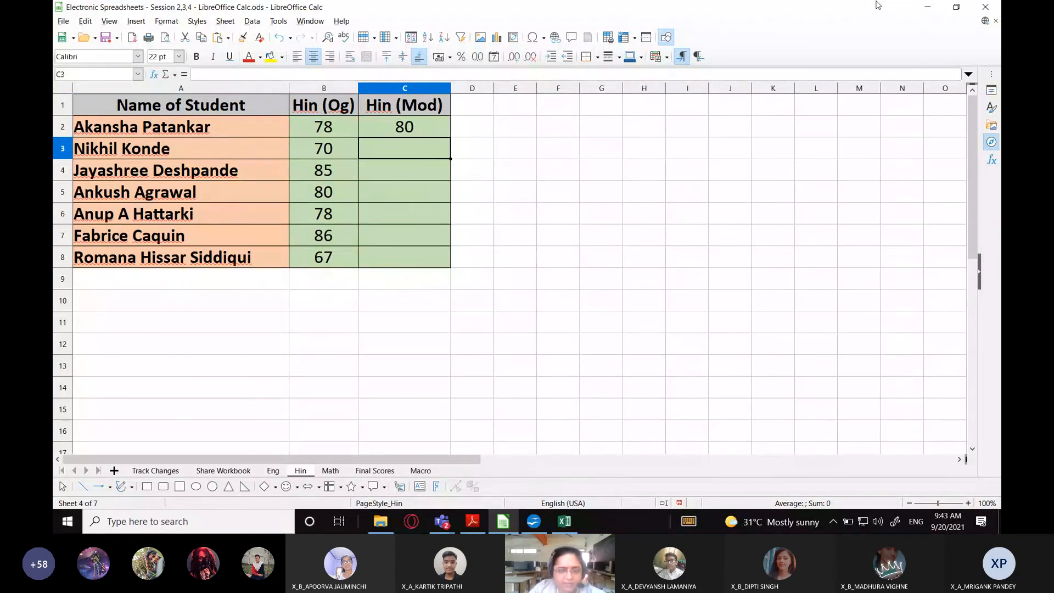
pyautogui.write('71')
pyautogui.press('Return')
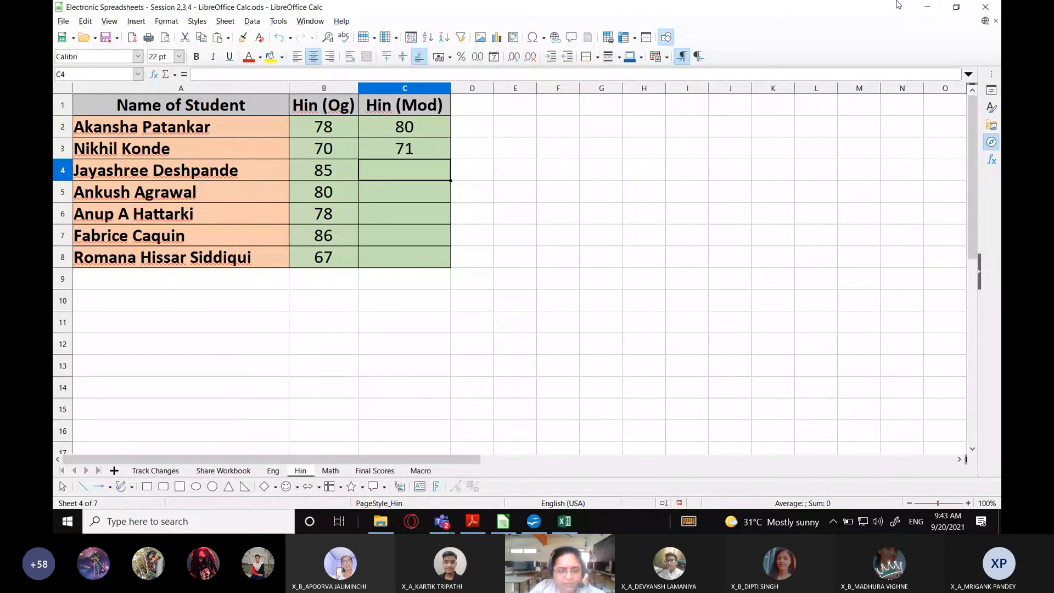
pyautogui.write('85')
pyautogui.press('Return')
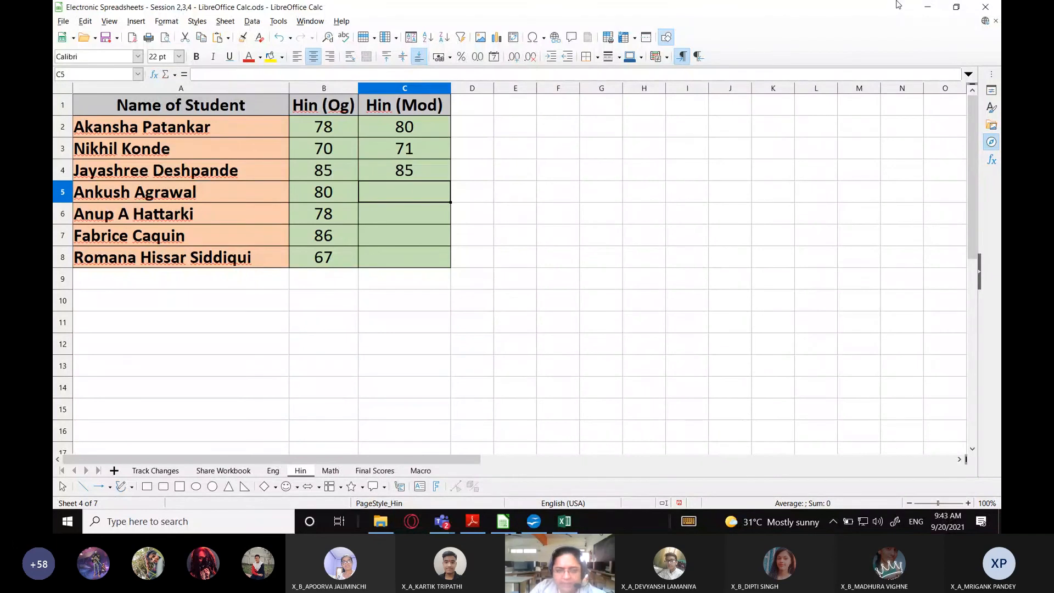
# Fill in the remaining modified Hindi marks 81, 82, 86 and 68 in C5:C8
pyautogui.write('82')
pyautogui.press('BackSpace')
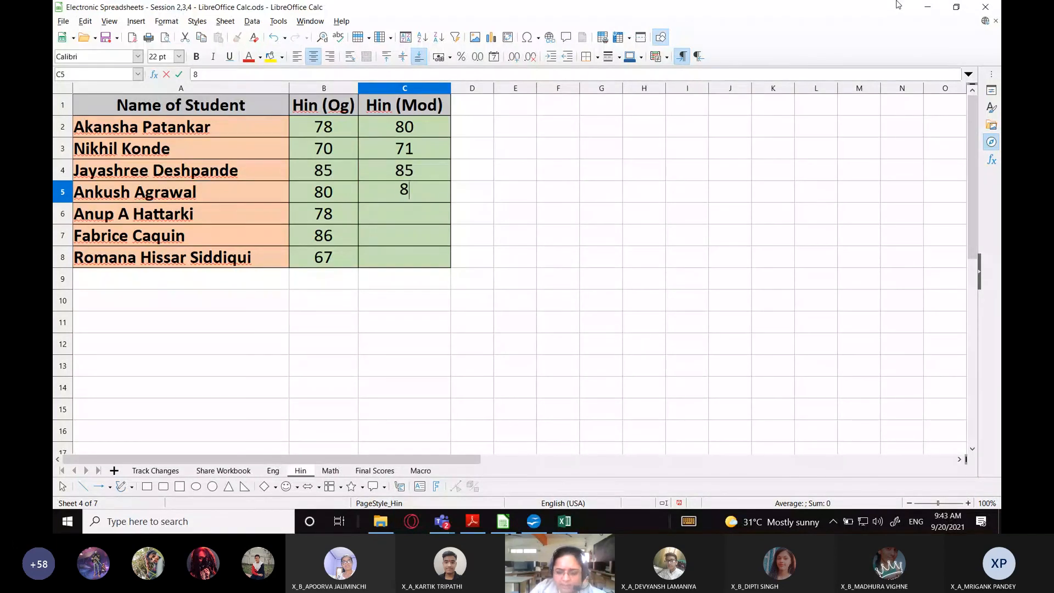
pyautogui.write('1')
pyautogui.press('Return')
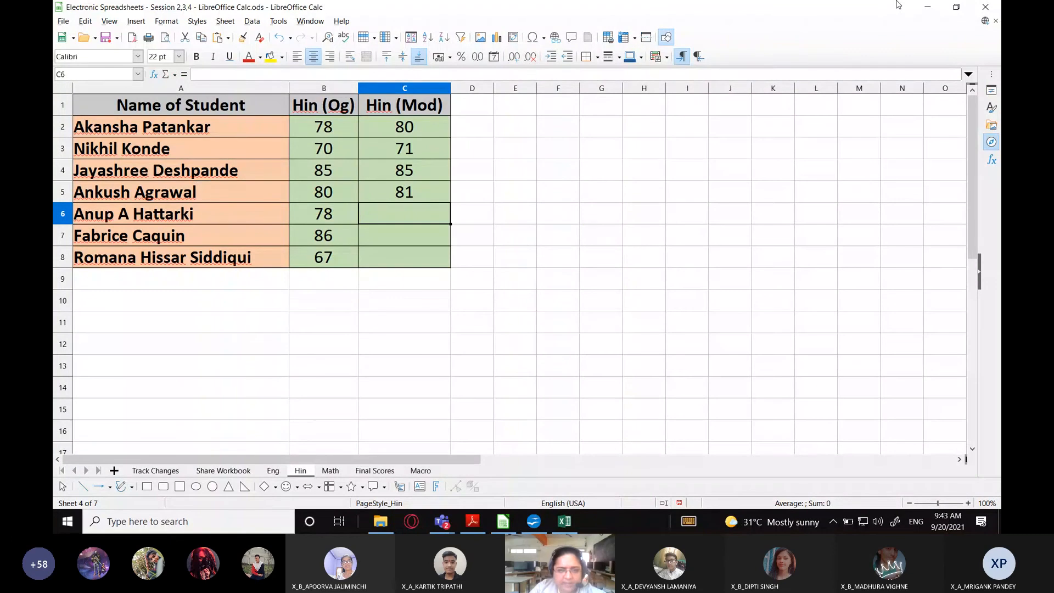
pyautogui.write('8')
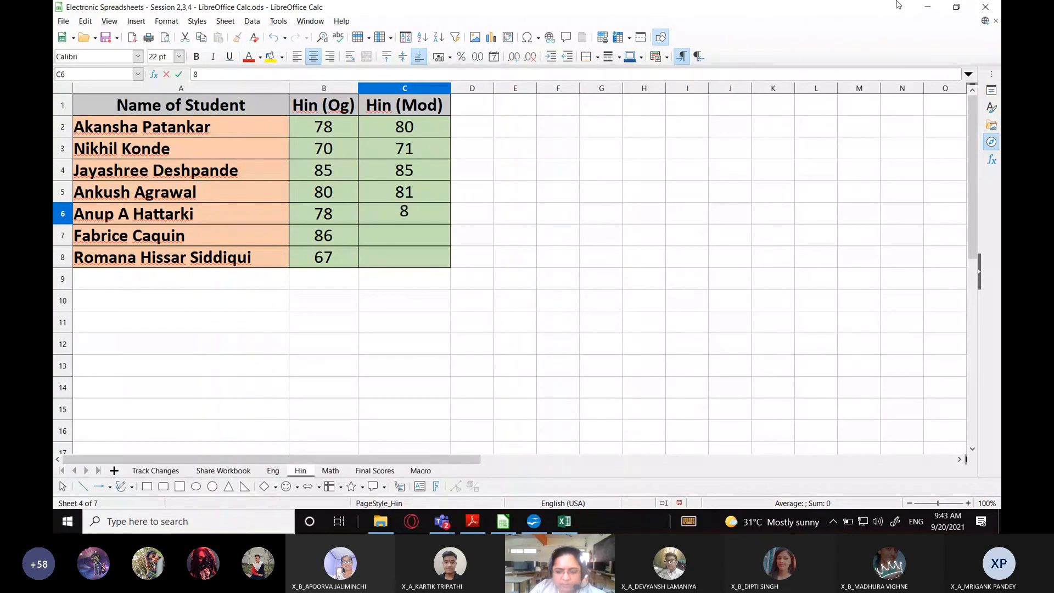
pyautogui.write('2')
pyautogui.press('Return')
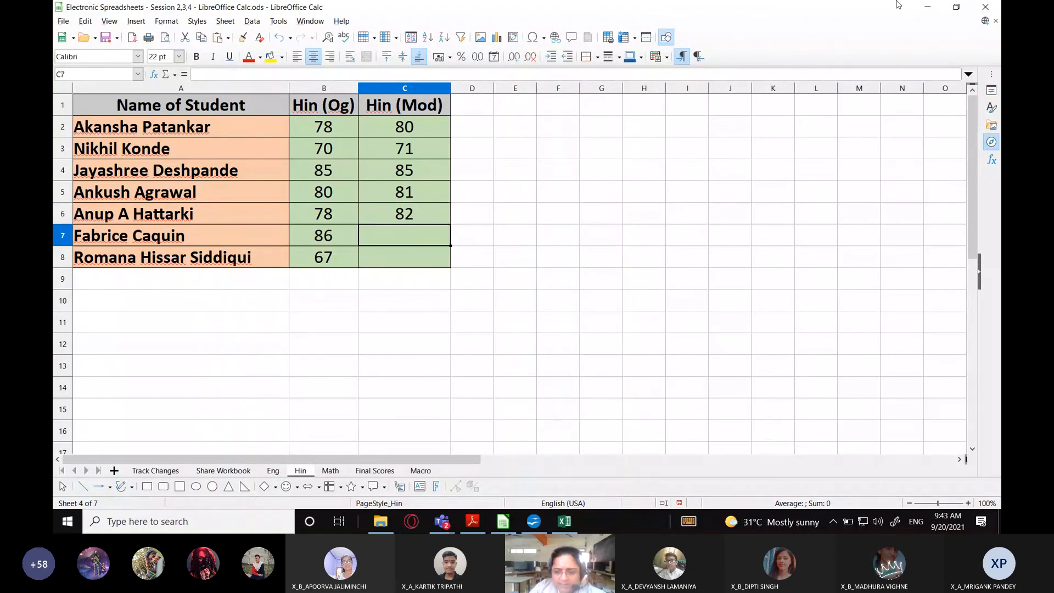
pyautogui.write('86')
pyautogui.press('Return')
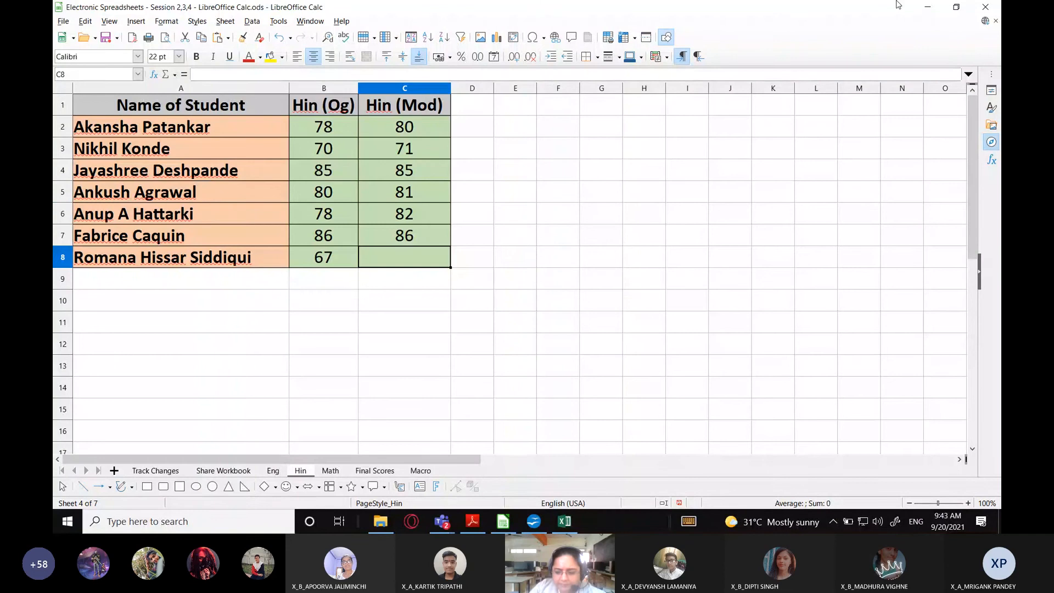
pyautogui.write('68')
pyautogui.press('Return')
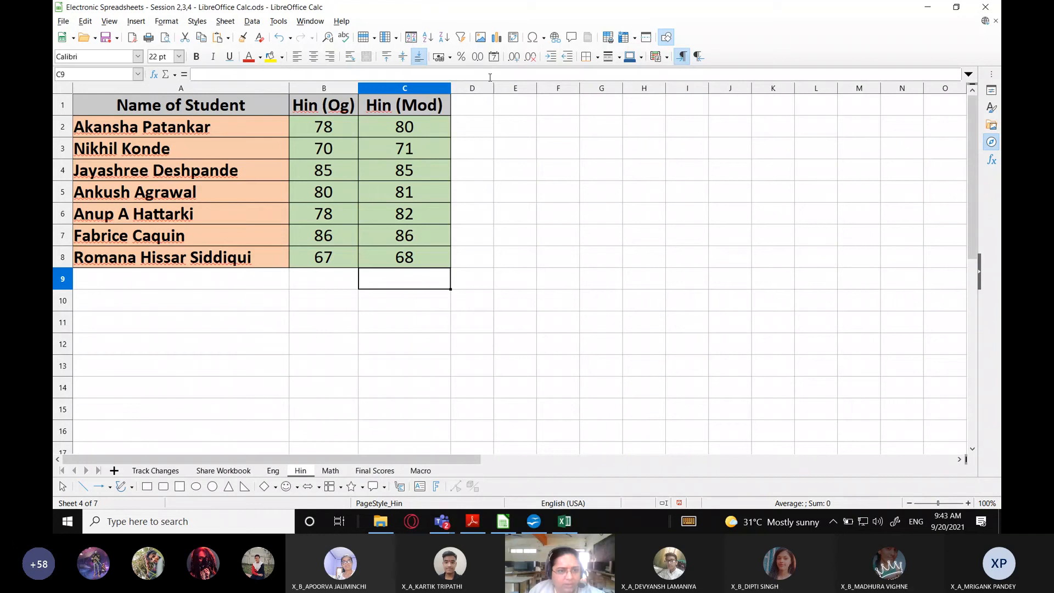
# Sort the Hindi marks table A1:C8 by Hin (Mod) in descending order
pyautogui.moveTo(181, 107); pyautogui.dragTo(409, 254)
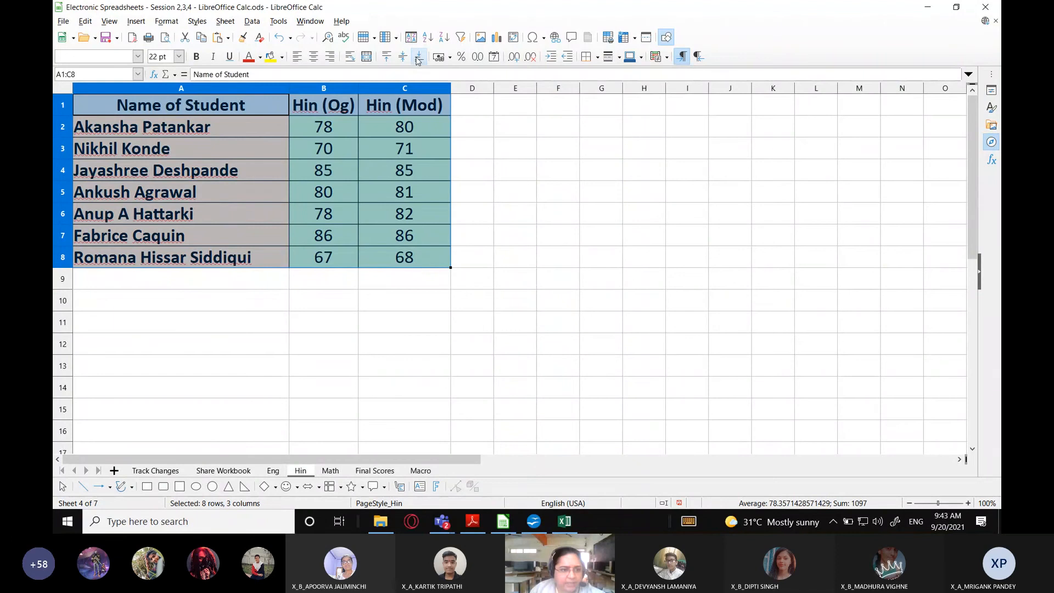
pyautogui.click(411, 36)
pyautogui.click(471, 175)
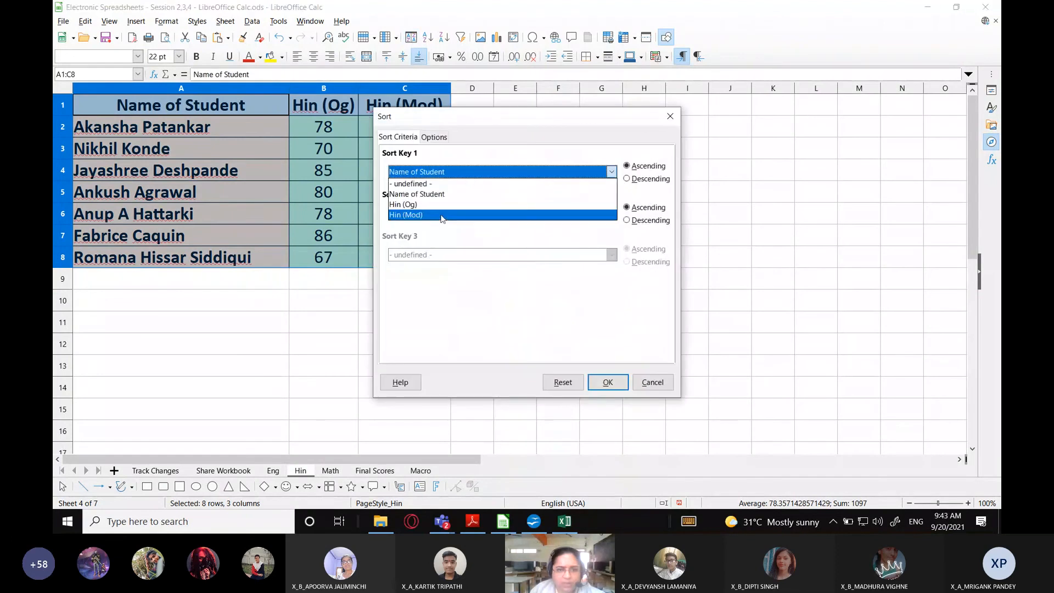
pyautogui.click(434, 217)
pyautogui.click(627, 179)
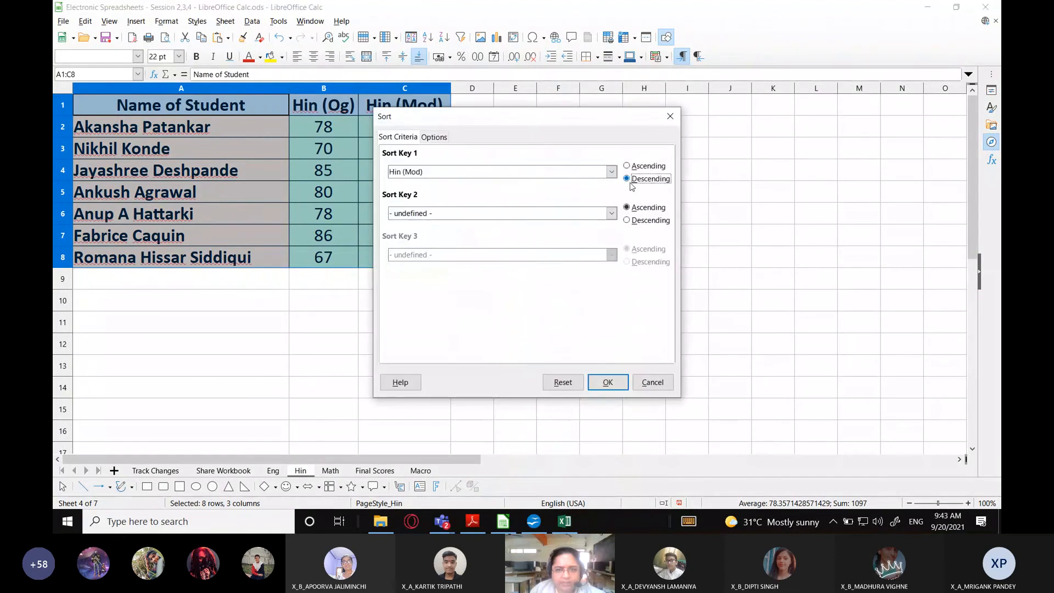
pyautogui.click(607, 382)
pyautogui.click(522, 265)
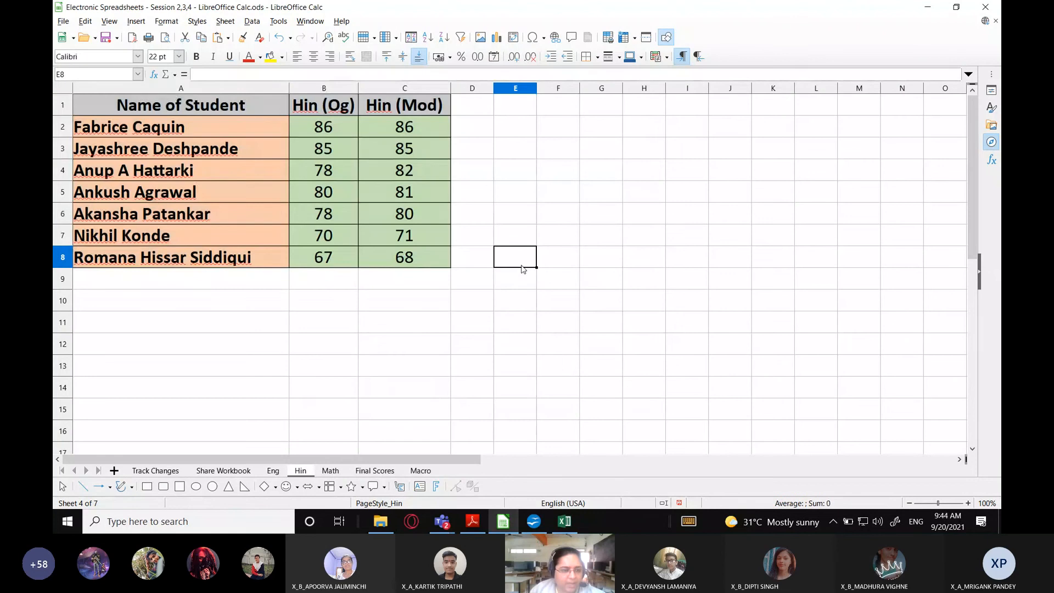
# Apply the optimal column width with the default 0.1" addition to columns B and C of the Math sheet
pyautogui.click(330, 471)
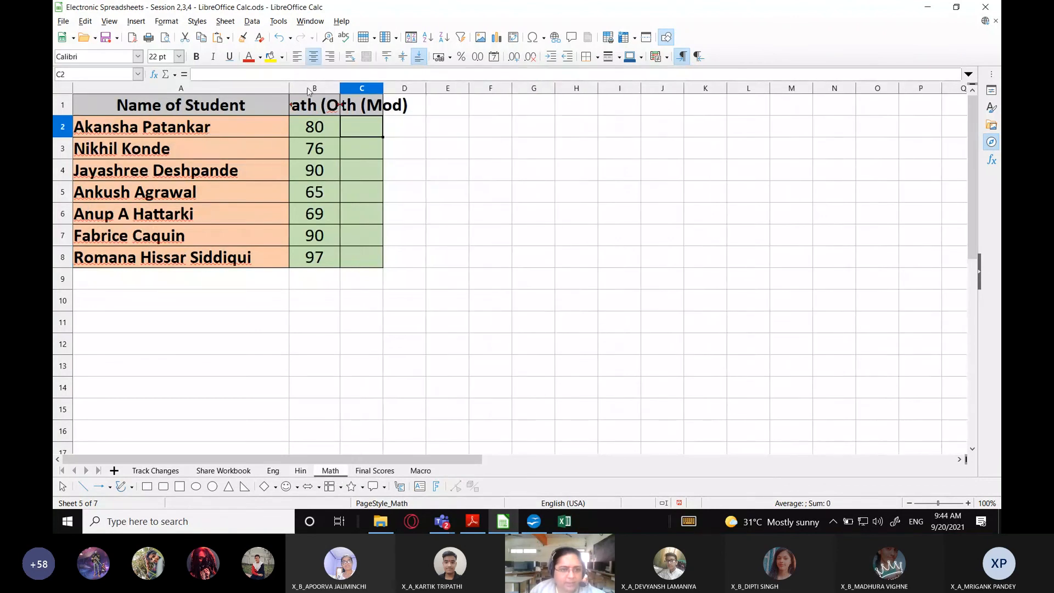
pyautogui.moveTo(306, 89); pyautogui.dragTo(353, 91)
pyautogui.click(166, 21)
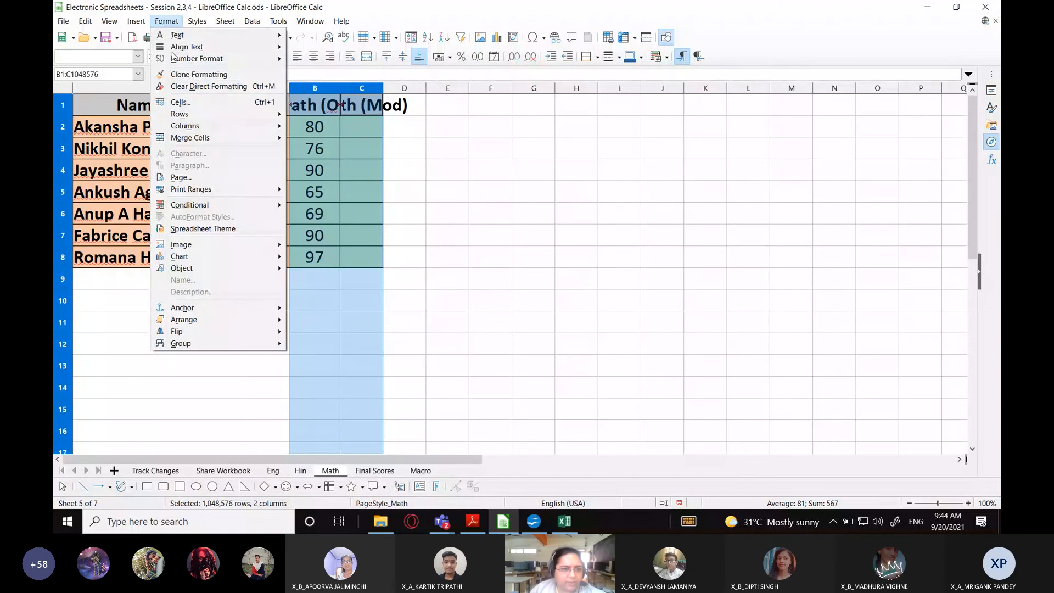
pyautogui.moveTo(236, 132)
pyautogui.click(331, 137)
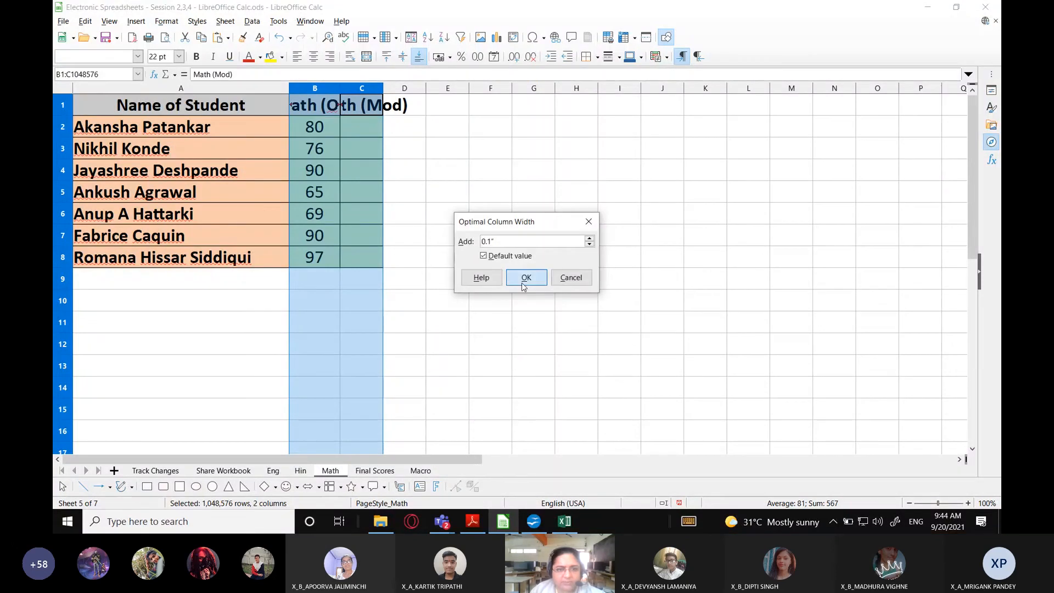
pyautogui.click(524, 283)
# Enter the modified Math marks 85, 77 and 91 for the first three students in C2:C4
pyautogui.click(424, 128)
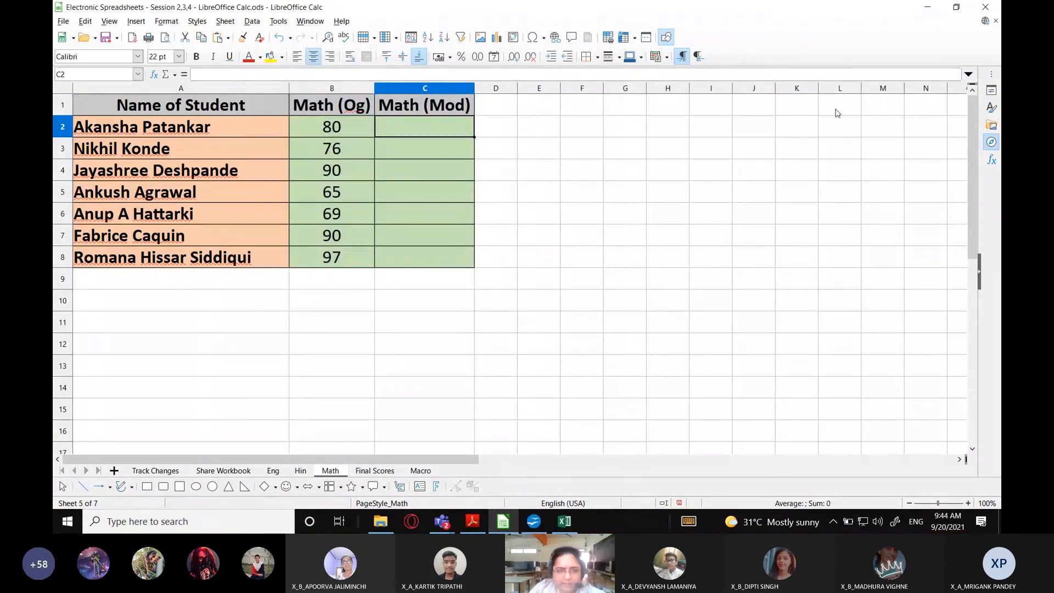
pyautogui.write('85')
pyautogui.press('Return')
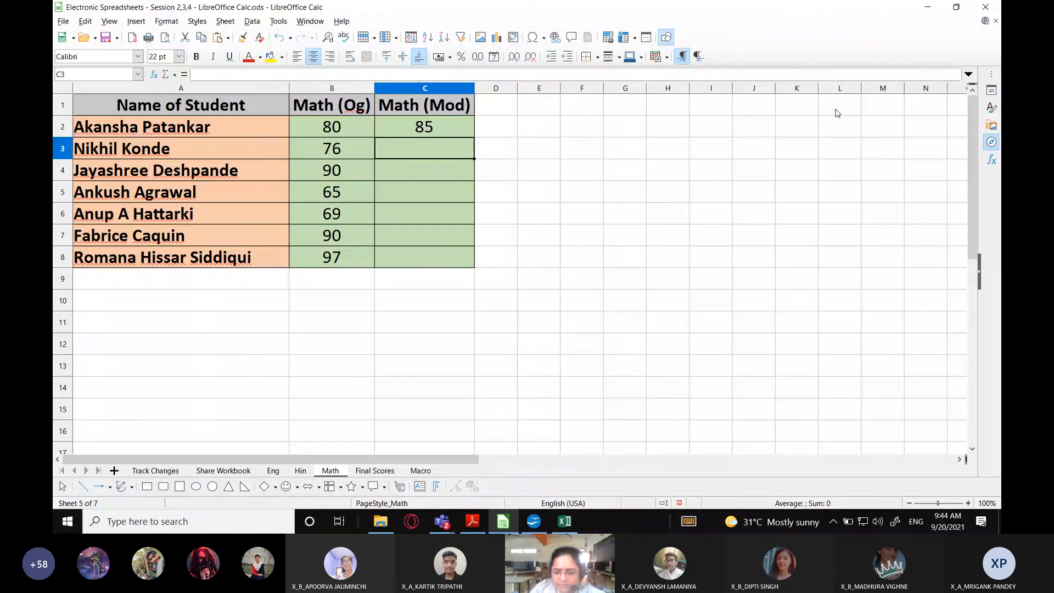
pyautogui.write('77')
pyautogui.press('Return')
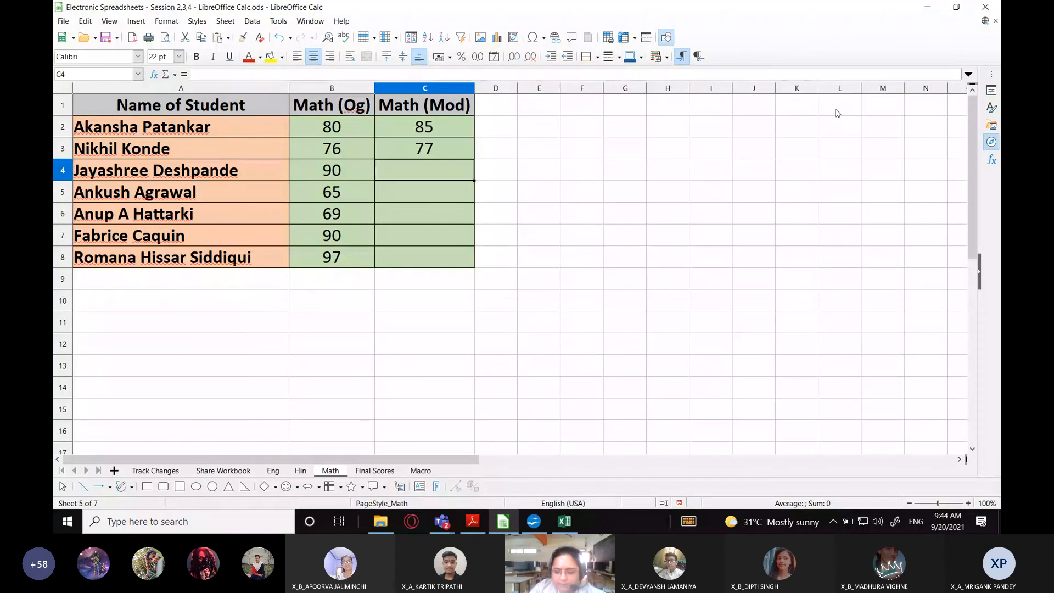
pyautogui.write('91')
pyautogui.press('Return')
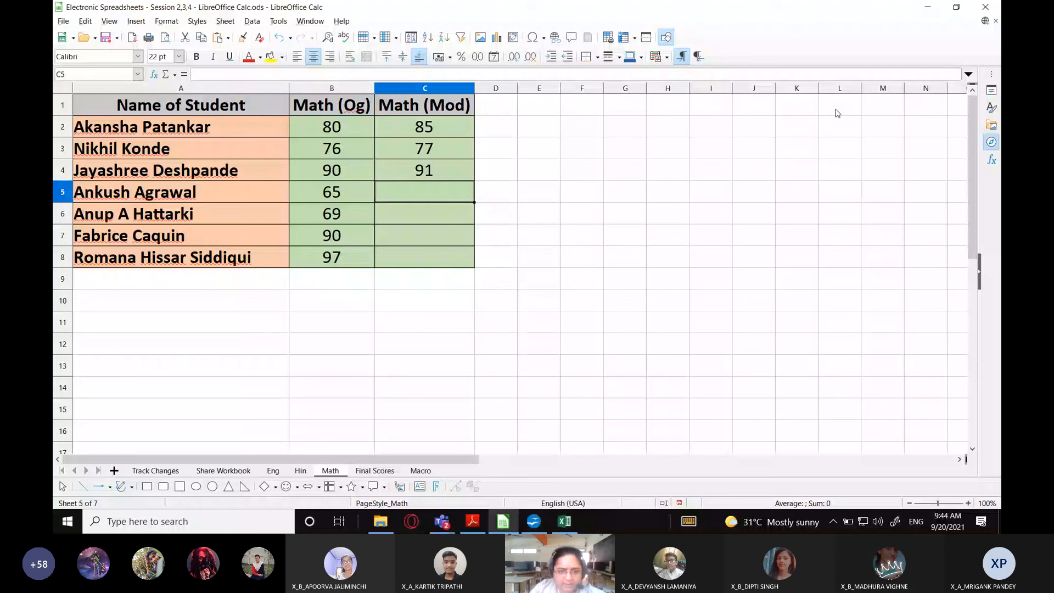
# Fill in the remaining modified Math marks 66, 69, 90 and 97 in C5:C8
pyautogui.write('66')
pyautogui.press('Return')
pyautogui.write('69')
pyautogui.press('Return')
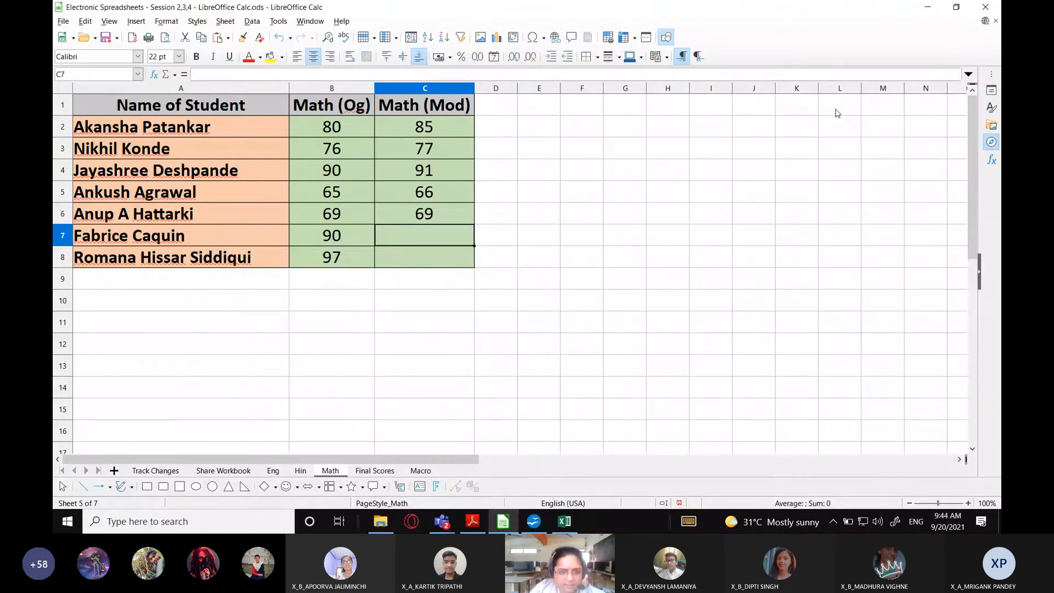
pyautogui.write('90')
pyautogui.press('Return')
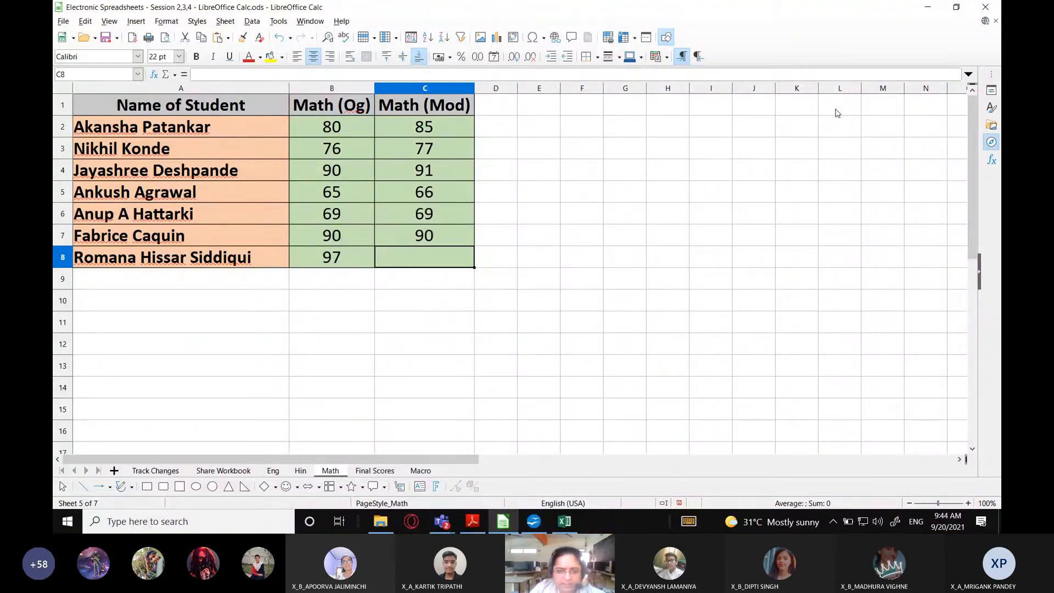
pyautogui.write('97')
pyautogui.press('Return')
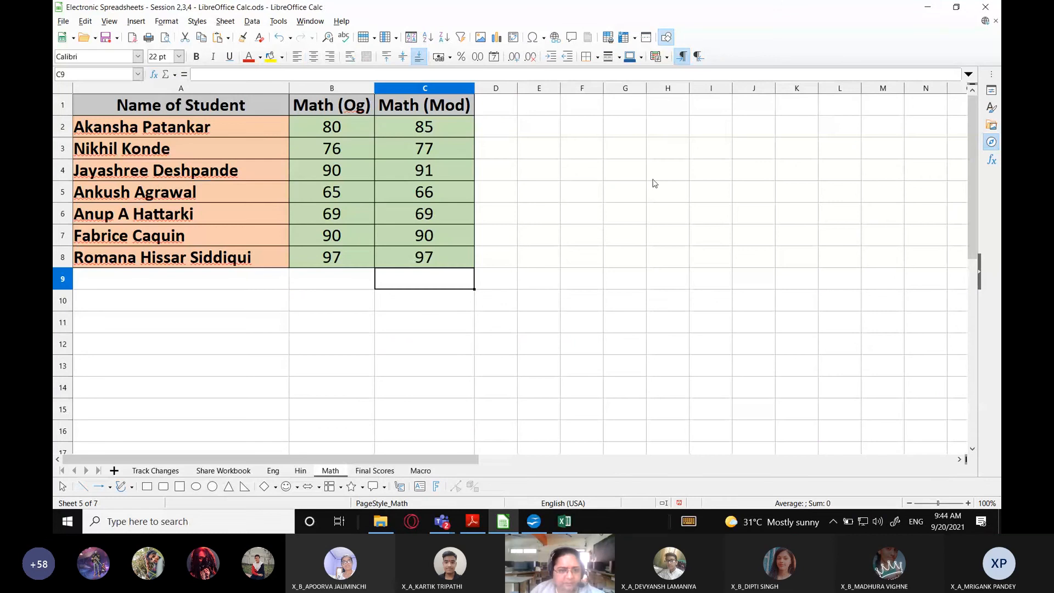
# Set the modified Math mark in C7 to 92
pyautogui.click(429, 236)
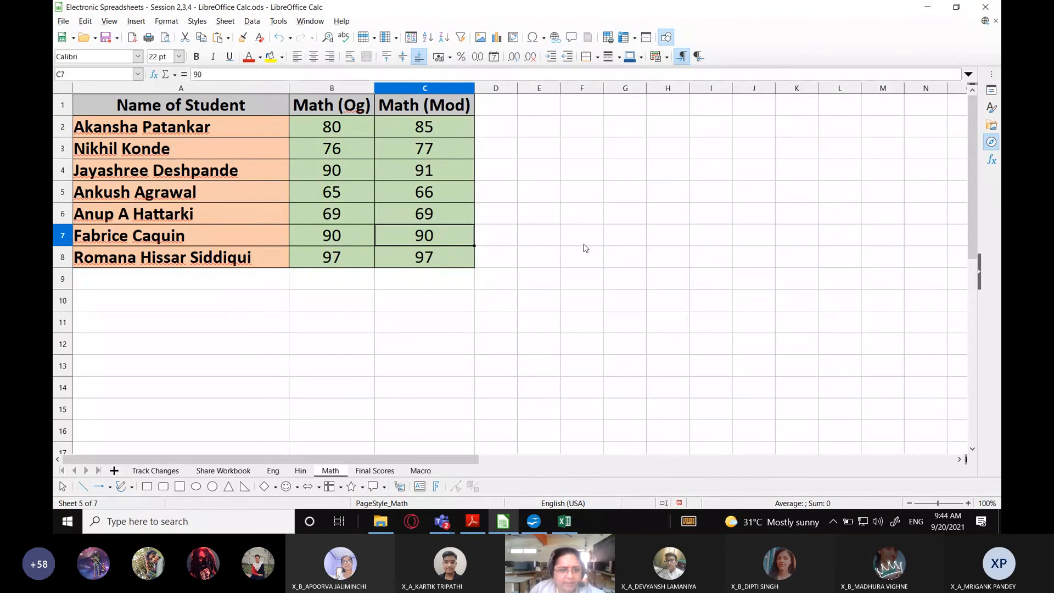
pyautogui.write('92')
pyautogui.press('Return')
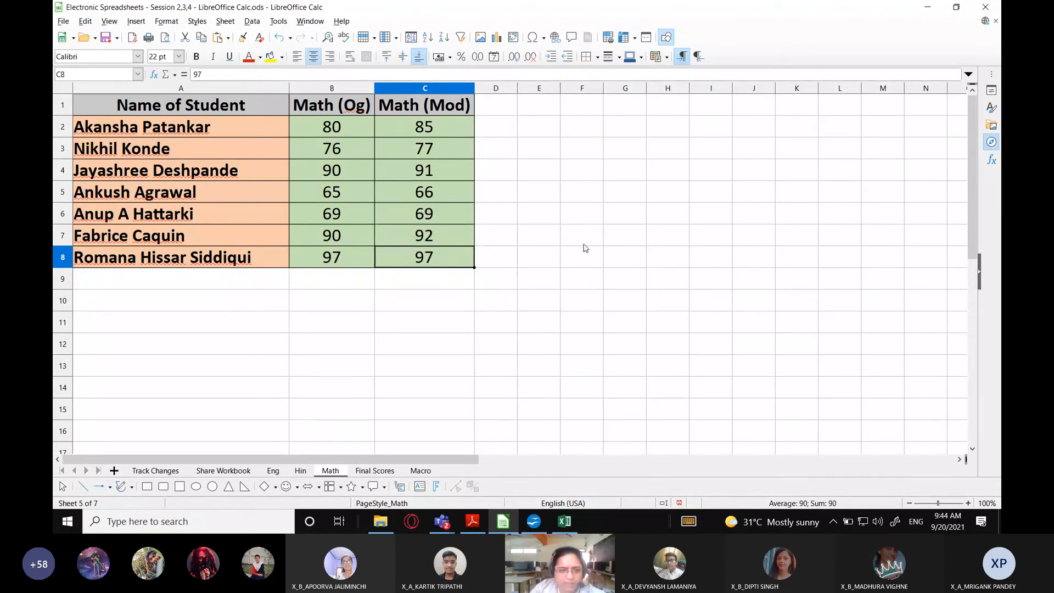
# Sort the Math marks table A1:C8 by Math (Mod) in descending order
pyautogui.moveTo(145, 111); pyautogui.dragTo(389, 252)
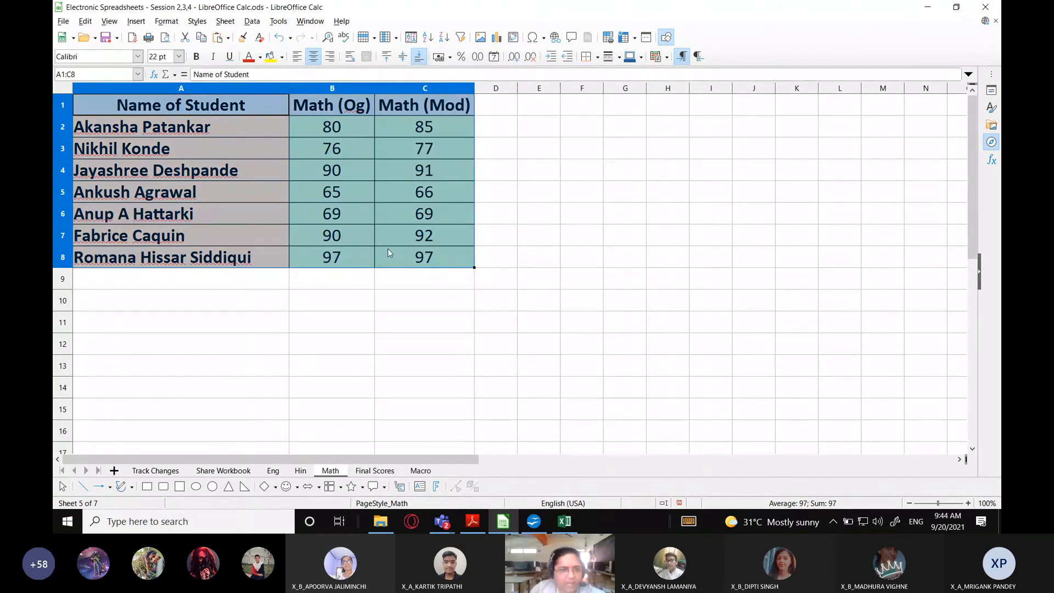
pyautogui.click(411, 37)
pyautogui.click(463, 174)
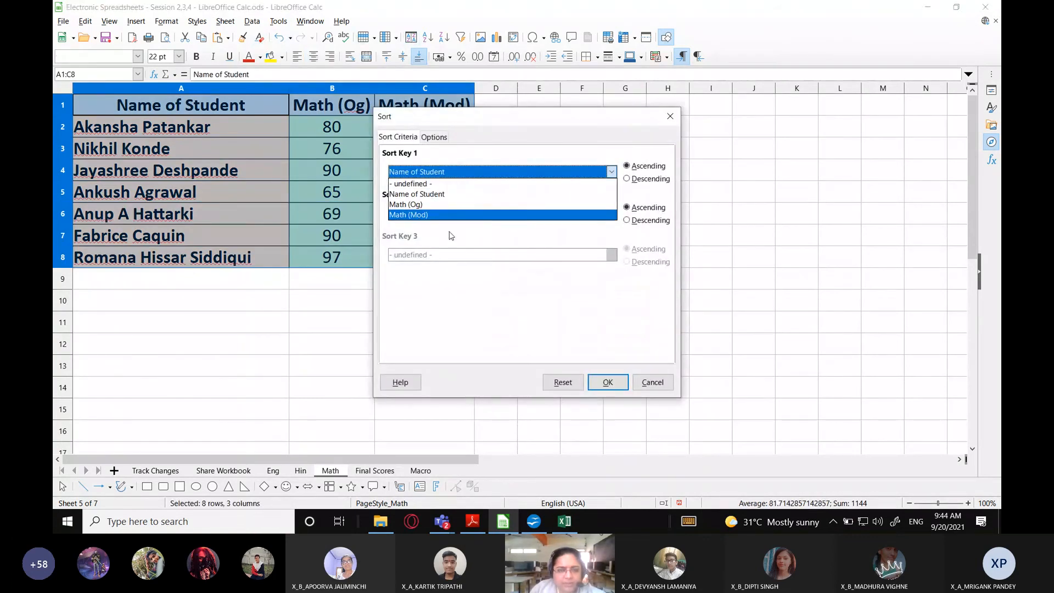
pyautogui.click(411, 215)
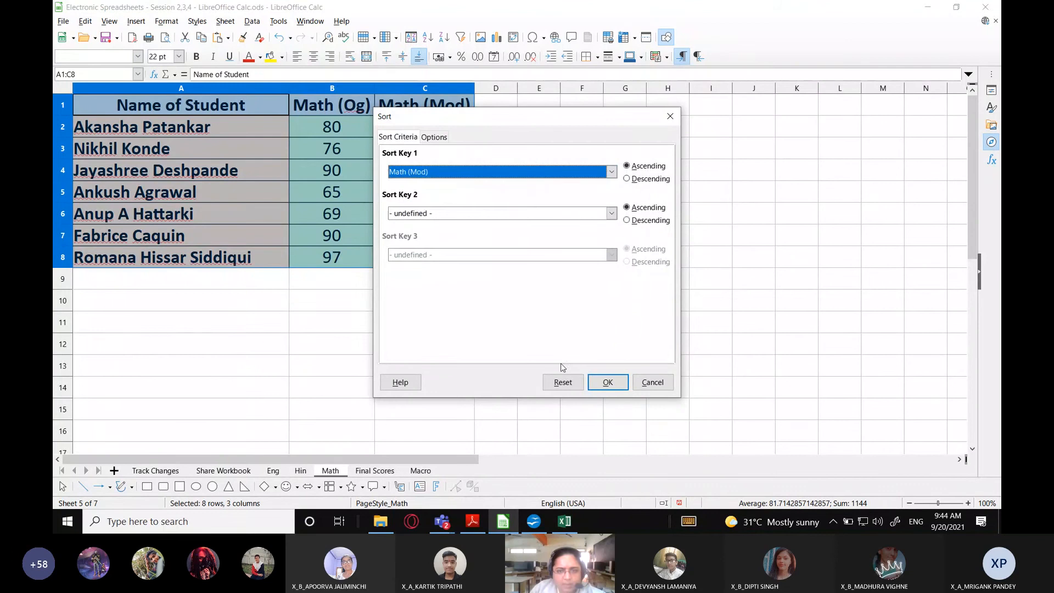
pyautogui.click(626, 178)
pyautogui.click(608, 383)
pyautogui.click(536, 304)
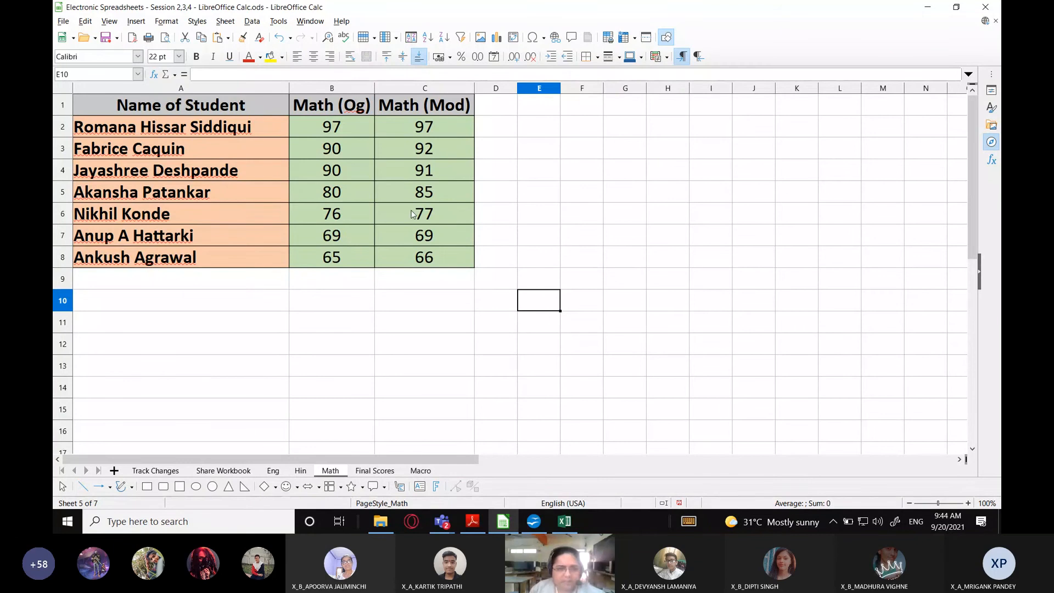
# Open the Final Scores sheet and examine the Eng, Hin and Math score cells B2:D8
pyautogui.click(367, 471)
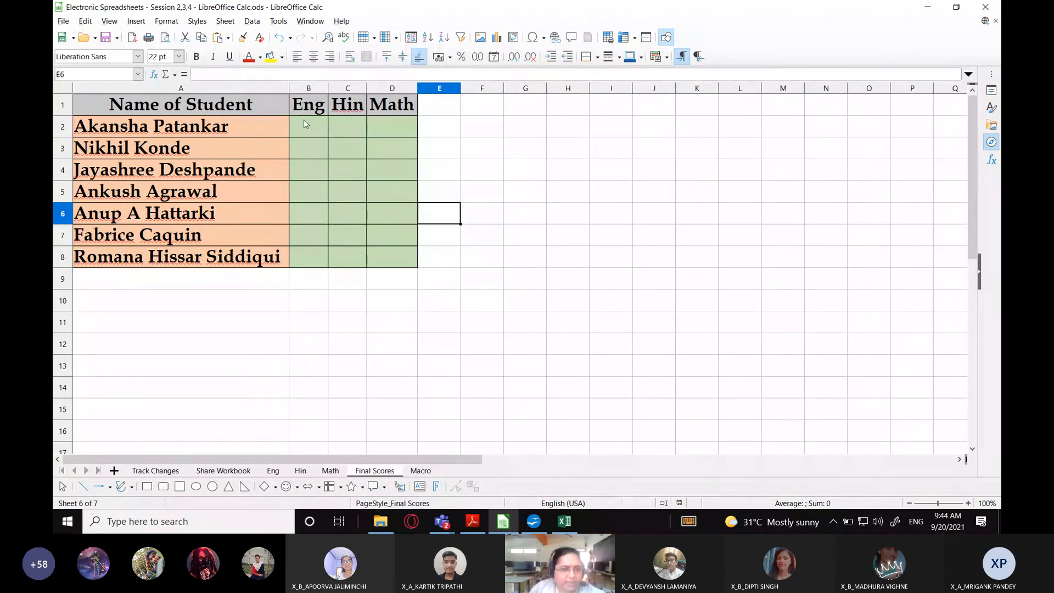
pyautogui.moveTo(306, 125); pyautogui.dragTo(412, 269)
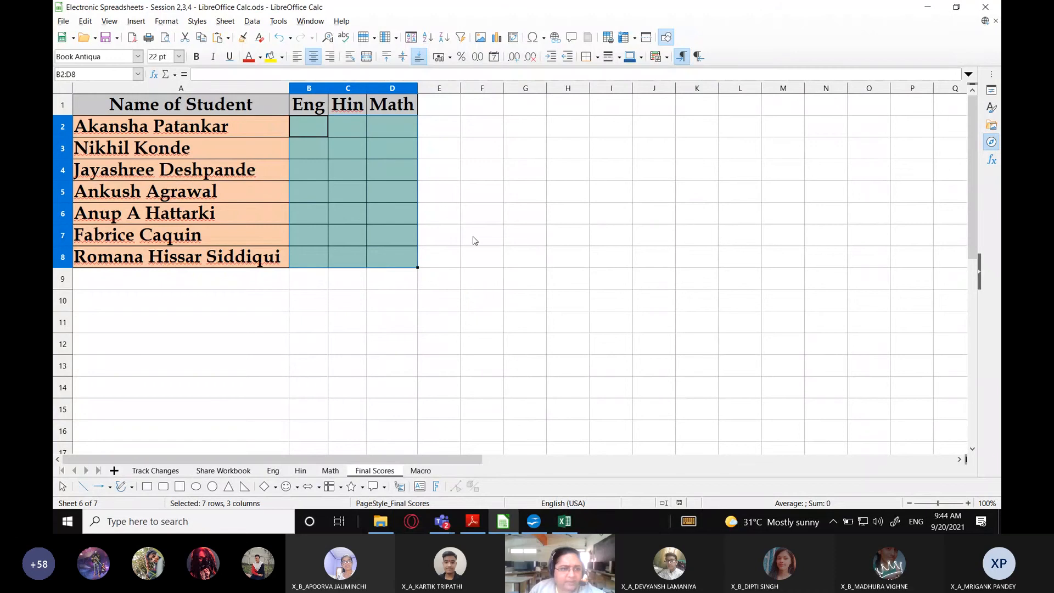
pyautogui.click(439, 177)
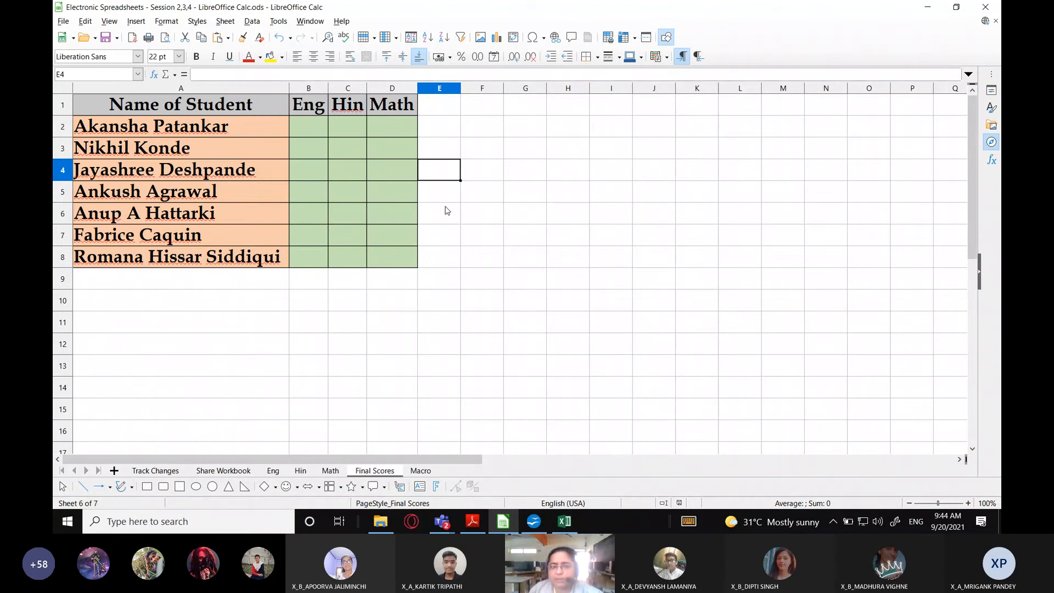
pyautogui.click(306, 127)
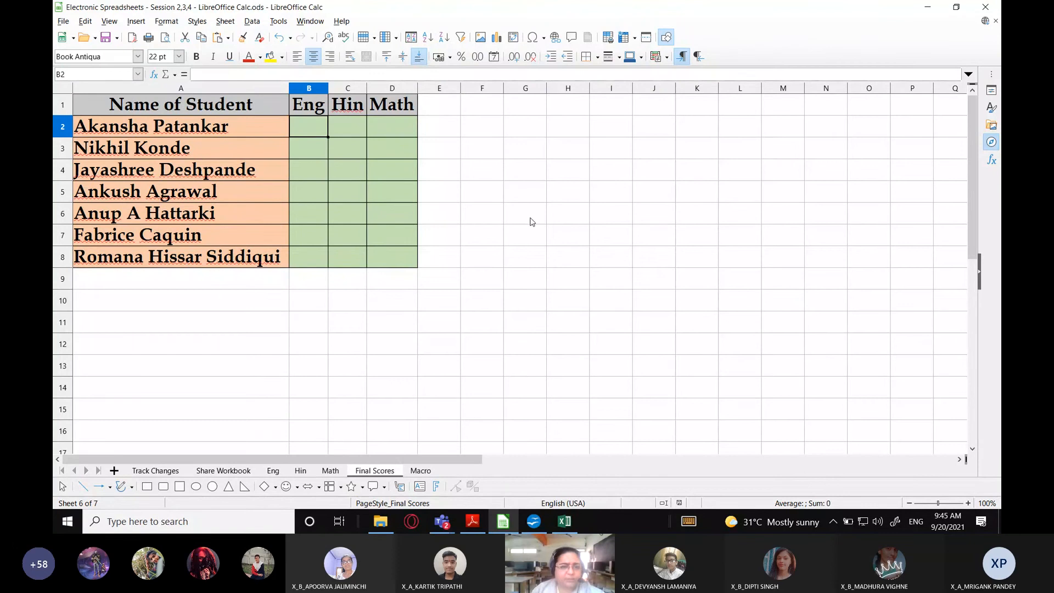
pyautogui.write('=vlook')
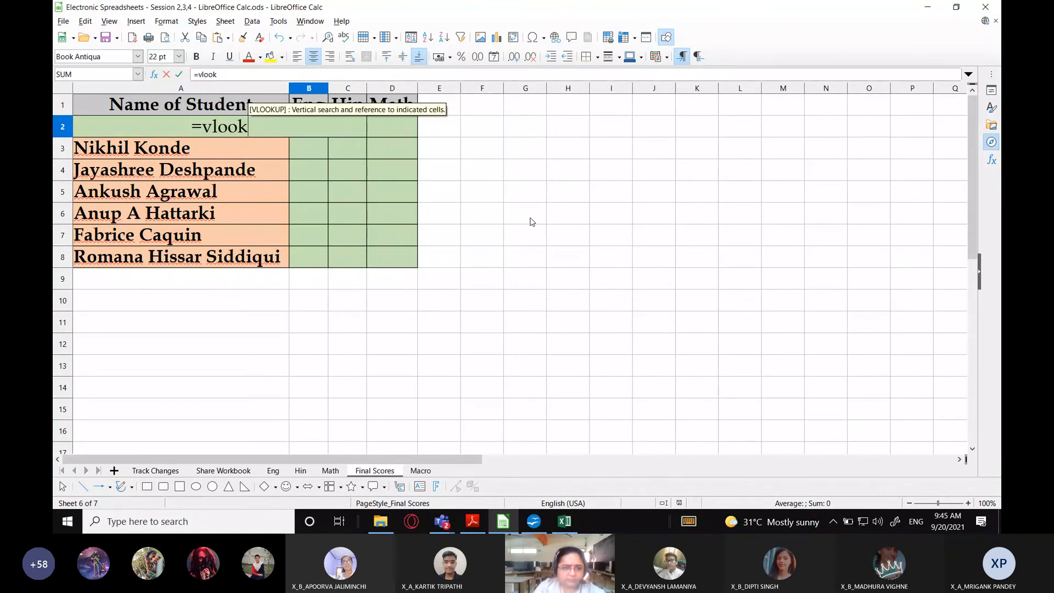
pyautogui.write('(')
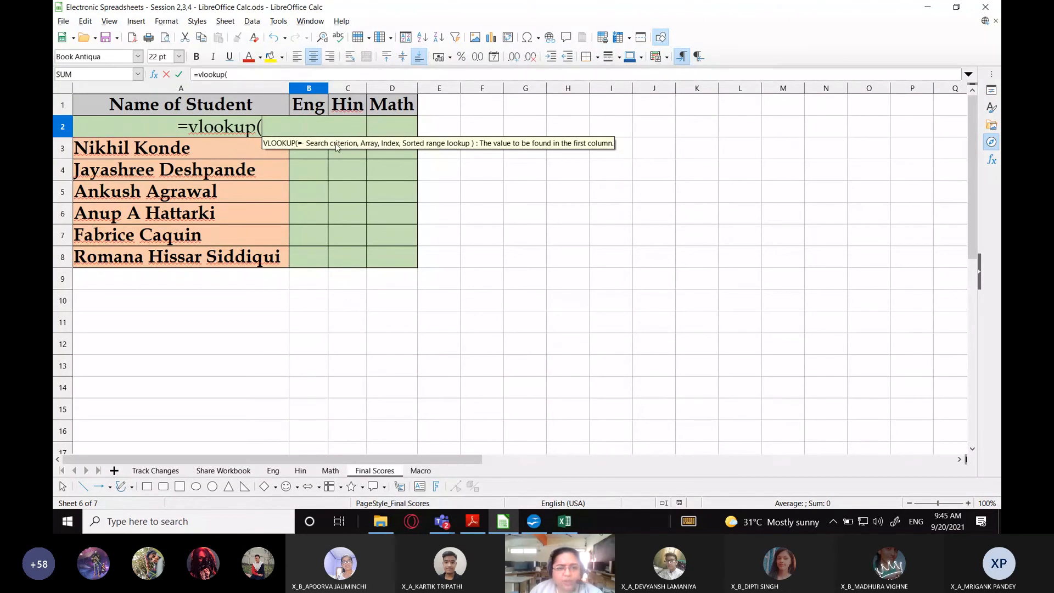
pyautogui.press('BackSpace')
pyautogui.press('BackSpace')
pyautogui.press('BackSpace')
pyautogui.press('BackSpace')
pyautogui.press('BackSpace')
pyautogui.press('BackSpace')
pyautogui.press('BackSpace')
pyautogui.press('BackSpace')
pyautogui.press('BackSpace')
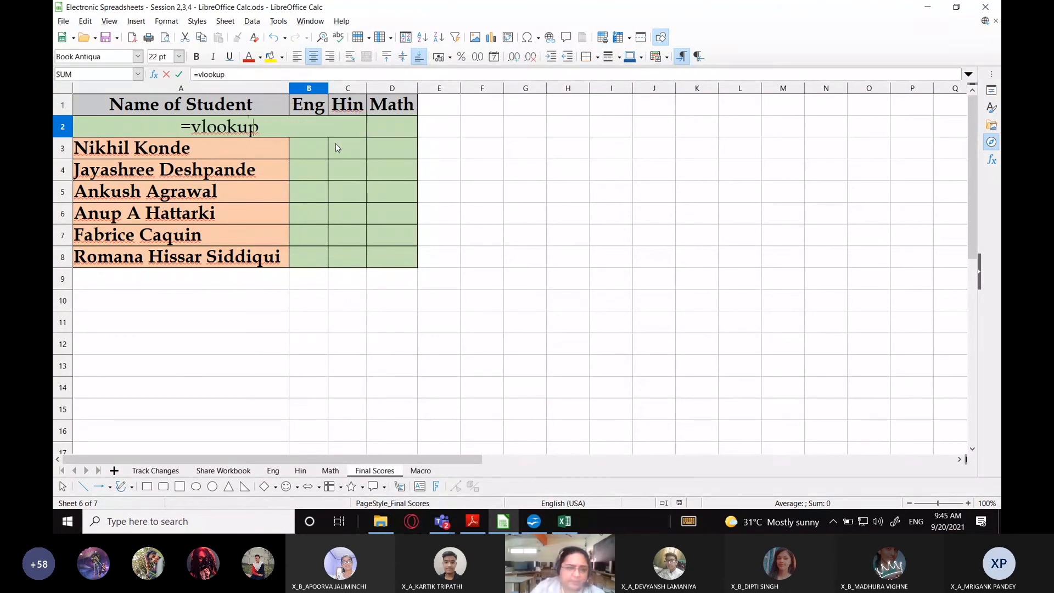
pyautogui.press('Return')
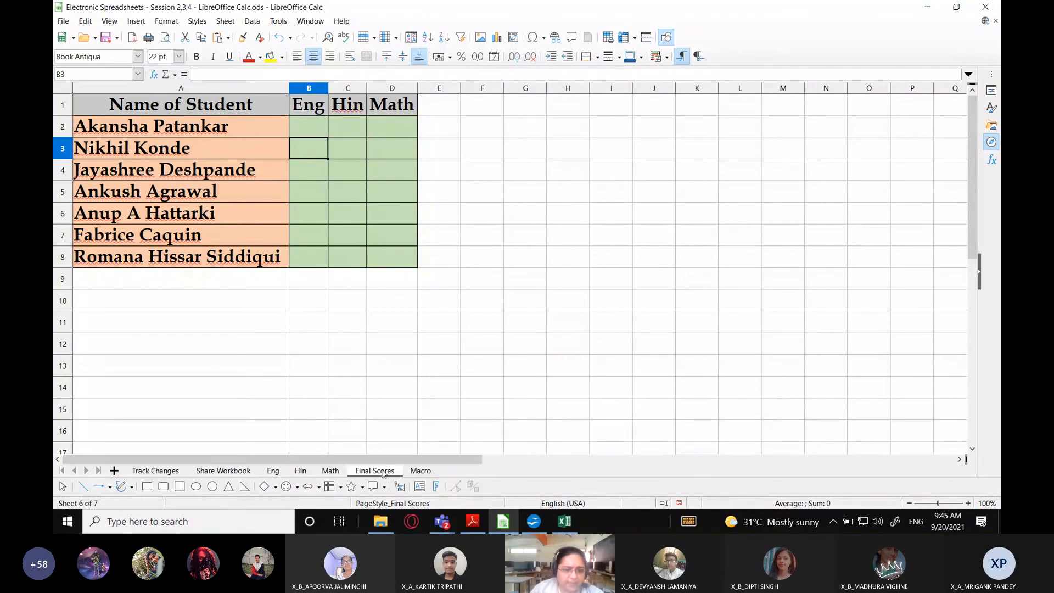
# Examine the student names in A2:A8 of Final Scores and the modified marks in C2:C8 of the Eng sheet
pyautogui.moveTo(149, 121); pyautogui.dragTo(152, 260)
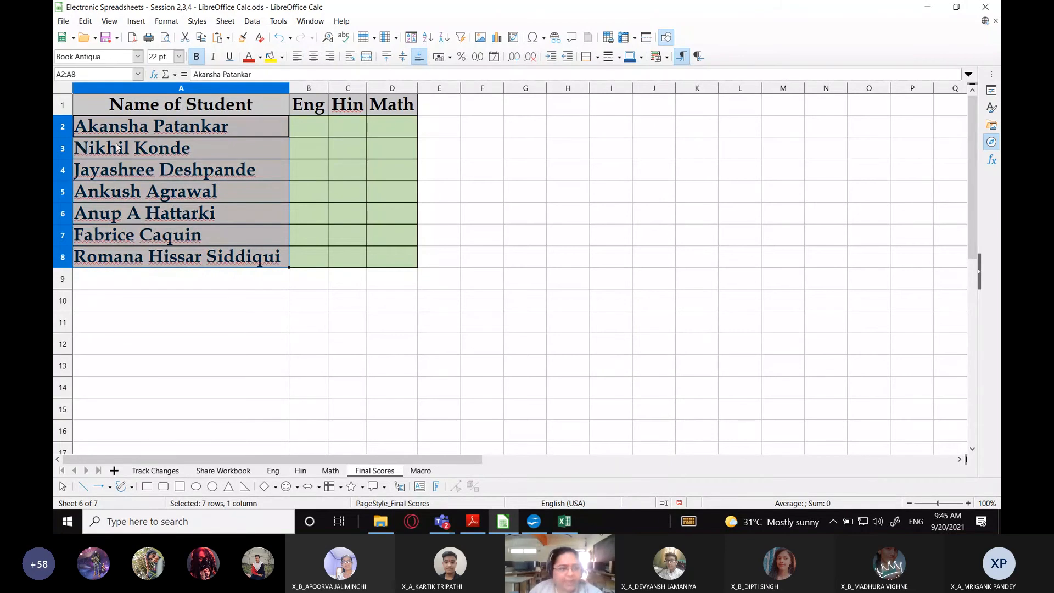
pyautogui.click(230, 290)
pyautogui.moveTo(201, 134); pyautogui.dragTo(214, 257)
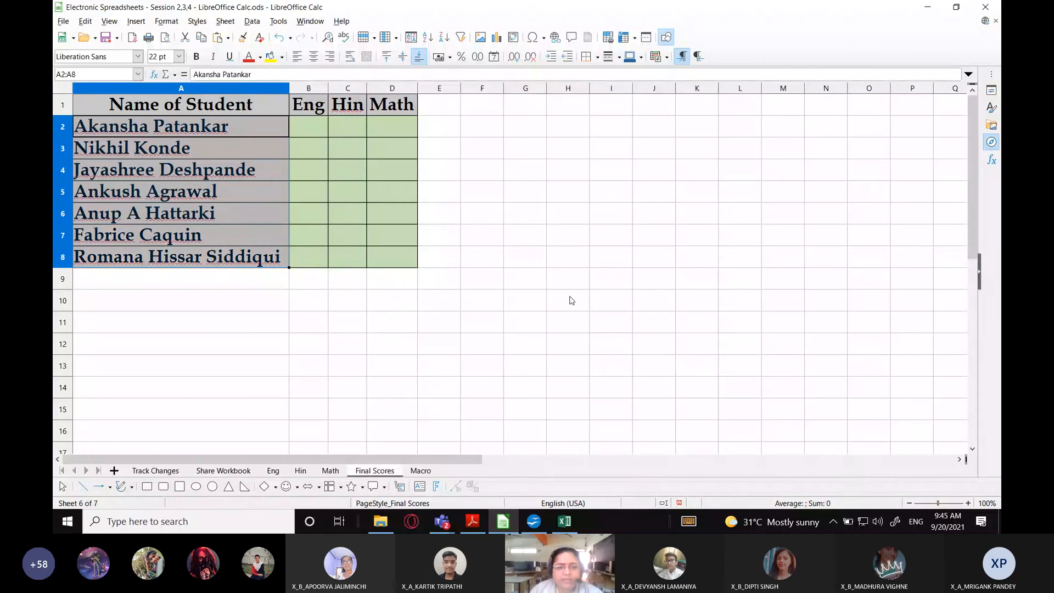
pyautogui.keyDown('ctrl'); pyautogui.click(274, 473); pyautogui.keyUp('ctrl')
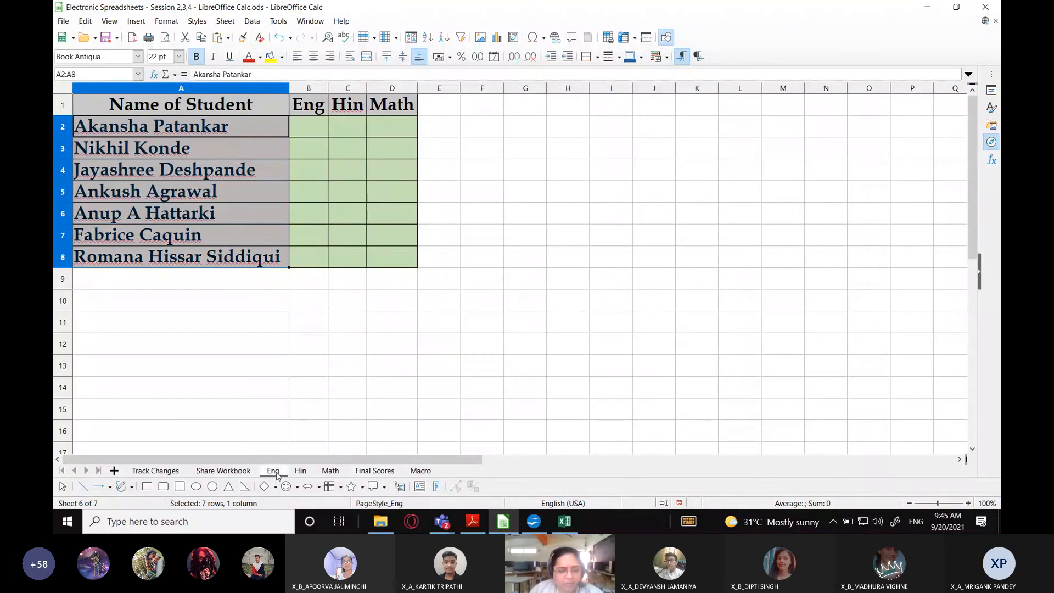
pyautogui.click(301, 473)
pyautogui.click(330, 472)
pyautogui.click(274, 471)
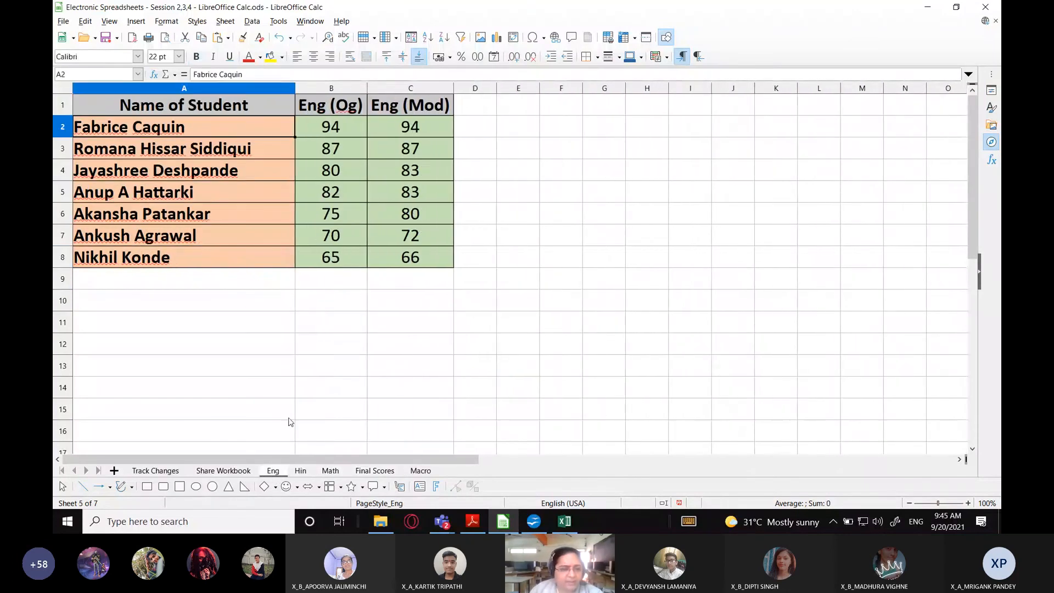
pyautogui.click(437, 133)
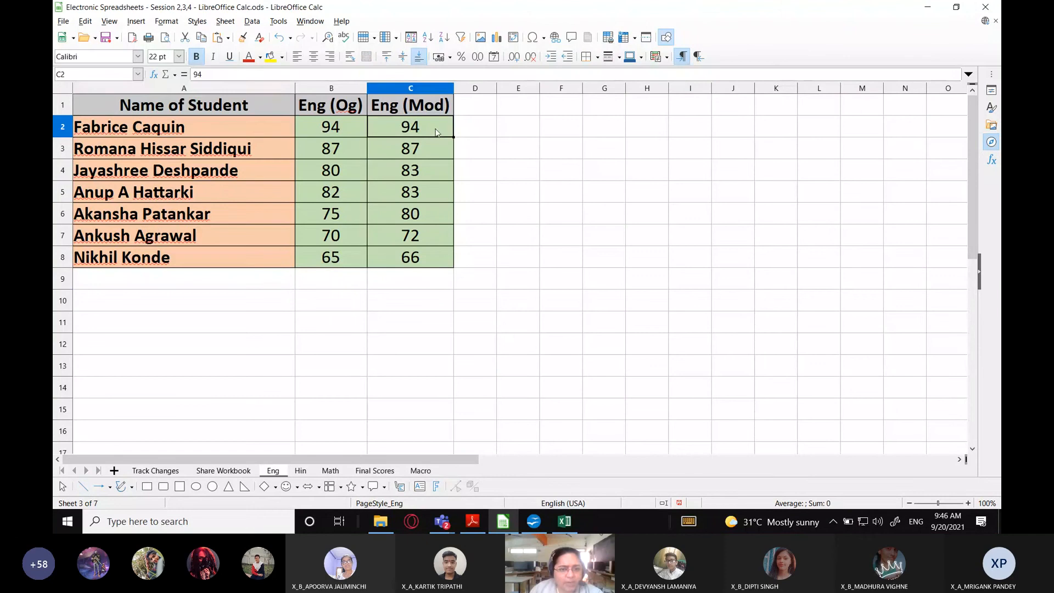
pyautogui.moveTo(437, 132); pyautogui.dragTo(445, 263)
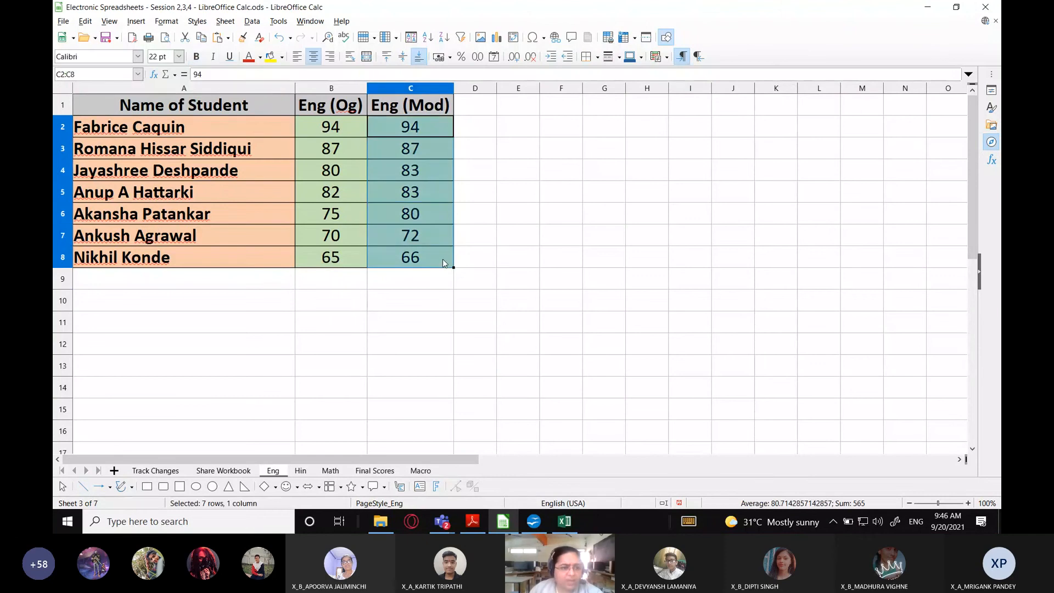
pyautogui.click(165, 344)
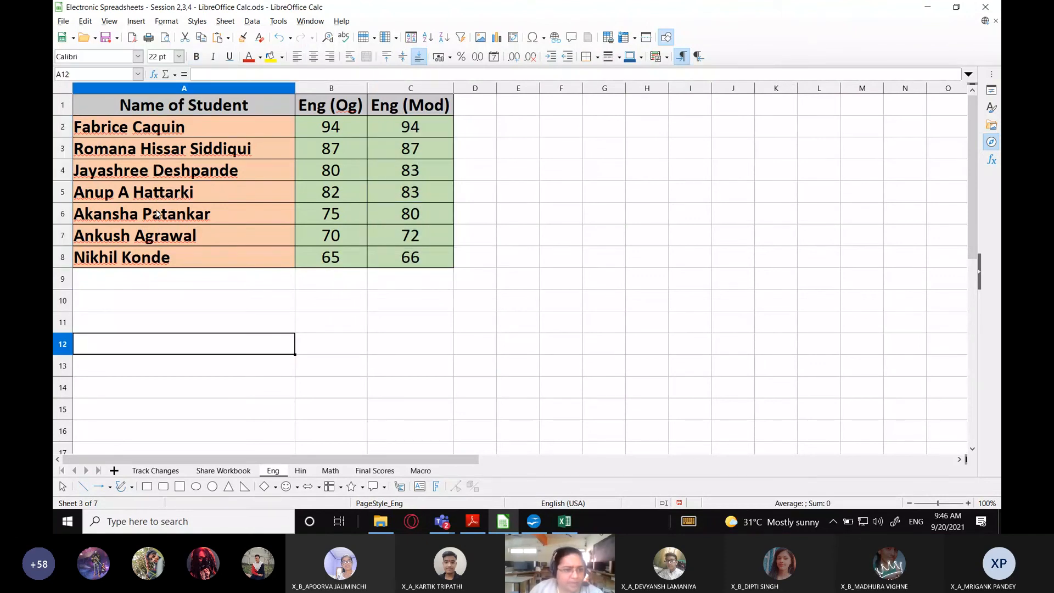
# Compare the row position of the student in A6 of the Eng sheet with the Hin and Math sheets
pyautogui.click(101, 217)
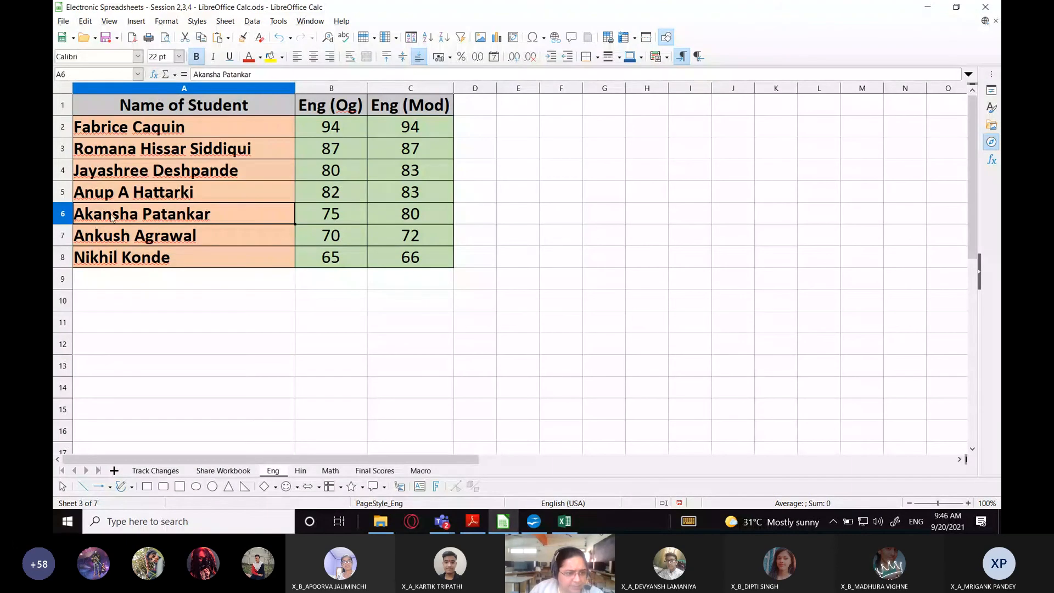
pyautogui.hotkey('ctrl', 'pagedown')
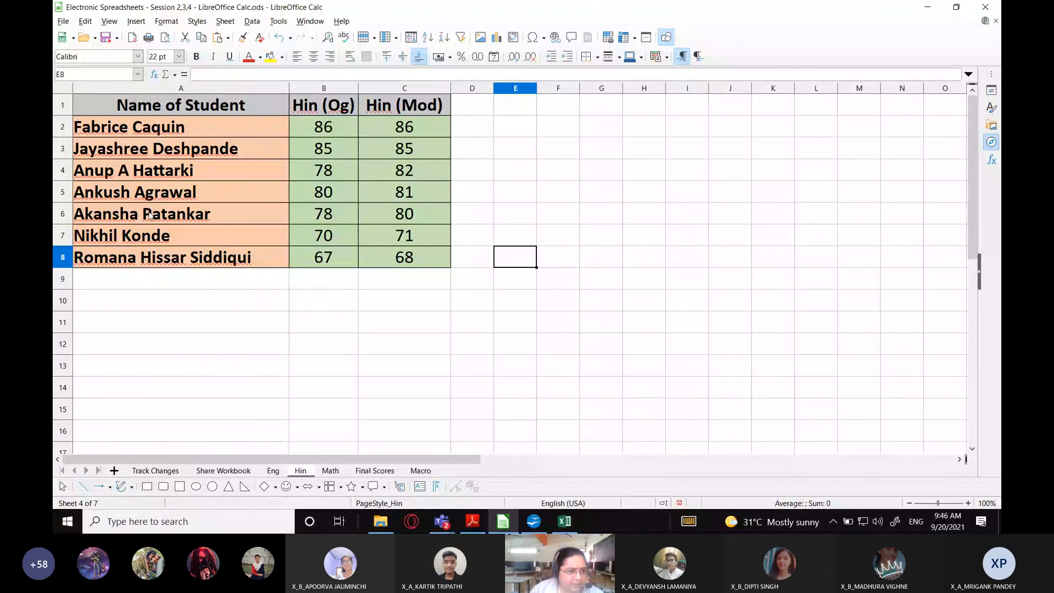
pyautogui.hotkey('ctrl', 'pagedown')
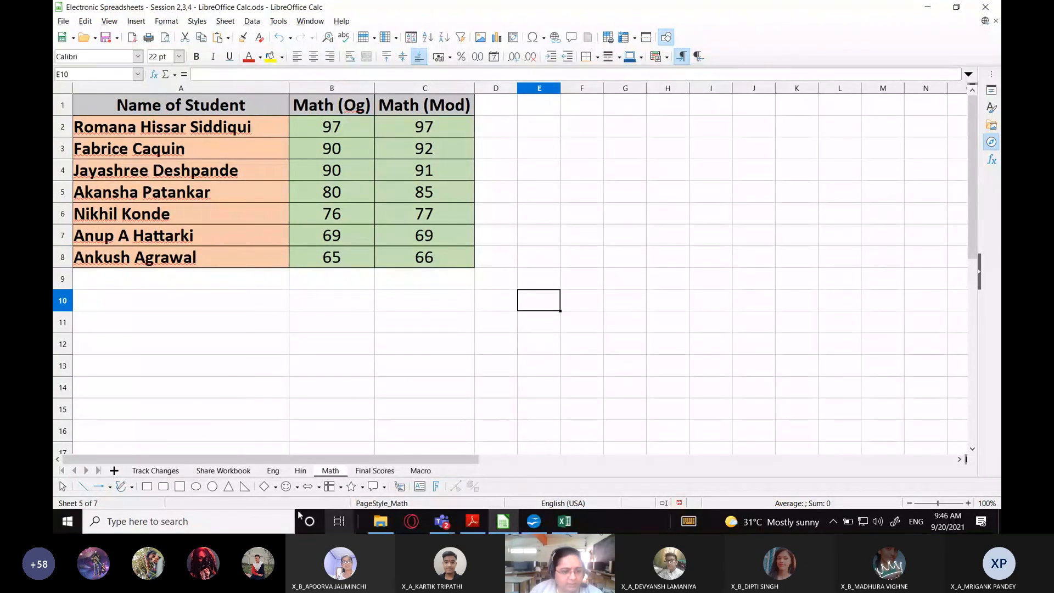
pyautogui.click(274, 470)
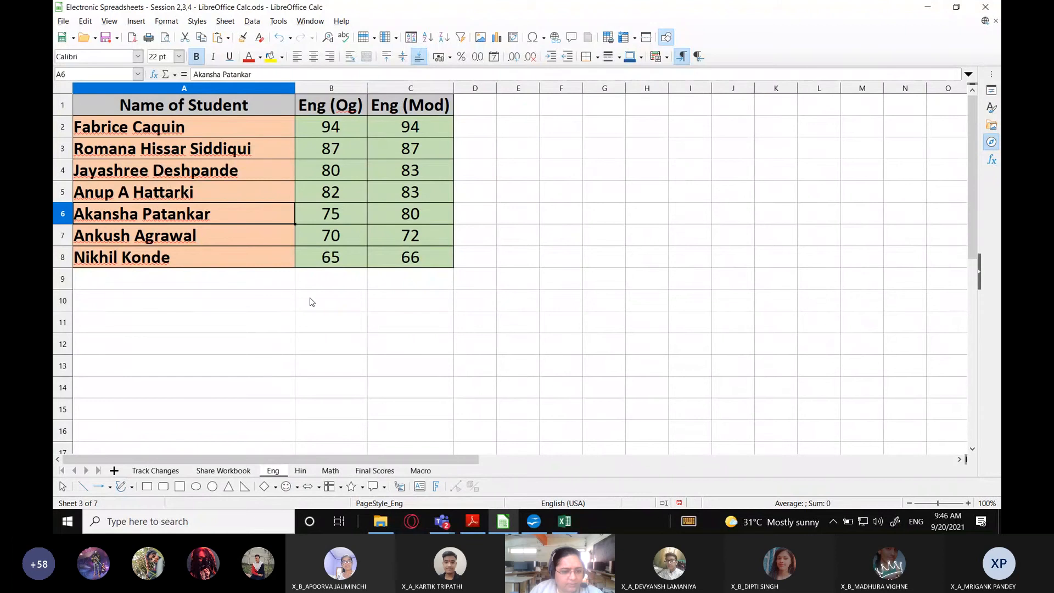
pyautogui.click(375, 471)
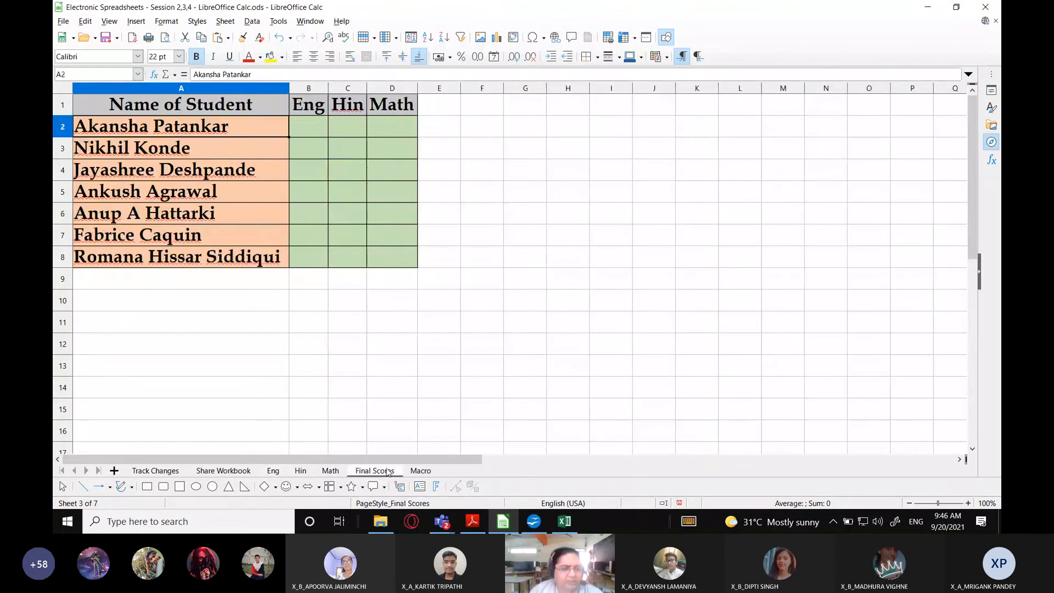
pyautogui.click(294, 126)
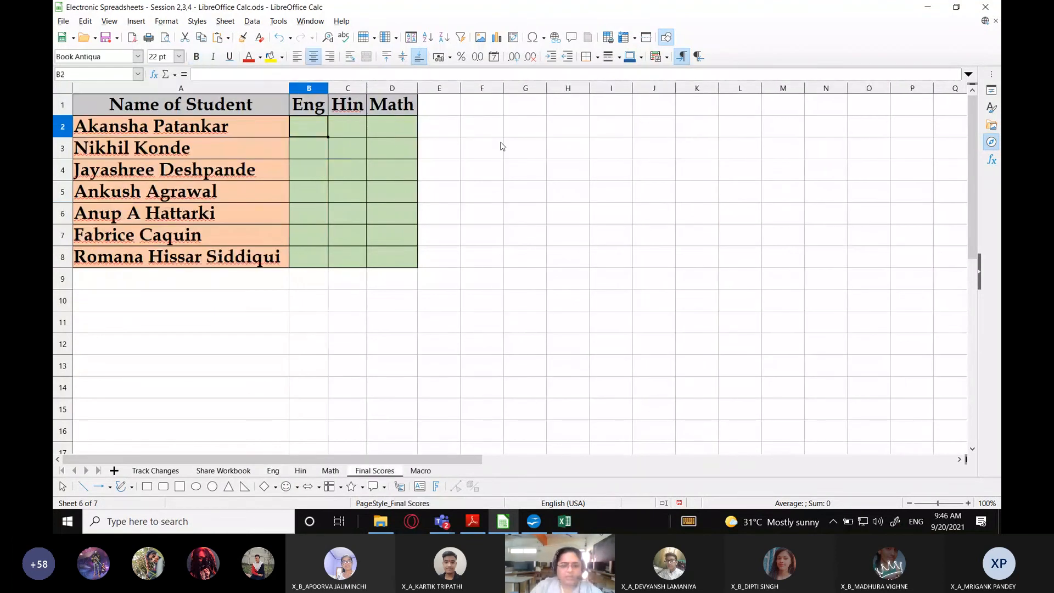
pyautogui.write('=')
pyautogui.press('BackSpace')
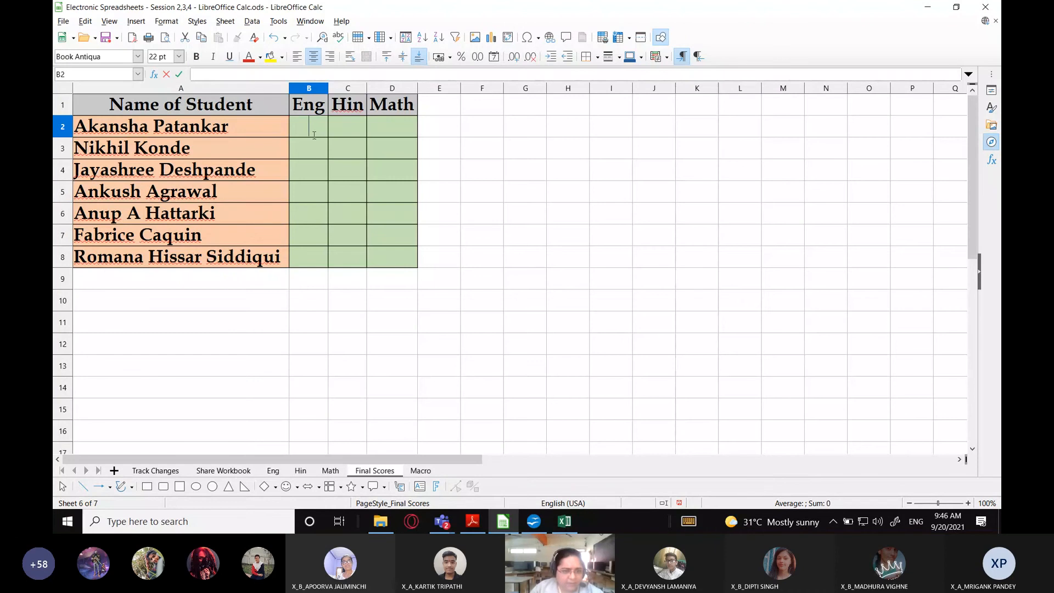
# Review the target range B2:D8 of Final Scores against the Eng (Mod) marks in C2:C8 of the Eng sheet
pyautogui.moveTo(314, 135); pyautogui.dragTo(387, 269)
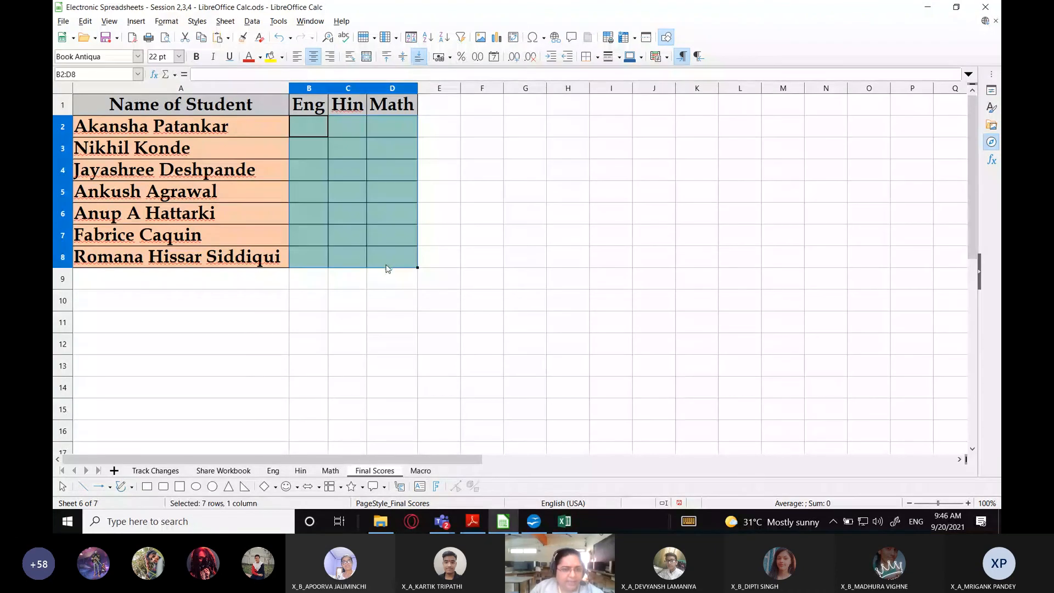
pyautogui.click(273, 471)
pyautogui.moveTo(413, 127); pyautogui.dragTo(418, 257)
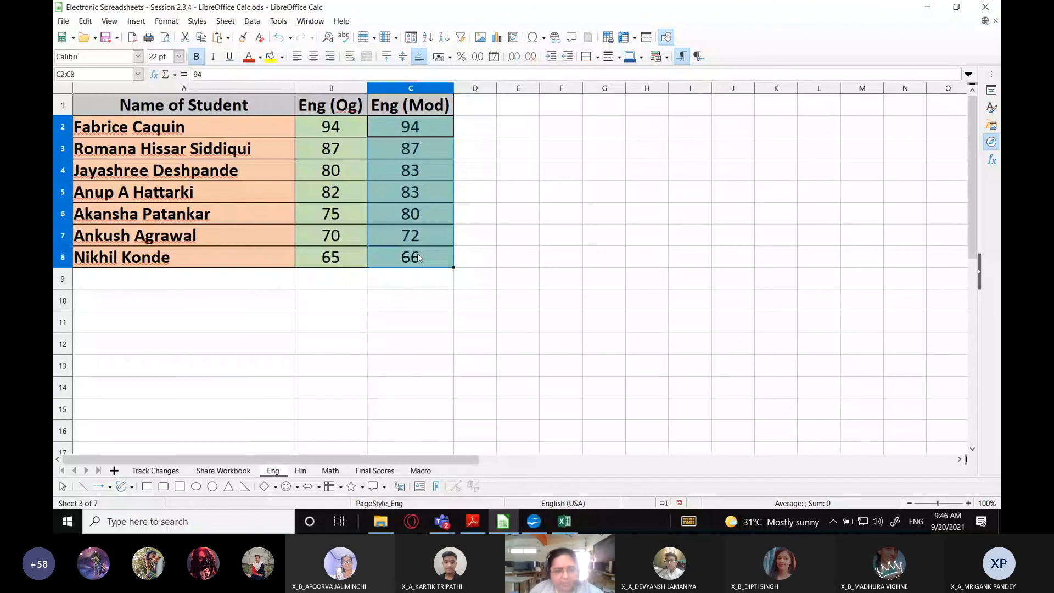
pyautogui.click(364, 437)
# Begin a VLOOKUP formula in B2 of the Final Scores sheet with A2 as the search criterion
pyautogui.click(374, 470)
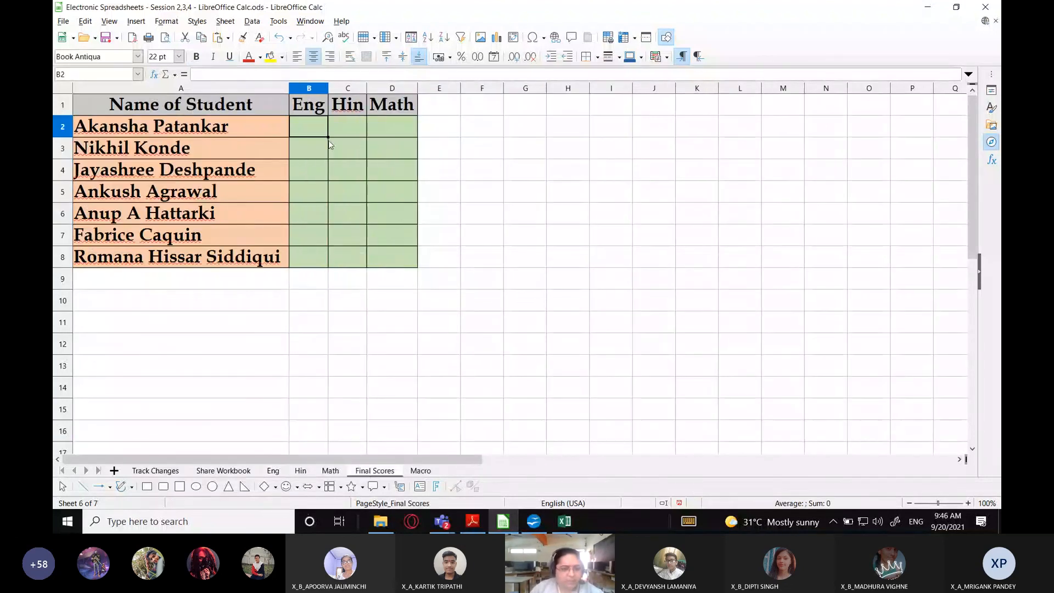
pyautogui.write('=')
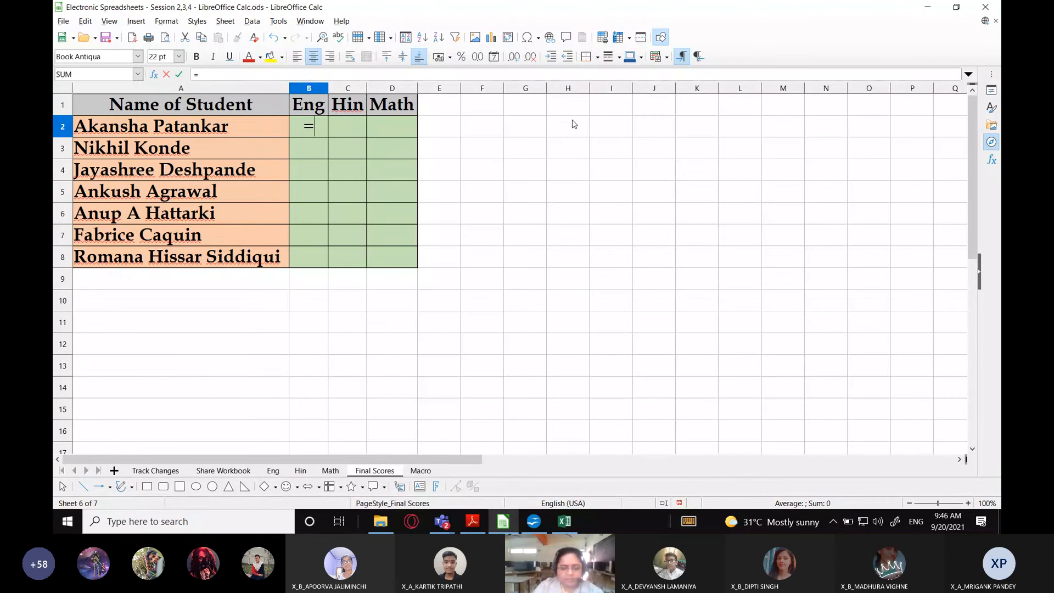
pyautogui.write('vlook')
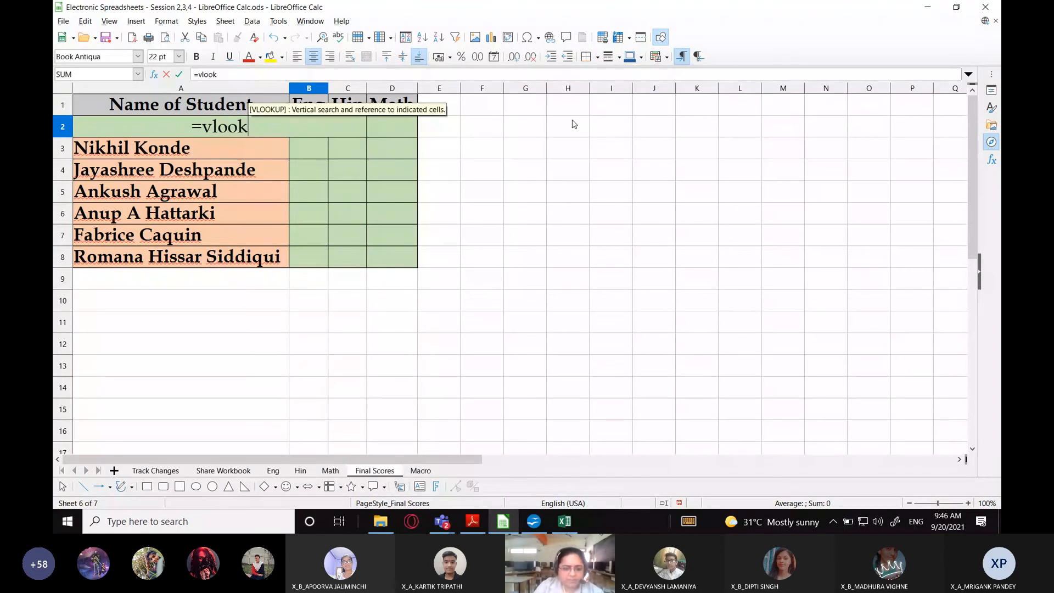
pyautogui.write('up')
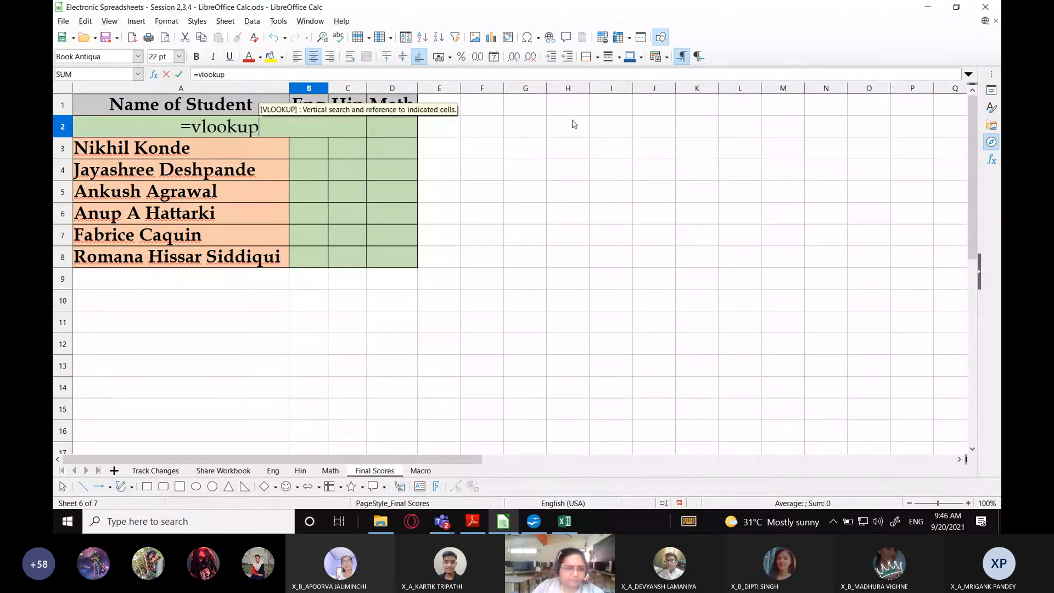
pyautogui.write('(')
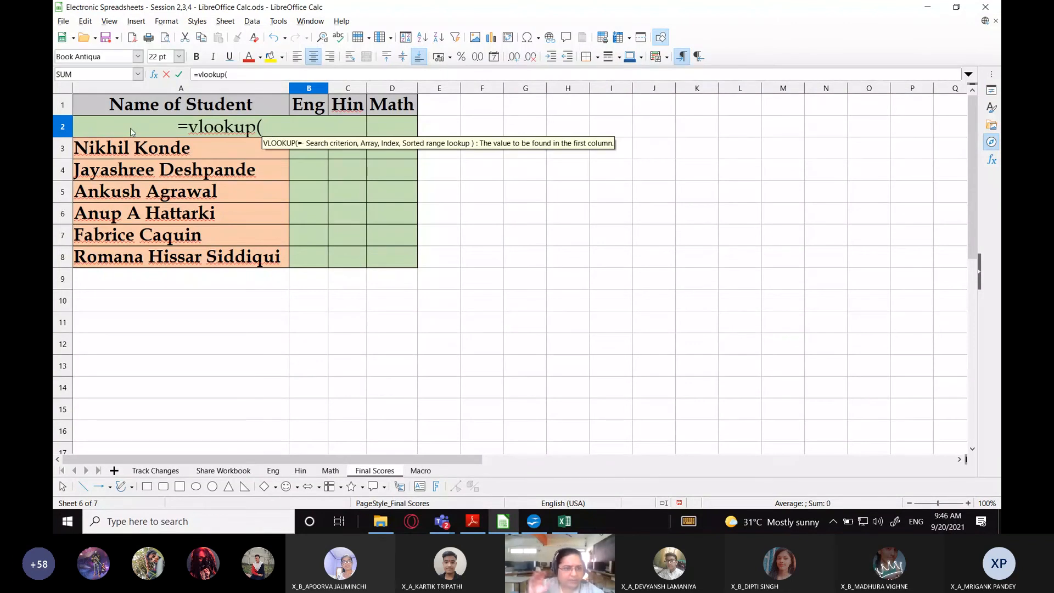
pyautogui.click(130, 131)
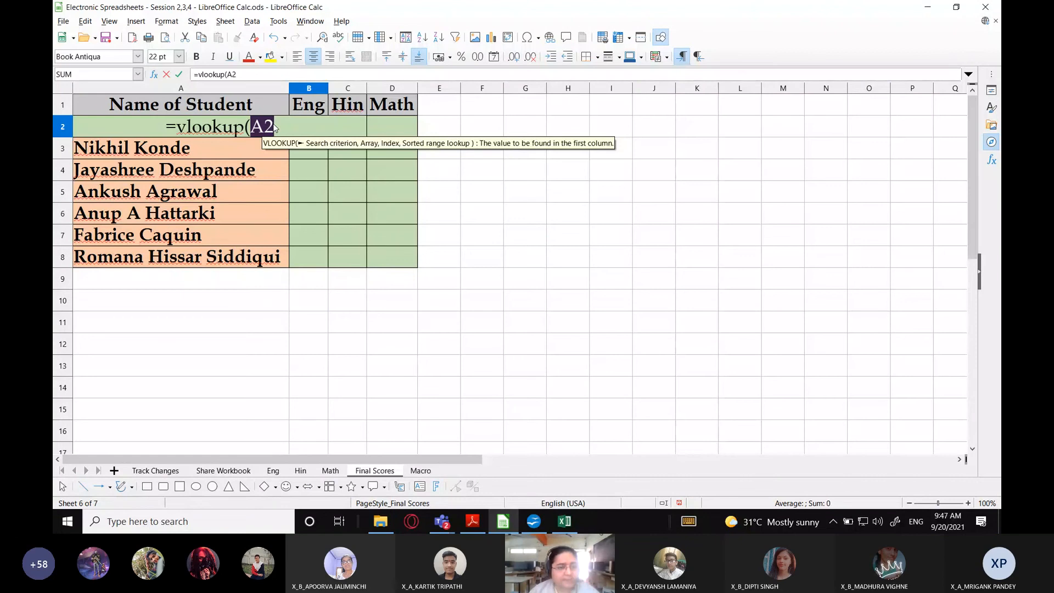
pyautogui.write(',')
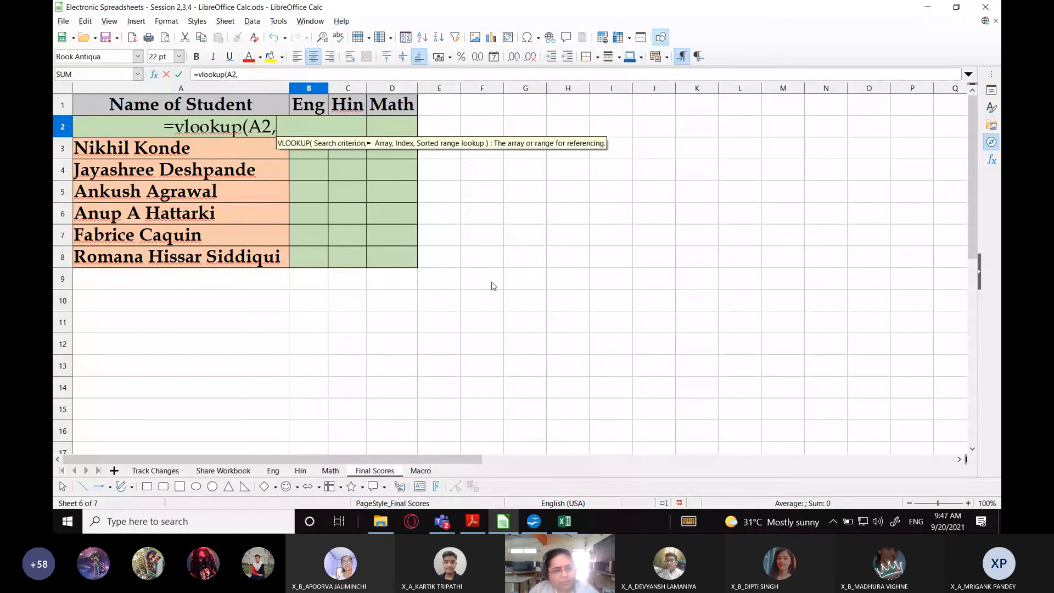
# Complete the VLOOKUP formula with array A2:C8 of the Eng sheet, column index 3 and sorted range lookup False, and enter it
pyautogui.click(273, 471)
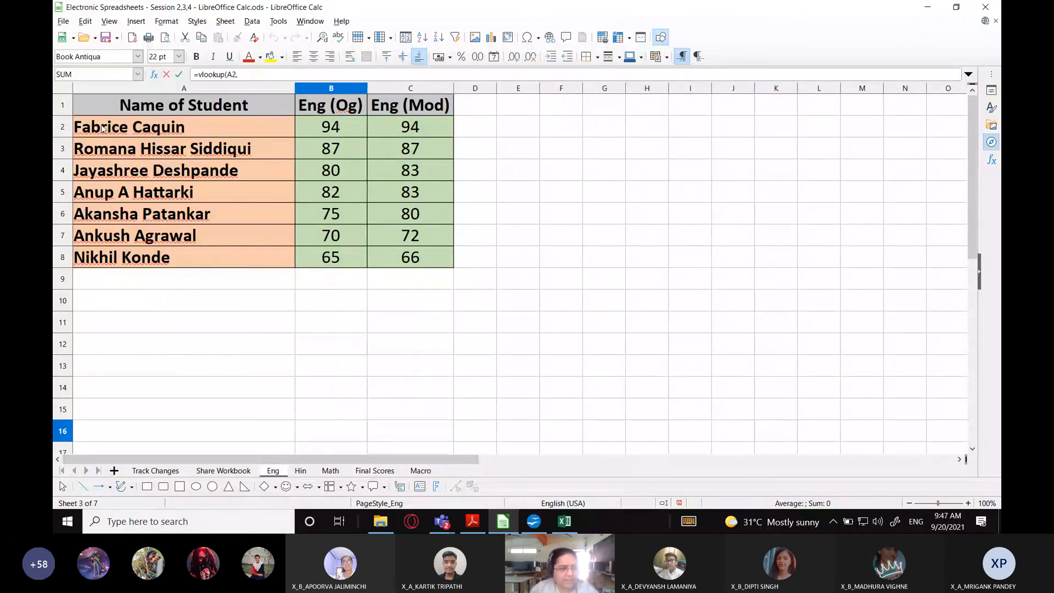
pyautogui.moveTo(102, 128); pyautogui.dragTo(465, 262)
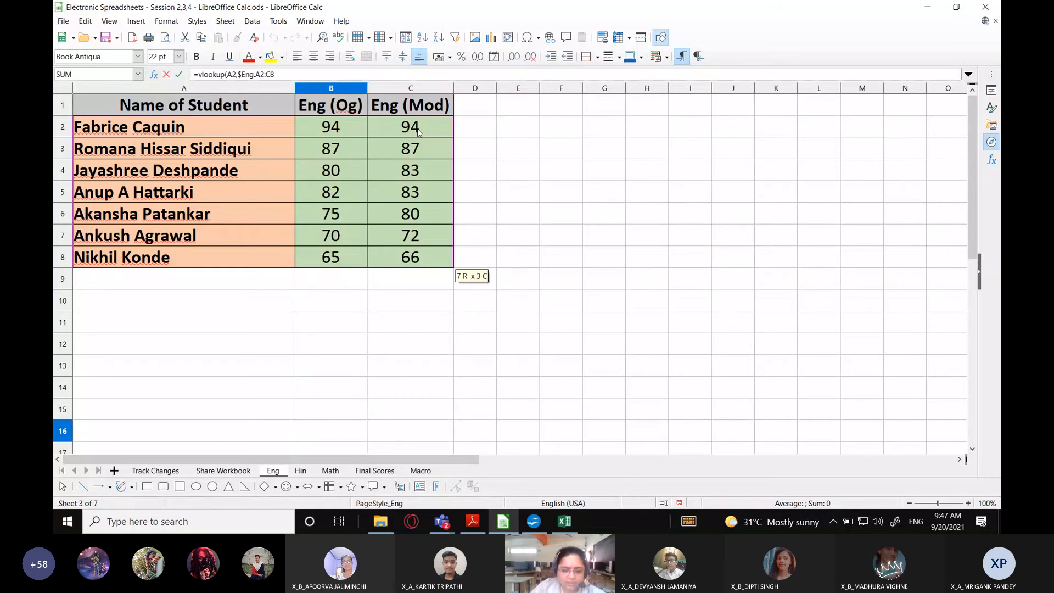
pyautogui.write(',')
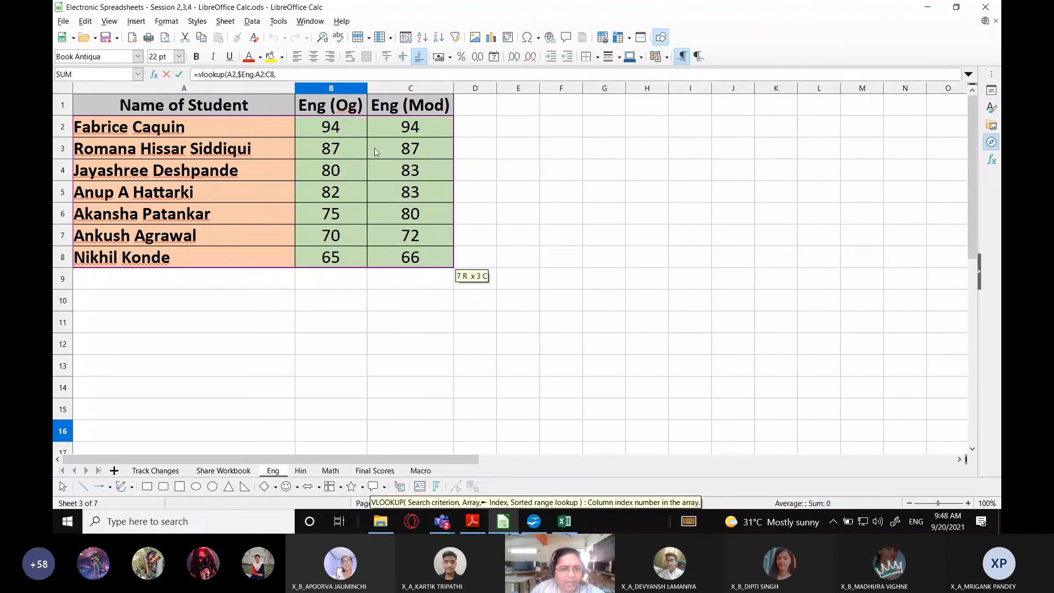
pyautogui.write('3')
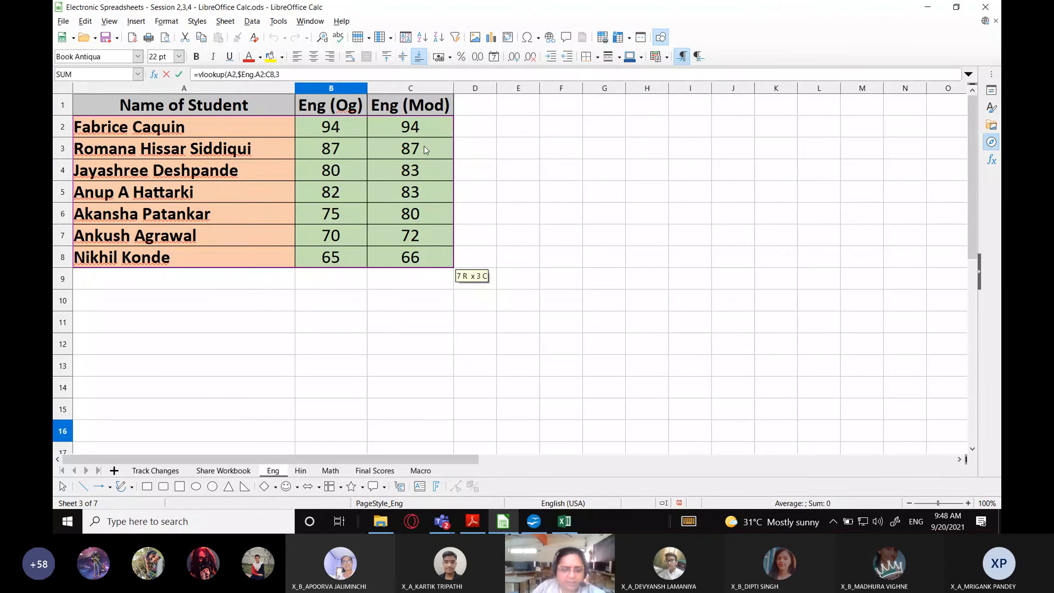
pyautogui.write(',')
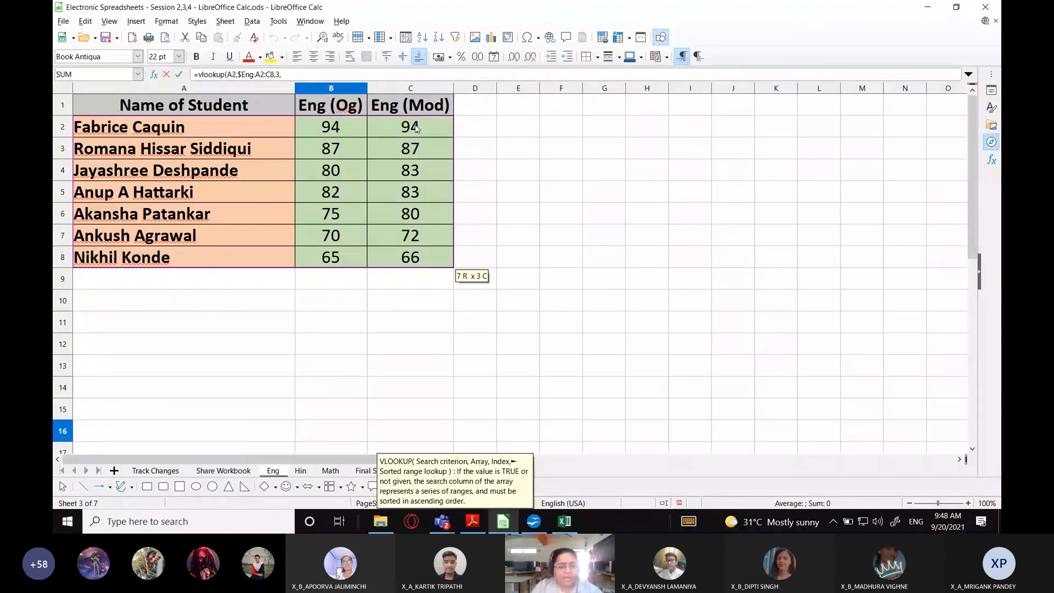
pyautogui.write('Fals')
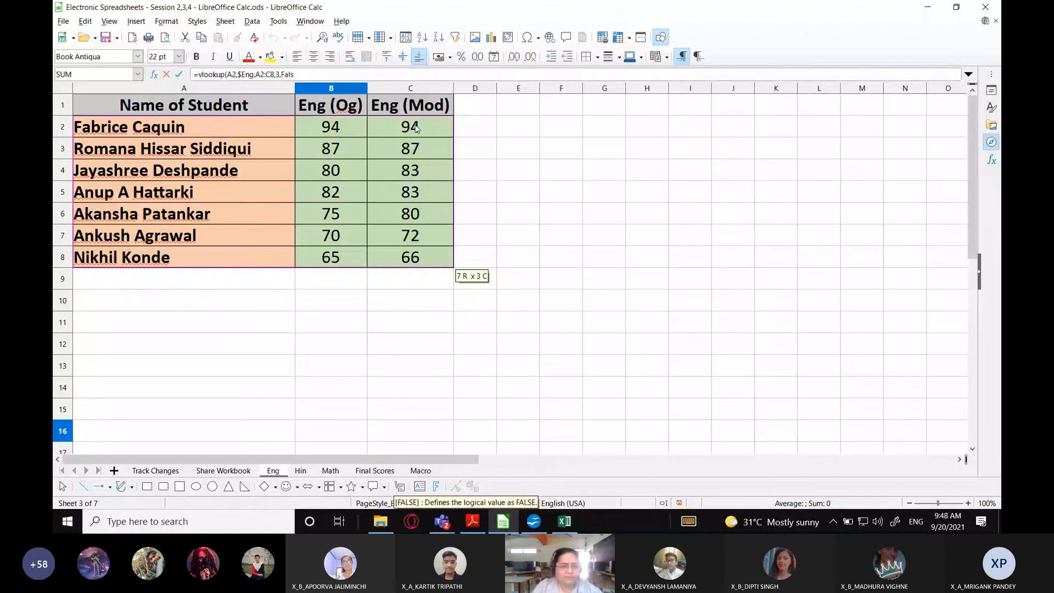
pyautogui.write('e)')
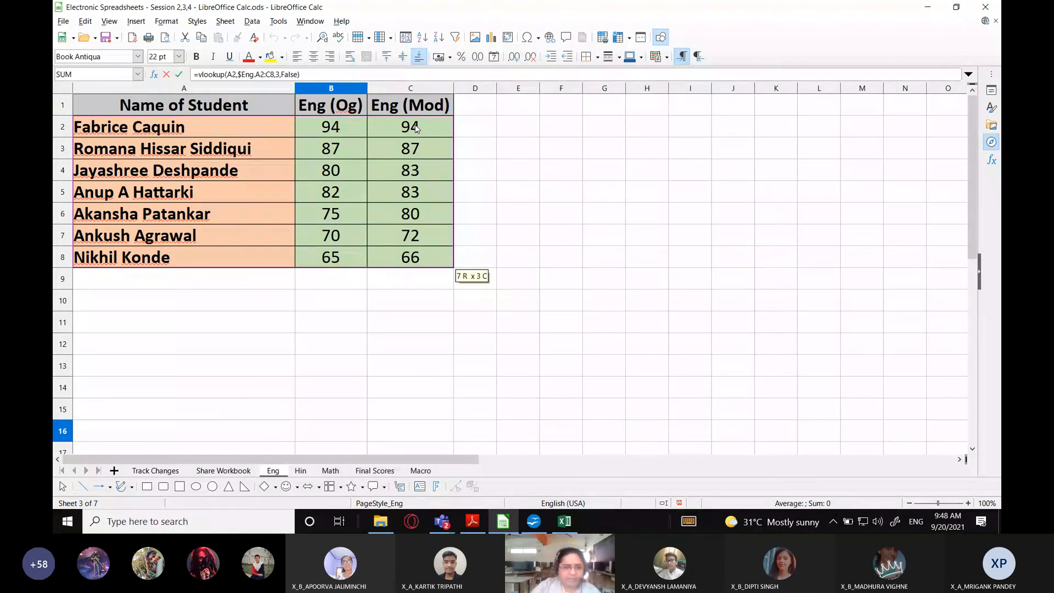
pyautogui.press('Return')
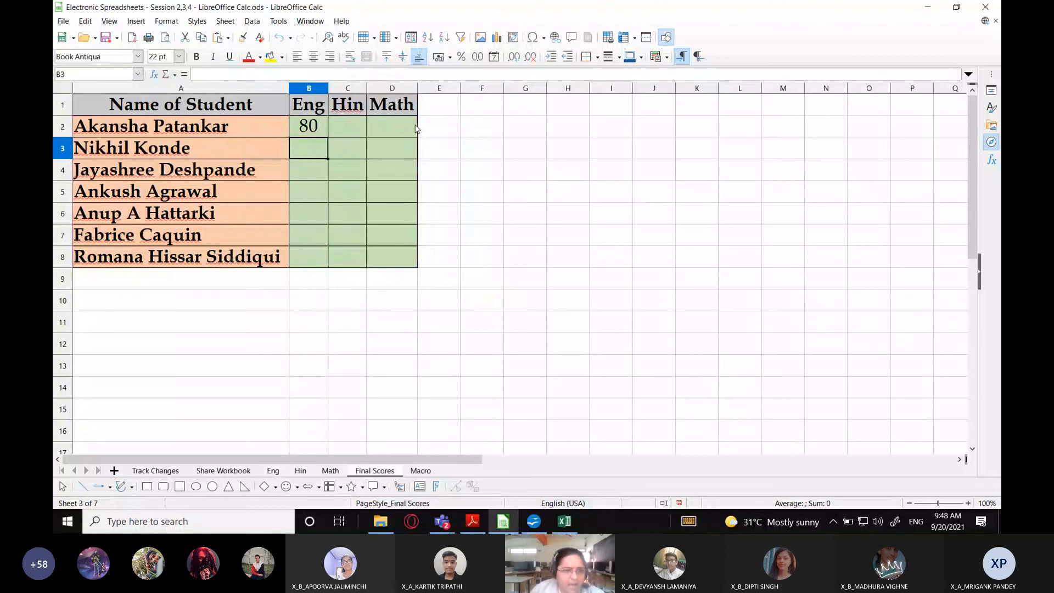
# Check the B2 lookup result against row A6:C6 of the Eng sheet and review the formula in B2 of Final Scores
pyautogui.click(308, 127)
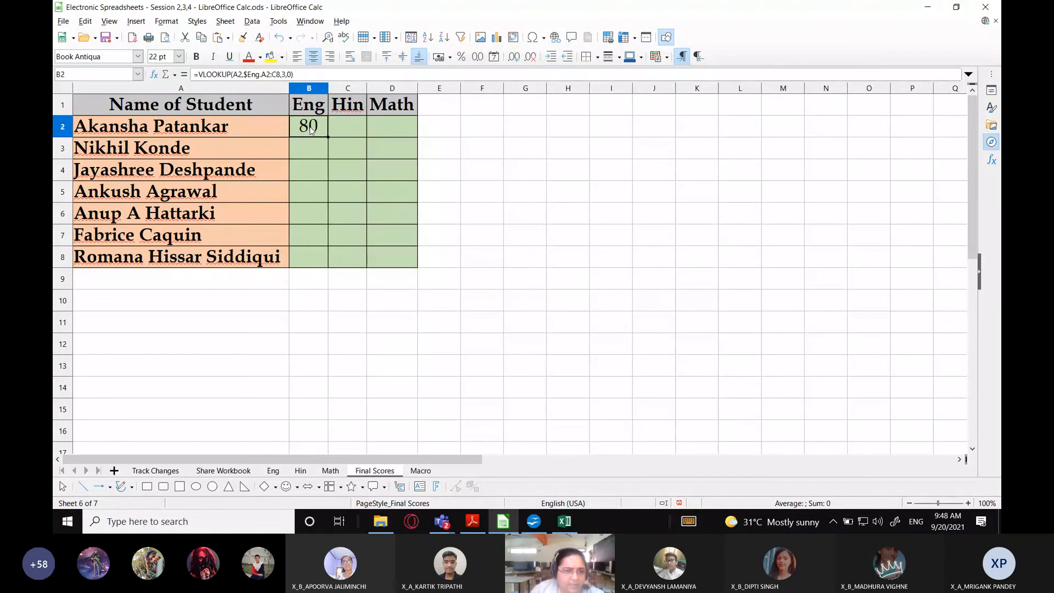
pyautogui.click(285, 472)
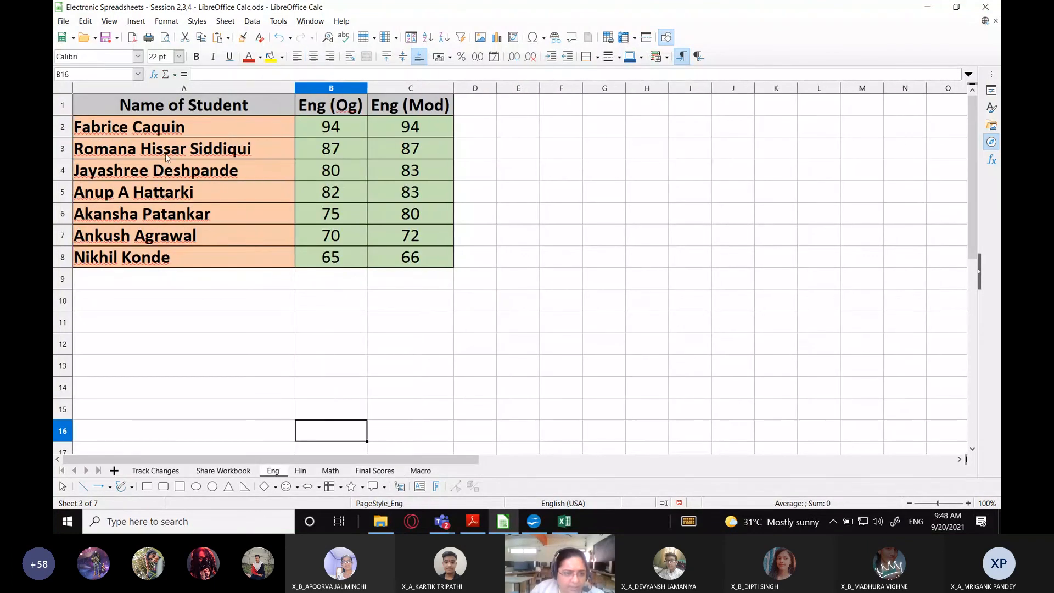
pyautogui.moveTo(236, 214); pyautogui.dragTo(414, 215)
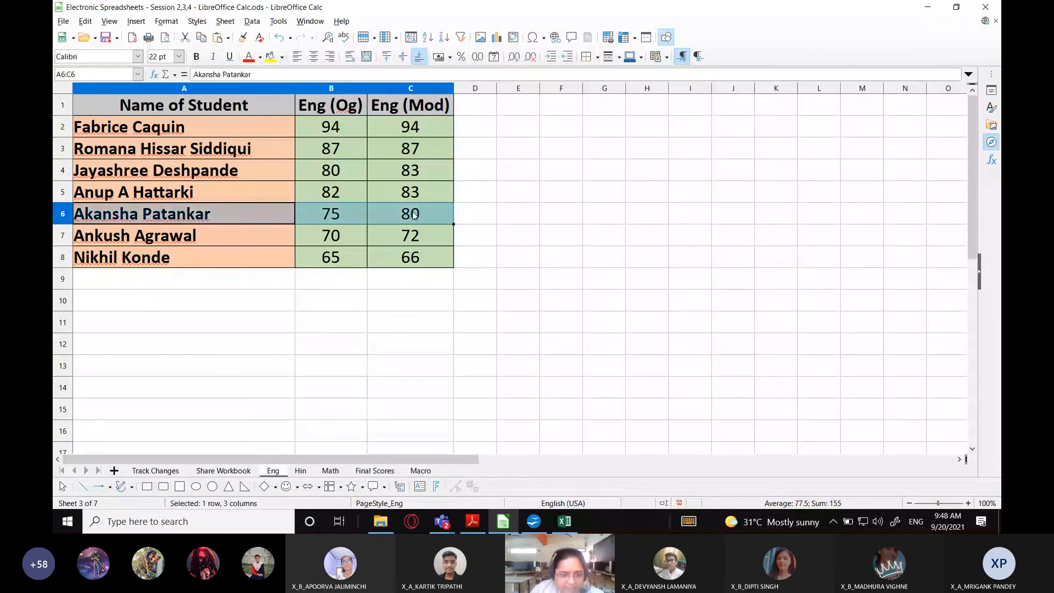
pyautogui.click(375, 470)
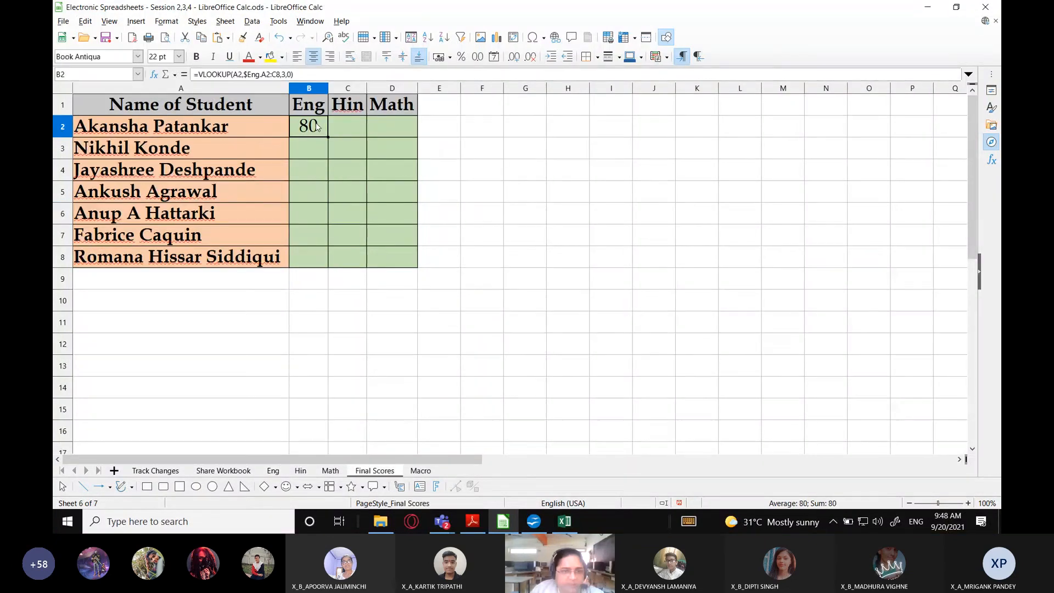
pyautogui.click(300, 73)
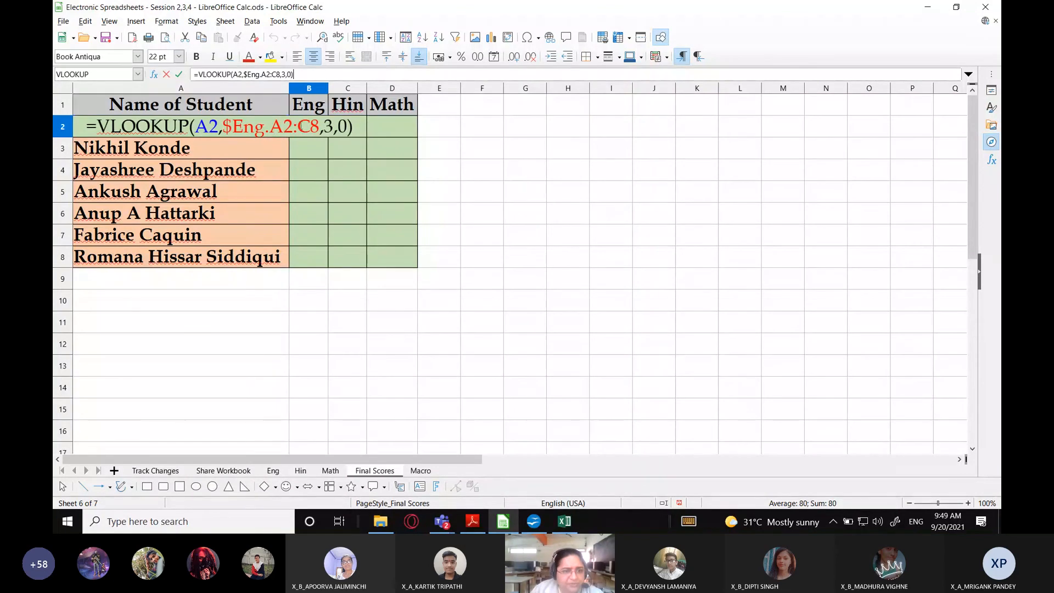
pyautogui.press('Return')
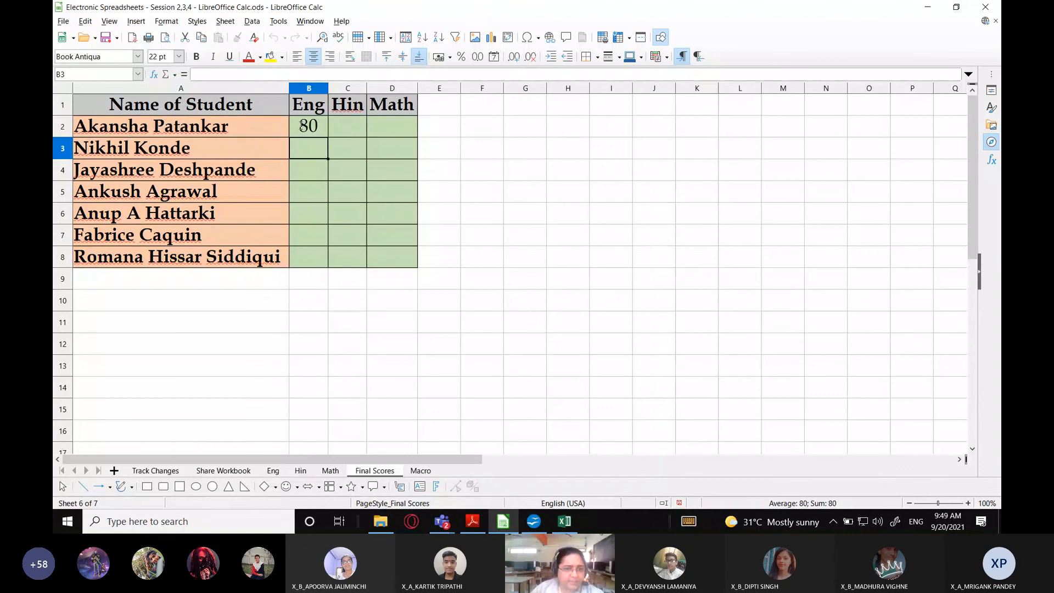
# Highlight the lookup range A2:C8 on the Eng sheet and label it Array in A10
pyautogui.click(273, 470)
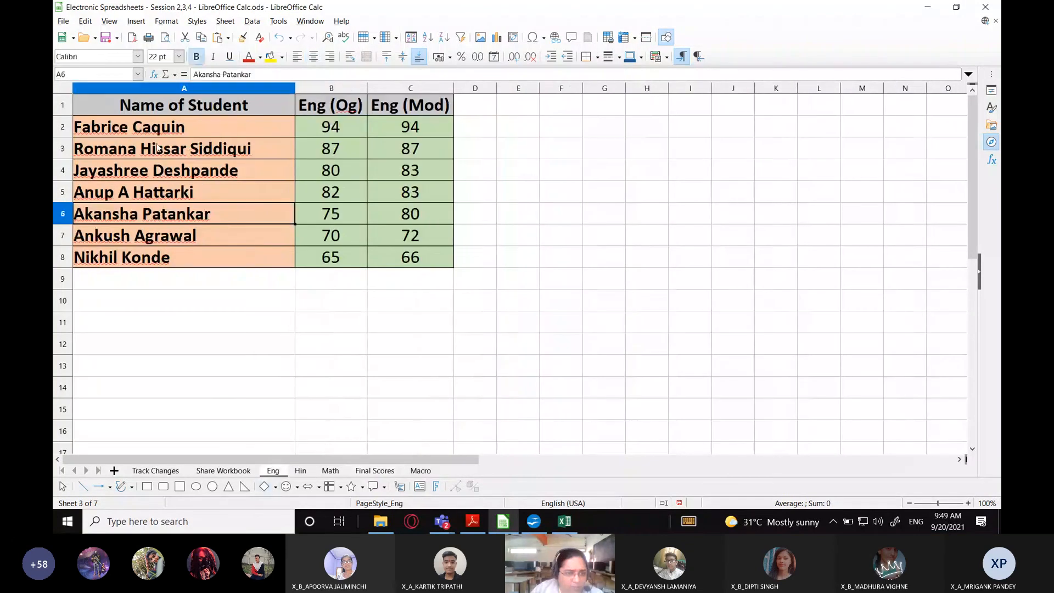
pyautogui.click(174, 133)
pyautogui.moveTo(174, 134); pyautogui.dragTo(417, 258)
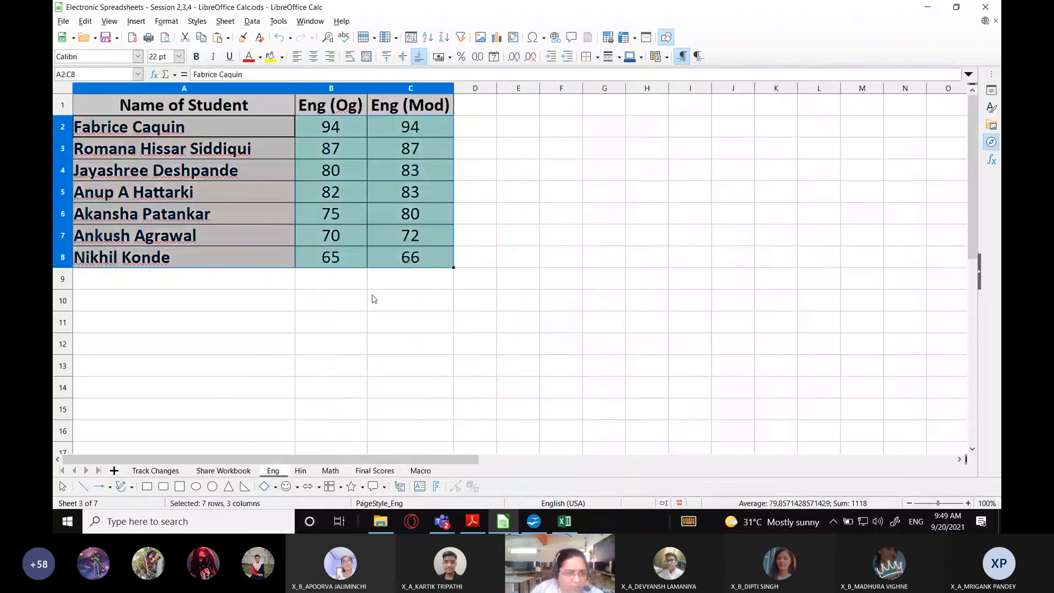
pyautogui.click(164, 301)
pyautogui.write('Array')
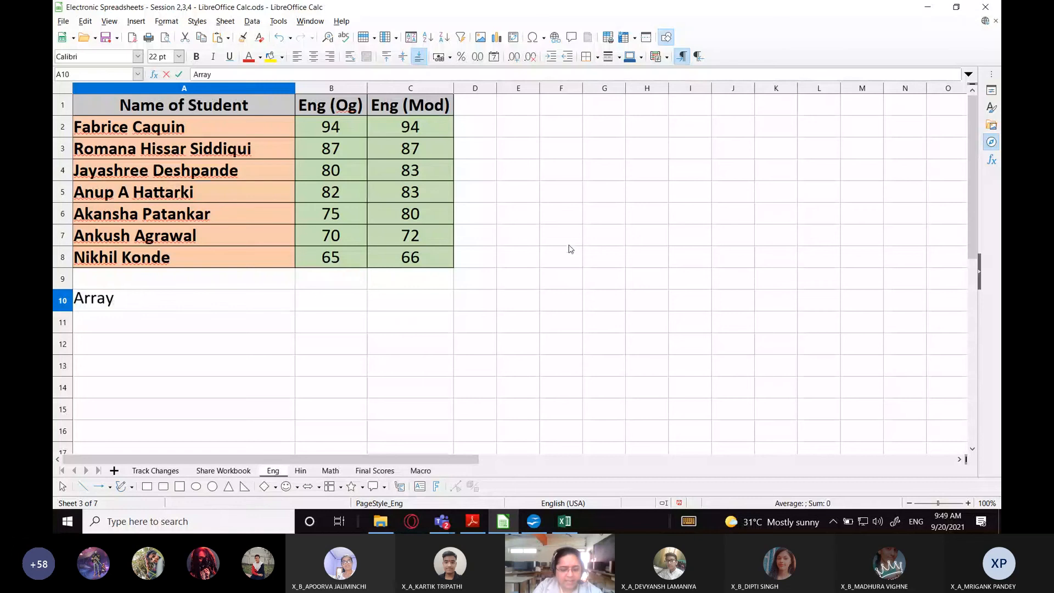
# Label the three array columns in A9:C9 of the Eng sheet as Col 1, col2 and col3
pyautogui.press('Up')
pyautogui.write('1')
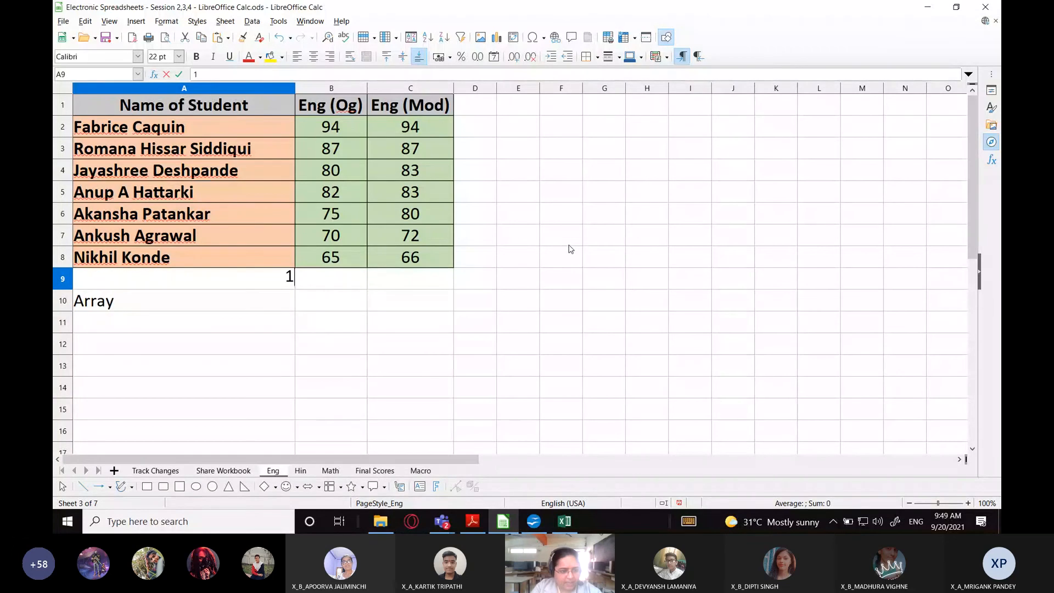
pyautogui.press('BackSpace')
pyautogui.write('col 1')
pyautogui.press('Tab')
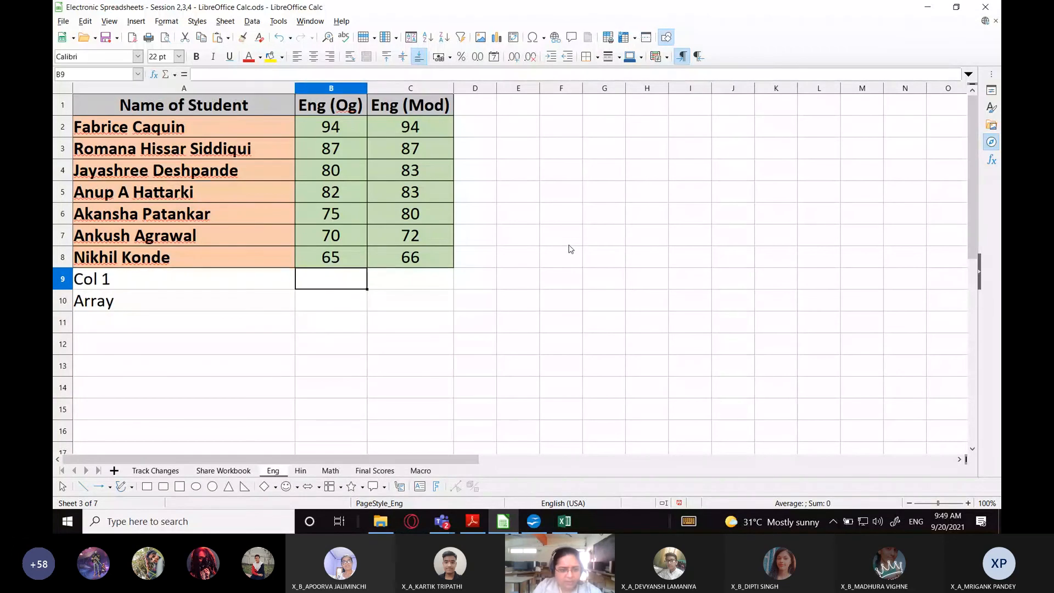
pyautogui.write('col2')
pyautogui.press('Tab')
pyautogui.write('col')
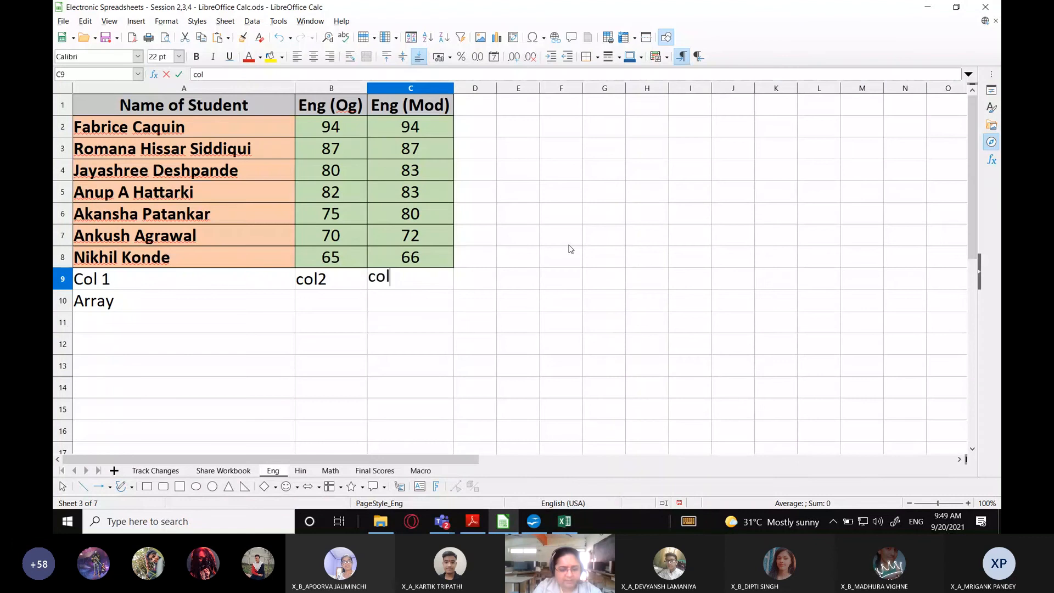
pyautogui.write('3')
pyautogui.press('Return')
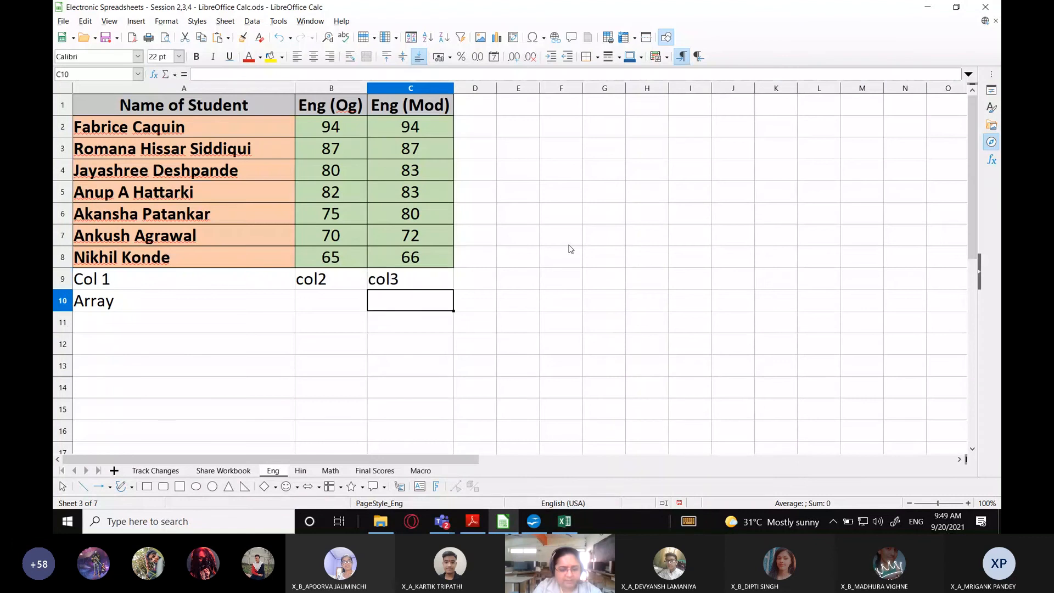
pyautogui.press('Left')
pyautogui.press('Left')
pyautogui.press('Down')
pyautogui.press('Down')
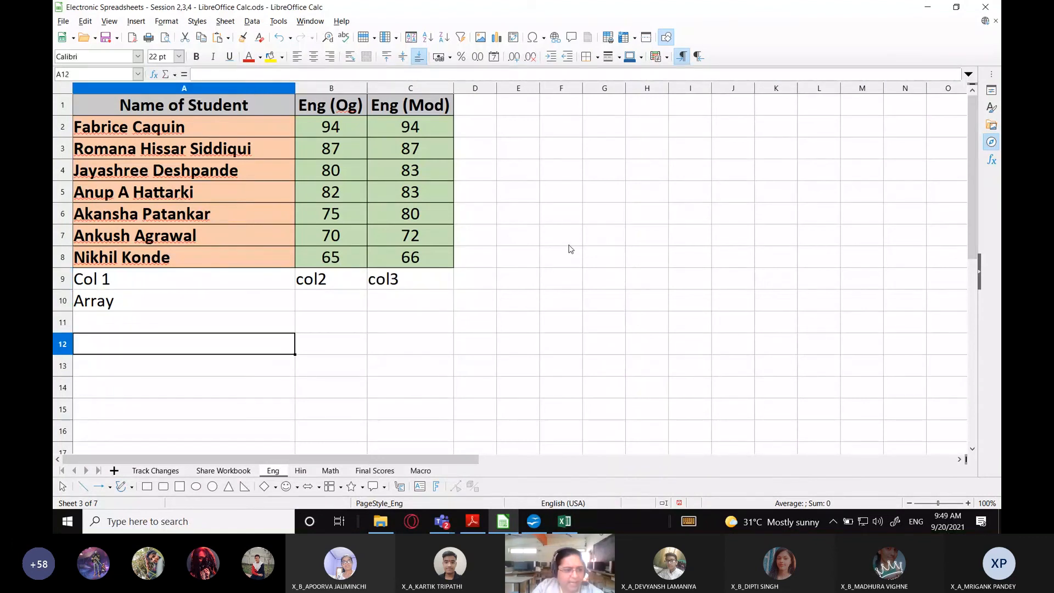
# Review the array A2:C8 on the Eng sheet and the VLOOKUP arguments in B2 of Final Scores
pyautogui.moveTo(134, 127); pyautogui.dragTo(440, 257)
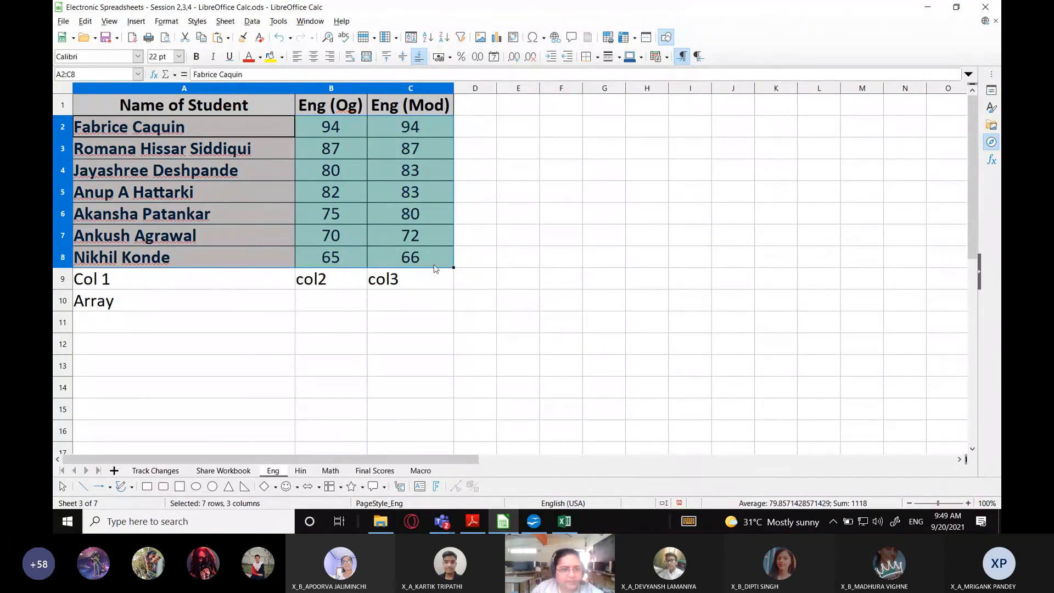
pyautogui.click(368, 472)
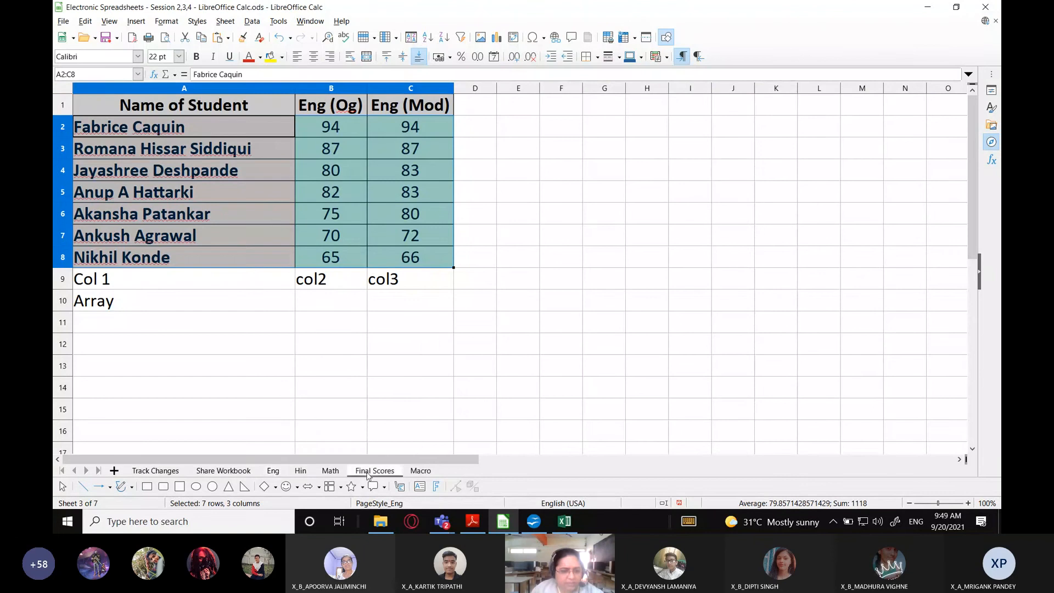
pyautogui.press('F2')
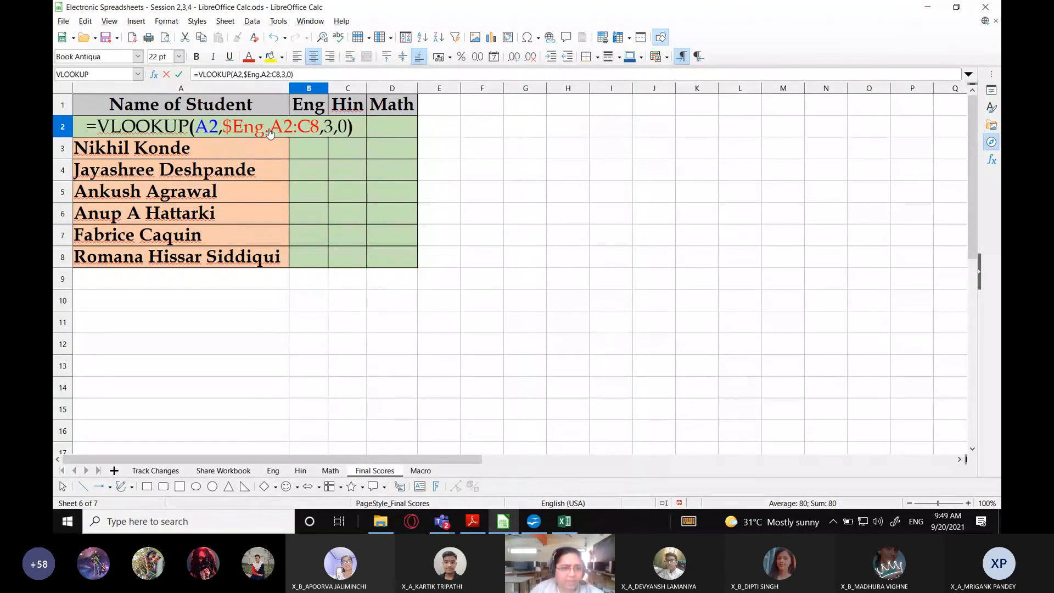
pyautogui.hotkey('shift', 'Left')
pyautogui.hotkey('shift', 'Left')
pyautogui.hotkey('shift', 'Left')
pyautogui.hotkey('shift', 'Left')
pyautogui.hotkey('shift', 'Left')
pyautogui.hotkey('shift', 'Left')
pyautogui.hotkey('shift', 'Left')
pyautogui.hotkey('shift', 'Left')
pyautogui.hotkey('shift', 'Left')
pyautogui.hotkey('shift', 'Left')
pyautogui.hotkey('shift', 'Left')
pyautogui.hotkey('shift', 'Left')
pyautogui.hotkey('shift', 'Left')
pyautogui.hotkey('shift', 'Left')
pyautogui.hotkey('shift', 'Left')
pyautogui.hotkey('shift', 'Left')
pyautogui.hotkey('shift', 'Left')
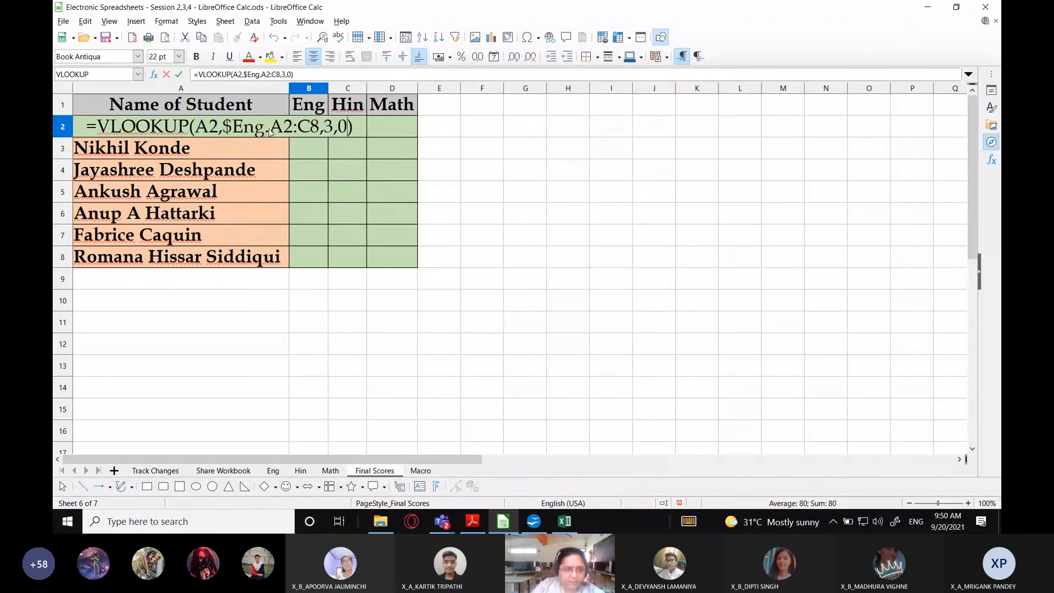
pyautogui.press('Right')
pyautogui.press('Right')
pyautogui.press('Right')
pyautogui.press('Right')
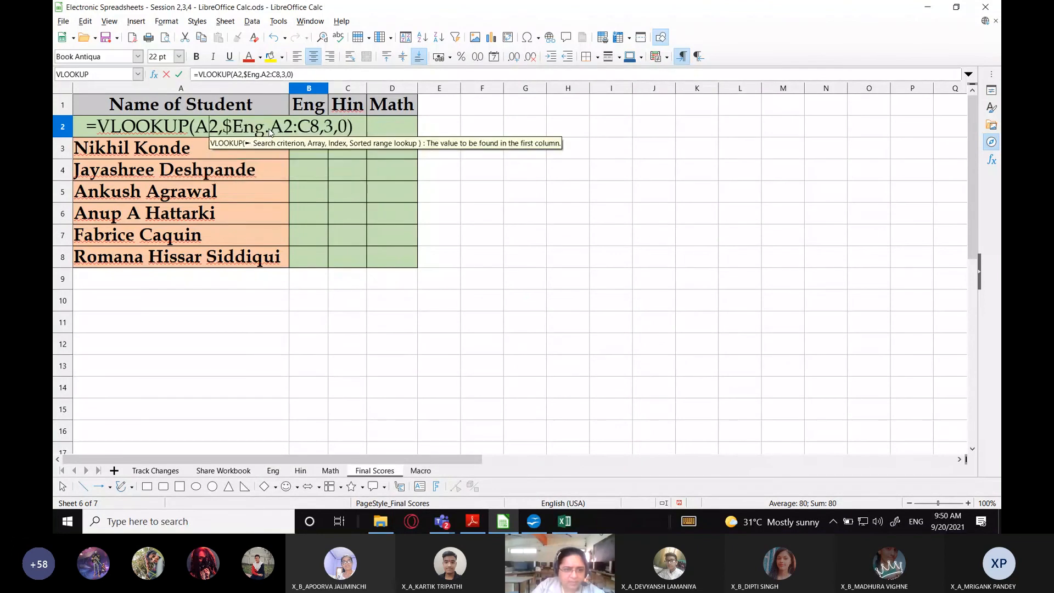
# Copy the entire VLOOKUP formula text from cell B2 of Final Scores
pyautogui.press('End')
pyautogui.hotkey('shift', 'Home')
pyautogui.hotkey('ctrl', 'c')
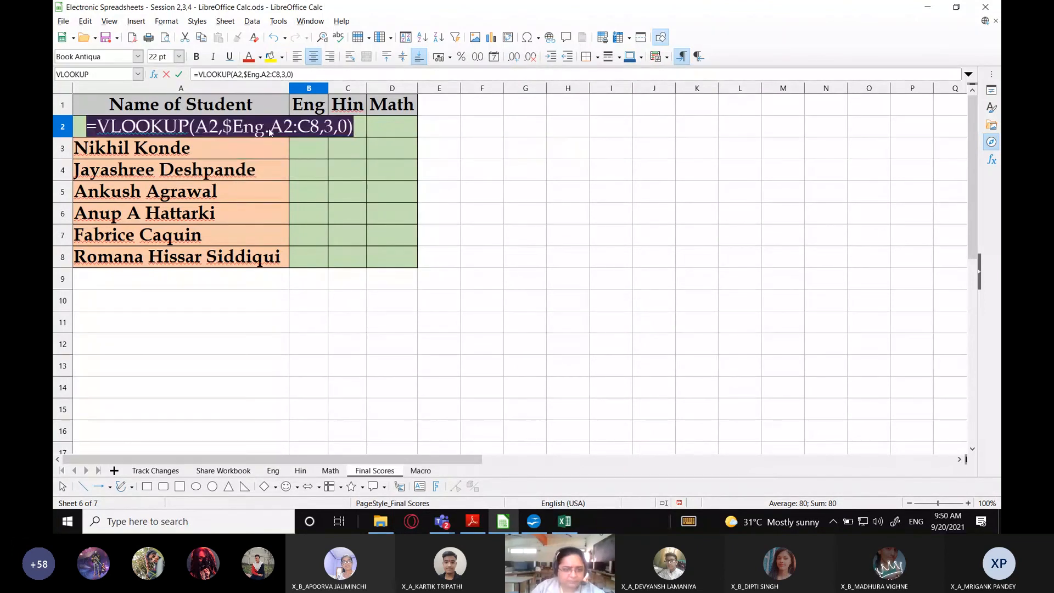
# Finish editing cell B2 and open the OpenBoard whiteboard from the desktop
pyautogui.press('Return')
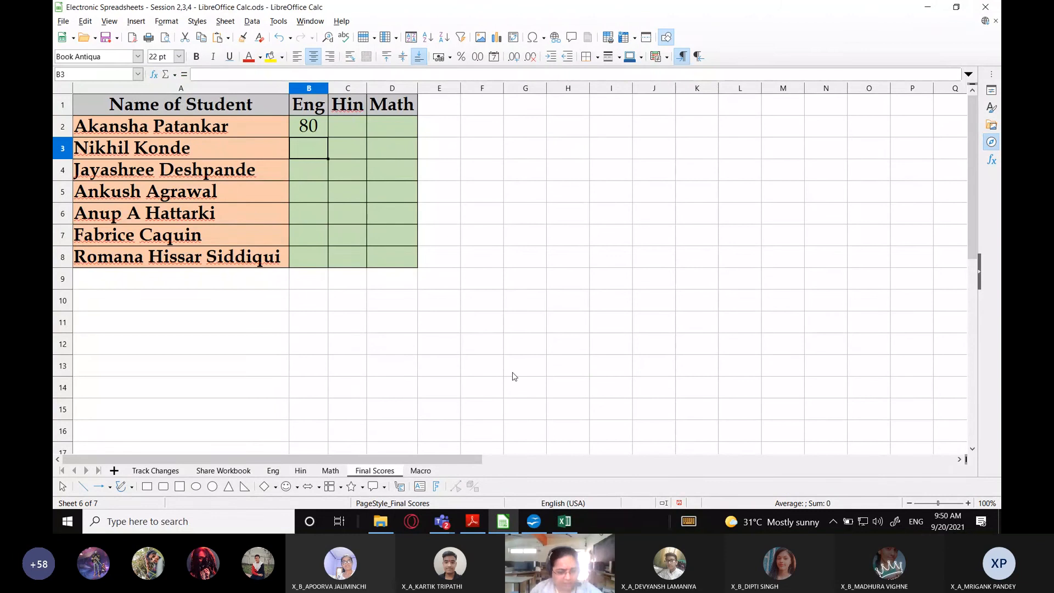
pyautogui.press('super+d')
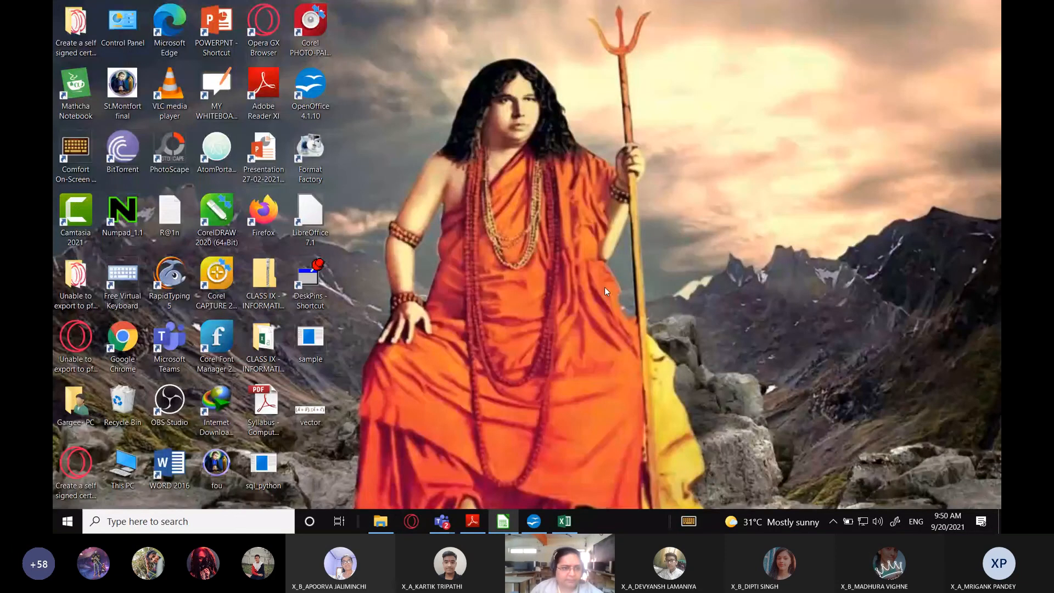
pyautogui.doubleClick(217, 90)
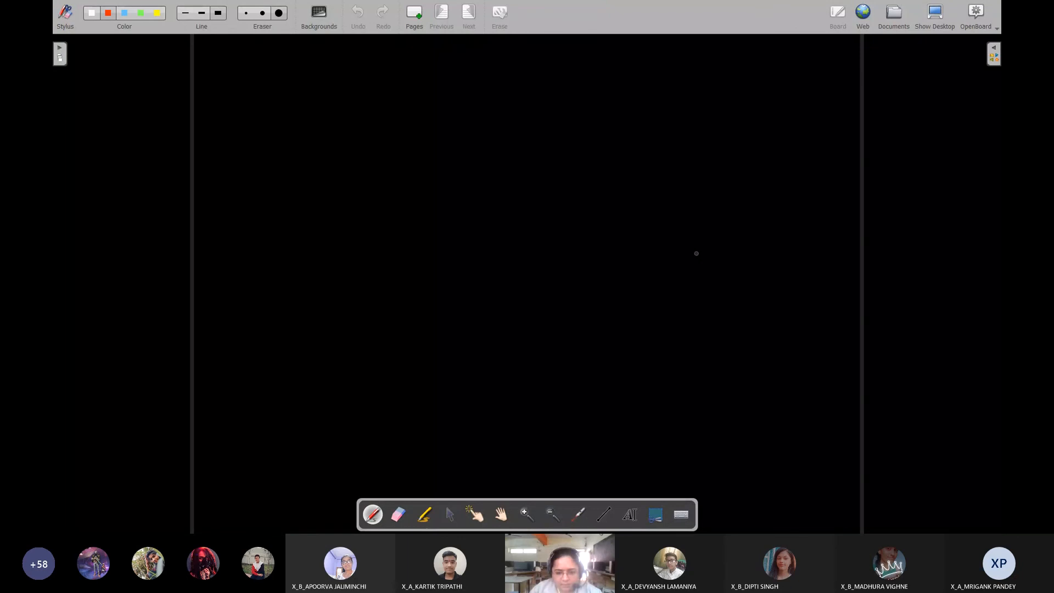
# Add a wide text box near the top of the board and paste the copied formula =VLOOKUP(A2,$Eng.A2:C8,3,0) into it
pyautogui.click(629, 514)
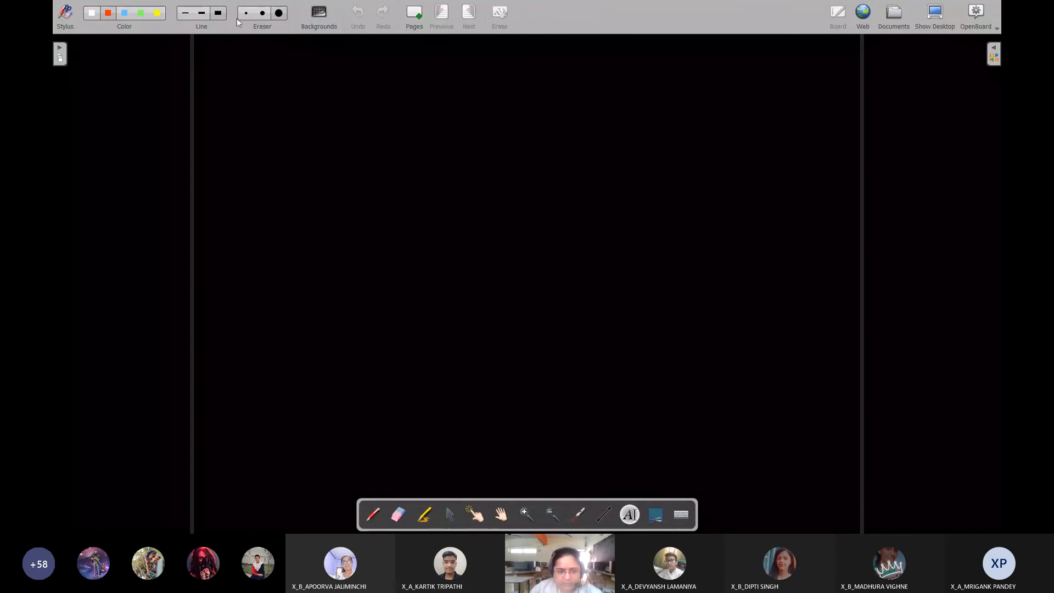
pyautogui.click(233, 104)
pyautogui.moveTo(318, 116); pyautogui.dragTo(797, 115)
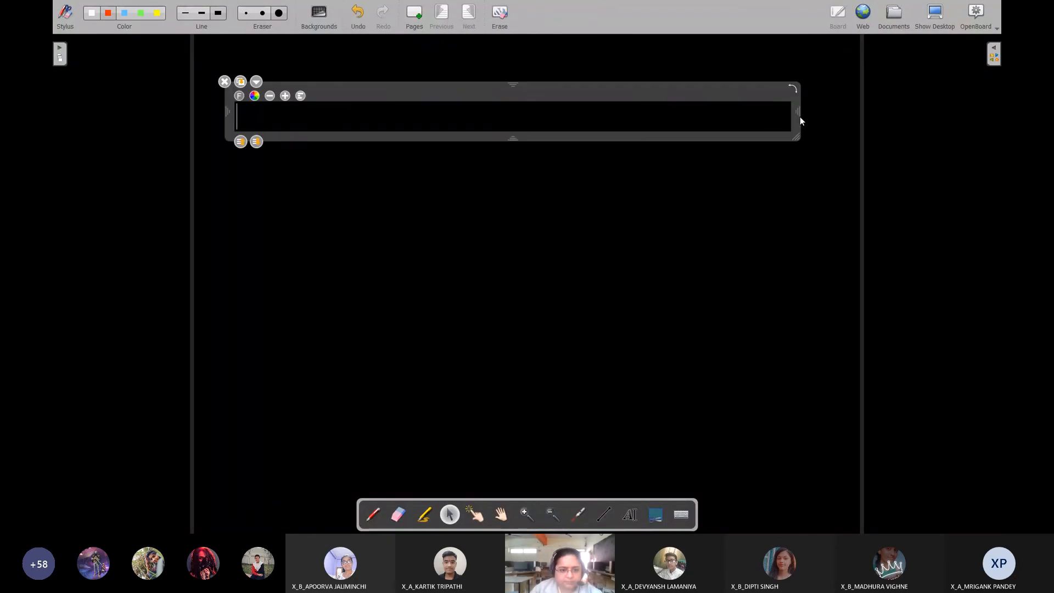
pyautogui.hotkey('ctrl', 'v')
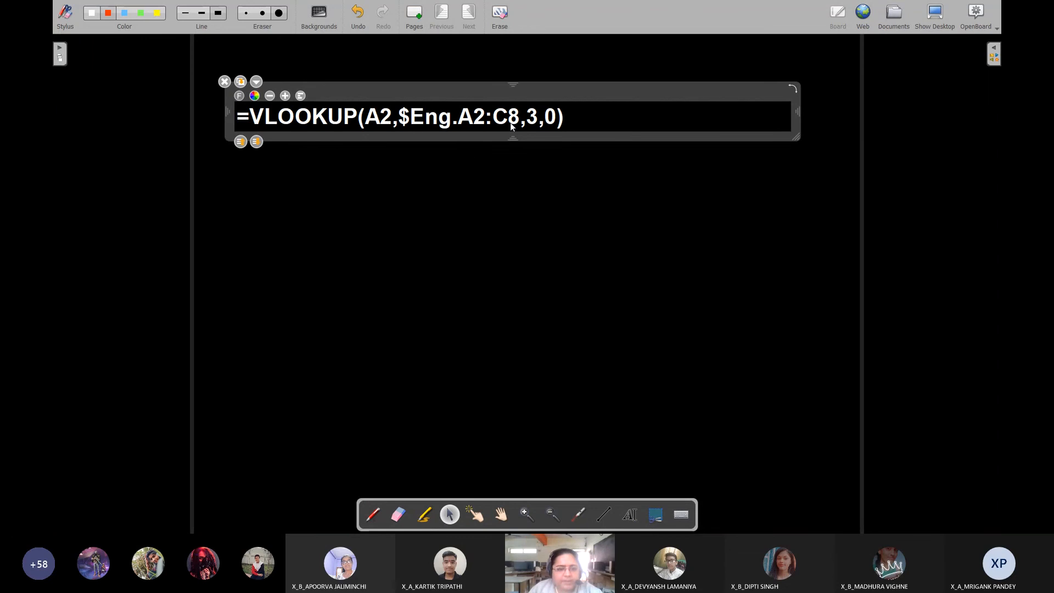
pyautogui.click(493, 143)
# Circle $Eng.A2:C8 in yellow with a line leading down to the text "reference to another worksheet within the same workbook"
pyautogui.click(373, 514)
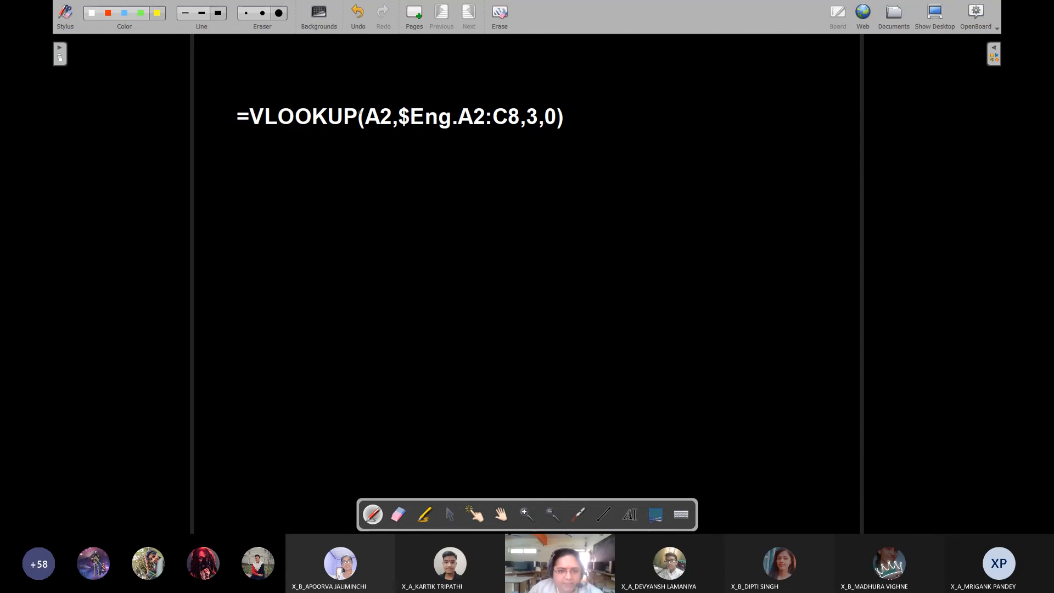
pyautogui.moveTo(401, 131)
pyautogui.mouseDown()
pyautogui.moveTo(501, 135)
pyautogui.moveTo(518, 125)
pyautogui.moveTo(520, 105)
pyautogui.moveTo(420, 95)
pyautogui.moveTo(399, 120)
pyautogui.moveTo(462, 293)
pyautogui.mouseUp()
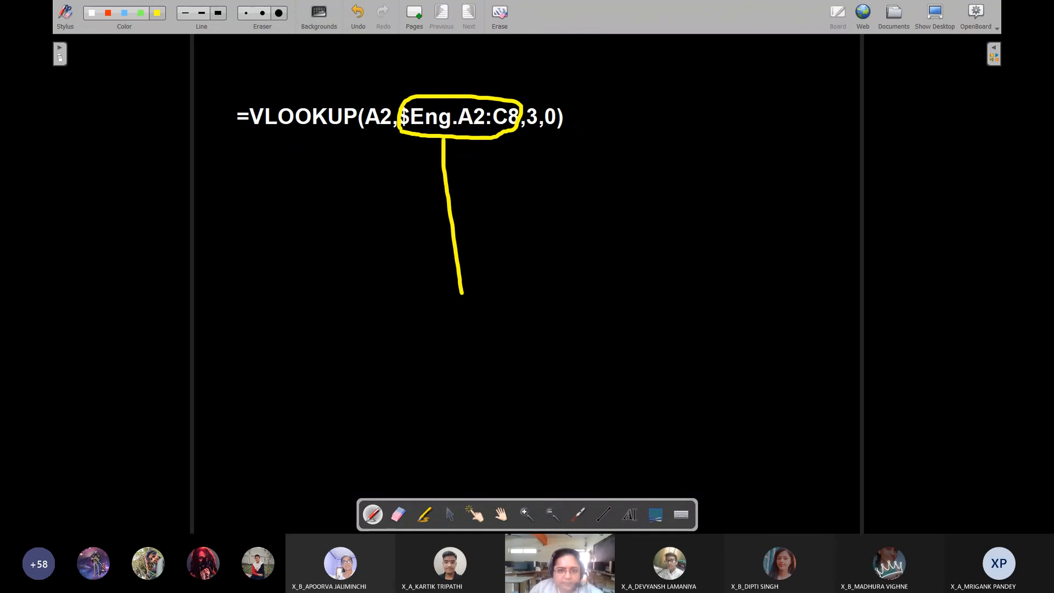
pyautogui.click(631, 515)
pyautogui.click(411, 329)
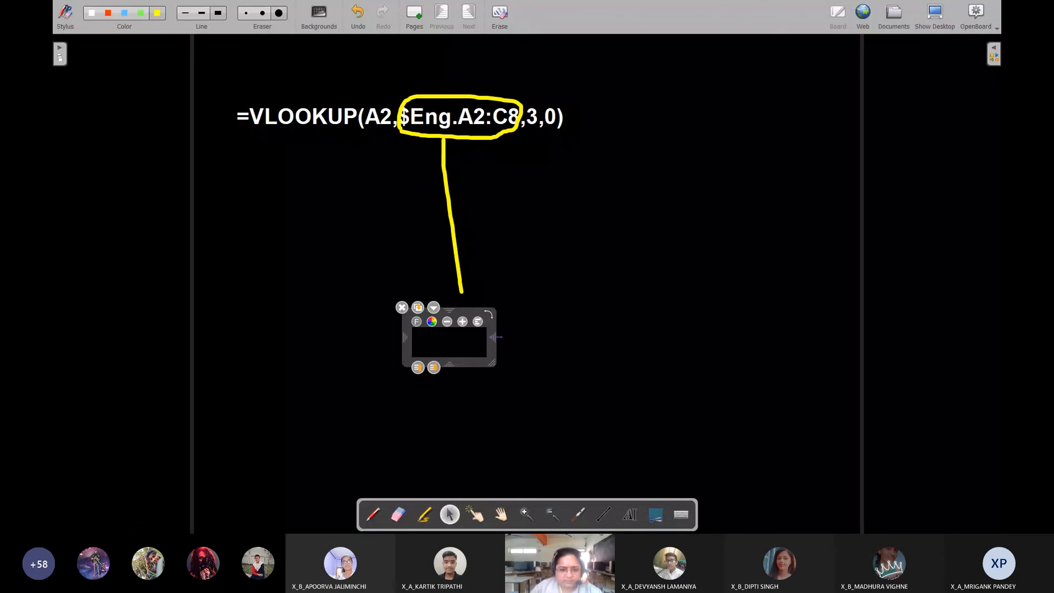
pyautogui.write('reference t')
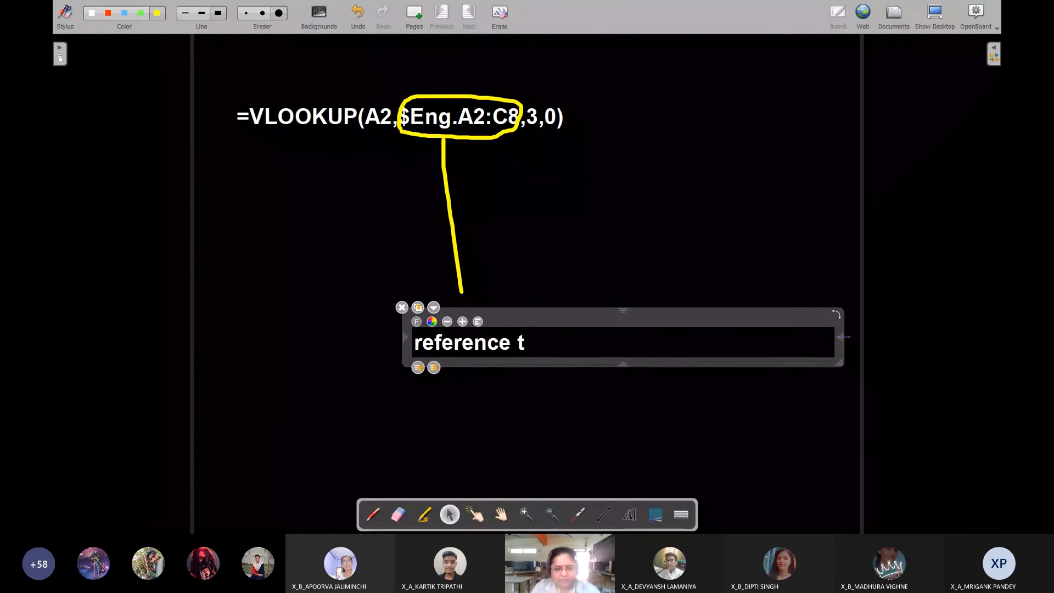
pyautogui.write('o another ')
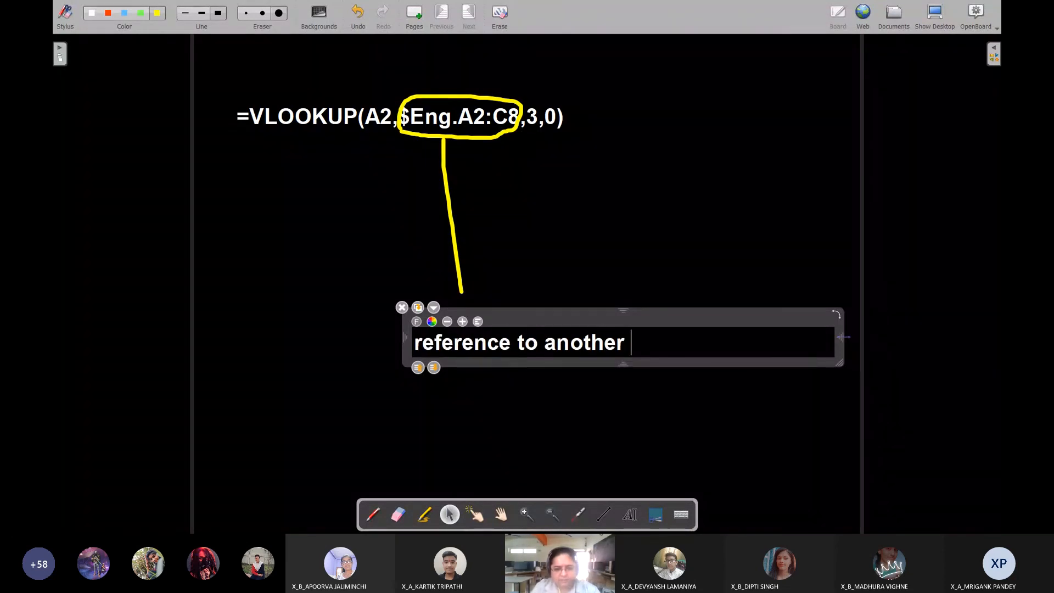
pyautogui.write('worksheet')
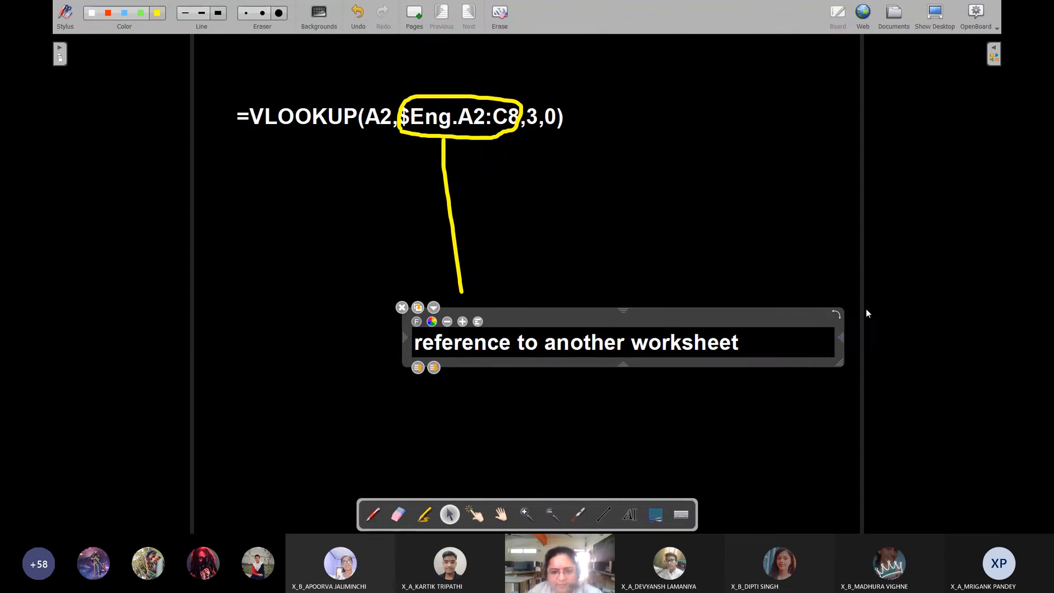
pyautogui.write(' within')
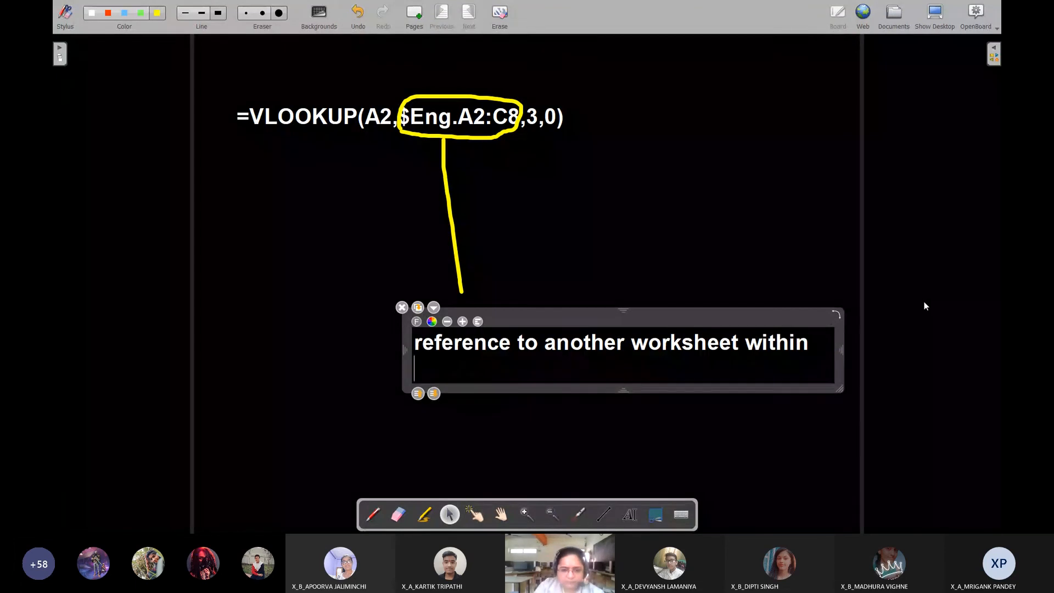
pyautogui.write(' the same workbook')
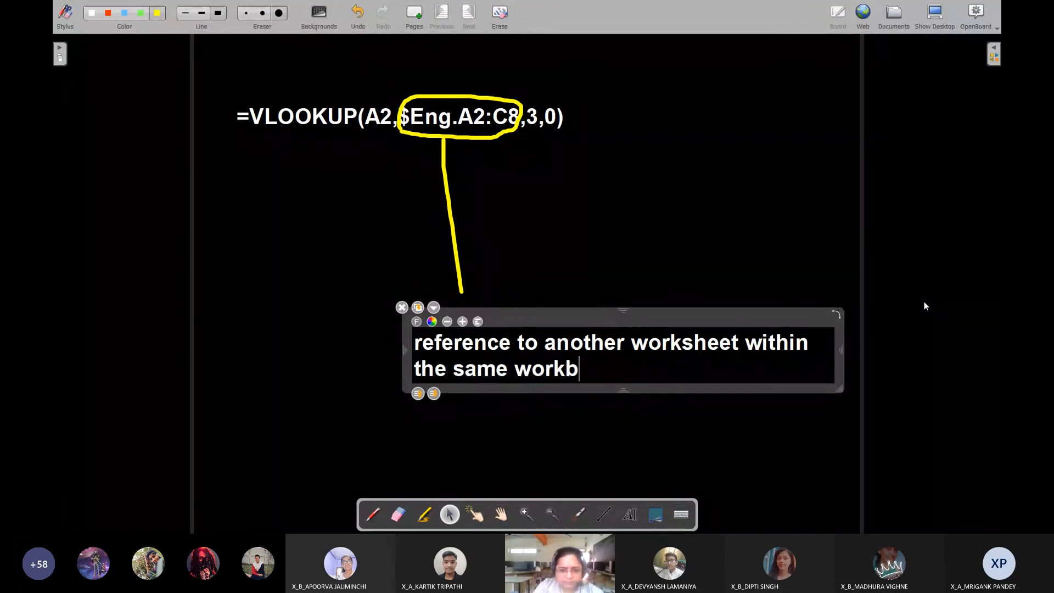
pyautogui.click(366, 304)
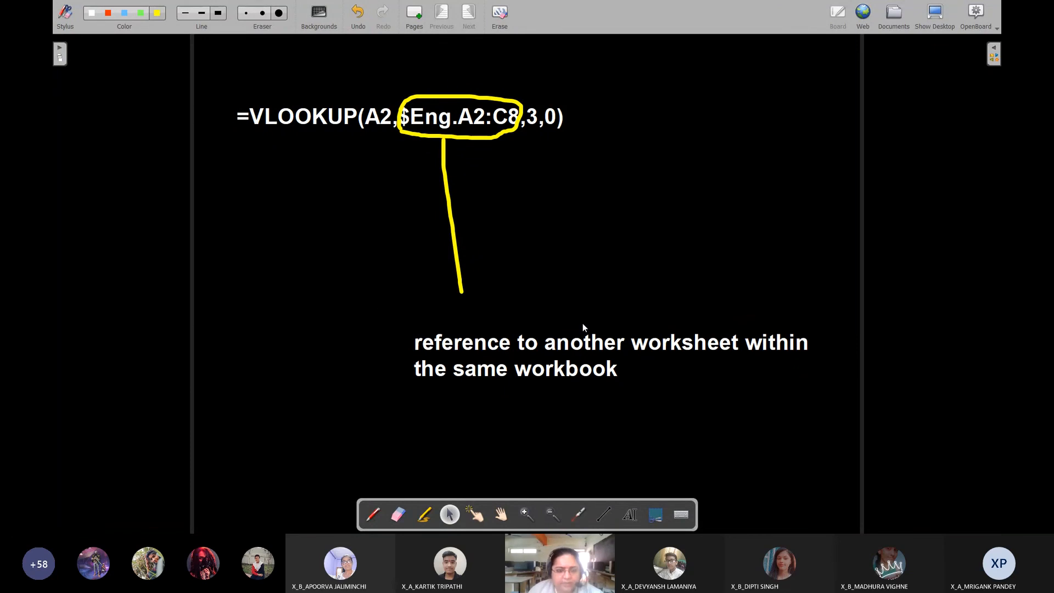
# Add a wide text box above the worksheet reference note with the general syntax $SheetName.cell-range
pyautogui.click(630, 515)
pyautogui.click(611, 263)
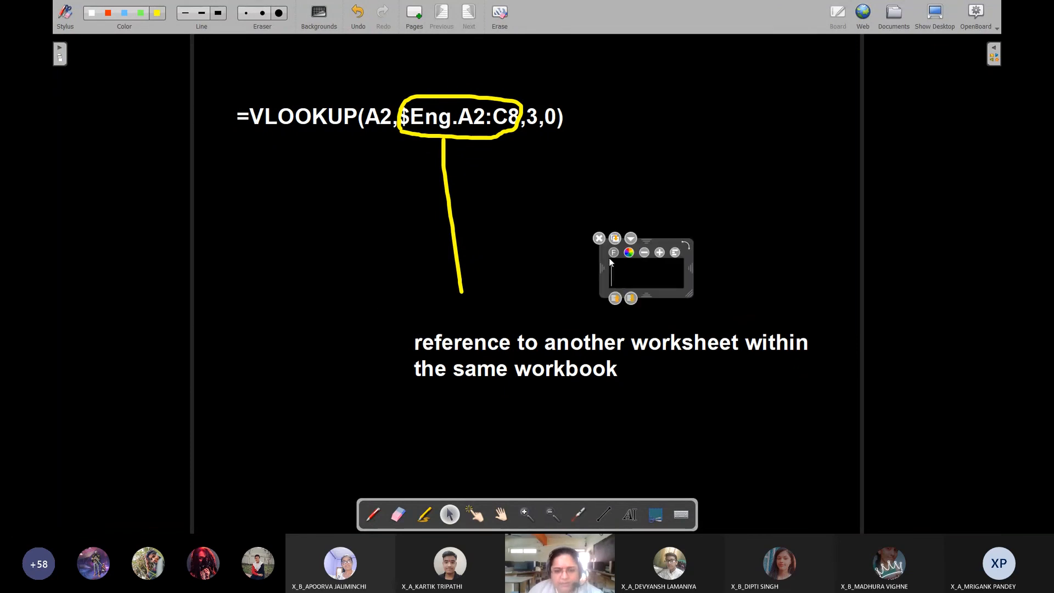
pyautogui.moveTo(706, 266); pyautogui.dragTo(981, 267)
pyautogui.write('$')
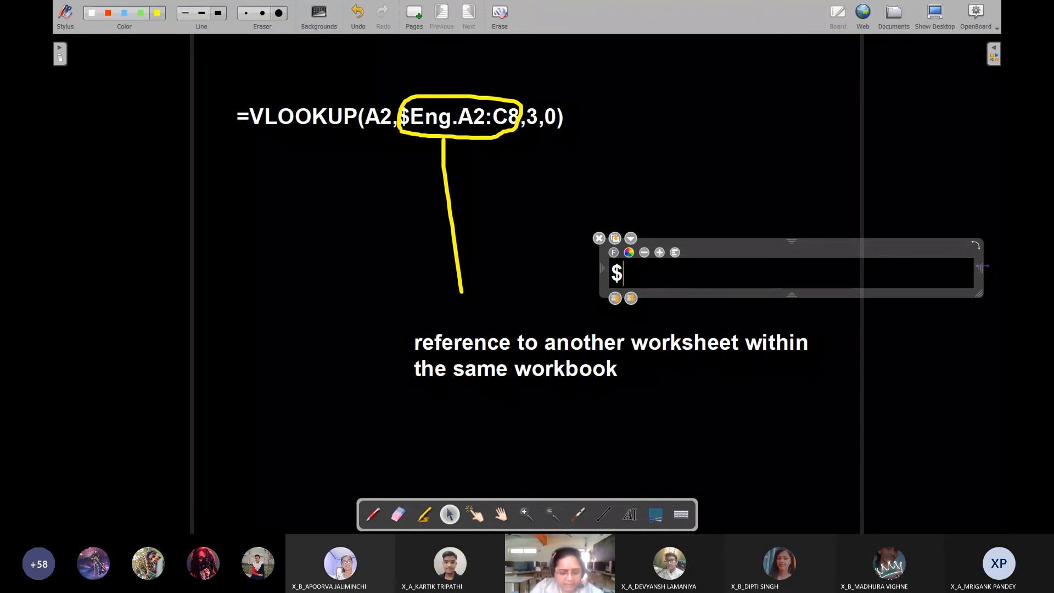
pyautogui.write('Shee')
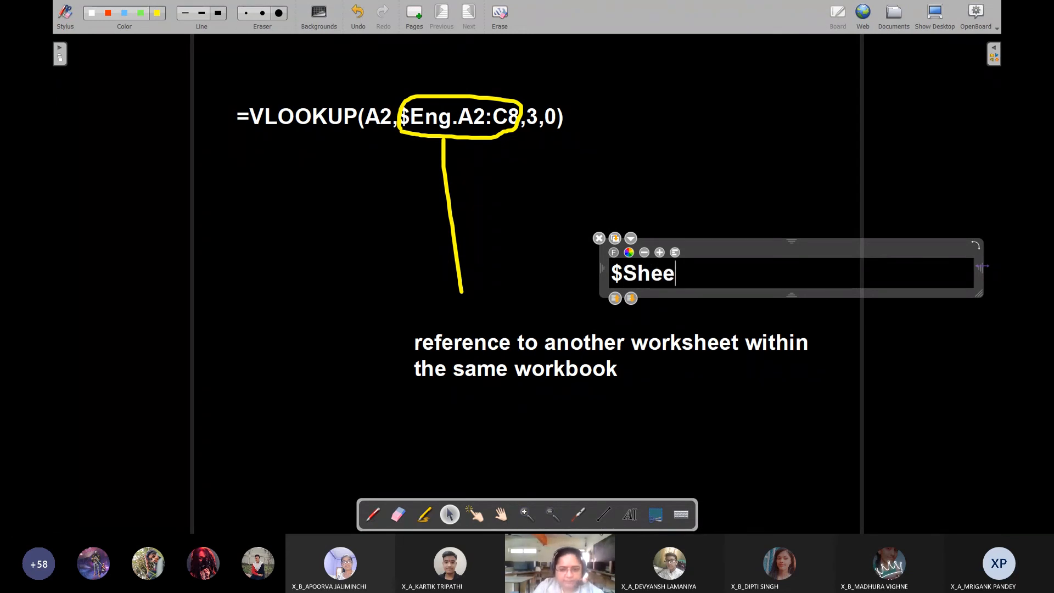
pyautogui.write('tName')
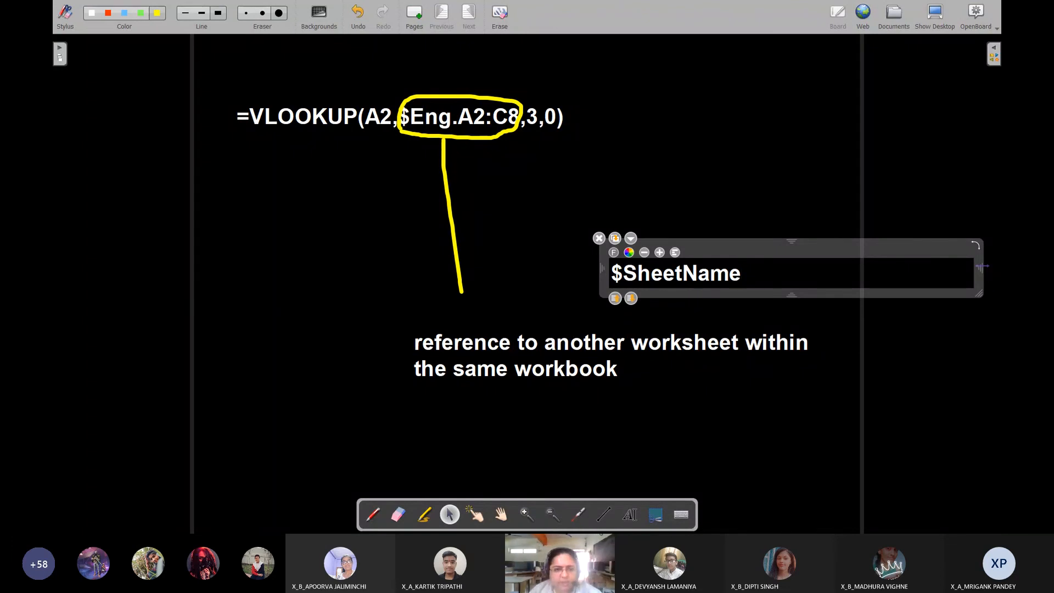
pyautogui.write('.c')
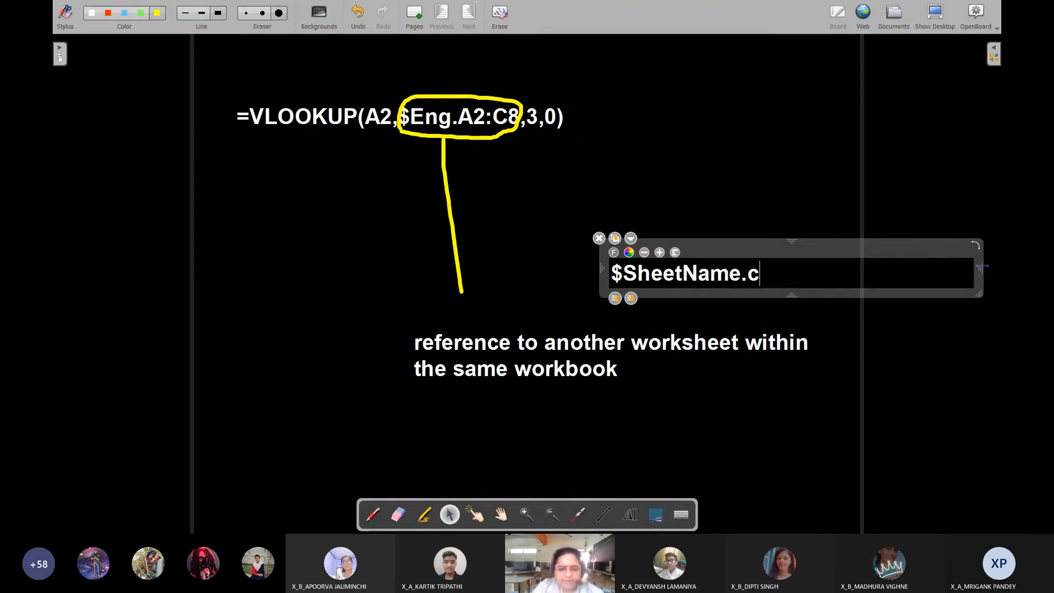
pyautogui.write('ell-range')
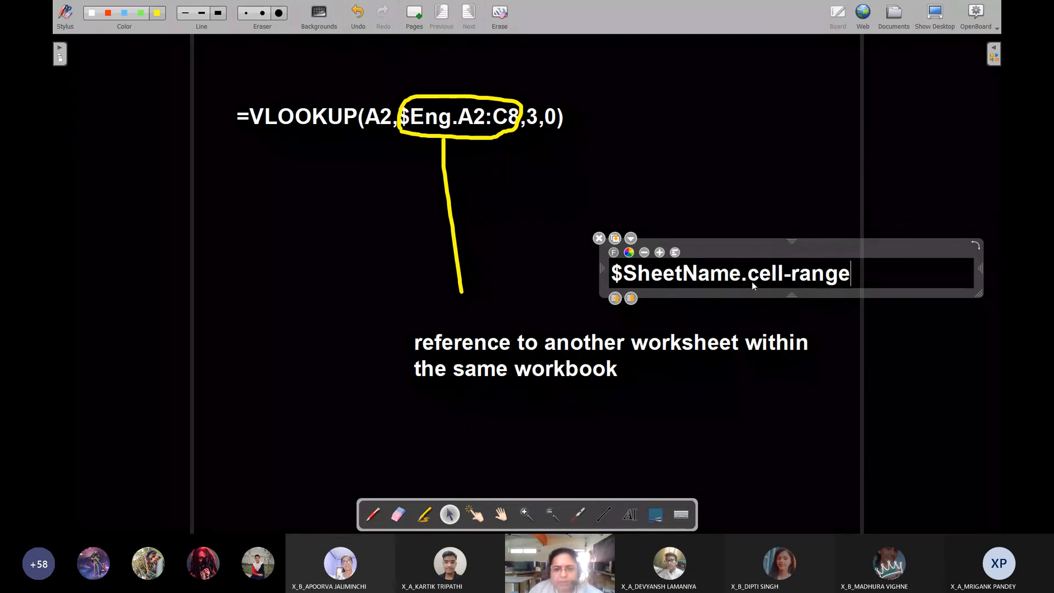
# Add the example $Eng.A2:C8 on a new line below the $SheetName.cell-range syntax
pyautogui.press('Return')
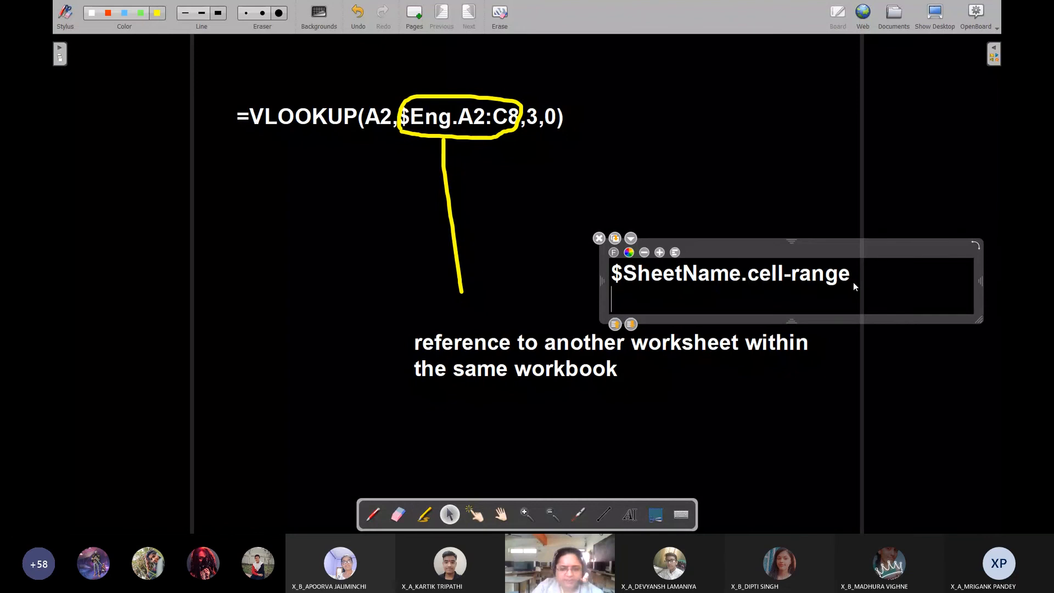
pyautogui.write('$Eng.')
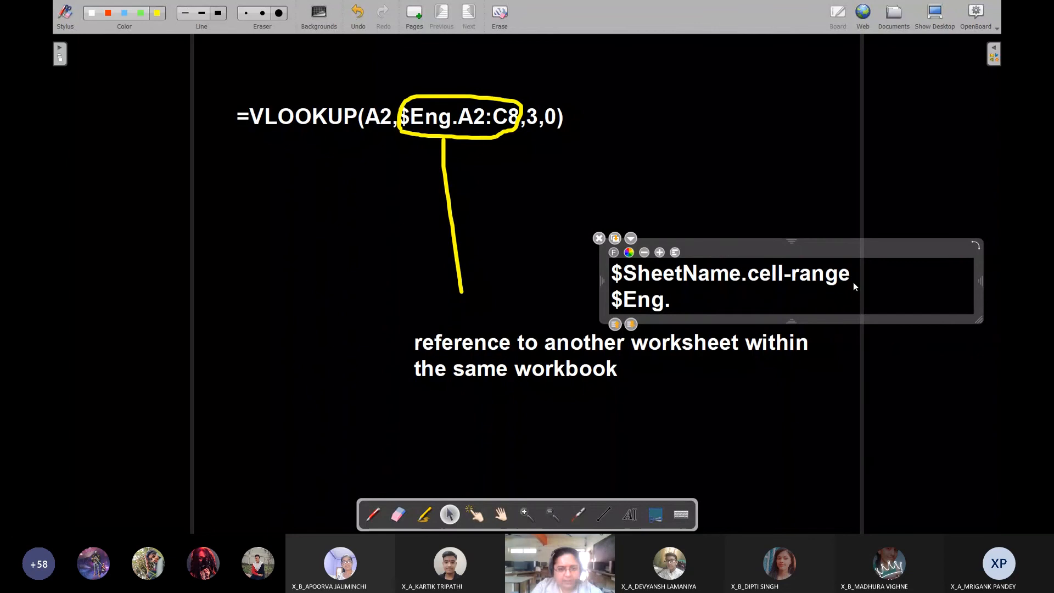
pyautogui.write('A2')
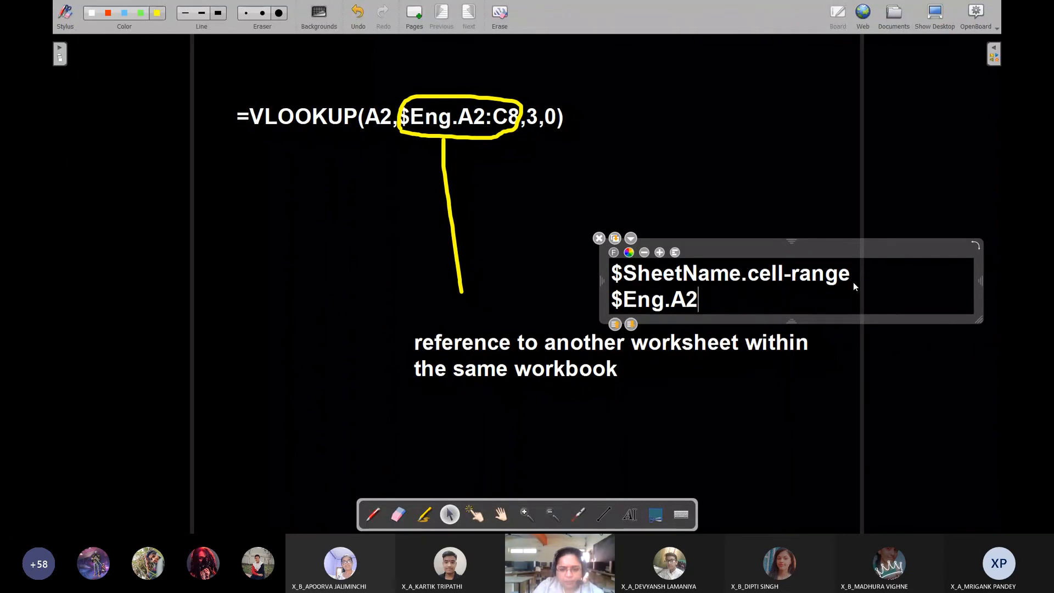
pyautogui.write(':C8')
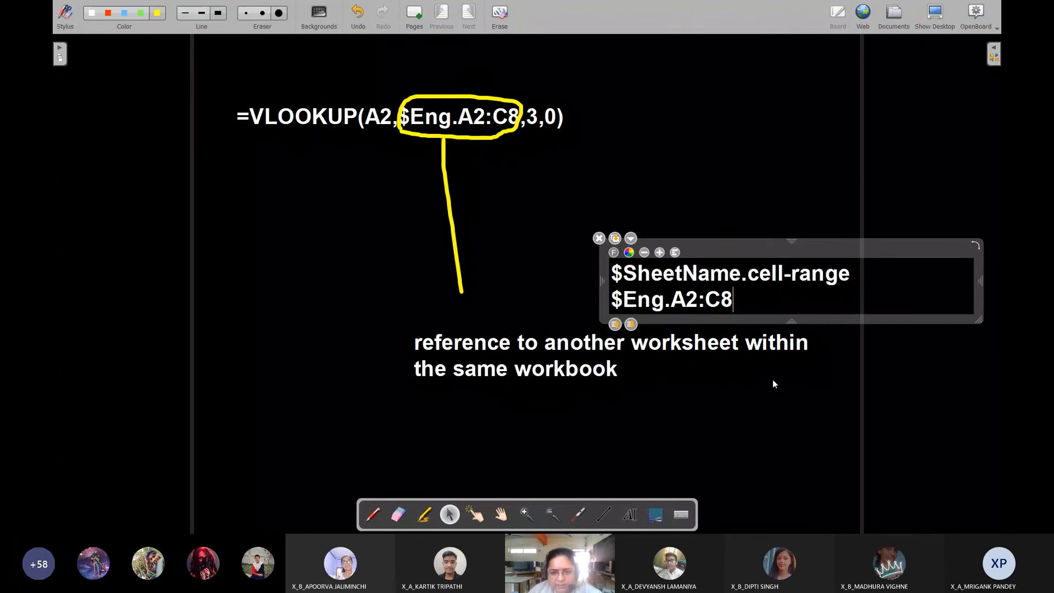
pyautogui.click(162, 392)
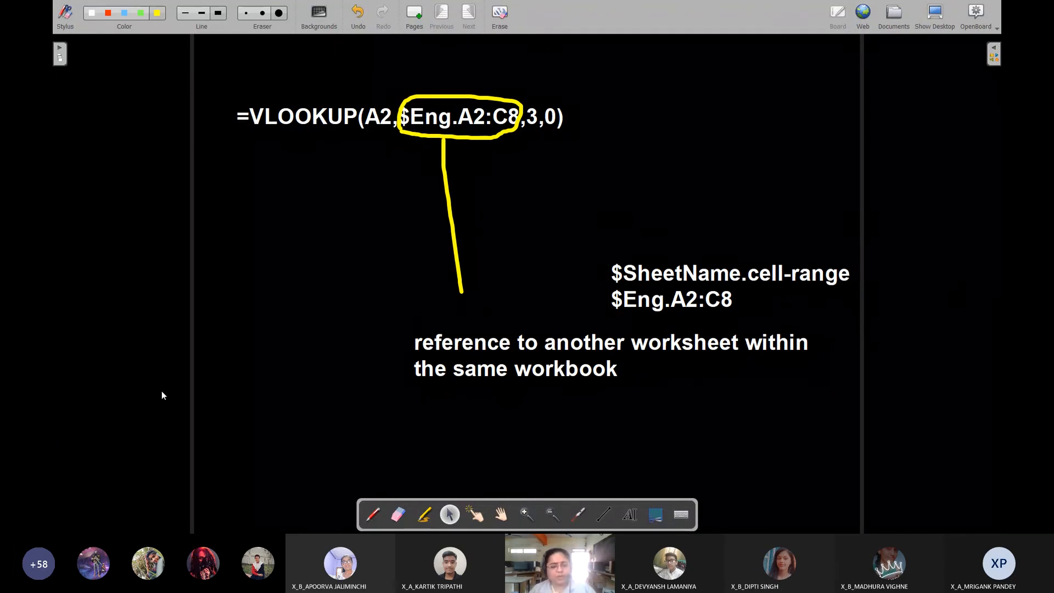
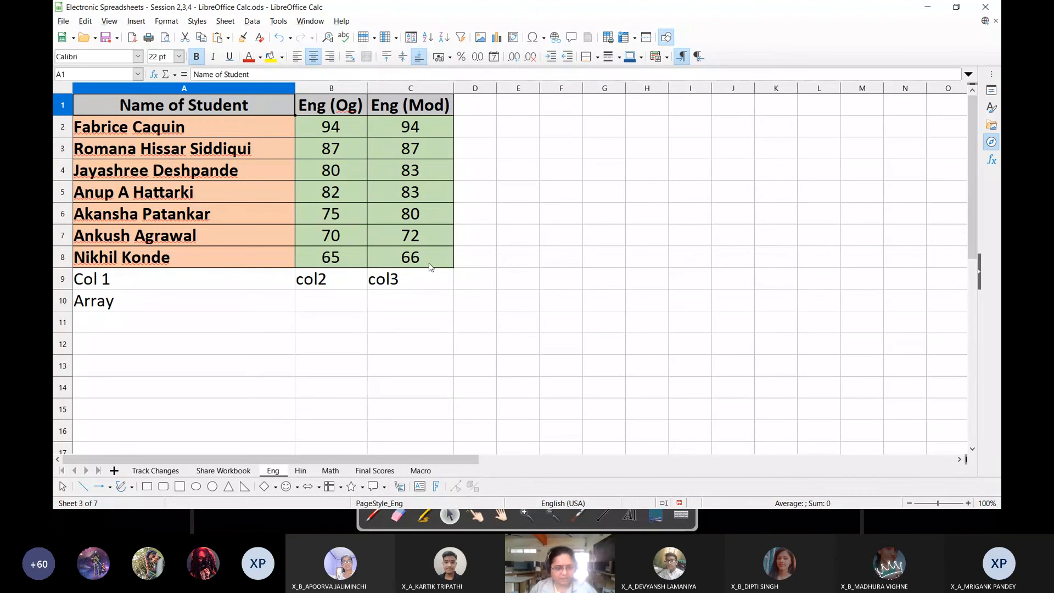
# Review the marks tables on the Hin, Math and Eng sheets, including Eng A1:C8, against the student name in A2 of Final Scores
pyautogui.hotkey('ctrl', 'pagedown')
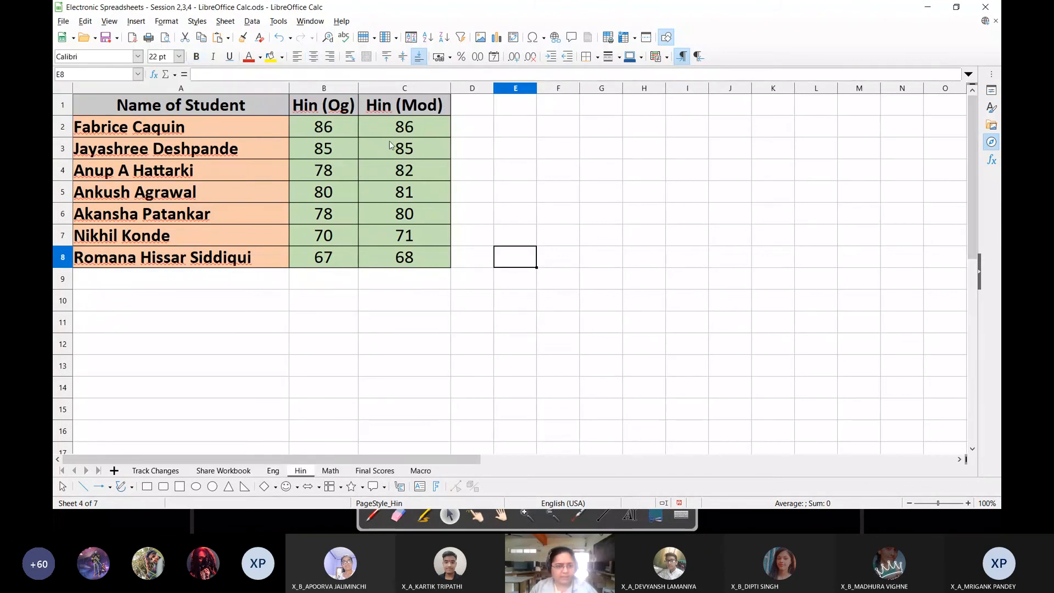
pyautogui.click(330, 471)
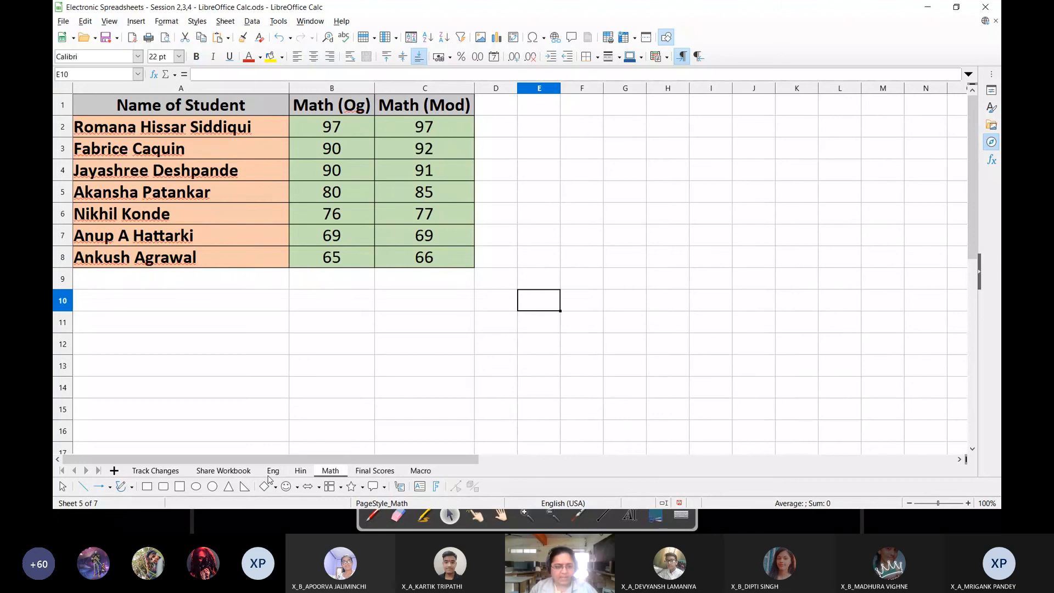
pyautogui.click(273, 471)
pyautogui.click(375, 471)
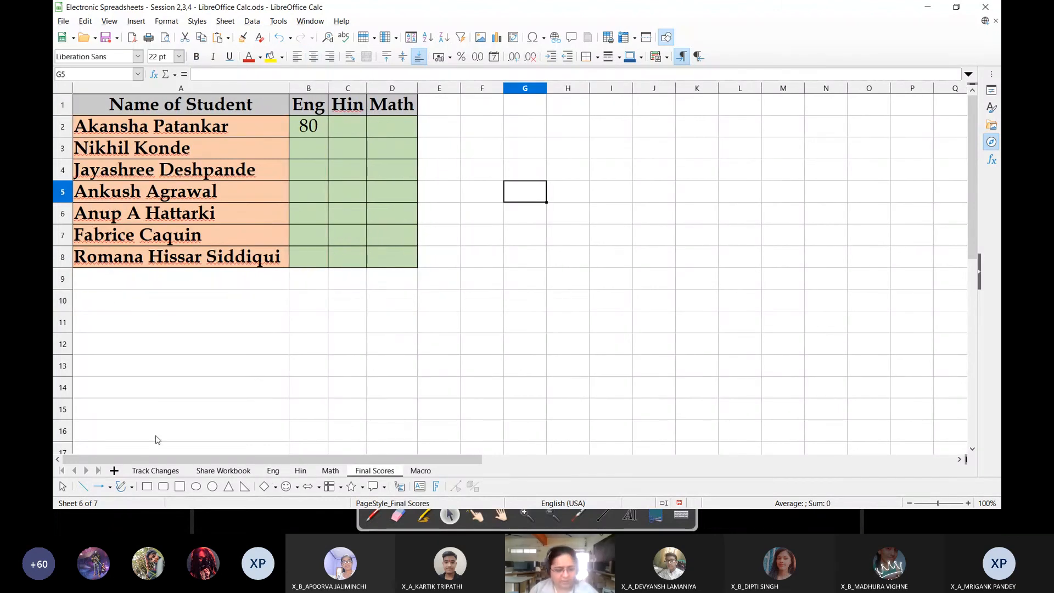
pyautogui.click(273, 471)
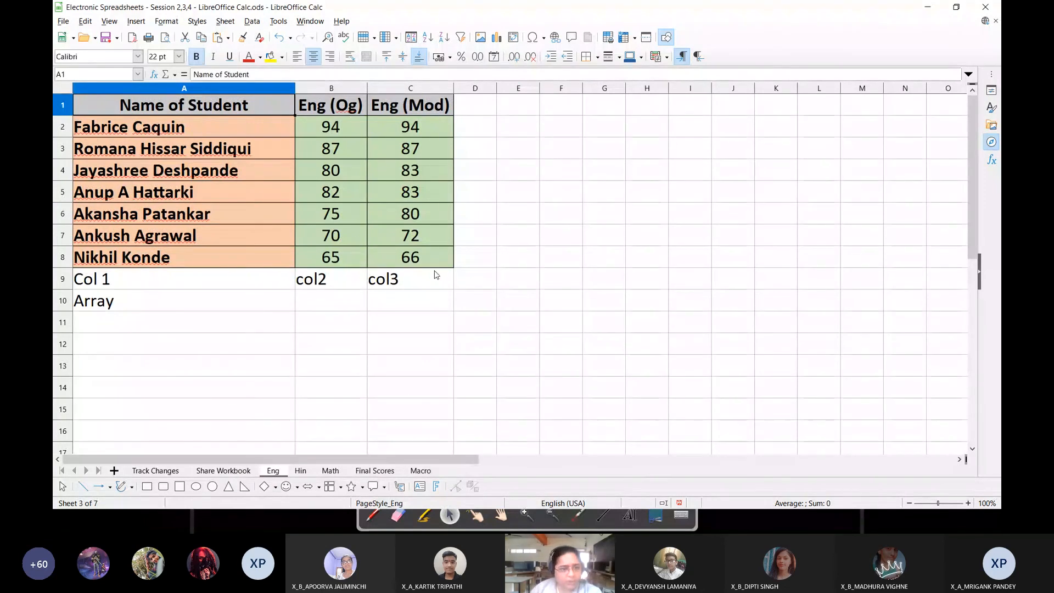
pyautogui.moveTo(125, 110); pyautogui.dragTo(439, 257)
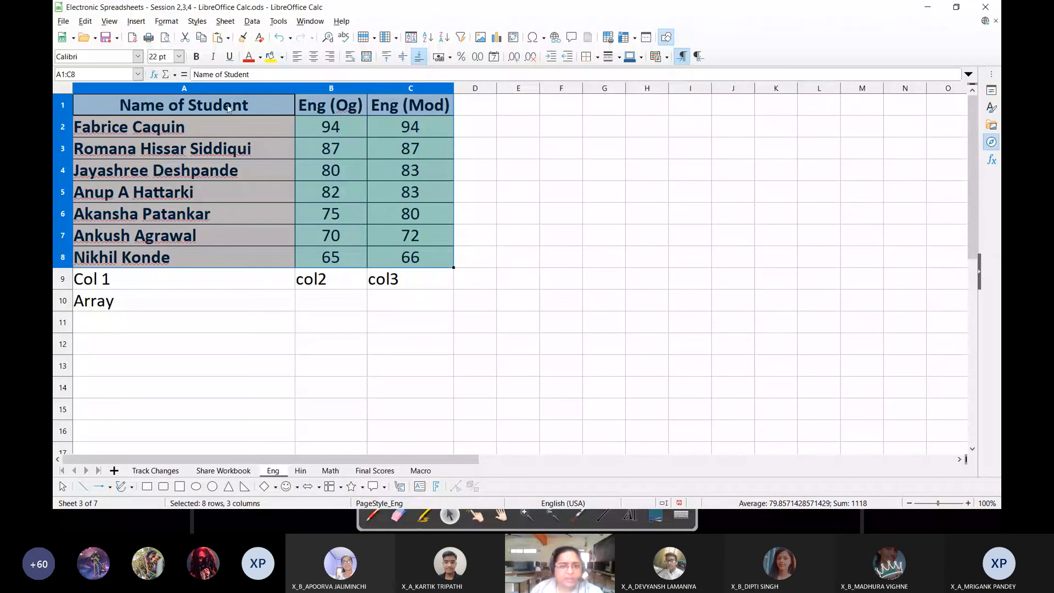
pyautogui.click(552, 262)
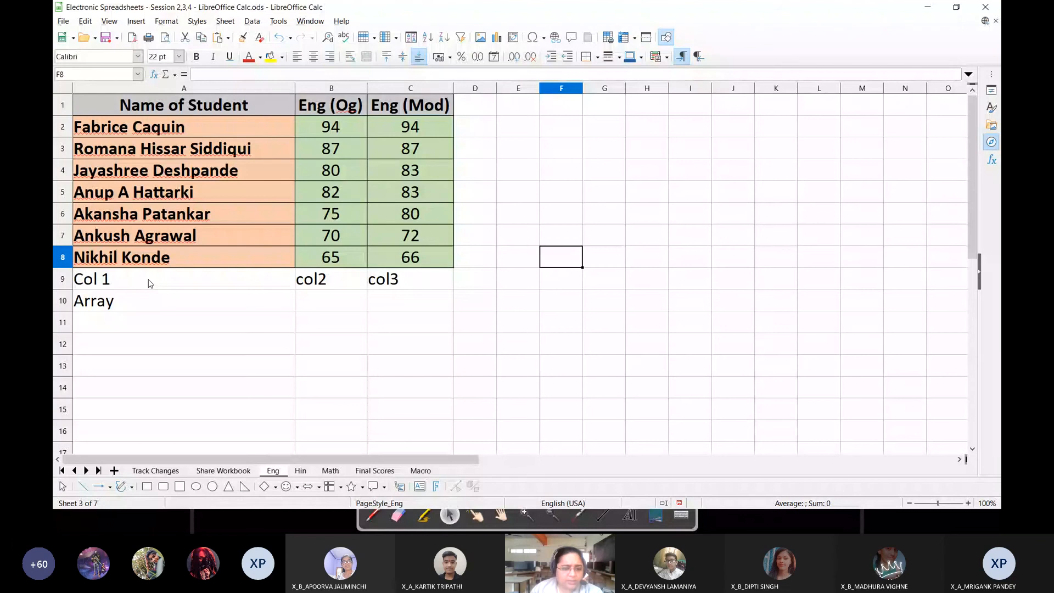
pyautogui.click(379, 471)
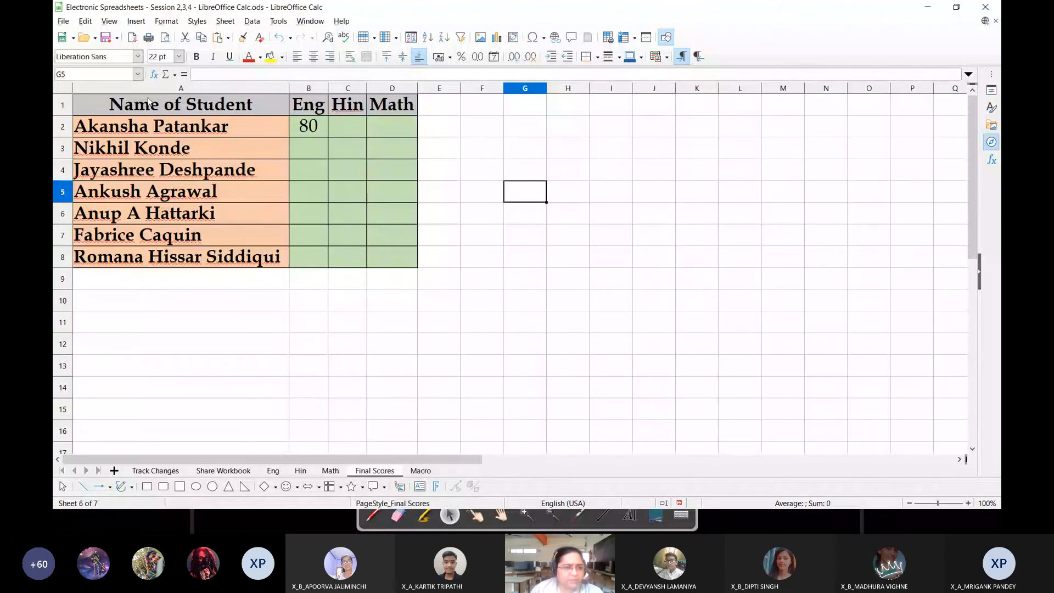
pyautogui.click(173, 132)
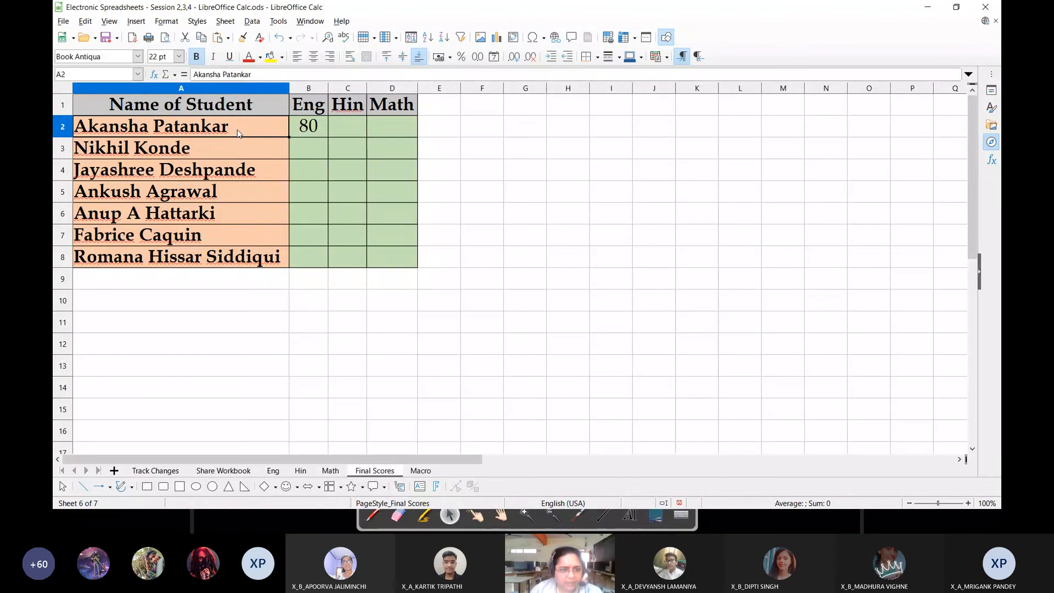
# Compare the student names in A2:A8 of Final Scores with those on the subject sheets, and check the matching Eng (Mod) mark in C6
pyautogui.moveTo(170, 132); pyautogui.dragTo(167, 260)
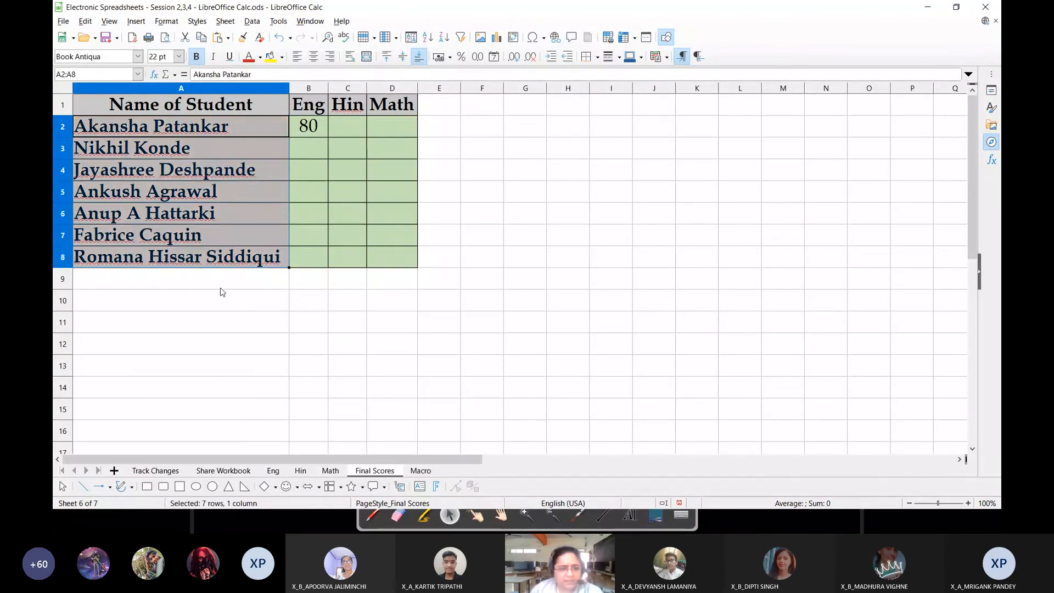
pyautogui.click(273, 471)
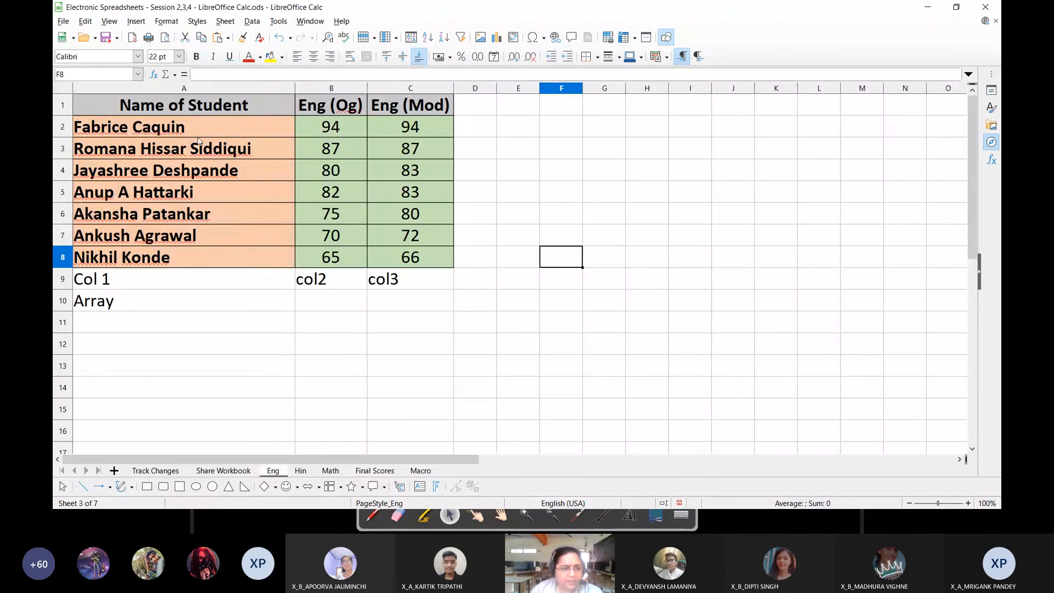
pyautogui.moveTo(196, 131); pyautogui.dragTo(191, 259)
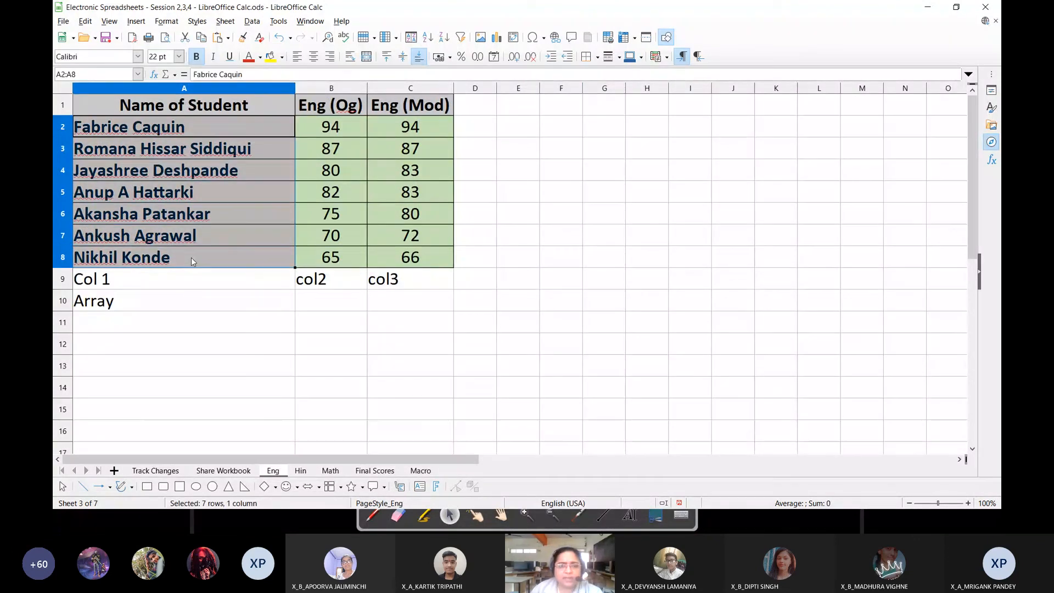
pyautogui.click(300, 471)
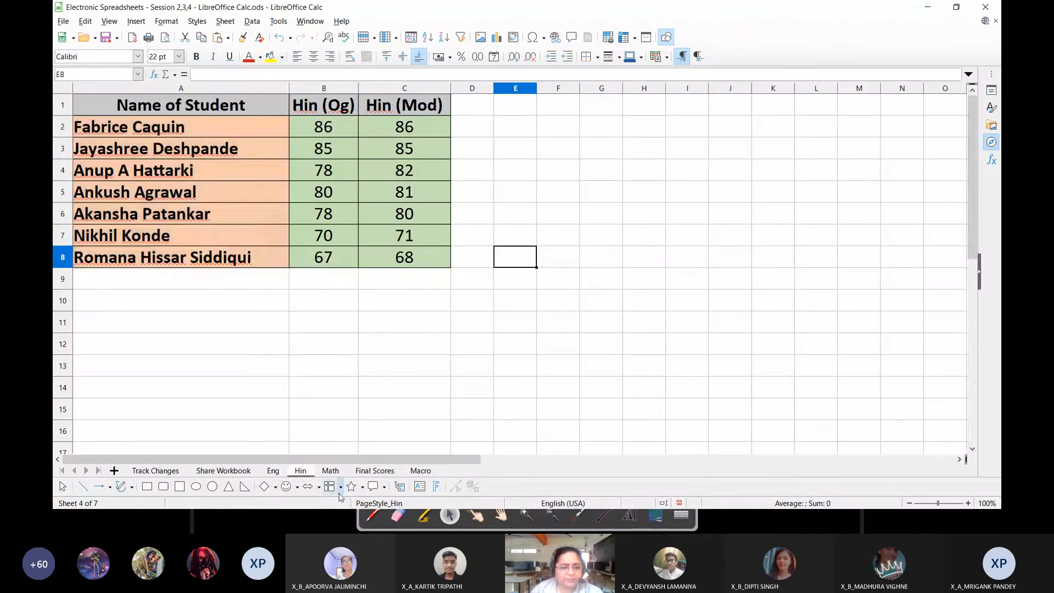
pyautogui.click(330, 471)
pyautogui.click(274, 472)
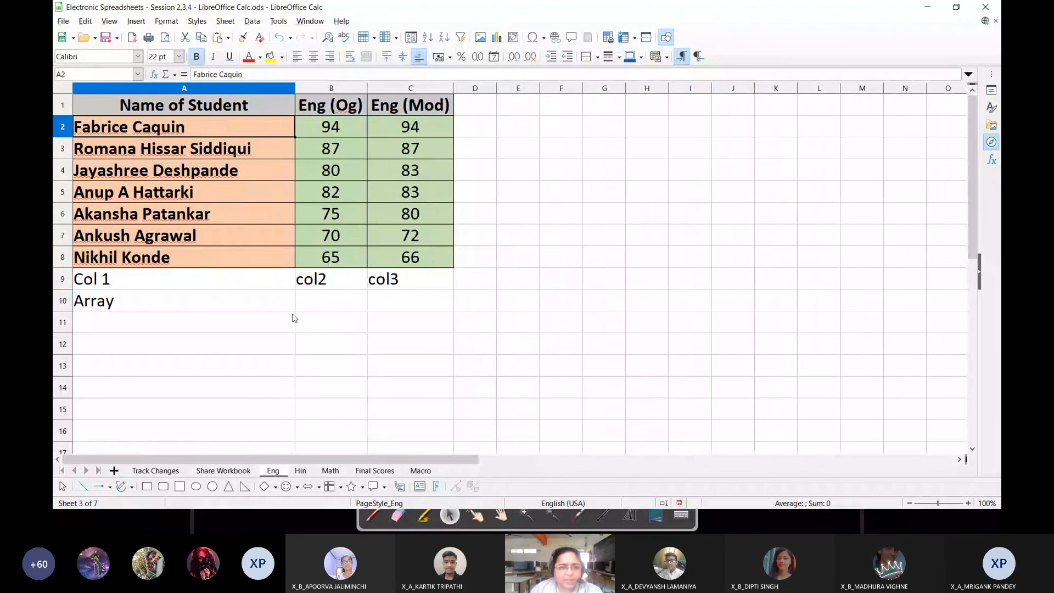
pyautogui.moveTo(150, 136); pyautogui.dragTo(159, 260)
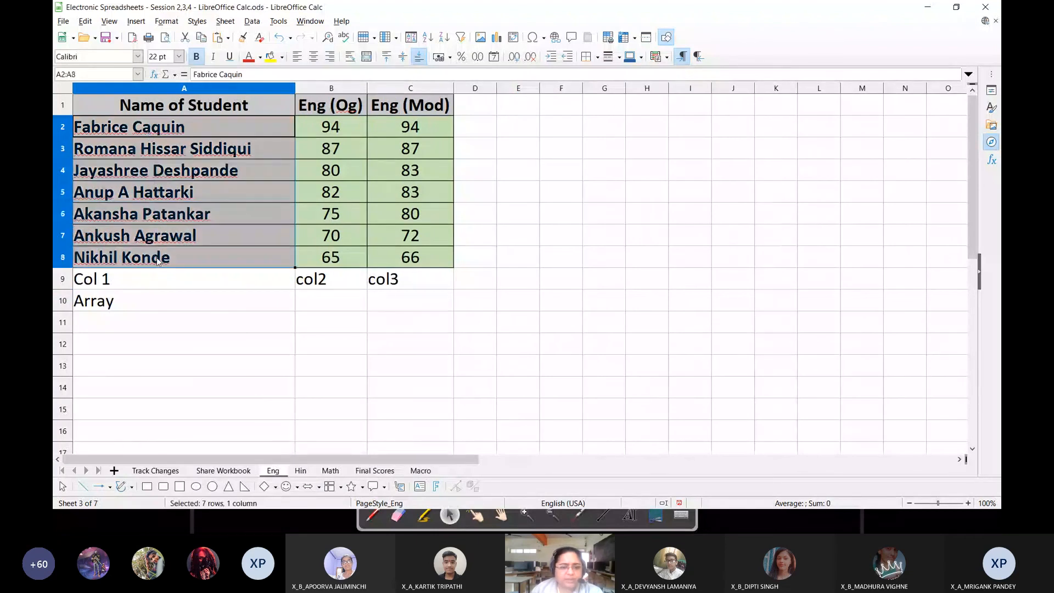
pyautogui.click(375, 470)
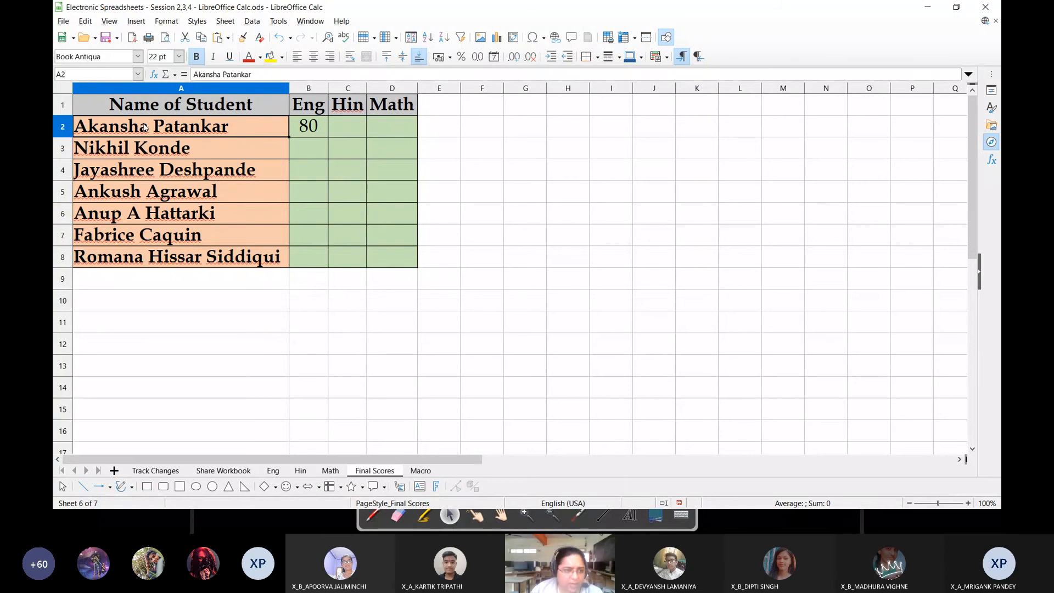
pyautogui.click(277, 473)
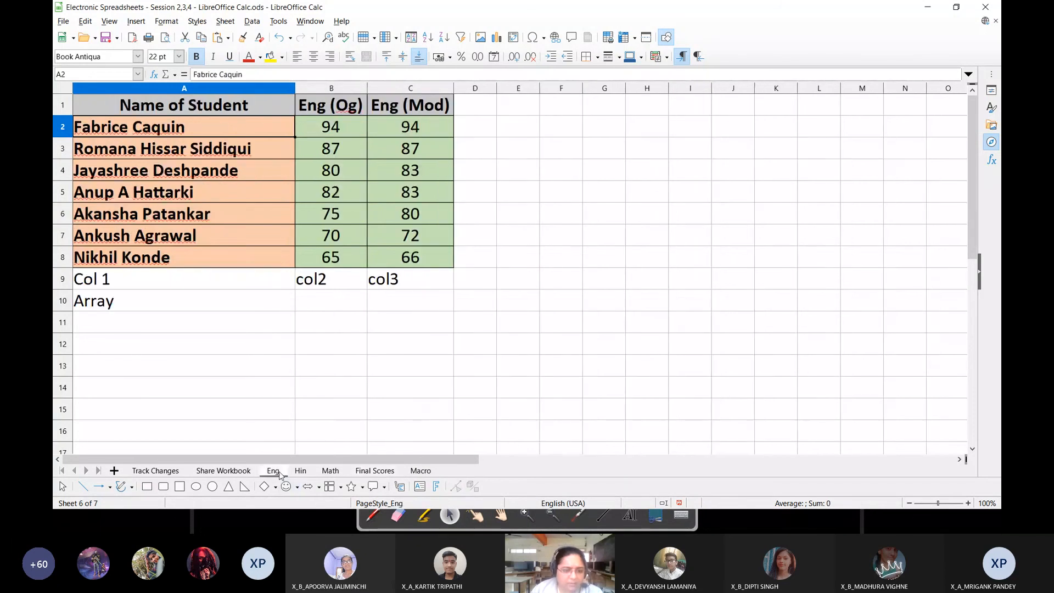
pyautogui.click(421, 217)
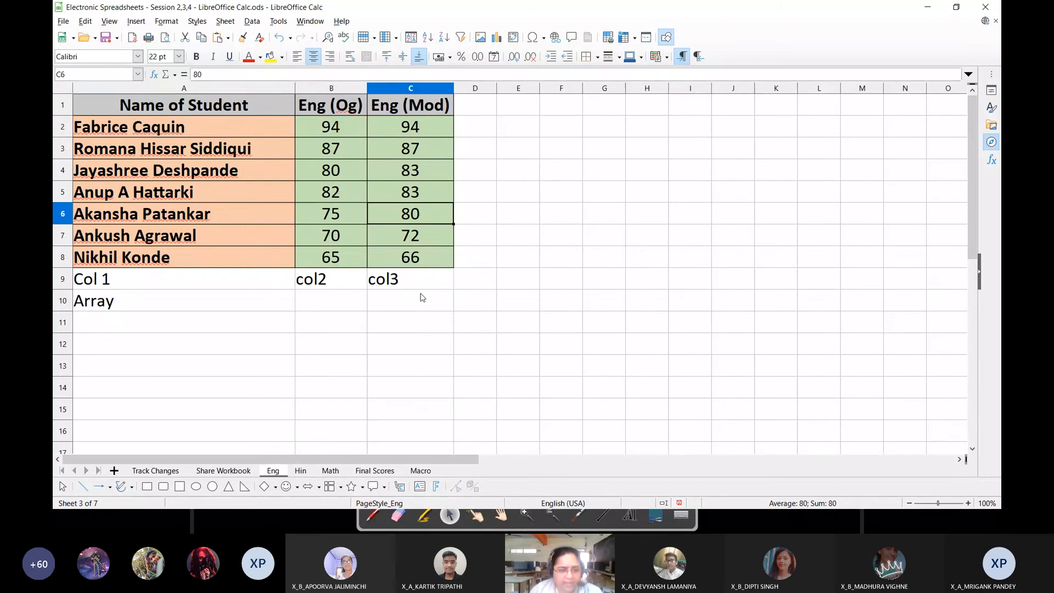
pyautogui.click(375, 471)
# Clear B2 on Final Scores and start a new VLOOKUP with search criterion A2 and array $Eng.A2:C8
pyautogui.click(317, 127)
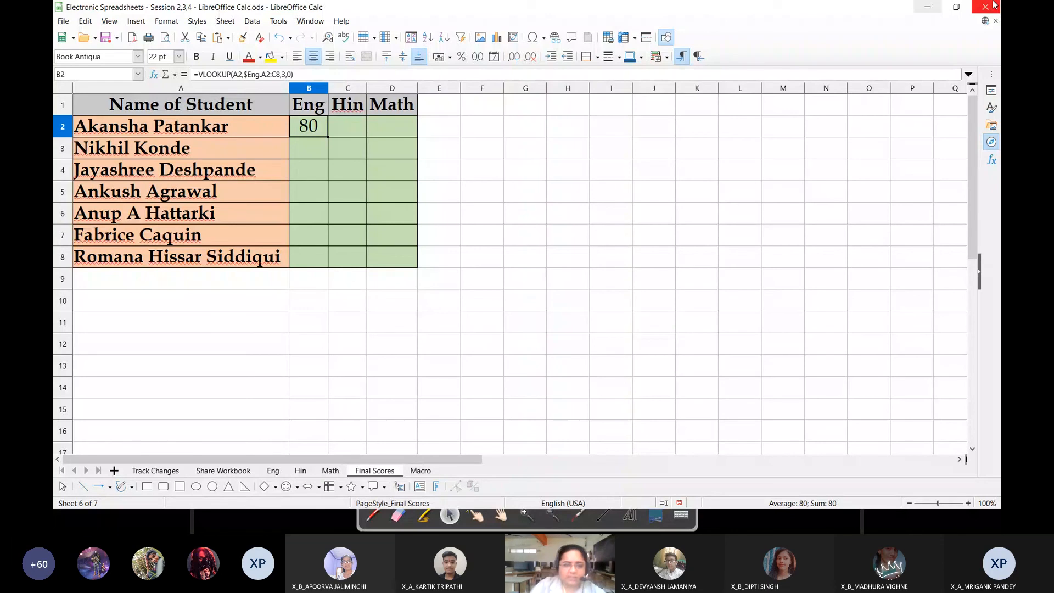
pyautogui.press('Delete')
pyautogui.write('=')
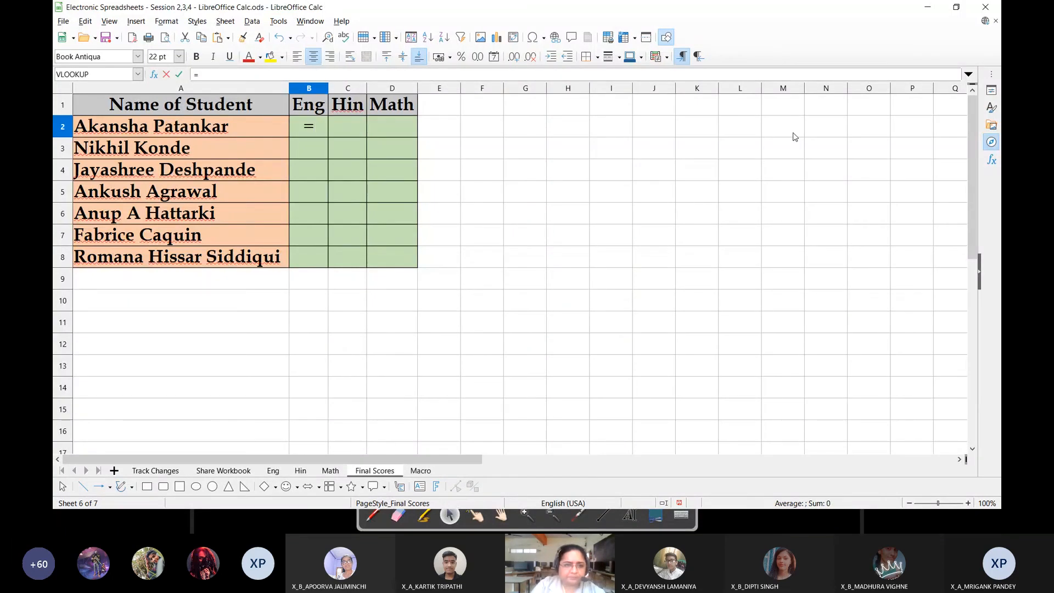
pyautogui.write('vlook')
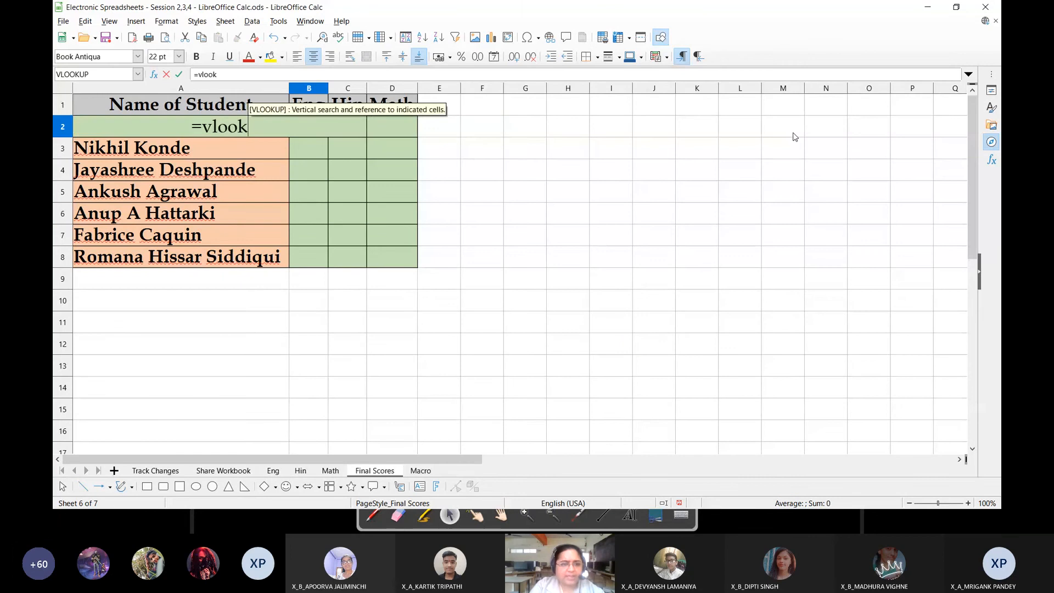
pyautogui.write('up')
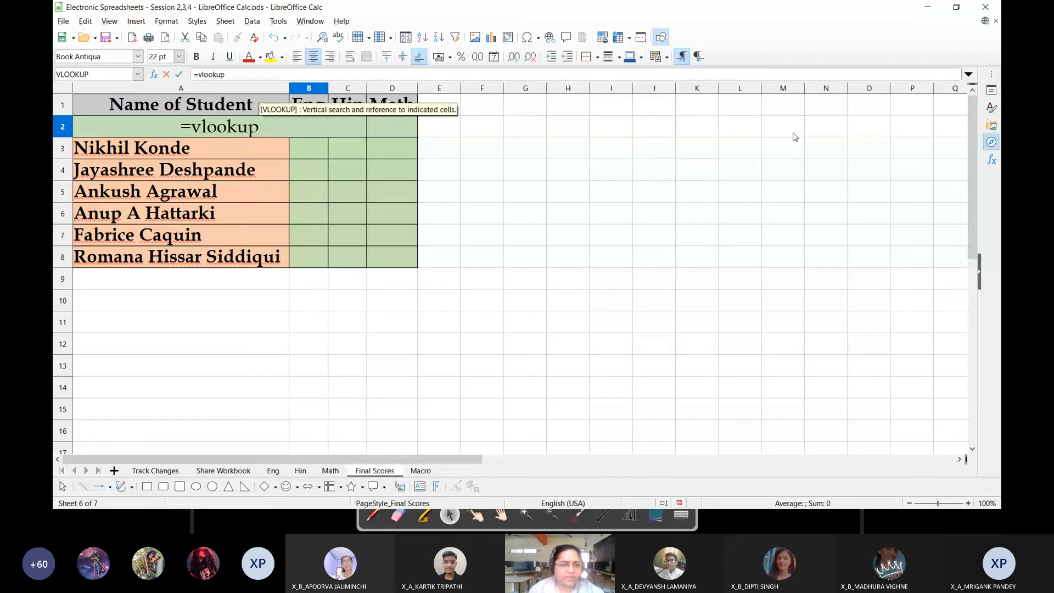
pyautogui.write('(')
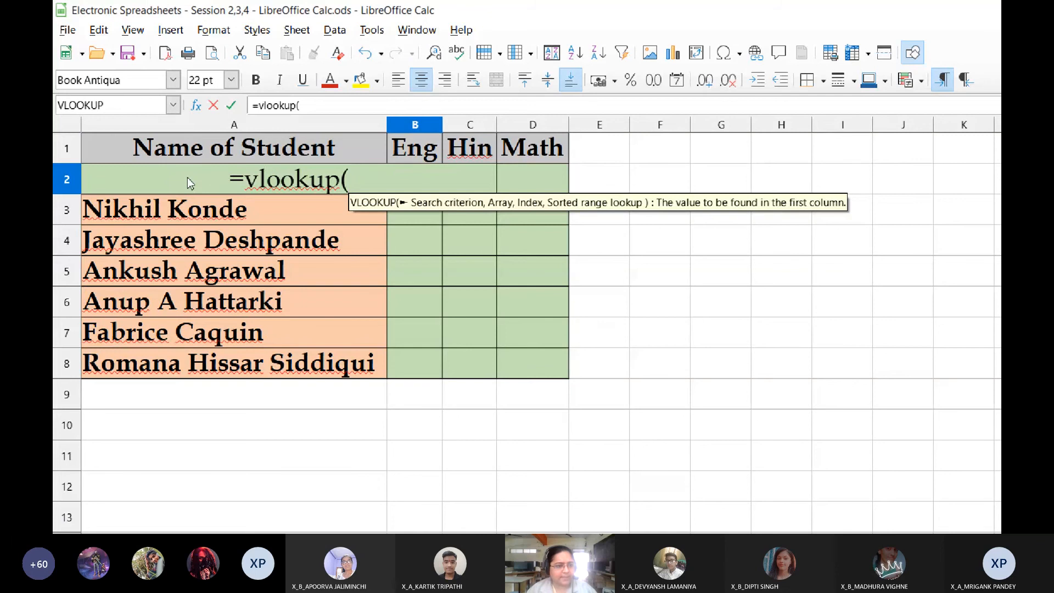
pyautogui.click(137, 183)
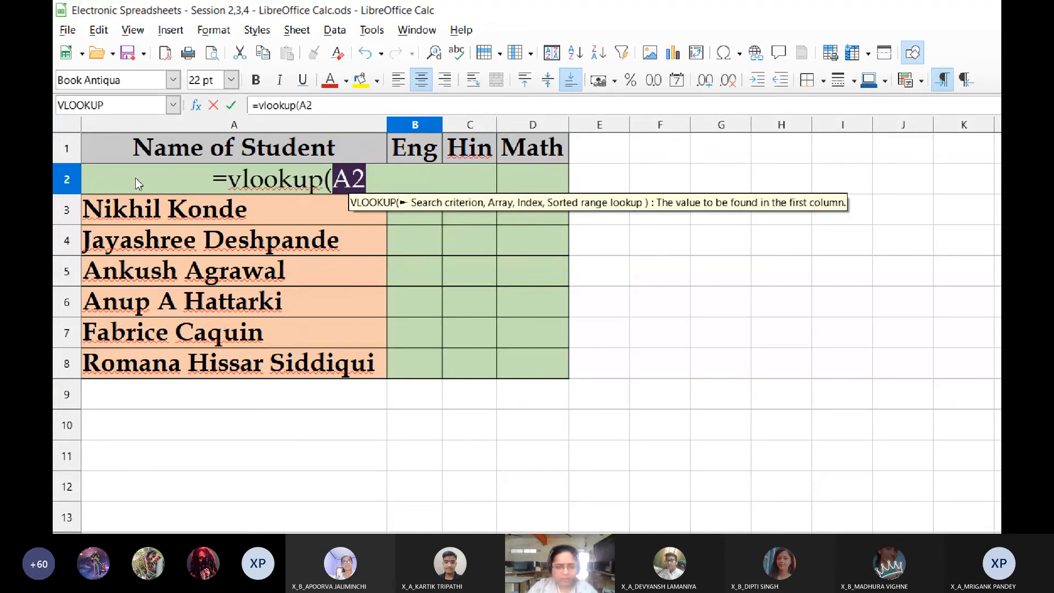
pyautogui.write(',')
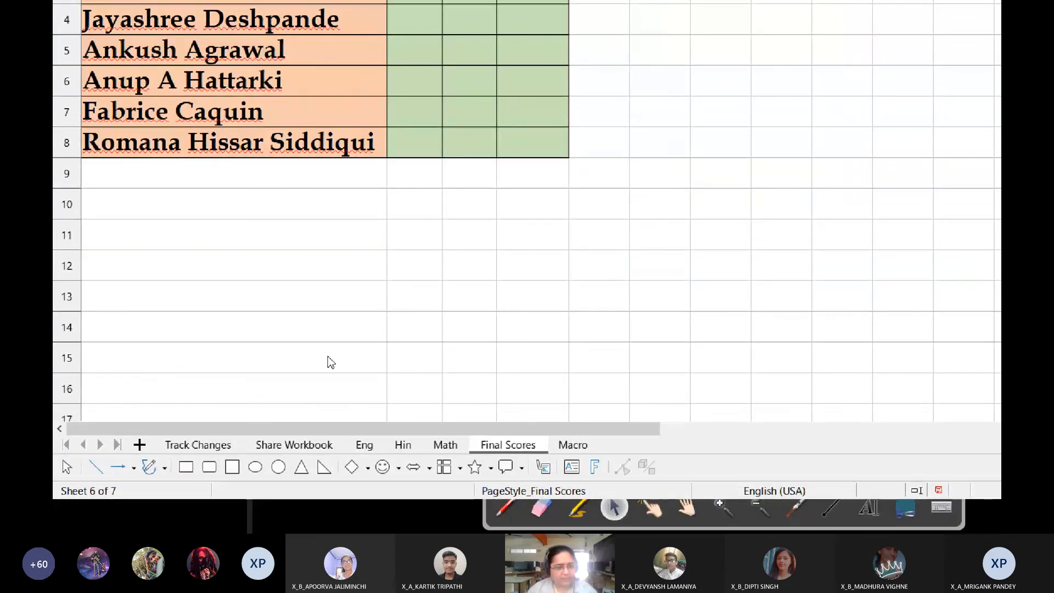
pyautogui.click(369, 446)
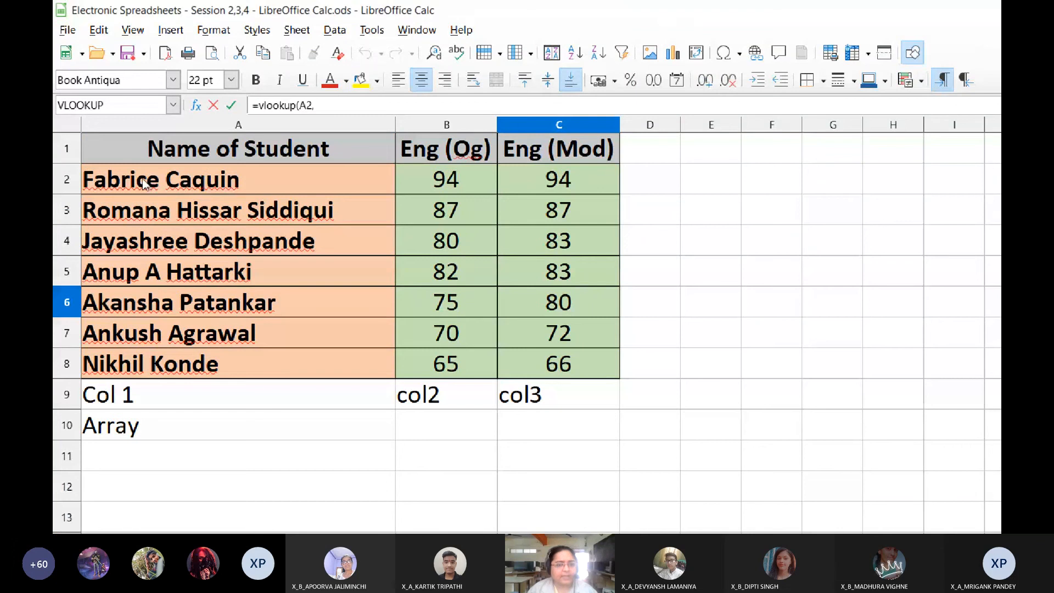
pyautogui.moveTo(145, 184); pyautogui.dragTo(615, 373)
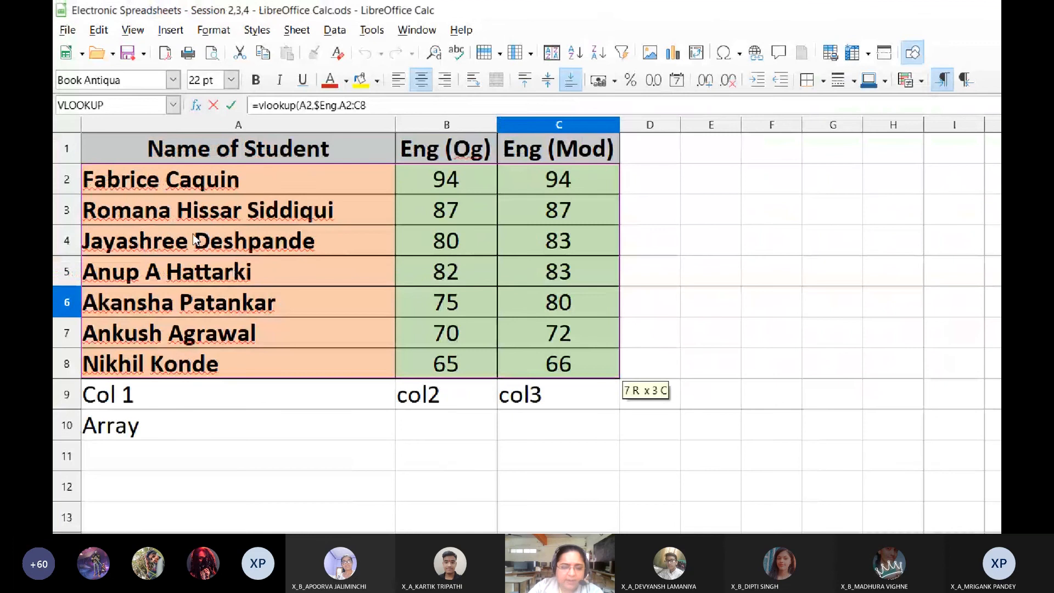
# Complete the B2 VLOOKUP formula with column index 3 and False for the sorted range lookup
pyautogui.write(',')
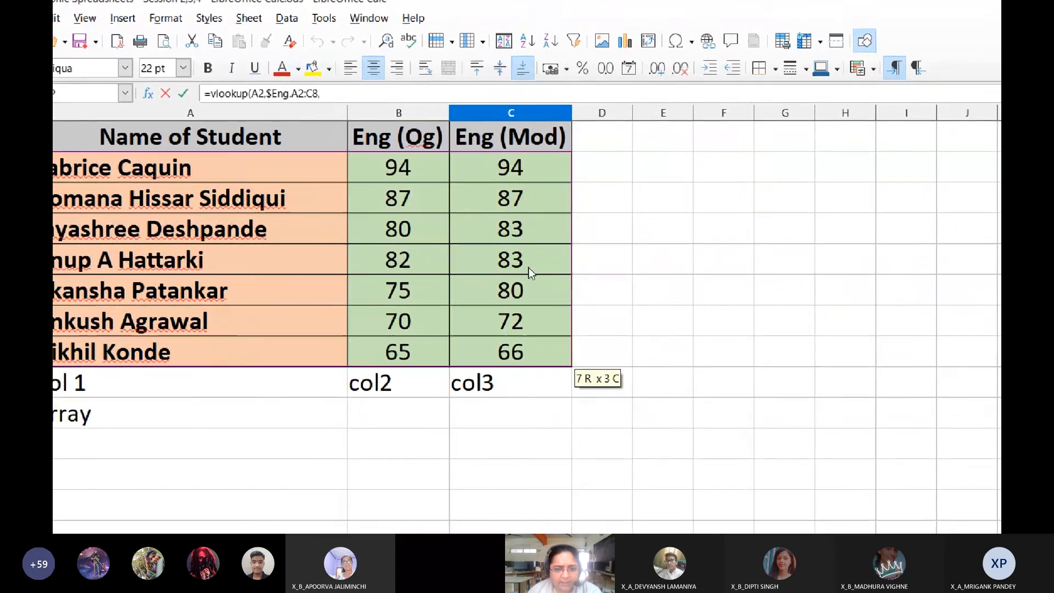
pyautogui.click(350, 93)
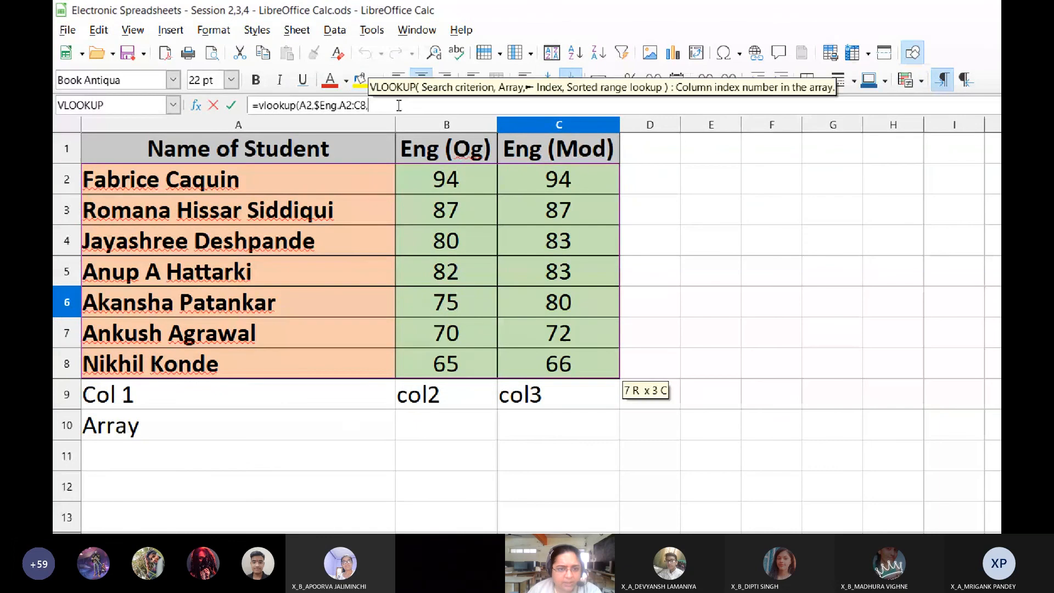
pyautogui.write('3')
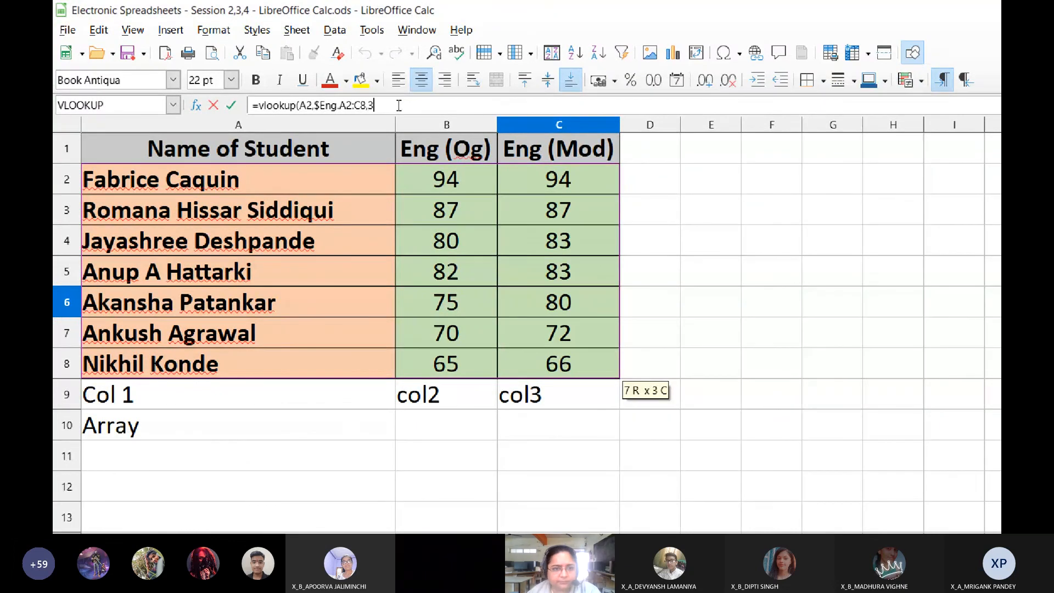
pyautogui.write(',')
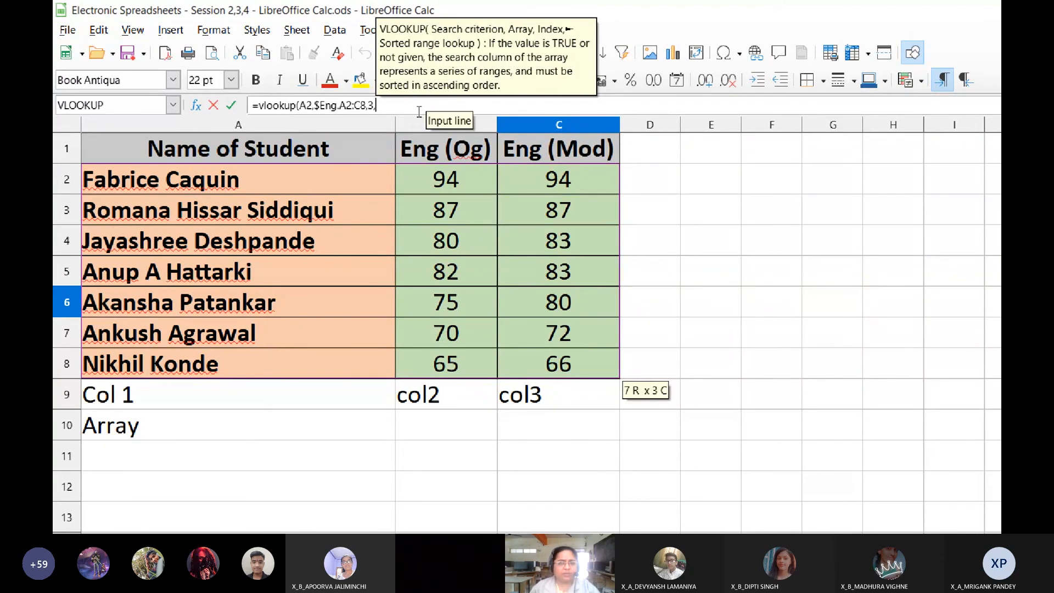
pyautogui.write('Fals')
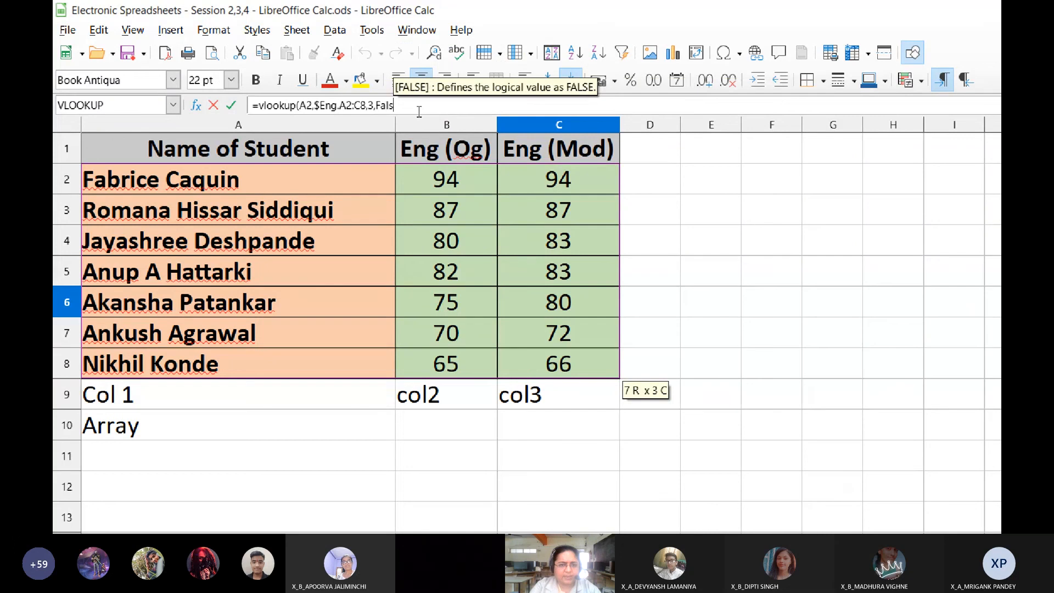
pyautogui.write('e)')
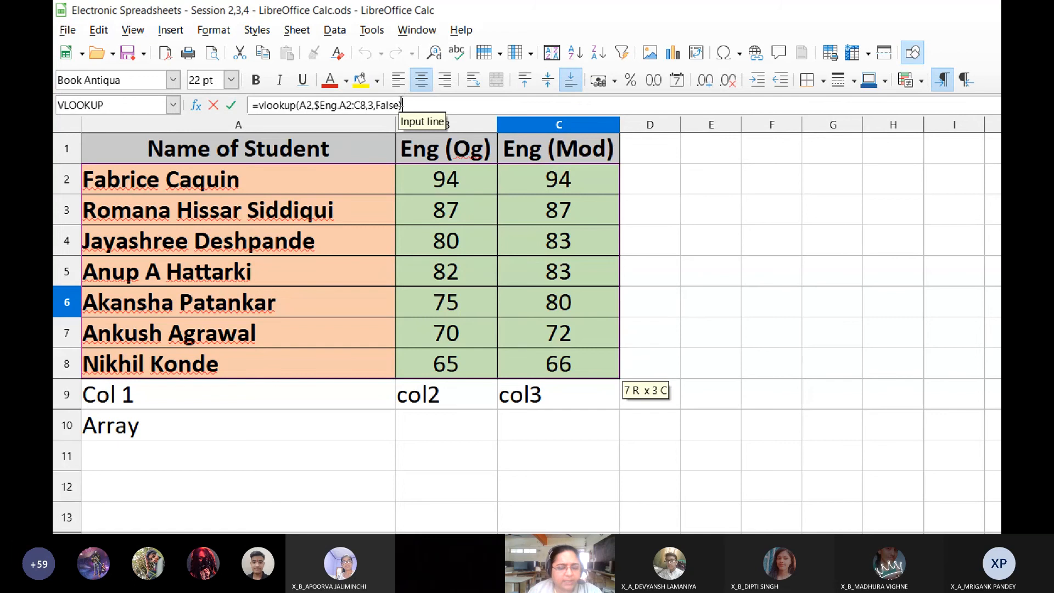
pyautogui.press('Return')
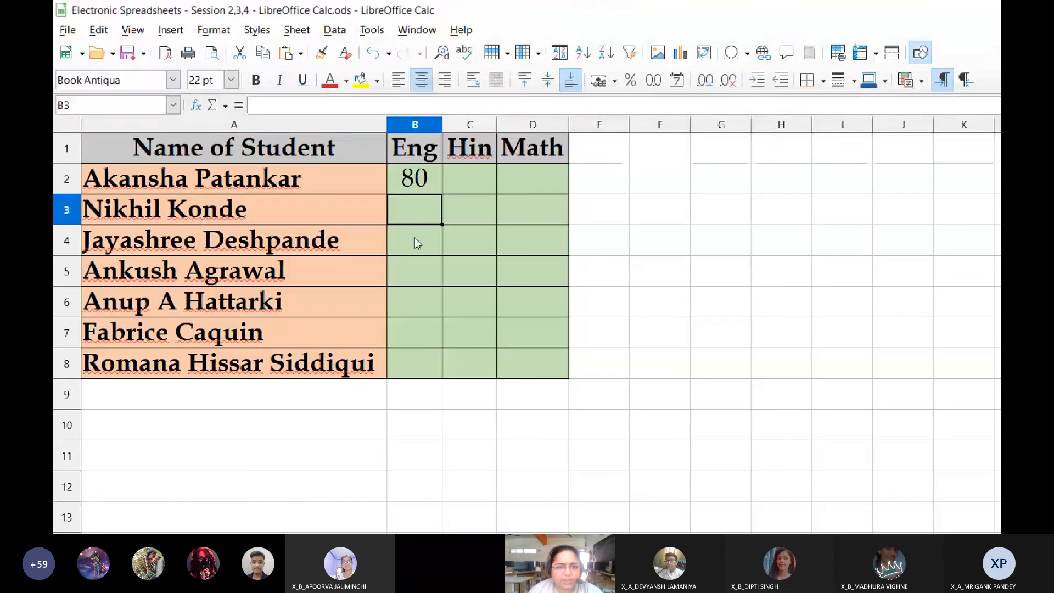
# Make the column of the search criterion absolute in the B2 formula by changing it to $A2
pyautogui.click(416, 177)
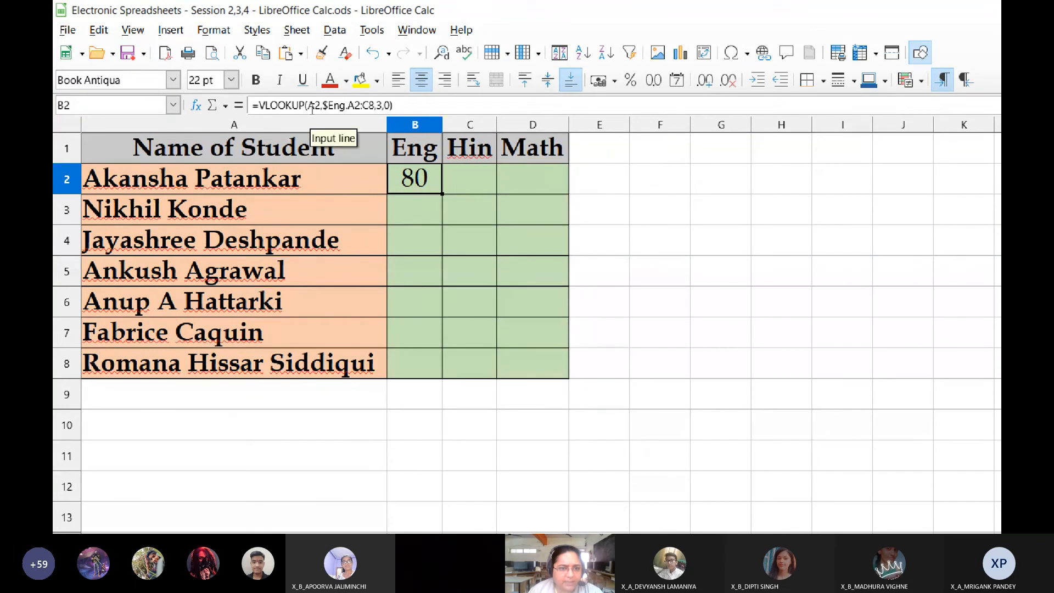
pyautogui.doubleClick(432, 175)
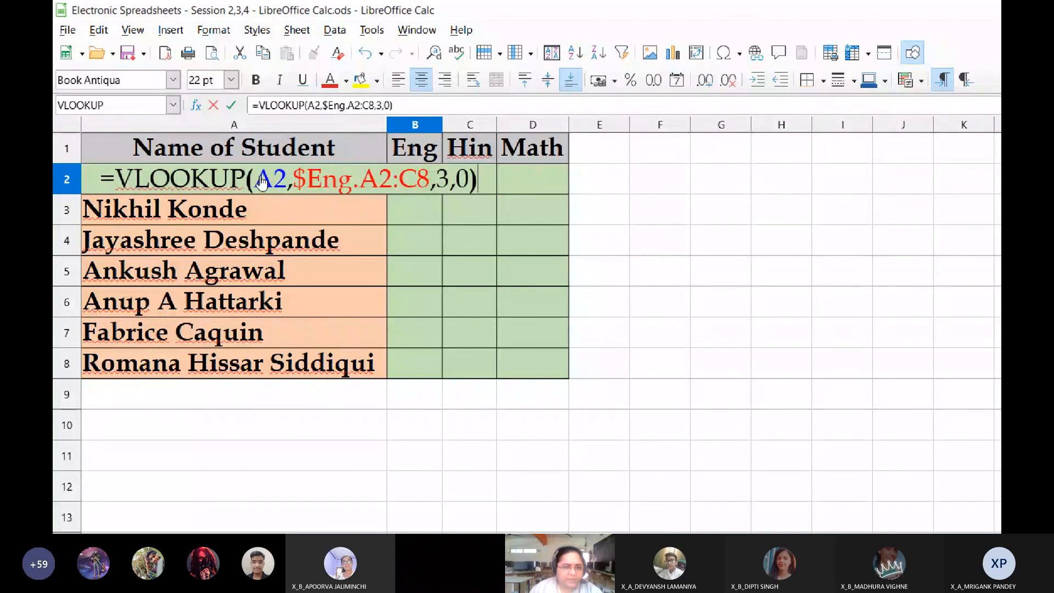
pyautogui.click(262, 183)
pyautogui.press('Left')
pyautogui.press('Left')
pyautogui.press('Left')
pyautogui.press('Left')
pyautogui.press('Left')
pyautogui.press('Left')
pyautogui.press('Left')
pyautogui.press('Left')
pyautogui.press('Left')
pyautogui.press('Left')
pyautogui.press('Left')
pyautogui.press('Left')
pyautogui.press('Left')
pyautogui.press('Left')
pyautogui.press('Left')
pyautogui.press('Left')
pyautogui.press('Left')
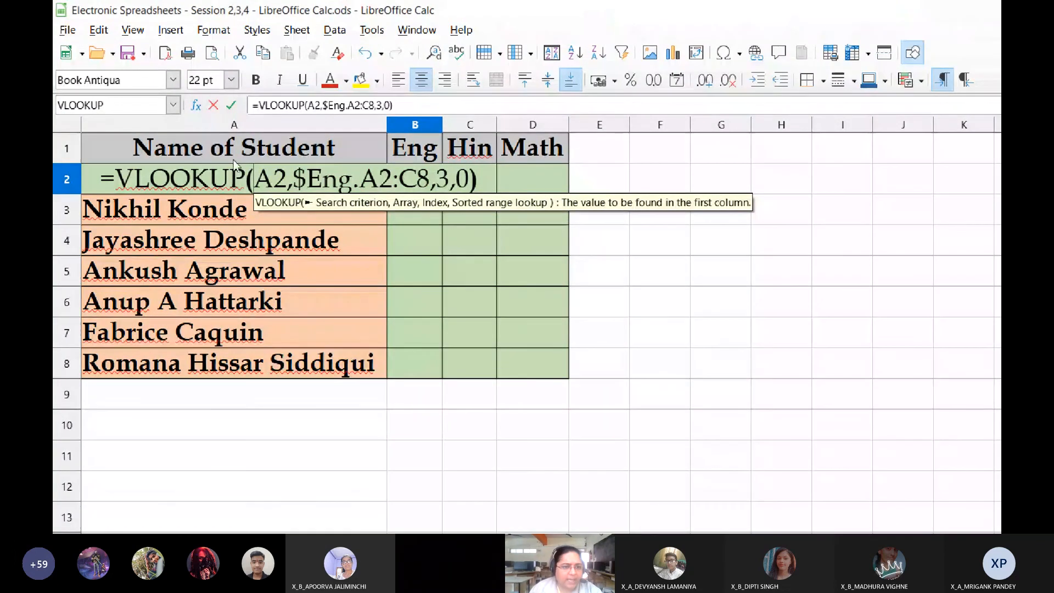
pyautogui.write('$')
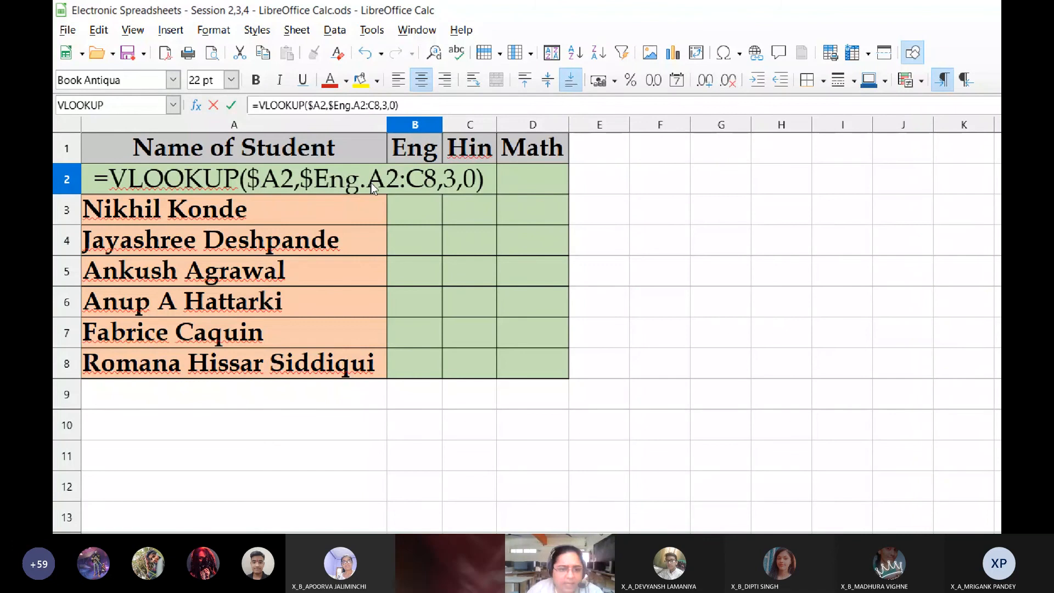
# Make the Eng array in the B2 formula absolute as $Eng.$A$2:$C$8 and enter the revised formula
pyautogui.press('Right')
pyautogui.press('Right')
pyautogui.press('Right')
pyautogui.press('Right')
pyautogui.press('Right')
pyautogui.press('Right')
pyautogui.press('Right')
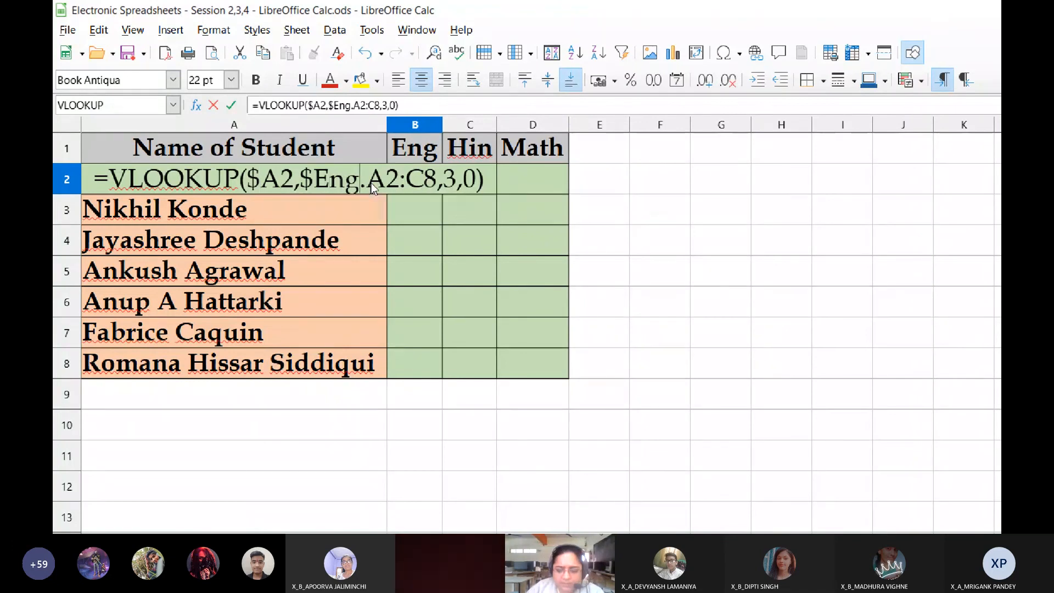
pyautogui.press('Right')
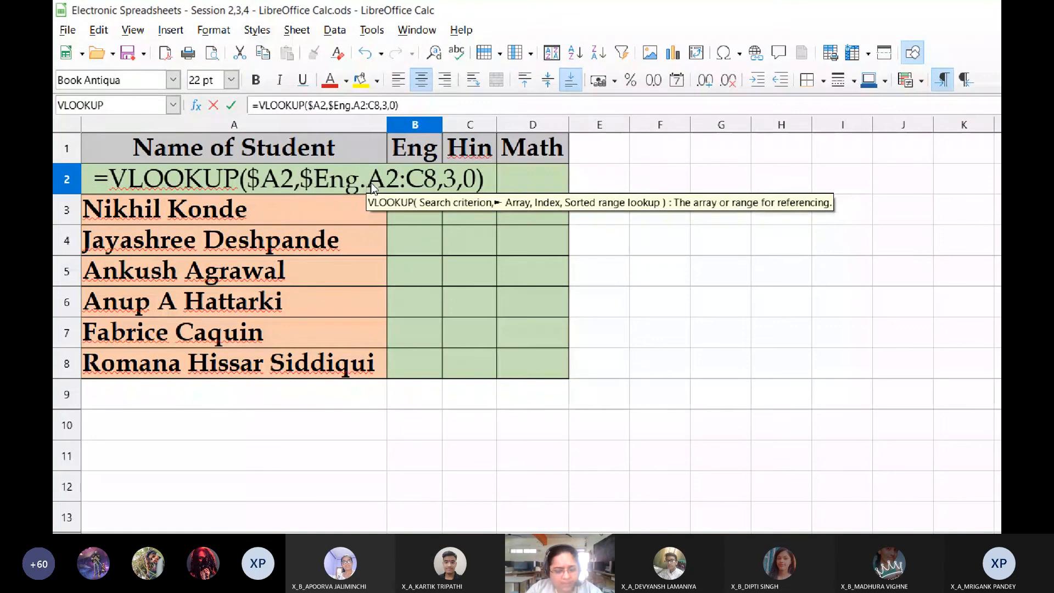
pyautogui.write('$A')
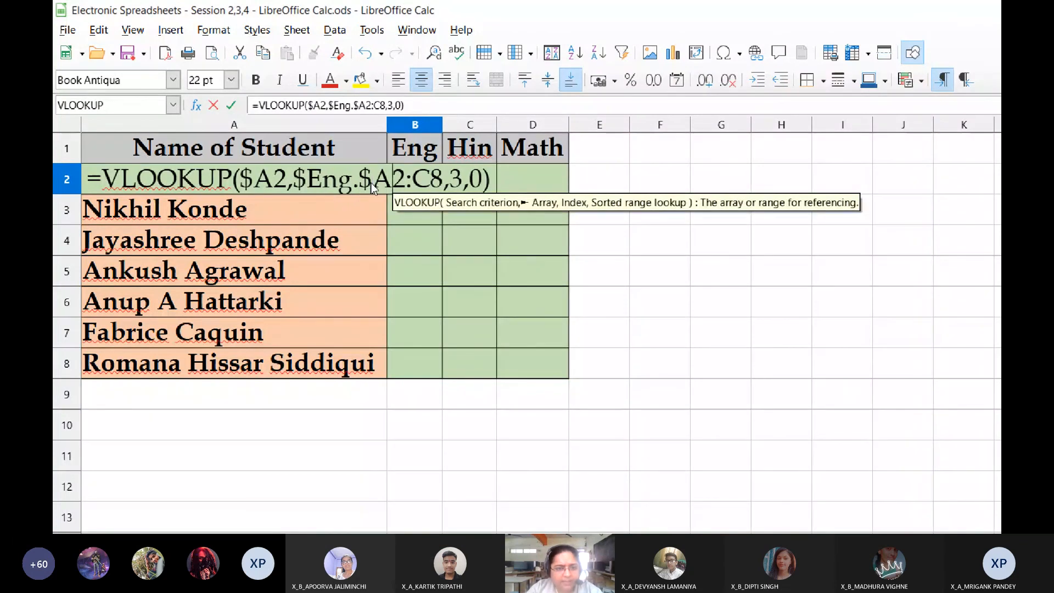
pyautogui.write('$')
pyautogui.press('Right')
pyautogui.press('Right')
pyautogui.write('$')
pyautogui.press('Right')
pyautogui.write('$')
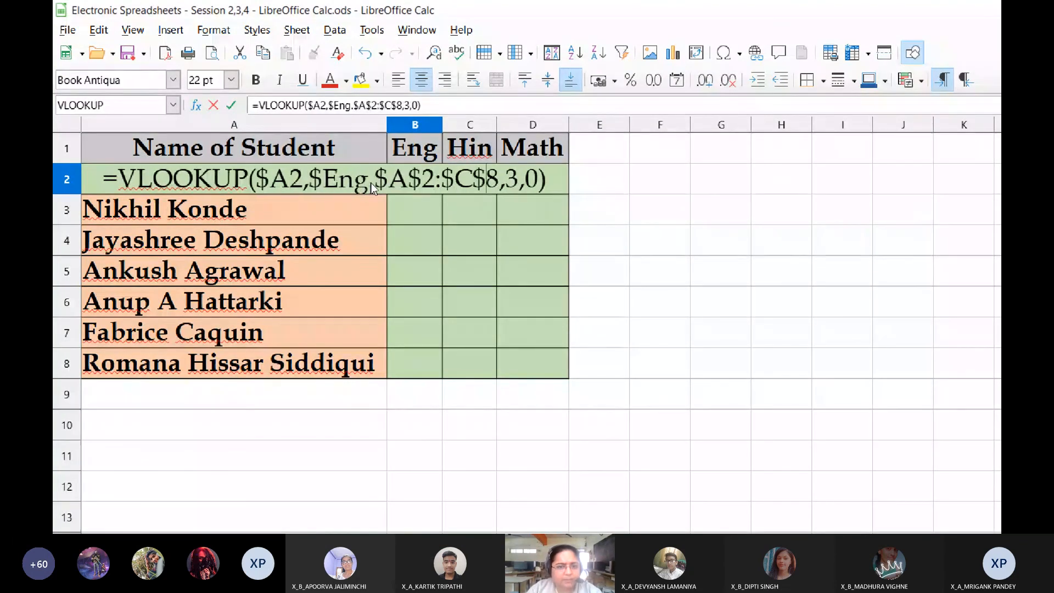
pyautogui.press('Return')
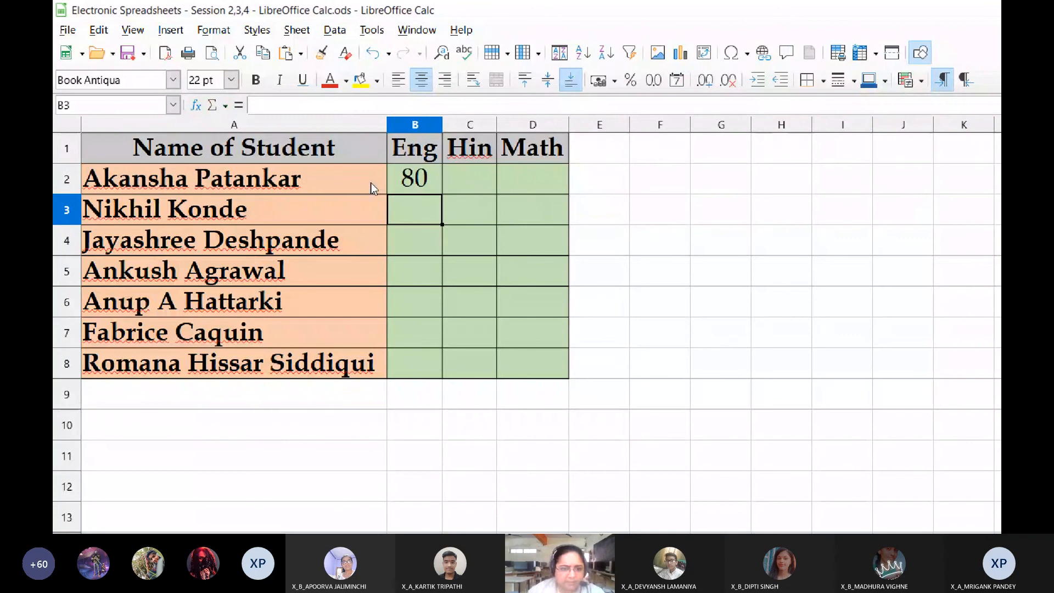
pyautogui.click(430, 182)
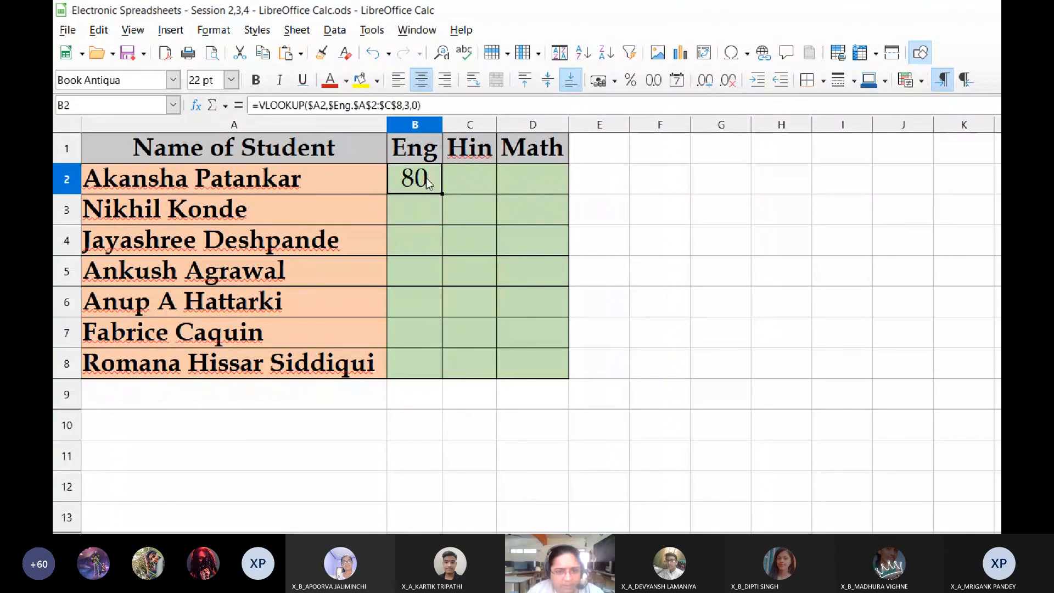
# Fill the B2 VLOOKUP formula down the Eng column through B8 on Final Scores
pyautogui.moveTo(442, 192); pyautogui.dragTo(443, 372)
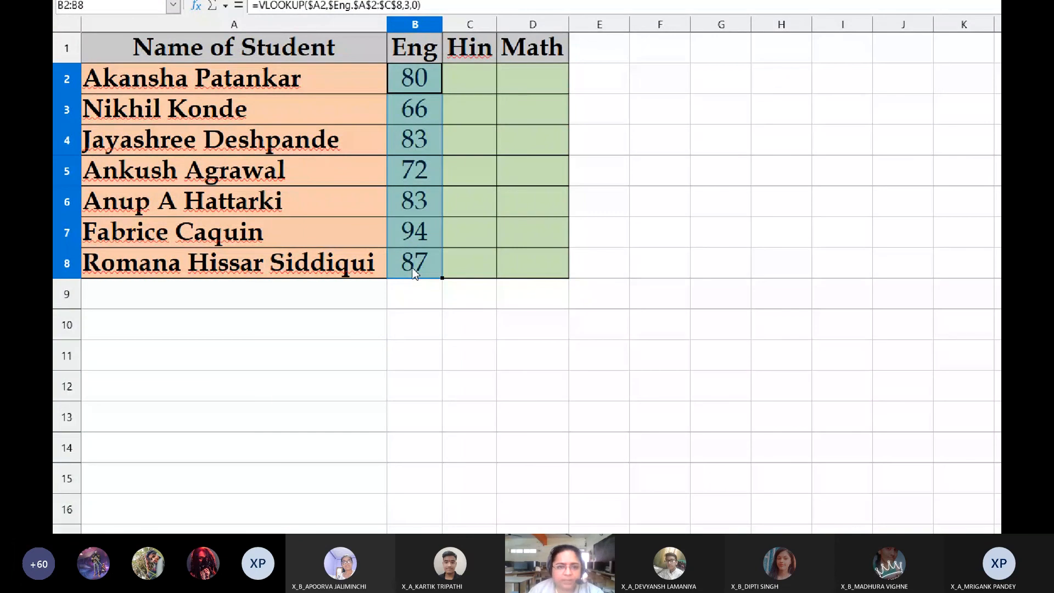
pyautogui.click(416, 271)
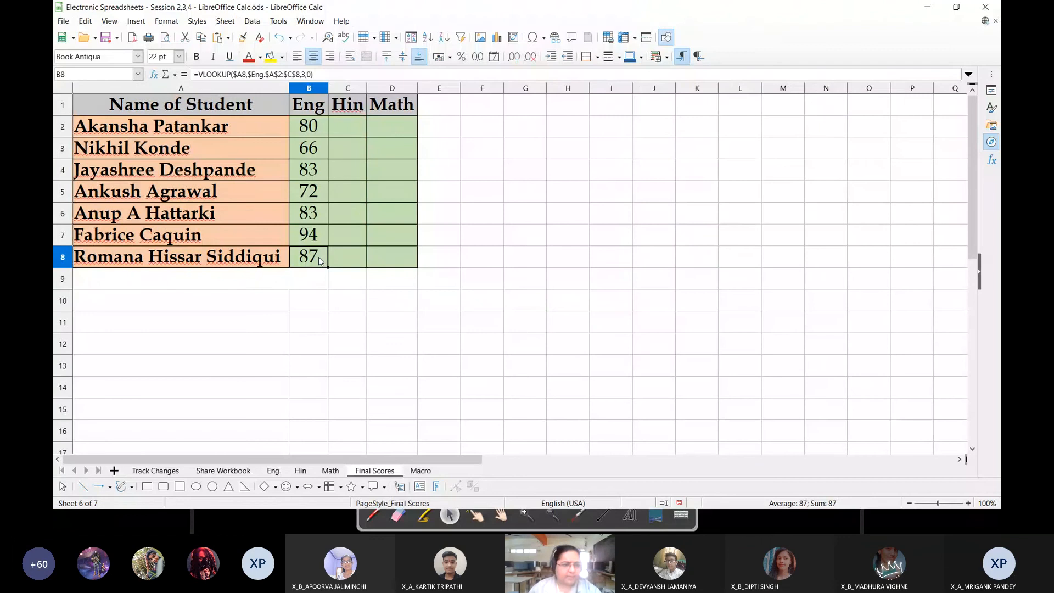
# Compare the looked-up marks in B3 and B6 on Final Scores with the same students' Eng (Mod) marks on the Eng sheet
pyautogui.click(323, 151)
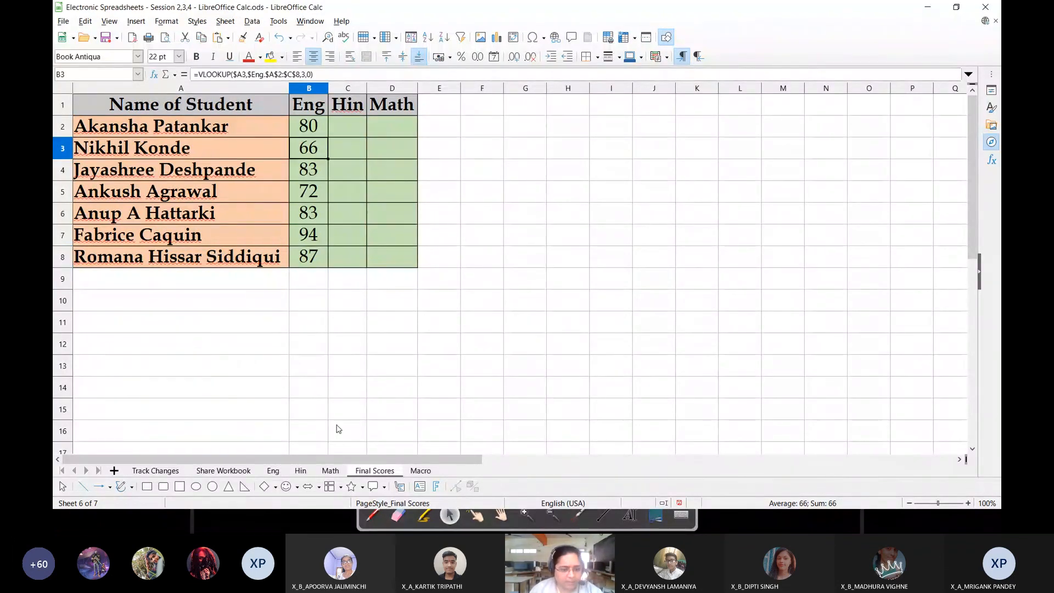
pyautogui.click(273, 470)
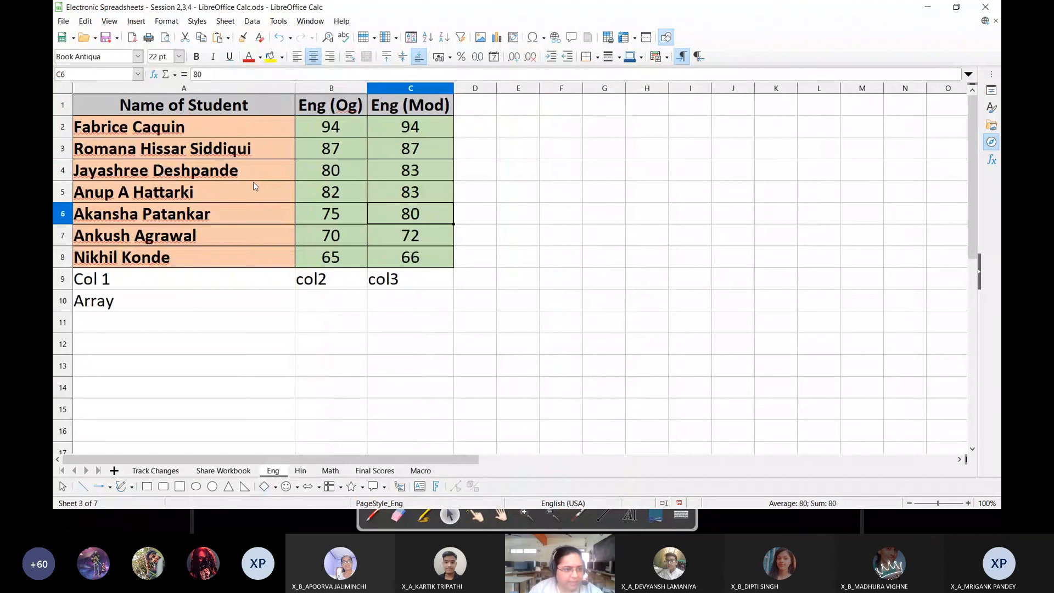
pyautogui.click(434, 255)
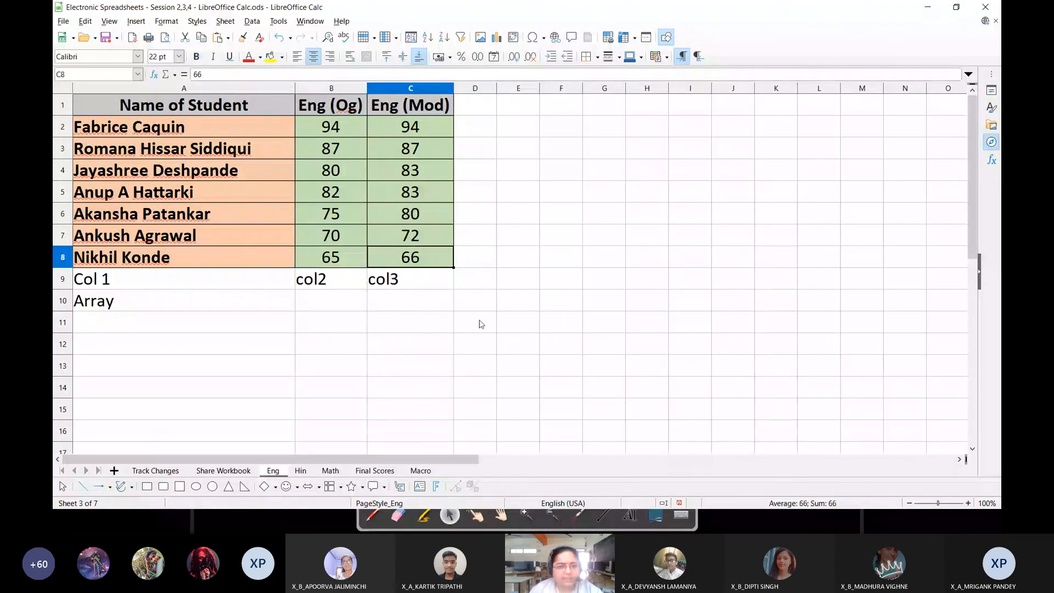
pyautogui.click(374, 471)
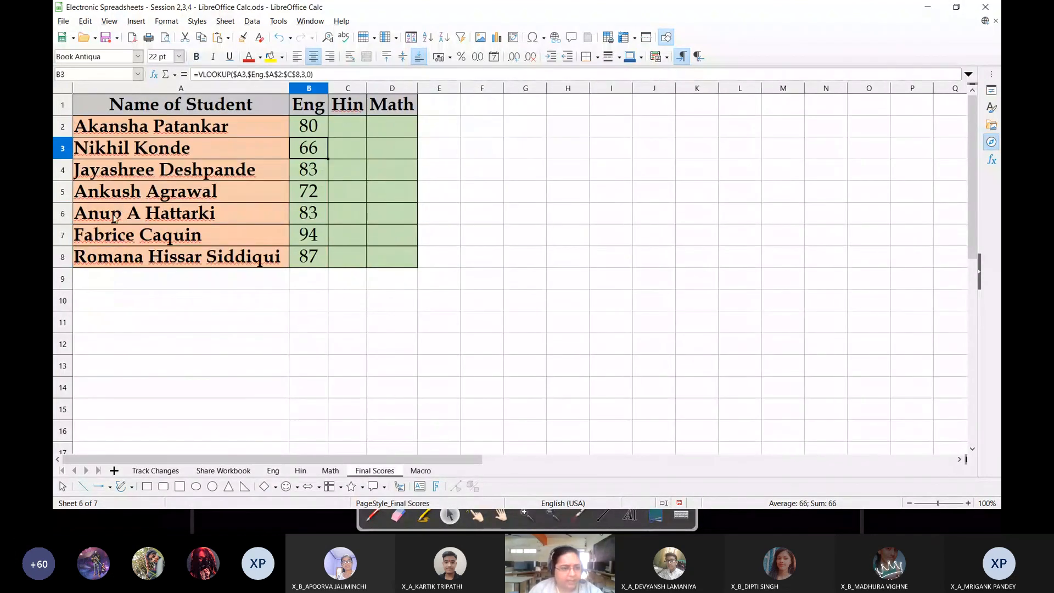
pyautogui.click(116, 217)
pyautogui.click(315, 218)
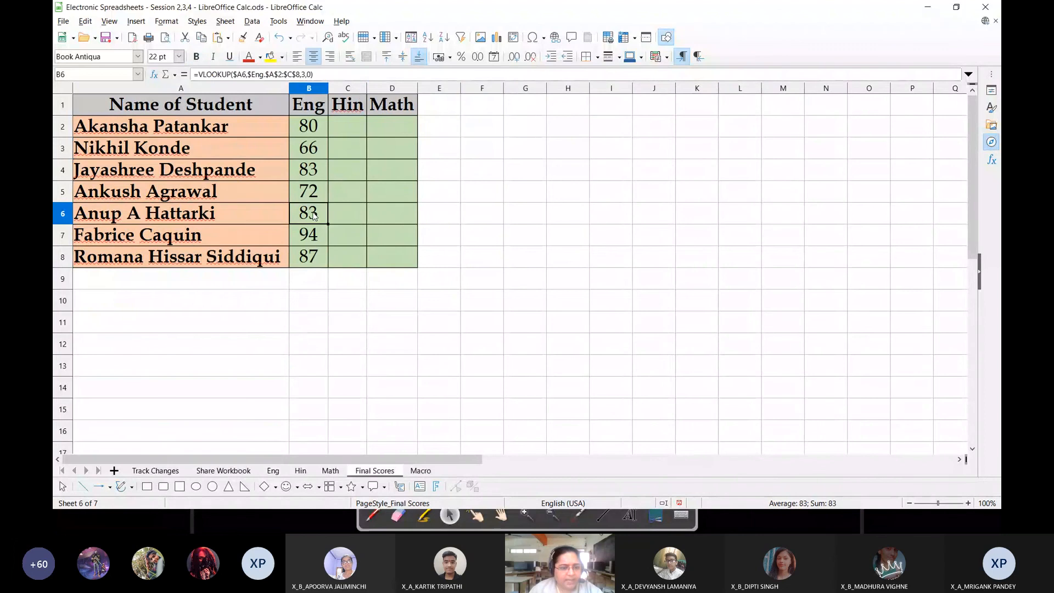
pyautogui.click(270, 472)
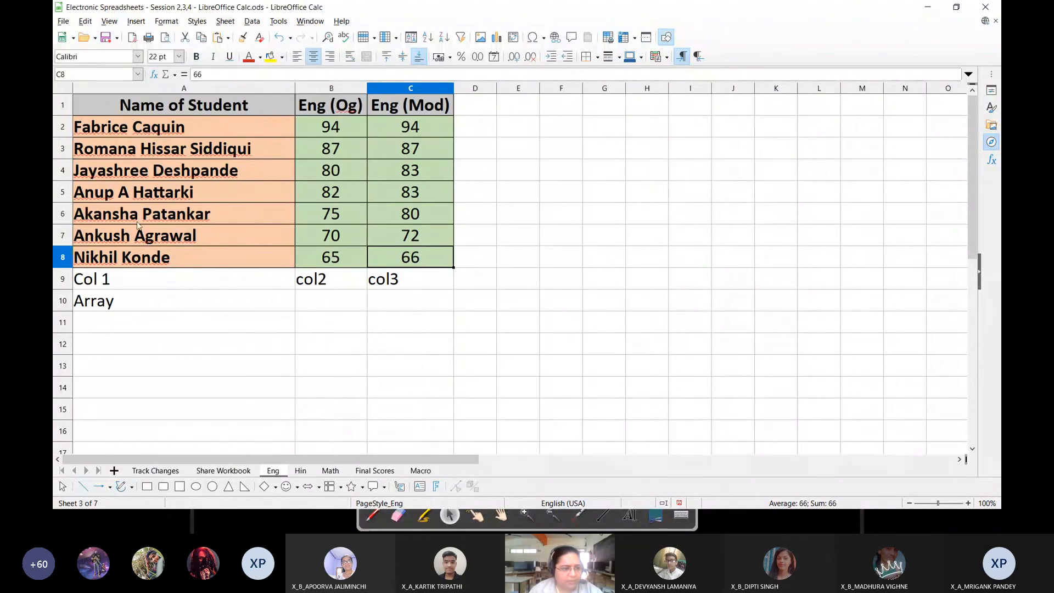
pyautogui.click(137, 197)
pyautogui.click(410, 193)
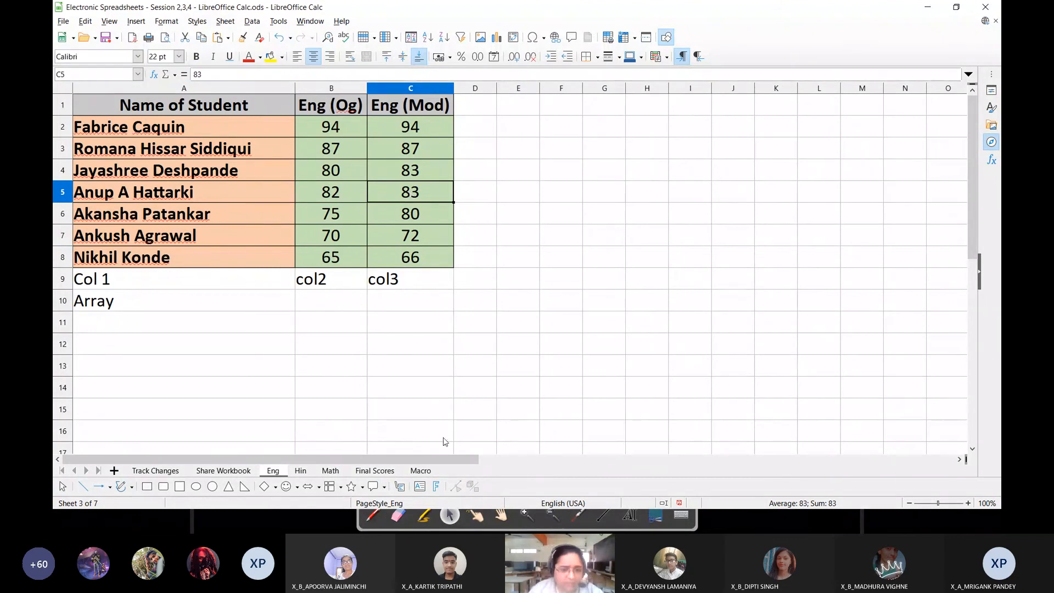
# Start a VLOOKUP in C2 on Final Scores with search criterion $A2 and array $Hin.A2:C8
pyautogui.click(374, 471)
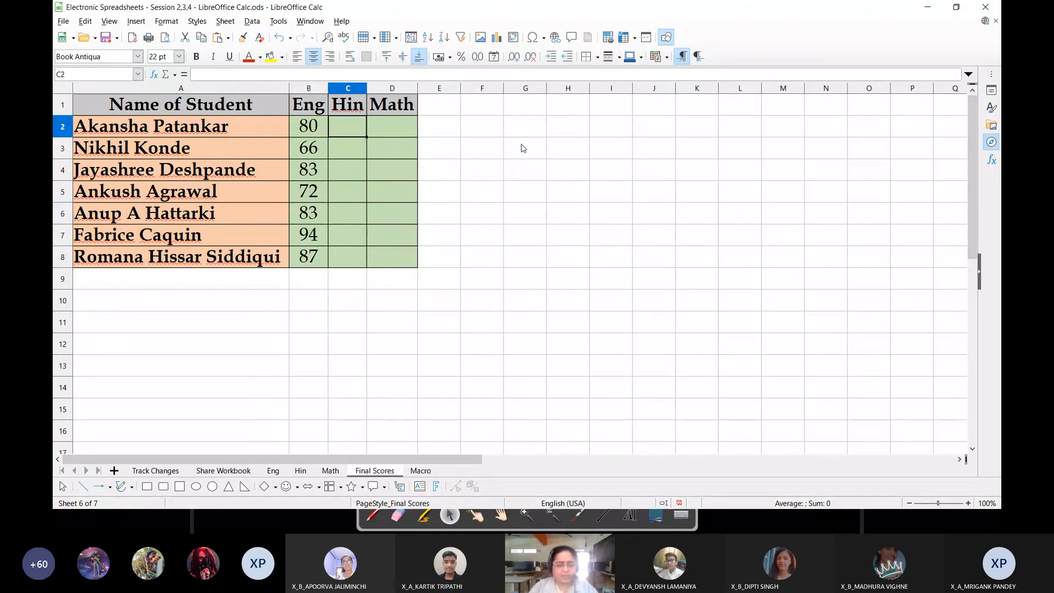
pyautogui.write('=vloo')
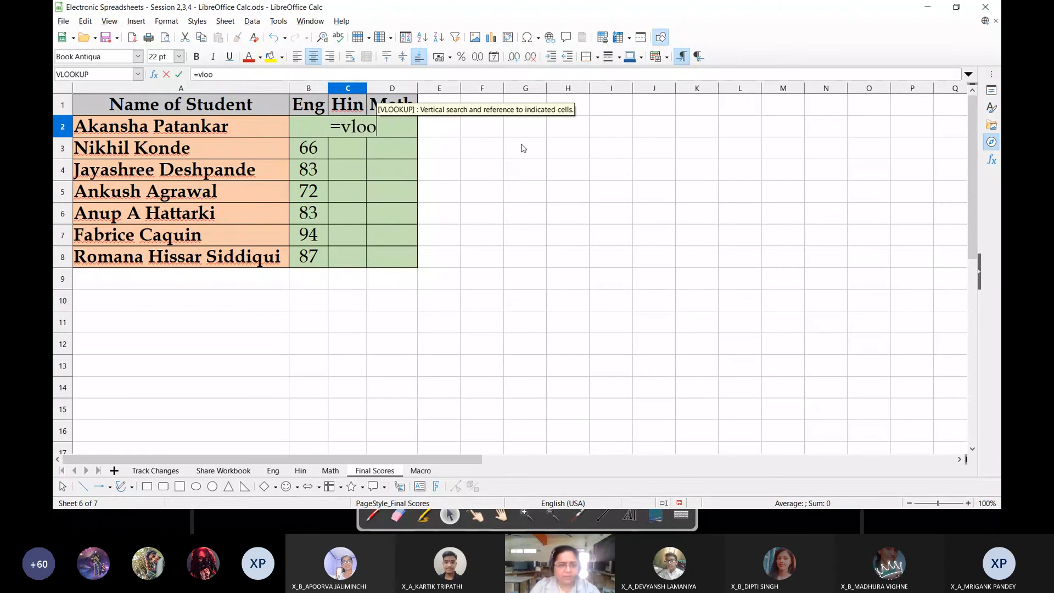
pyautogui.write('kup(')
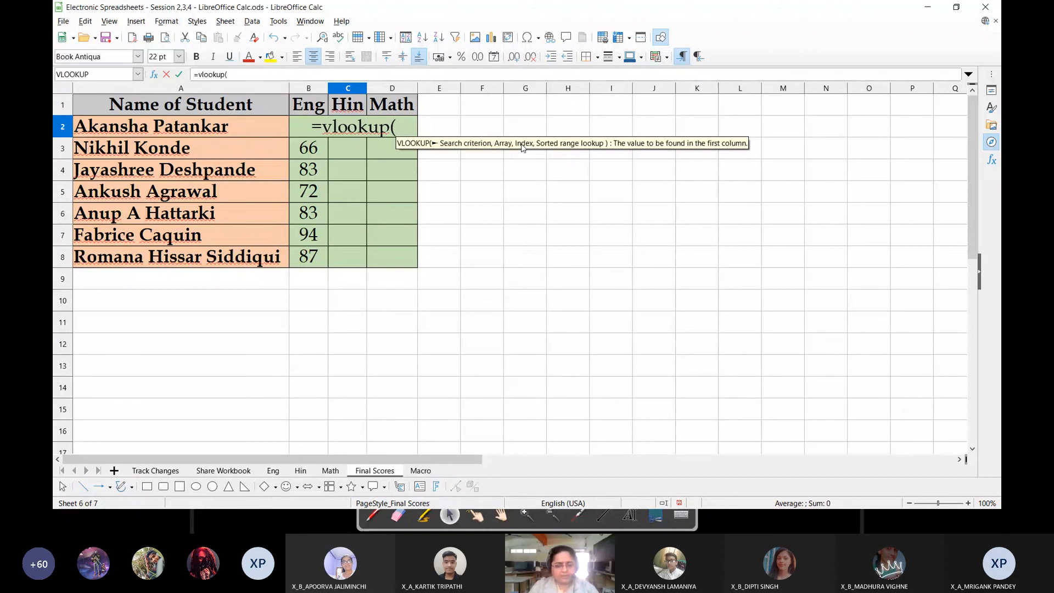
pyautogui.write('$')
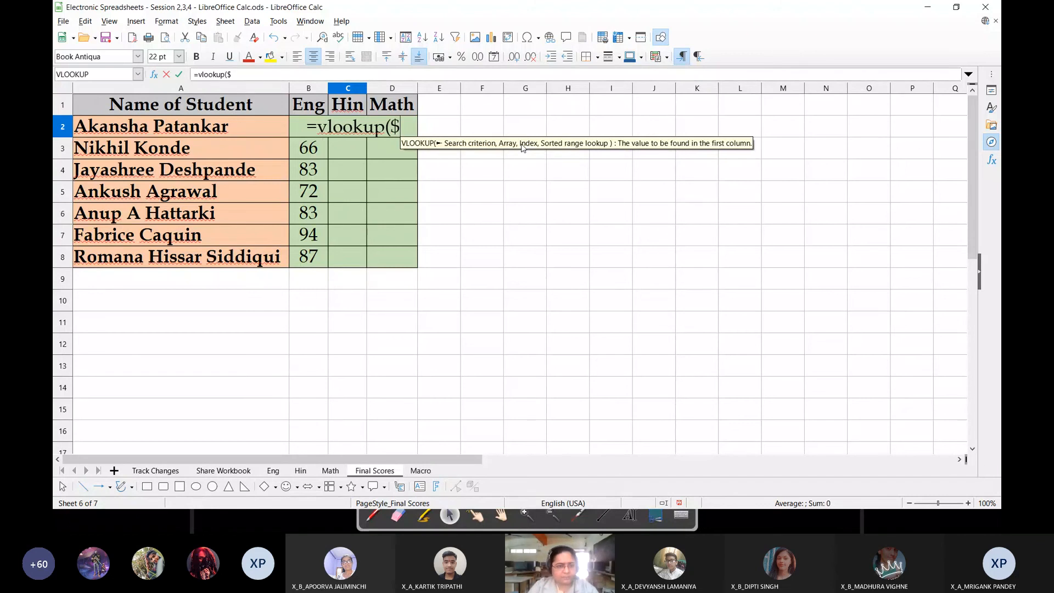
pyautogui.write('A2')
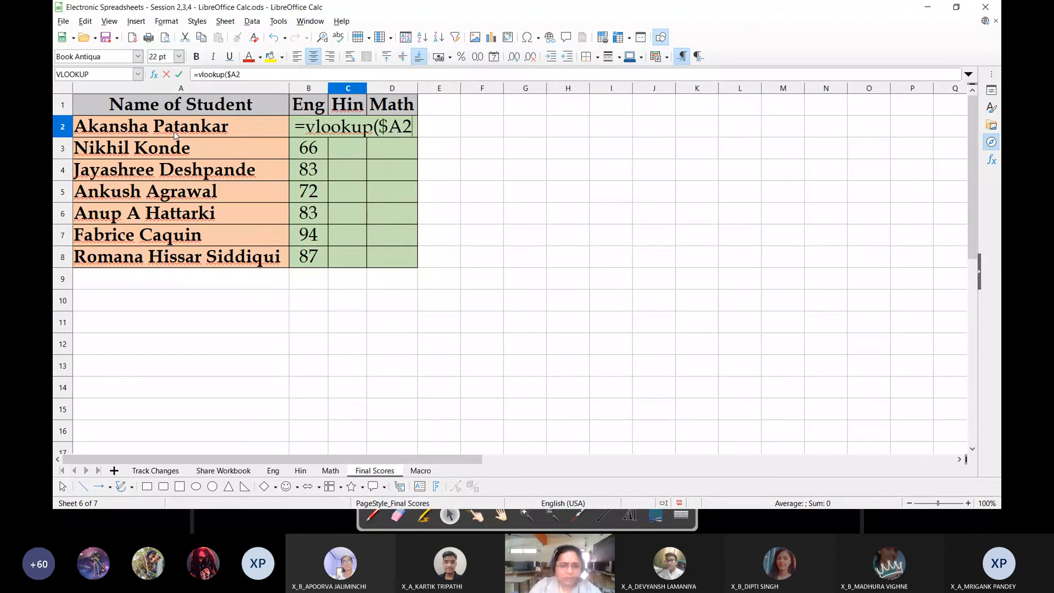
pyautogui.write(',')
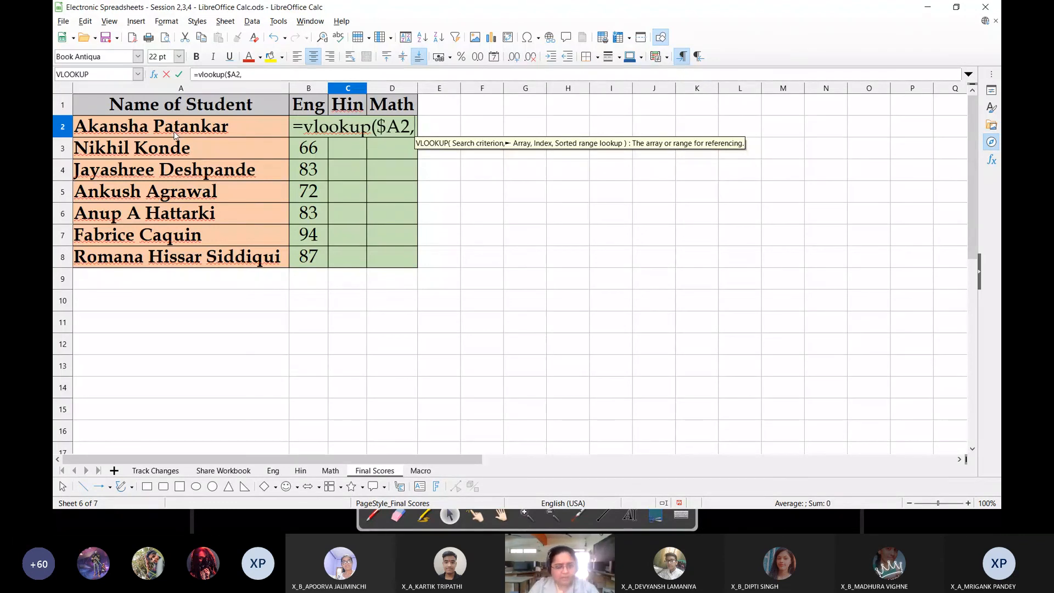
pyautogui.write('$')
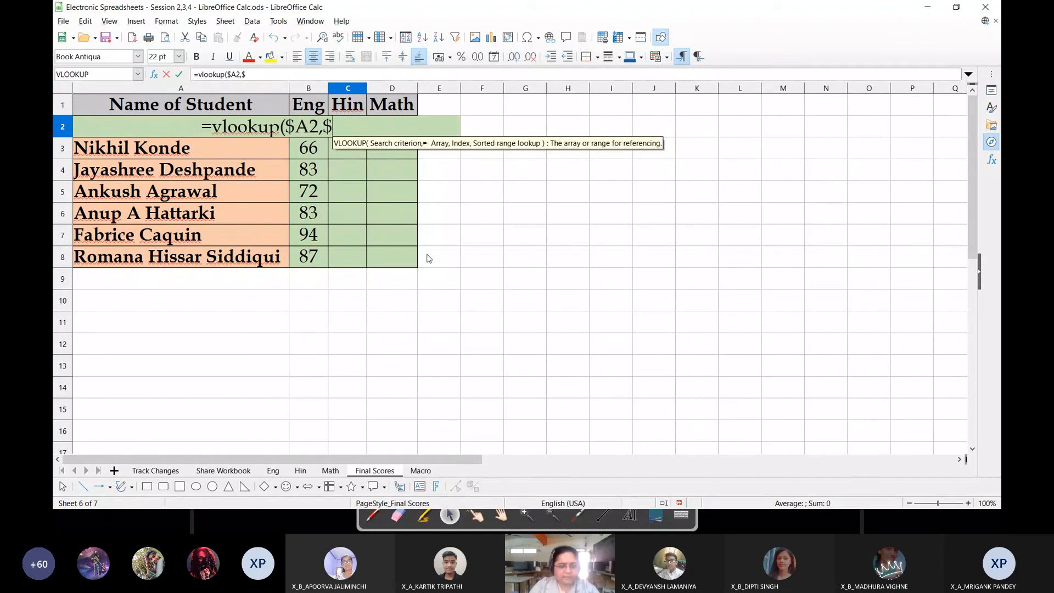
pyautogui.write('Hin')
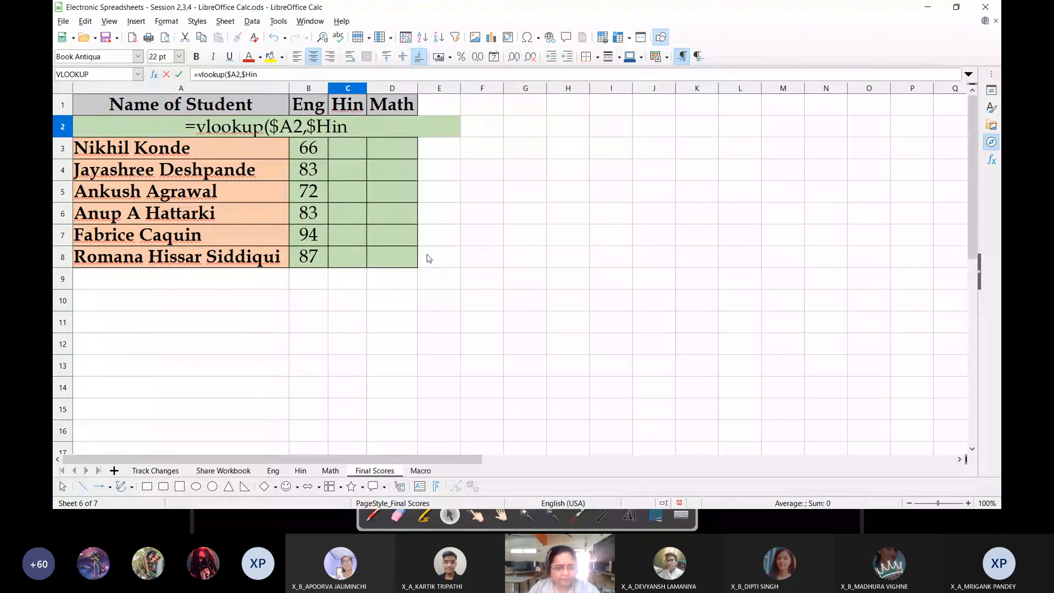
pyautogui.write('.')
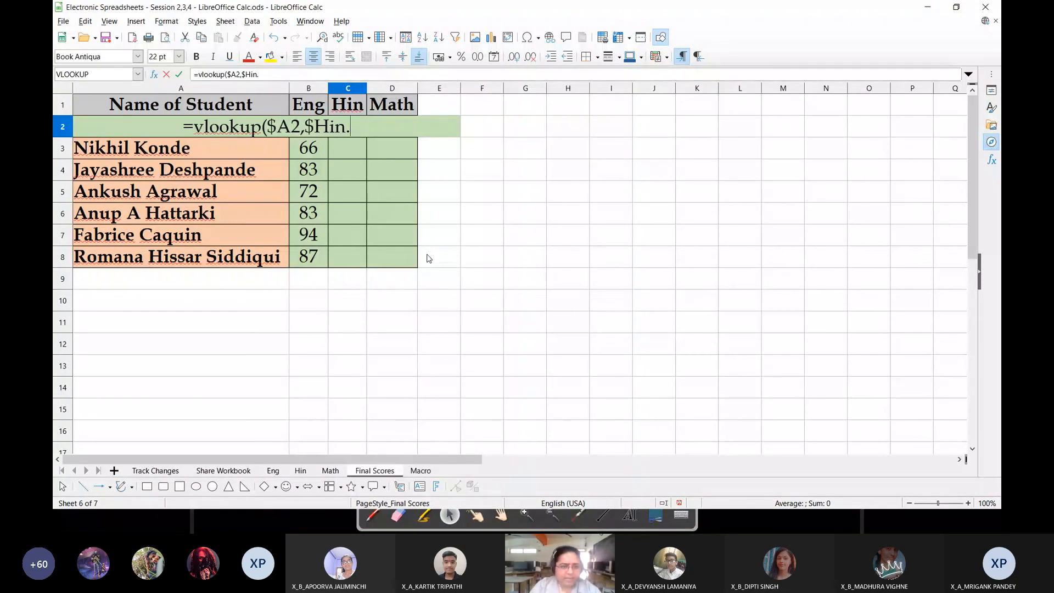
pyautogui.write('A2:')
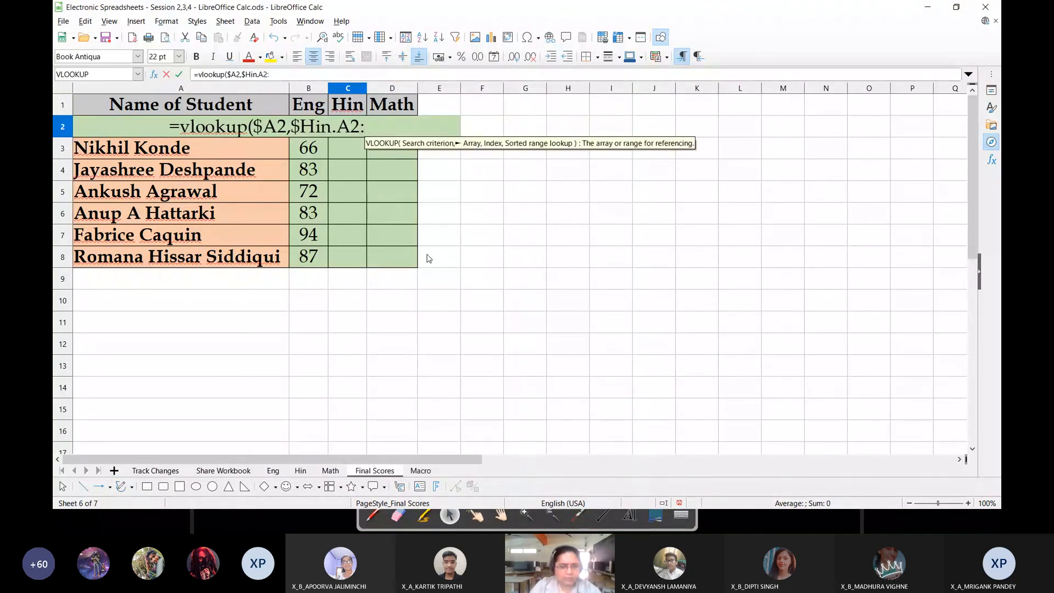
pyautogui.write('C8')
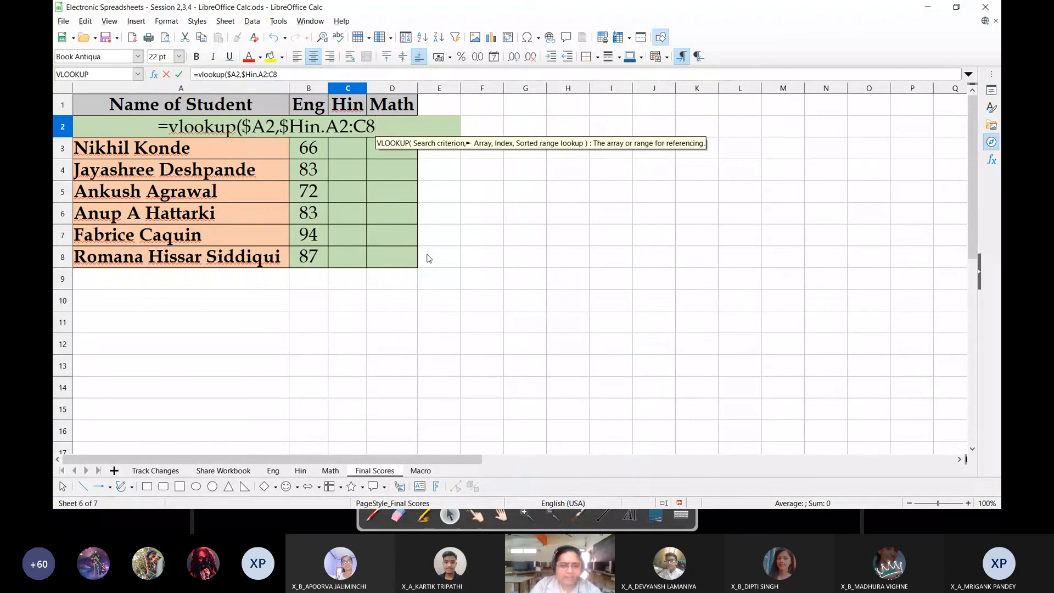
# Make the Hin array in the C2 formula absolute as $Hin.$A$2:$C$8
pyautogui.click(335, 134)
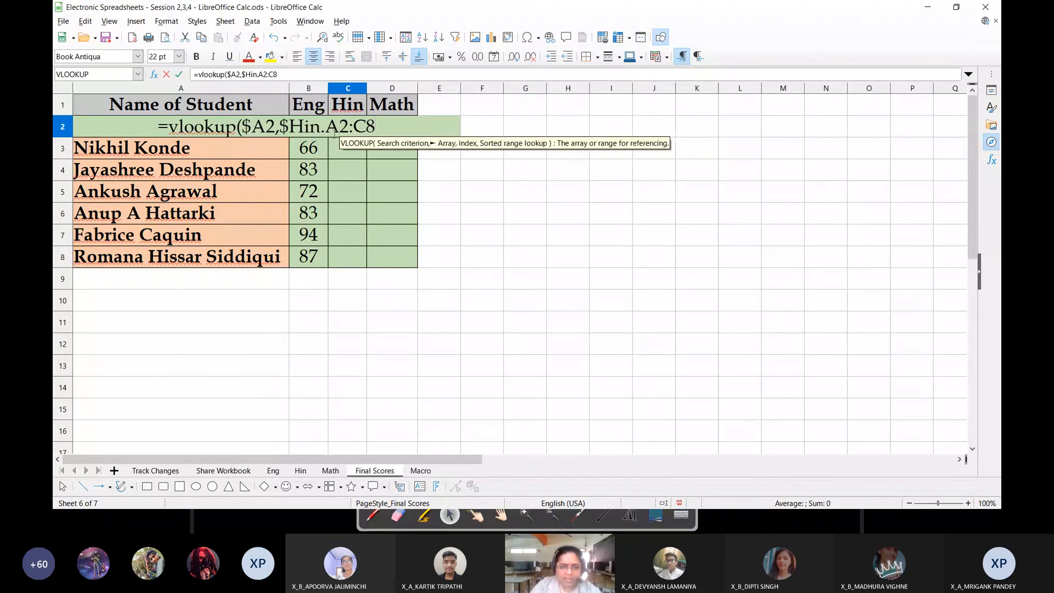
pyautogui.press('Left')
pyautogui.write('$')
pyautogui.press('Right')
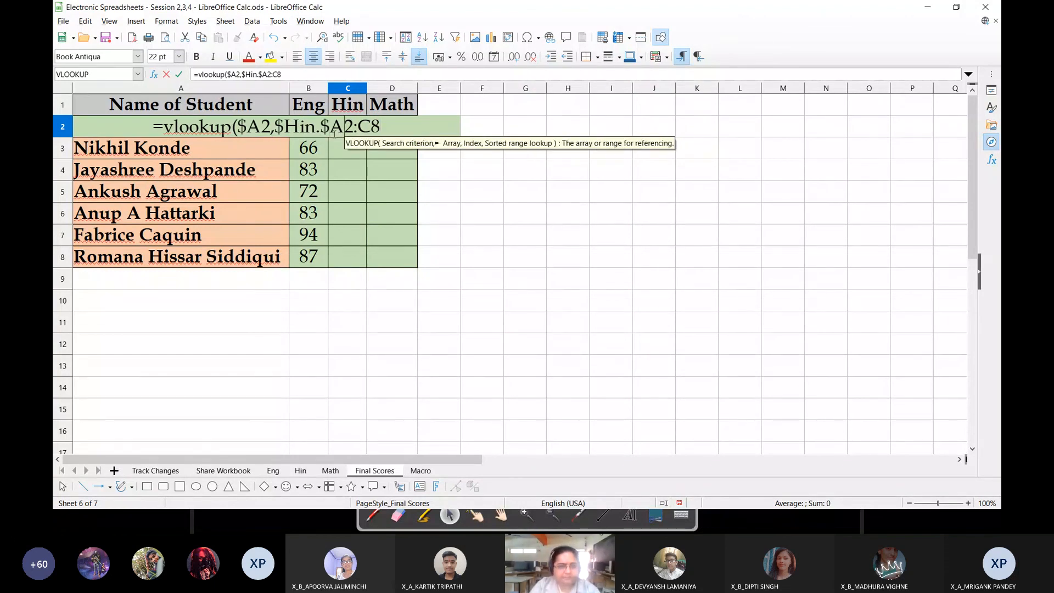
pyautogui.write('$')
pyautogui.press('Right')
pyautogui.press('Right')
pyautogui.write('$')
pyautogui.press('Right')
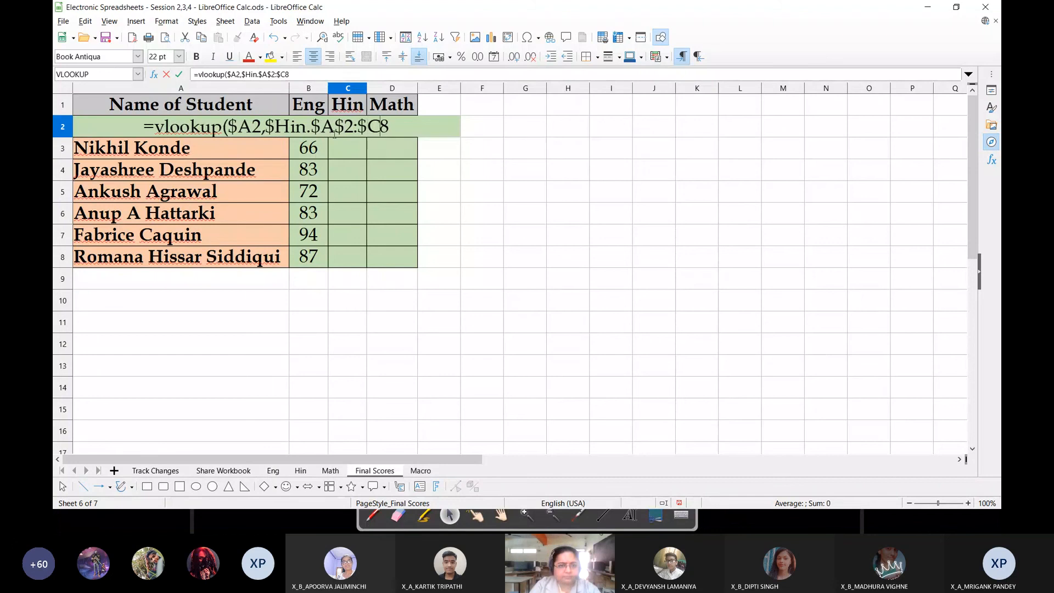
pyautogui.write('$')
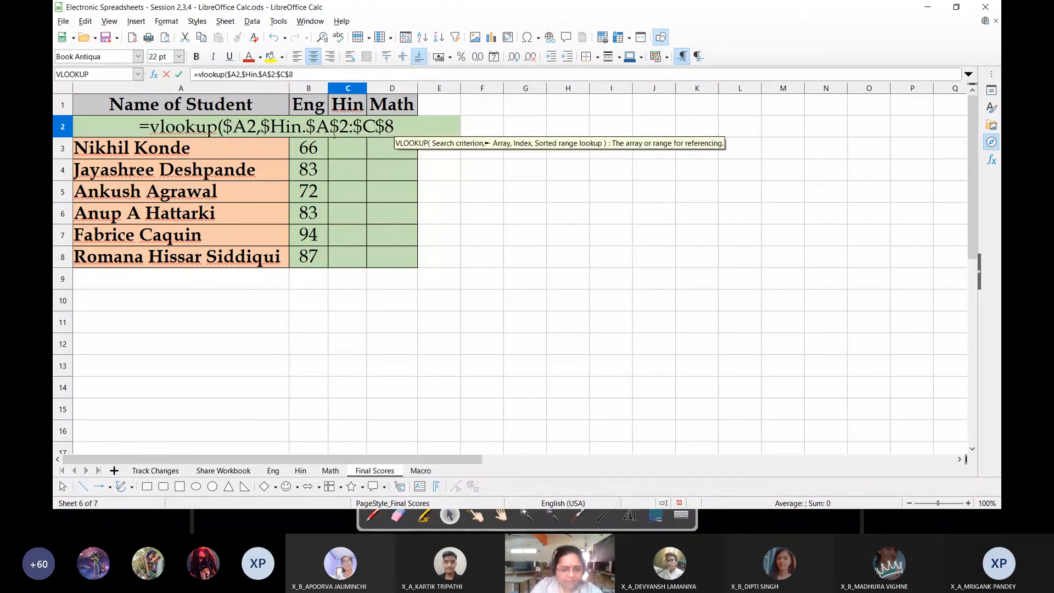
# Complete the C2 VLOOKUP with column index 3 and False for the sorted range lookup, and enter it
pyautogui.write(',')
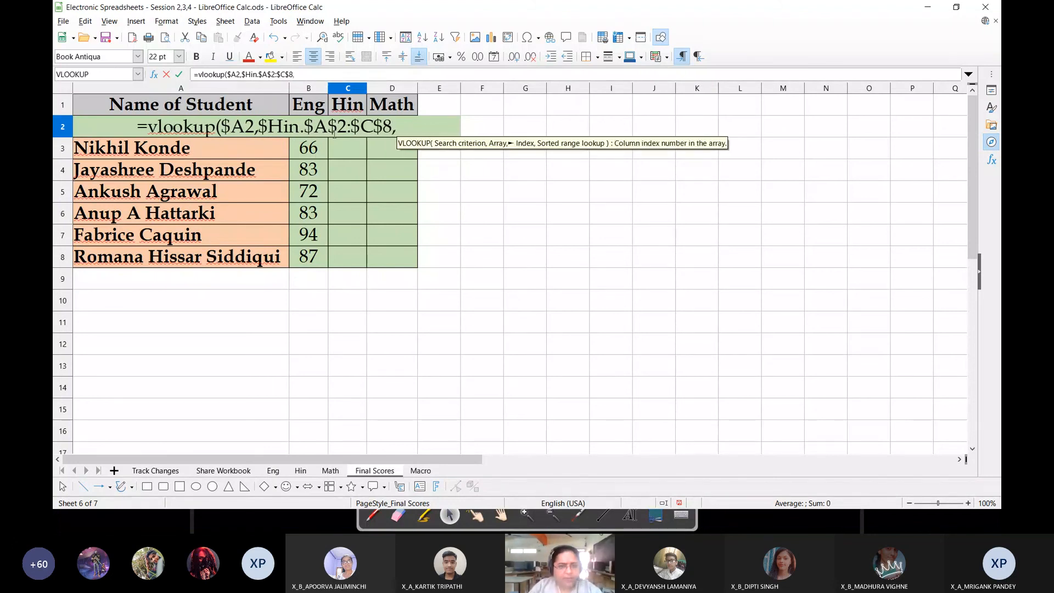
pyautogui.write('3')
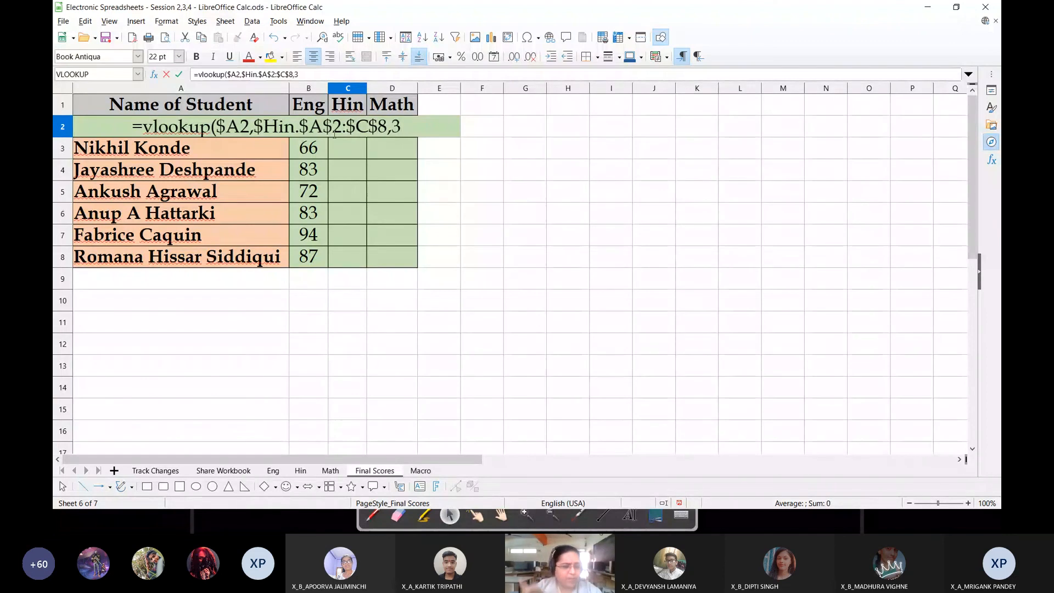
pyautogui.write(',')
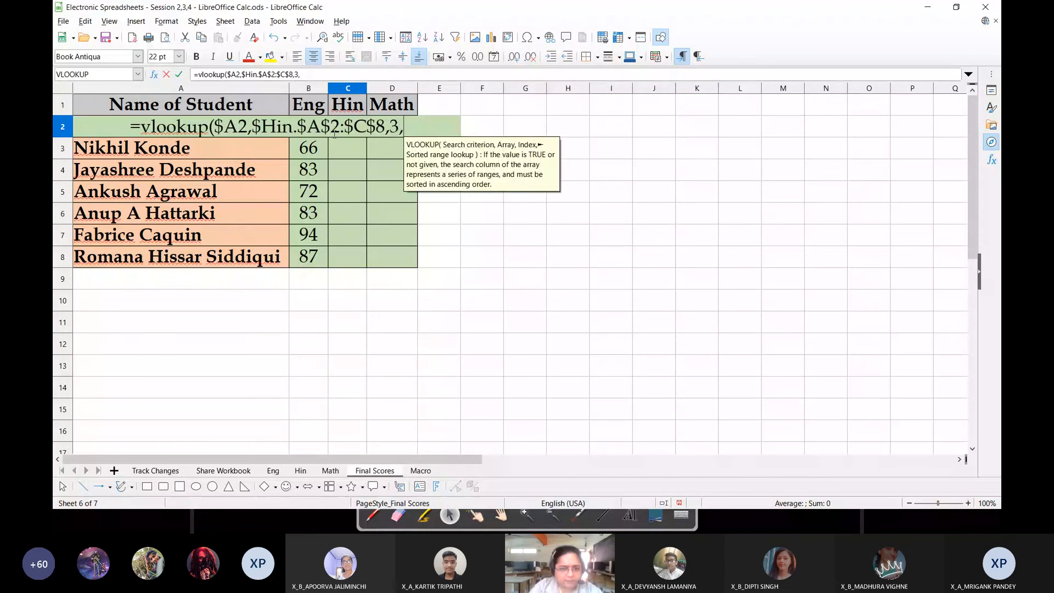
pyautogui.write('False)')
pyautogui.press('Return')
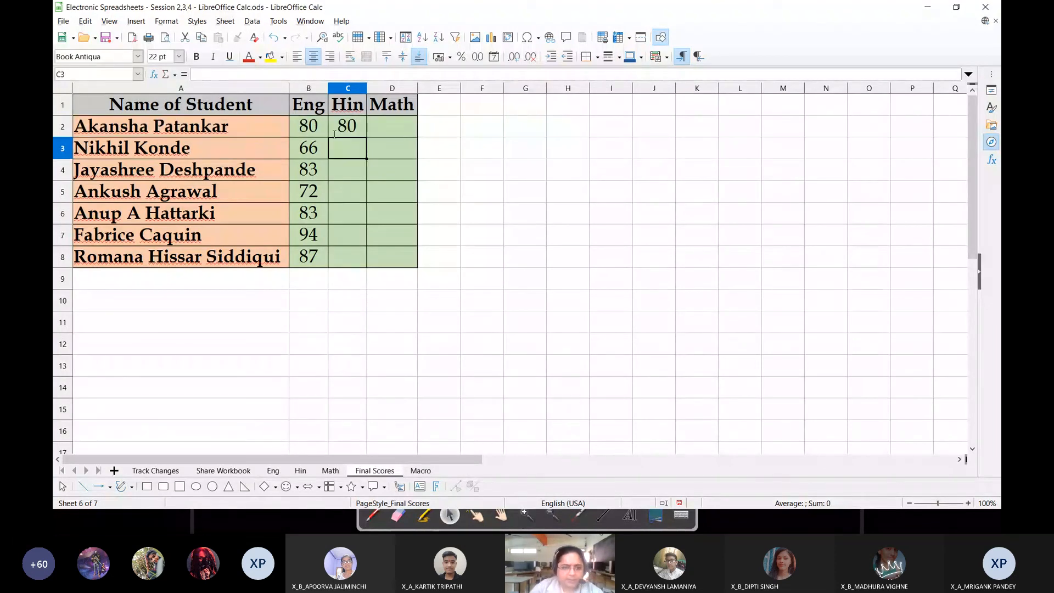
# Check C2 against the student's Hin (Mod) mark on the Hin sheet and fill the C2 formula down through C8 on Final Scores
pyautogui.click(340, 130)
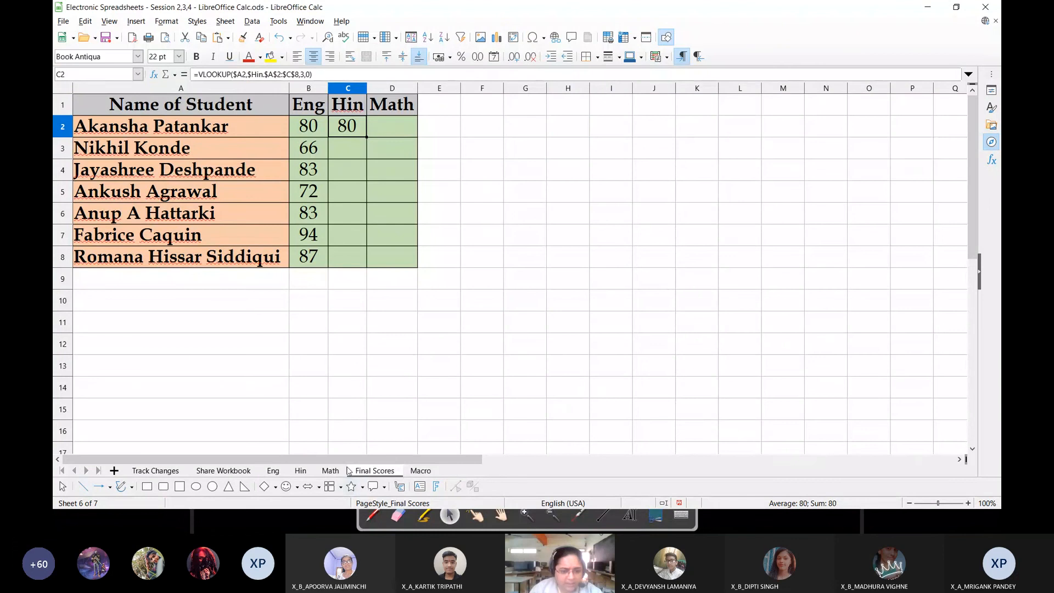
pyautogui.click(301, 471)
pyautogui.click(164, 218)
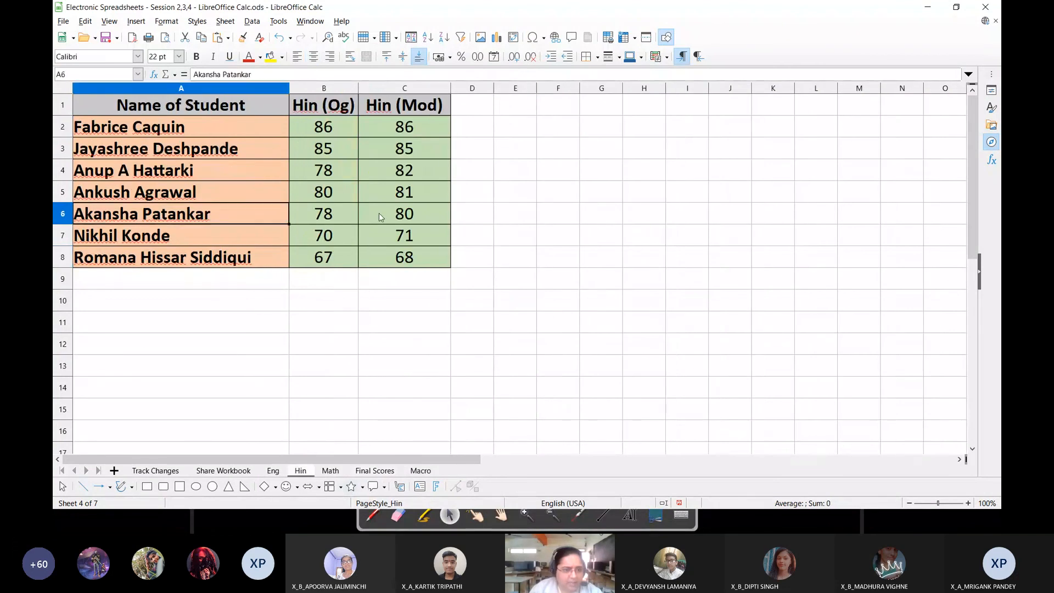
pyautogui.click(398, 216)
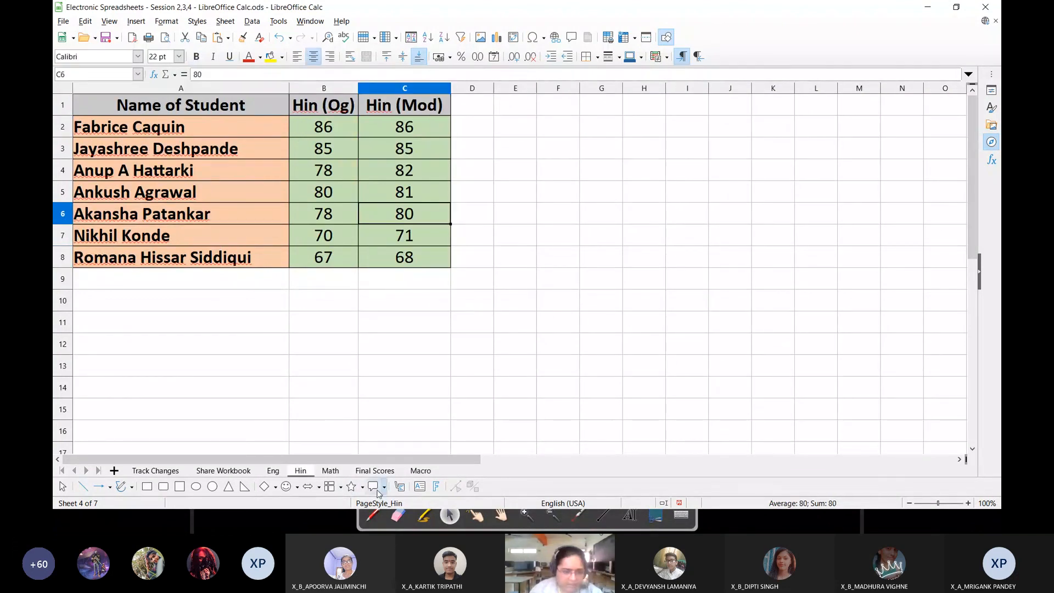
pyautogui.click(369, 472)
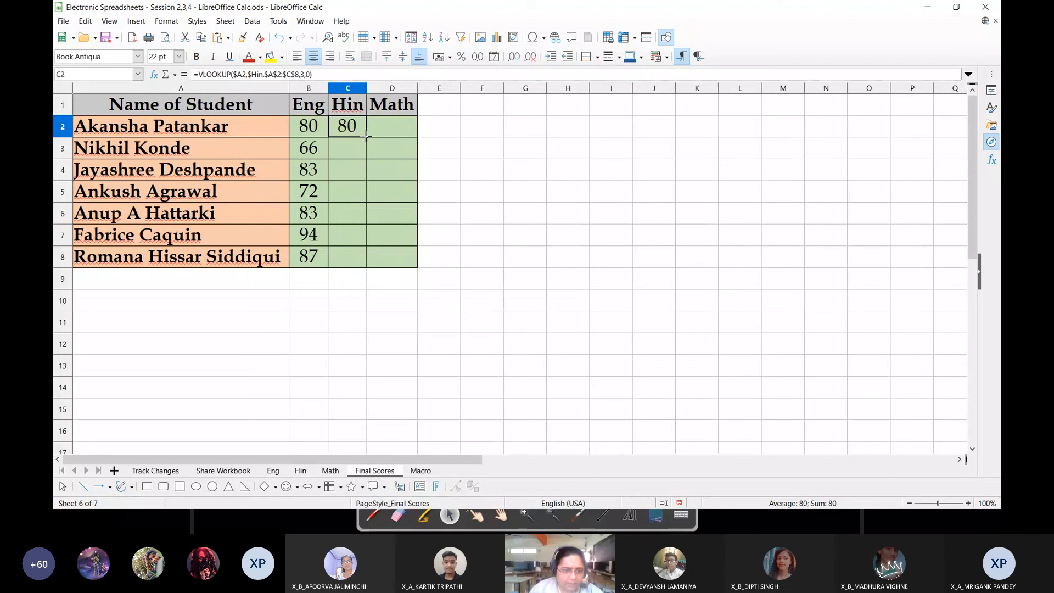
pyautogui.moveTo(367, 136); pyautogui.dragTo(364, 262)
pyautogui.click(480, 307)
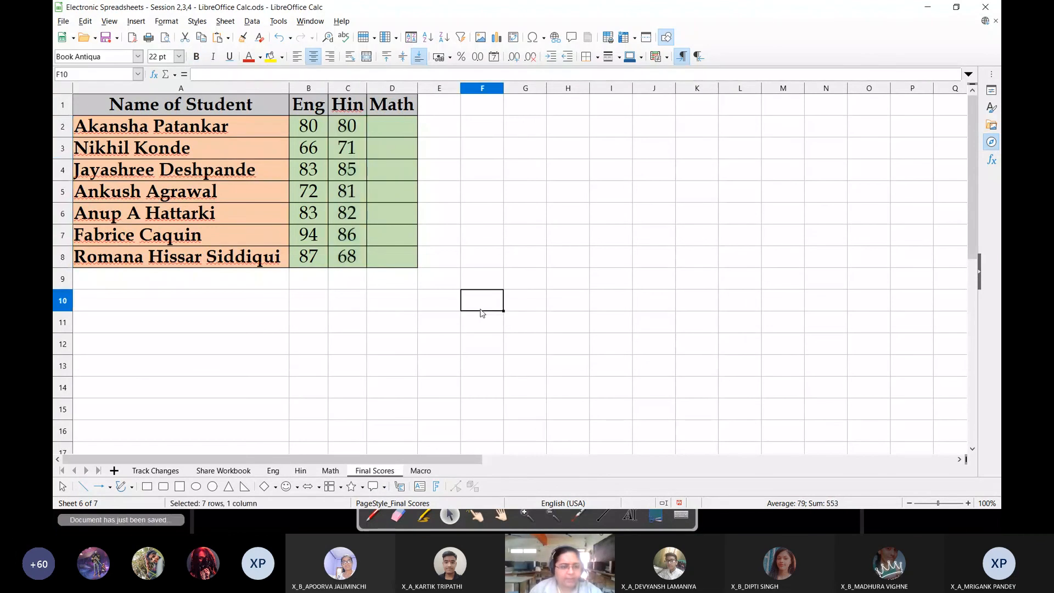
# Check the Hin mark in row 7 of Final Scores against the same student's Hin (Mod) mark on the Hin sheet
pyautogui.click(116, 240)
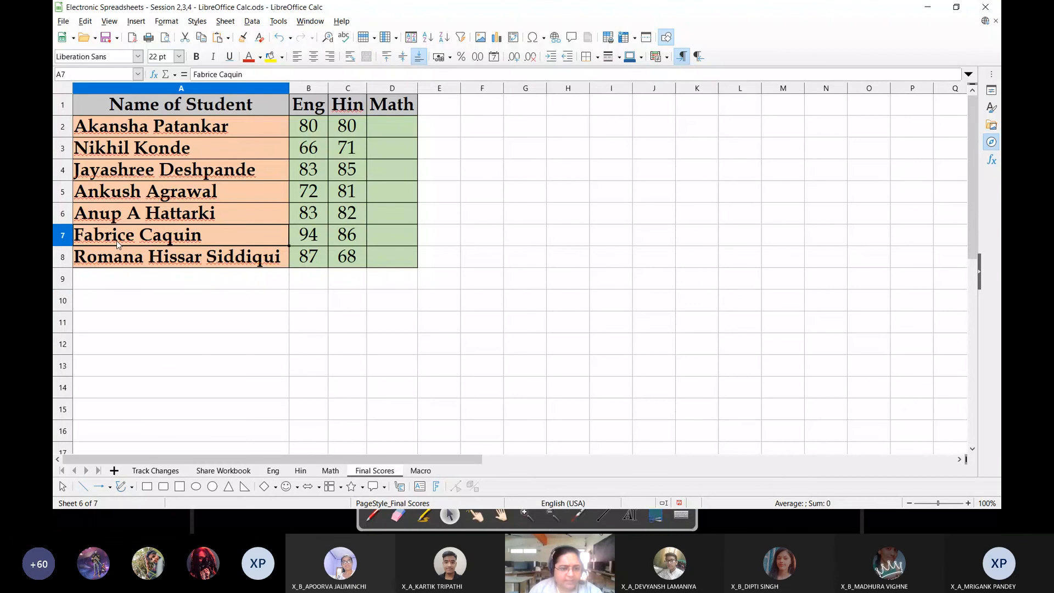
pyautogui.click(301, 471)
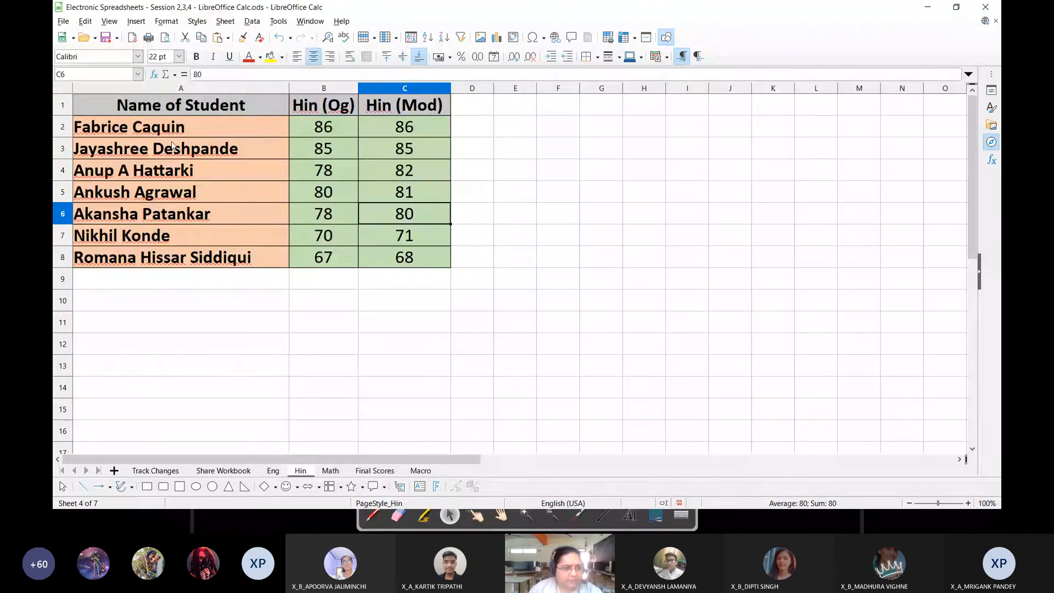
pyautogui.click(184, 129)
pyautogui.click(399, 129)
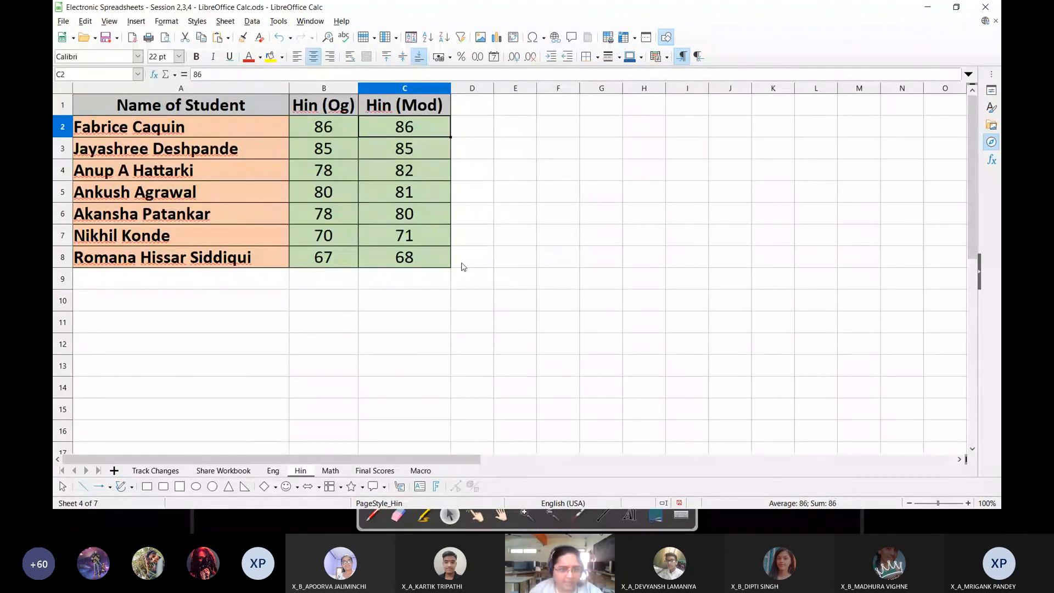
pyautogui.click(366, 471)
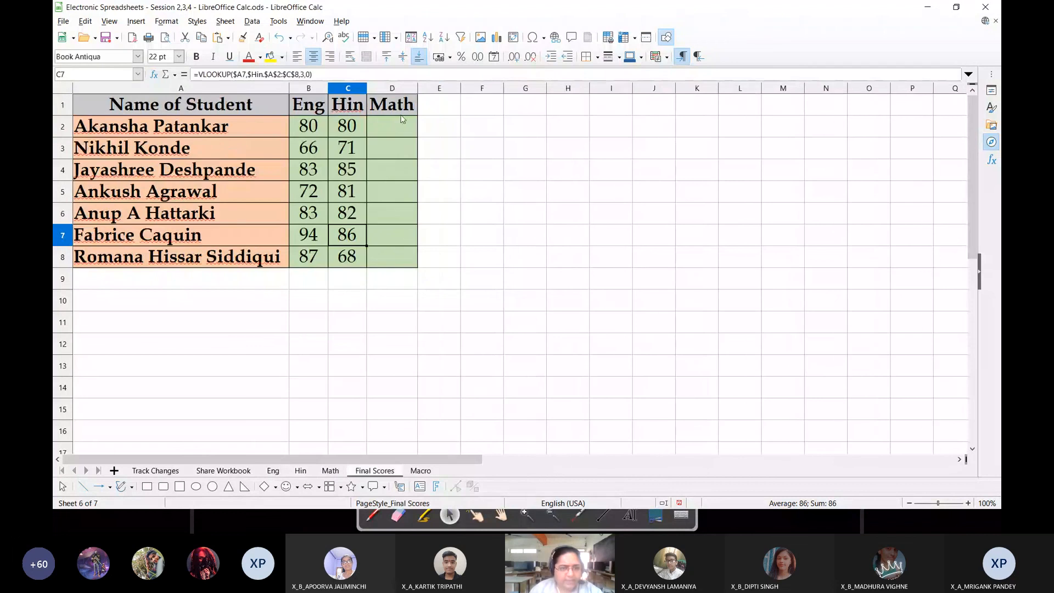
# Start a VLOOKUP in D2 on Final Scores with $A2 as the search criterion
pyautogui.click(398, 121)
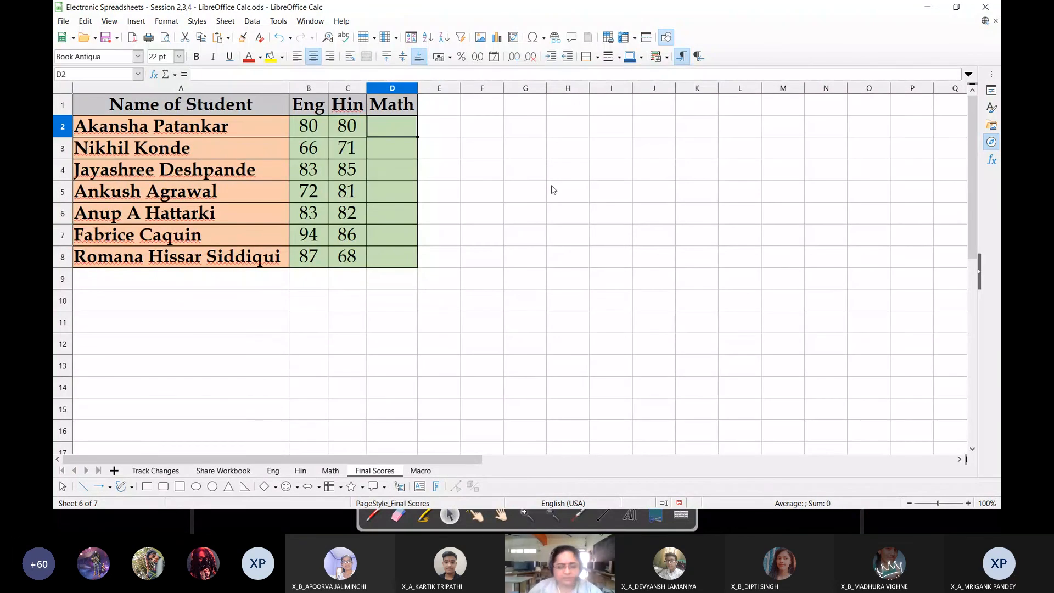
pyautogui.write('=')
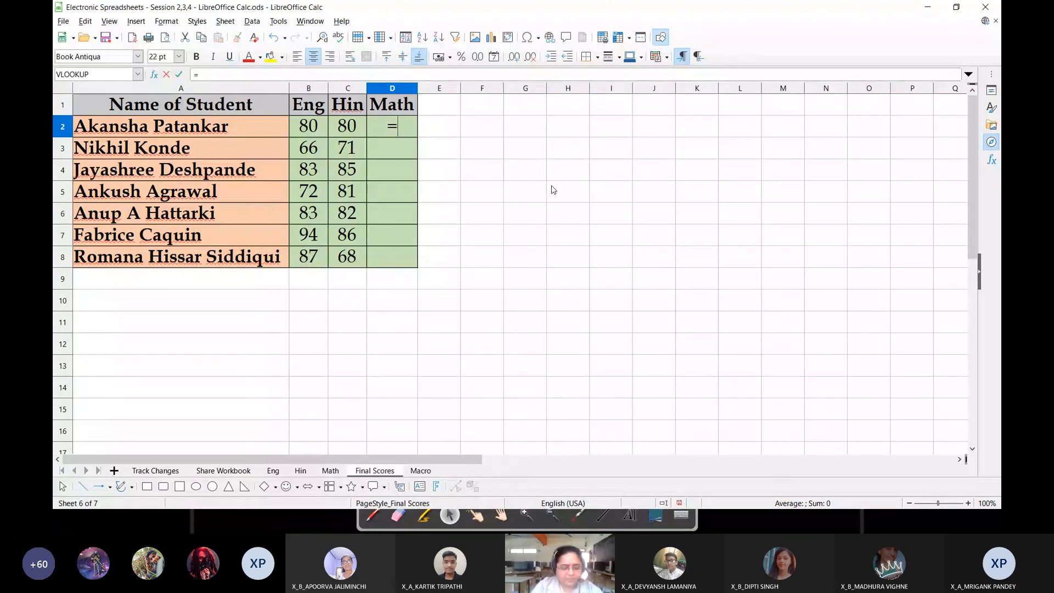
pyautogui.write('vlooku')
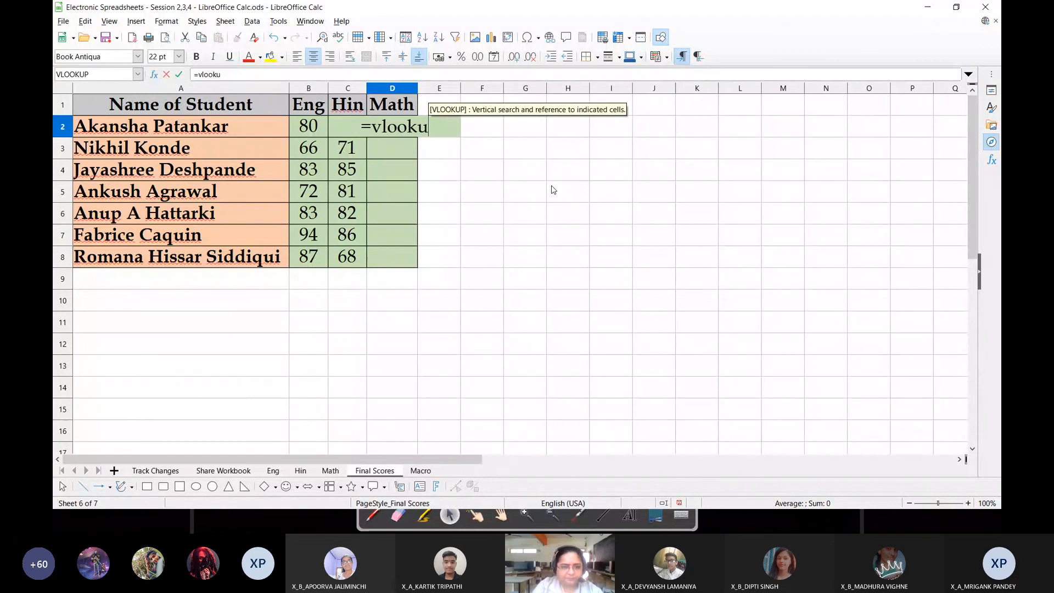
pyautogui.write('p(')
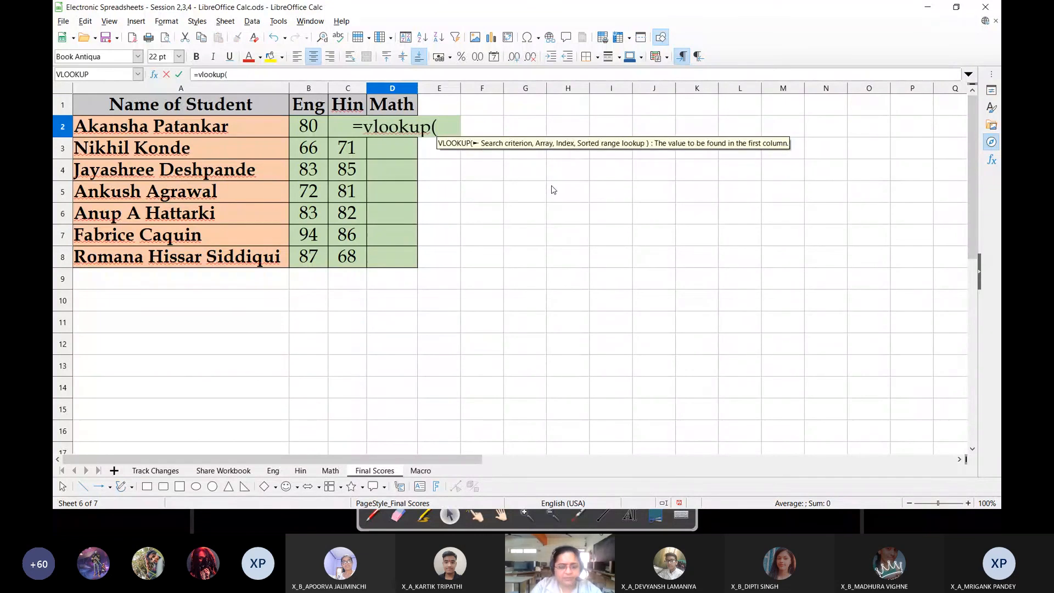
pyautogui.write('$A2,')
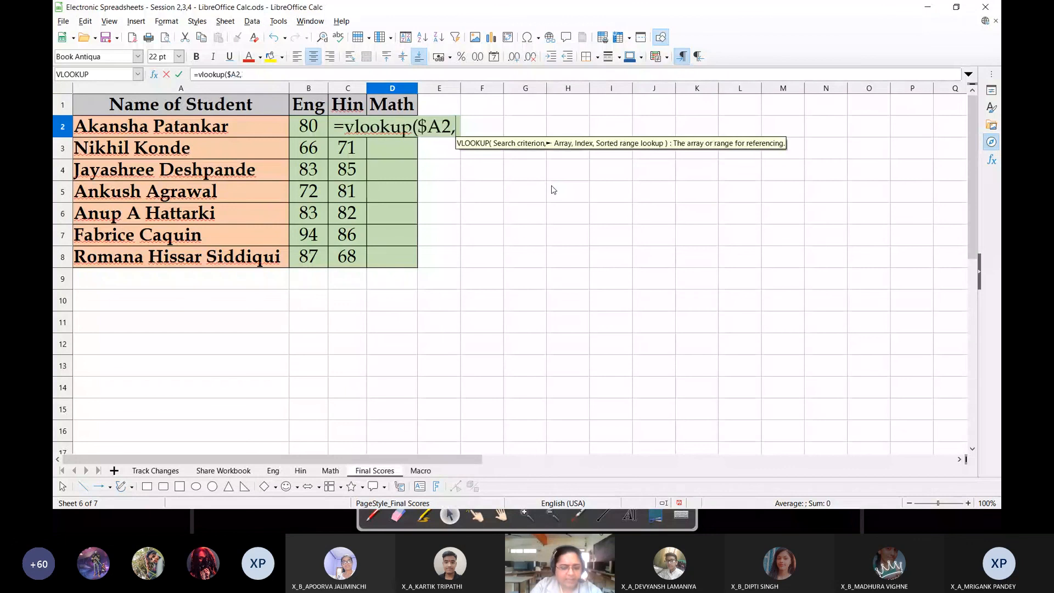
# Enter the absolute range $Math.$A$2:$C$8 as the array in the D2 VLOOKUP formula
pyautogui.write('$')
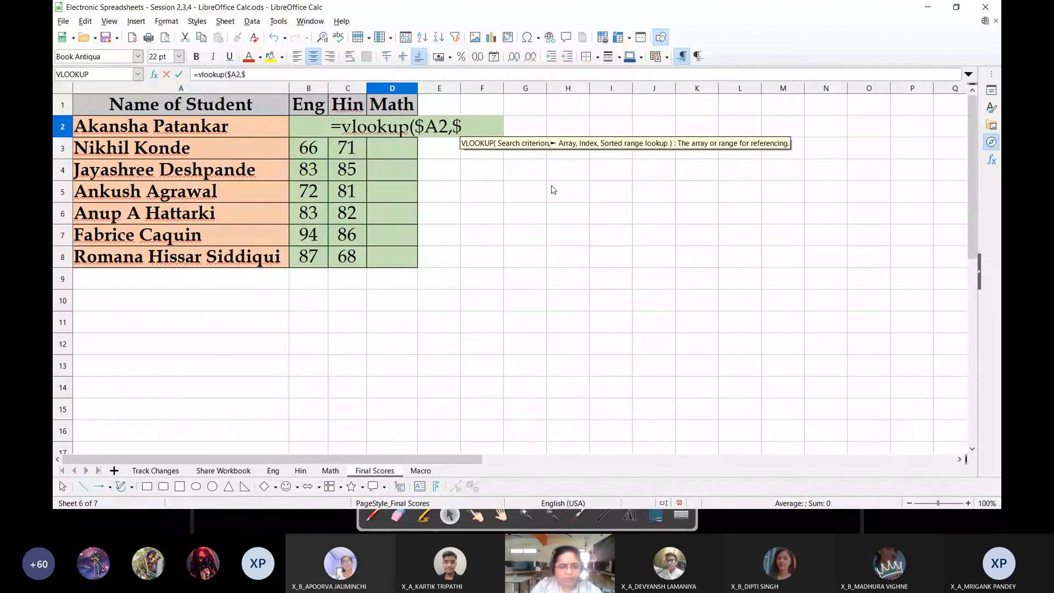
pyautogui.write('Math')
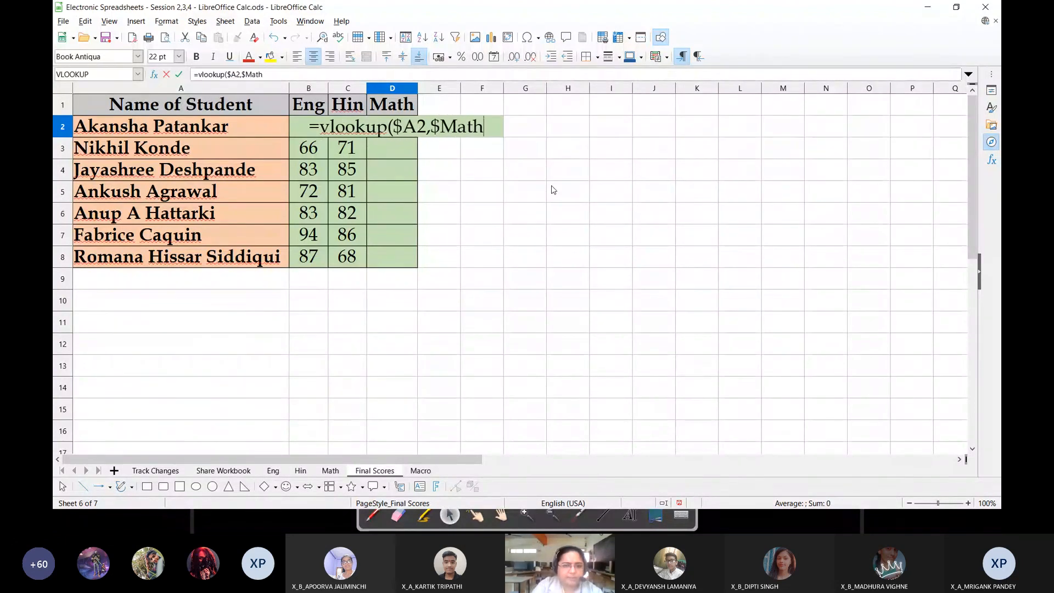
pyautogui.write('.')
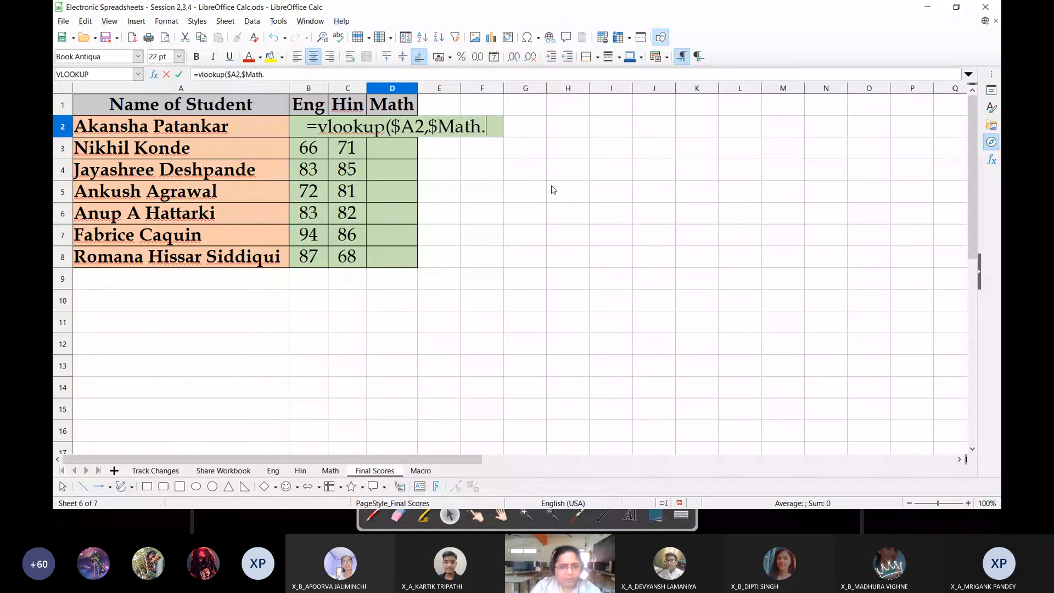
pyautogui.write('$A2:')
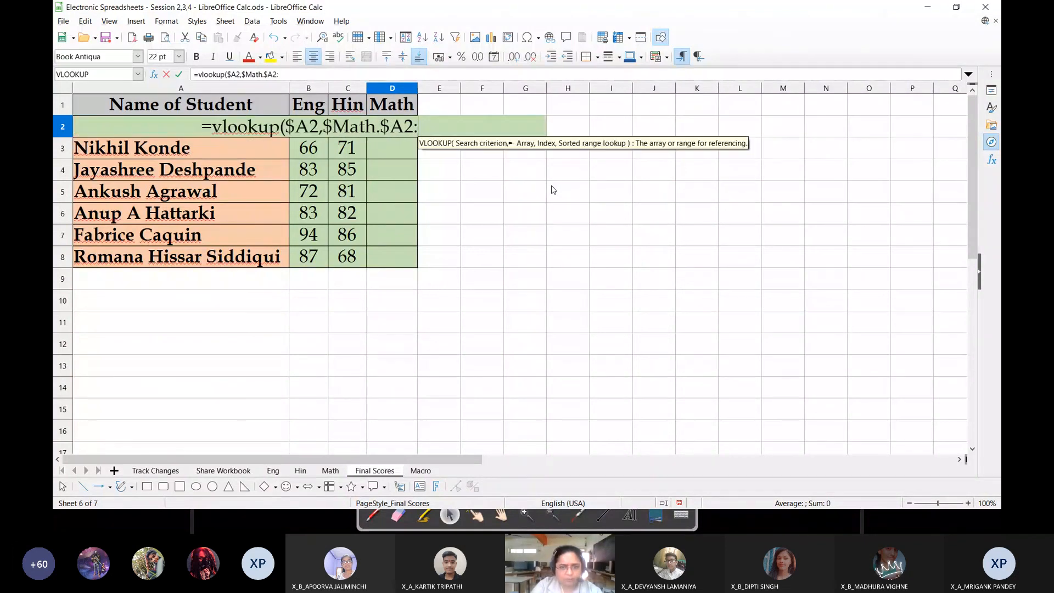
pyautogui.press('BackSpace')
pyautogui.press('BackSpace')
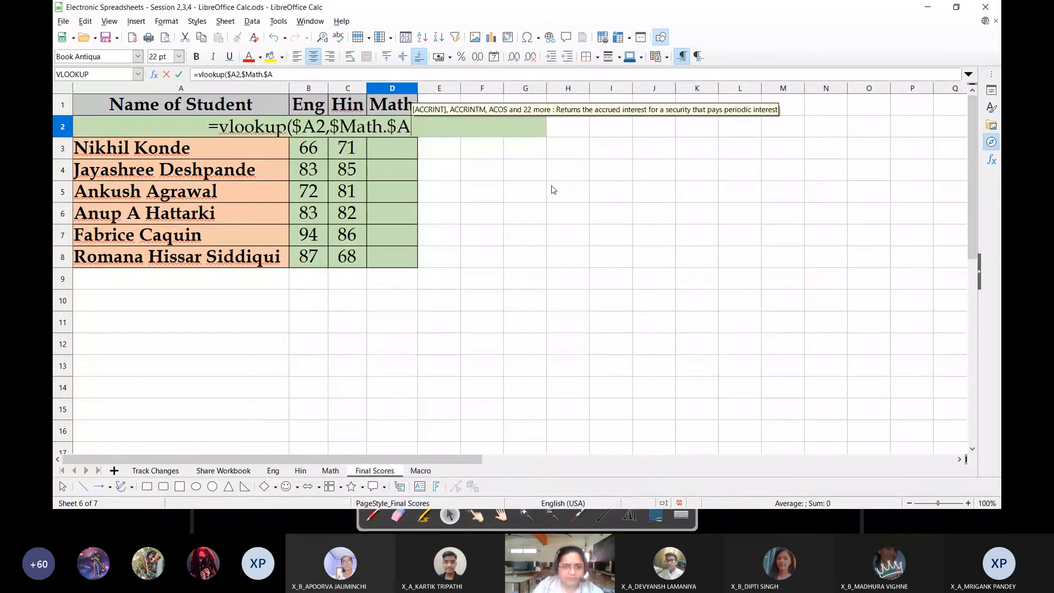
pyautogui.write('$')
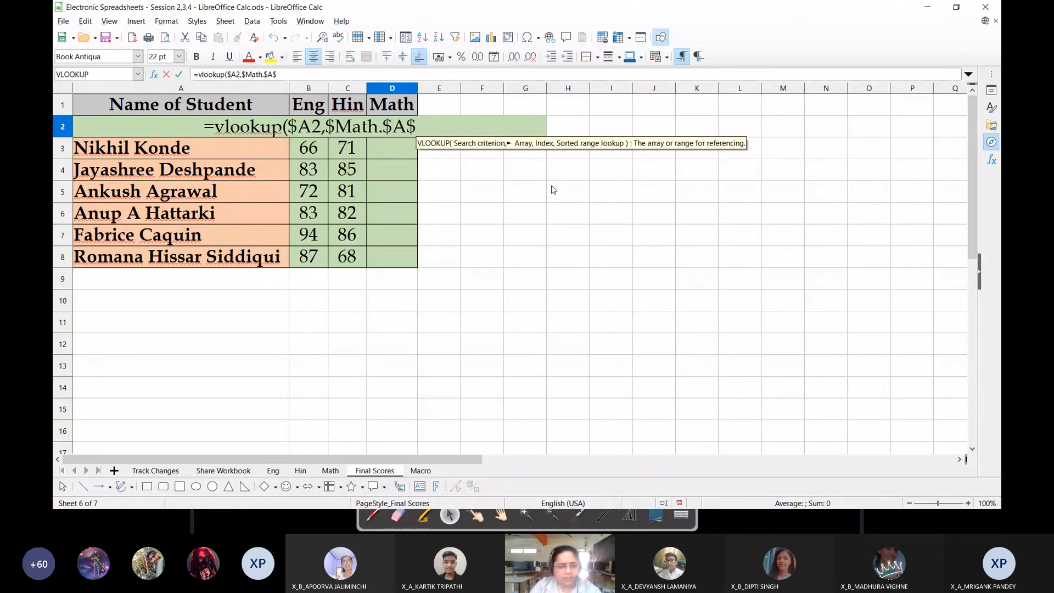
pyautogui.write('2:')
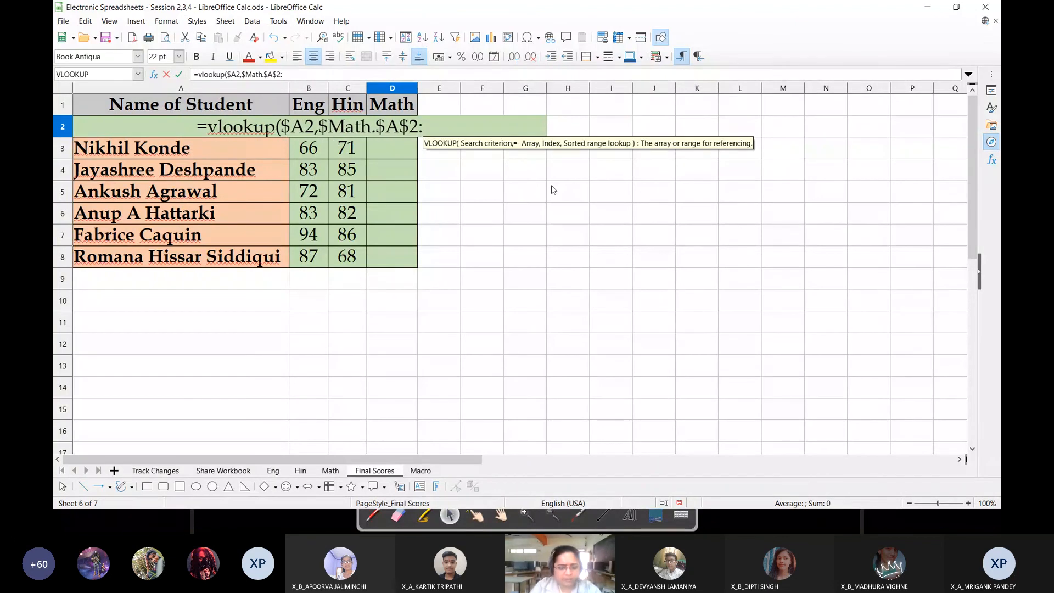
pyautogui.write('$C:')
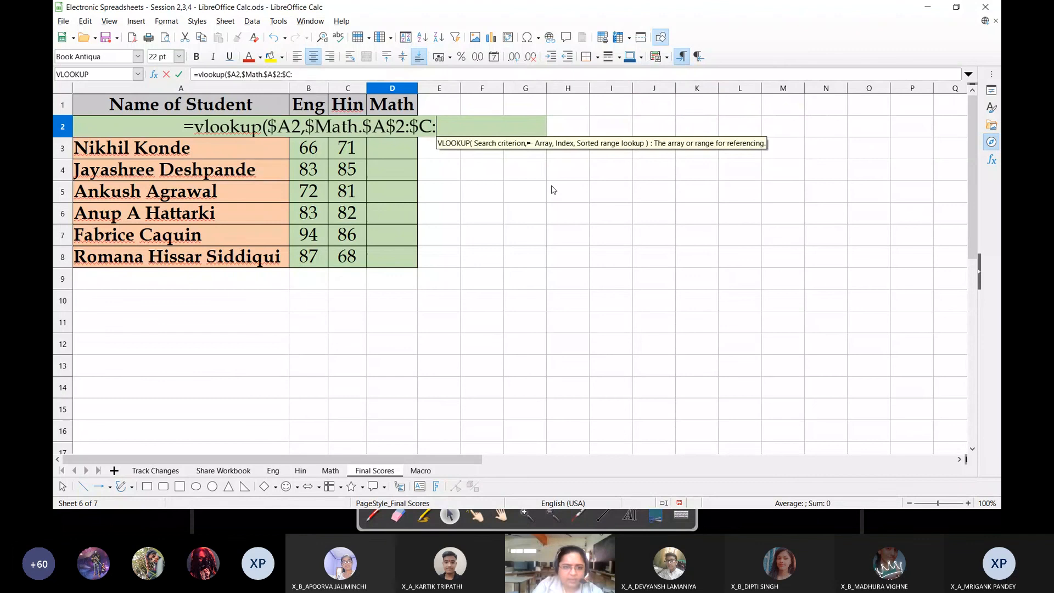
pyautogui.press('BackSpace')
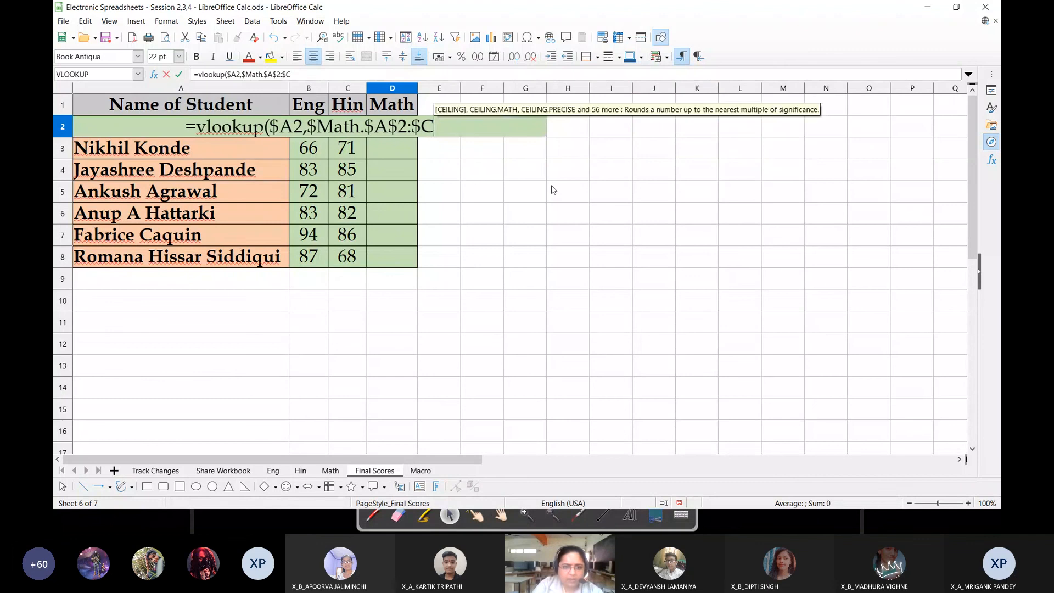
pyautogui.write('$8')
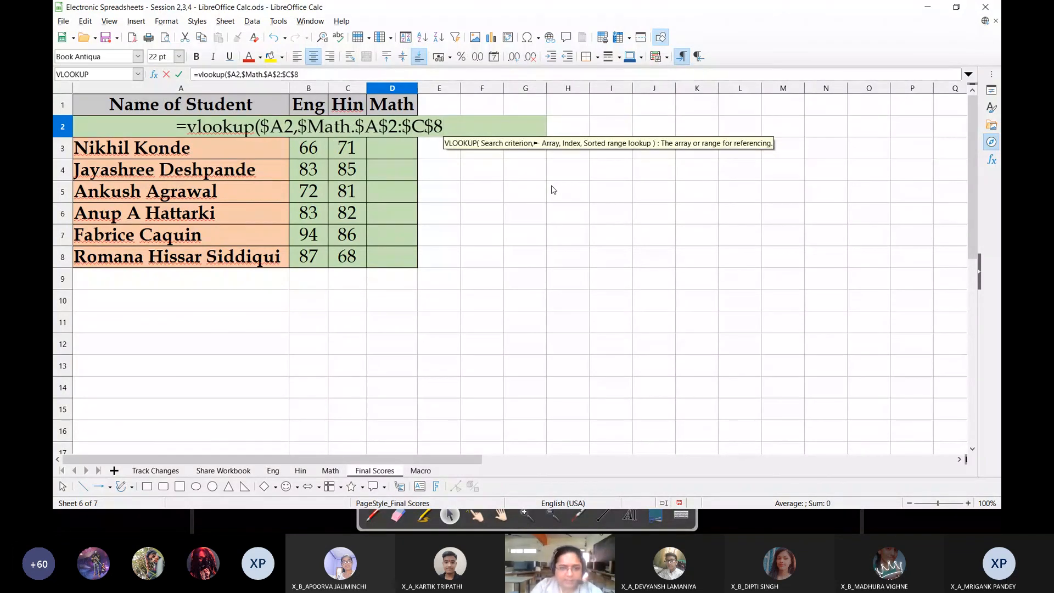
# Complete the D2 VLOOKUP with column index 3 and False for the sorted range lookup, and enter it
pyautogui.write(',')
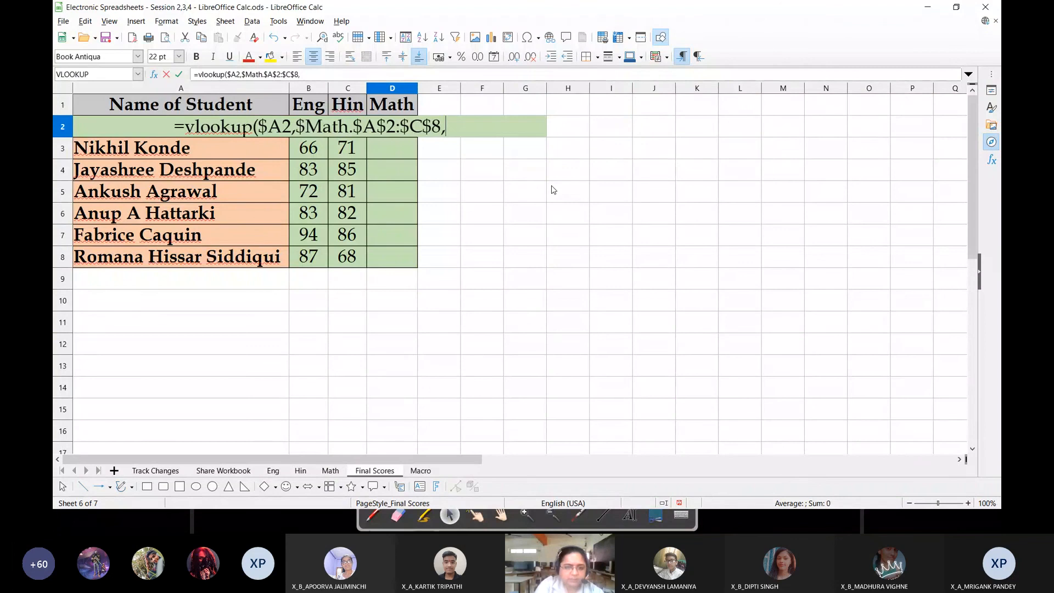
pyautogui.write('3,False')
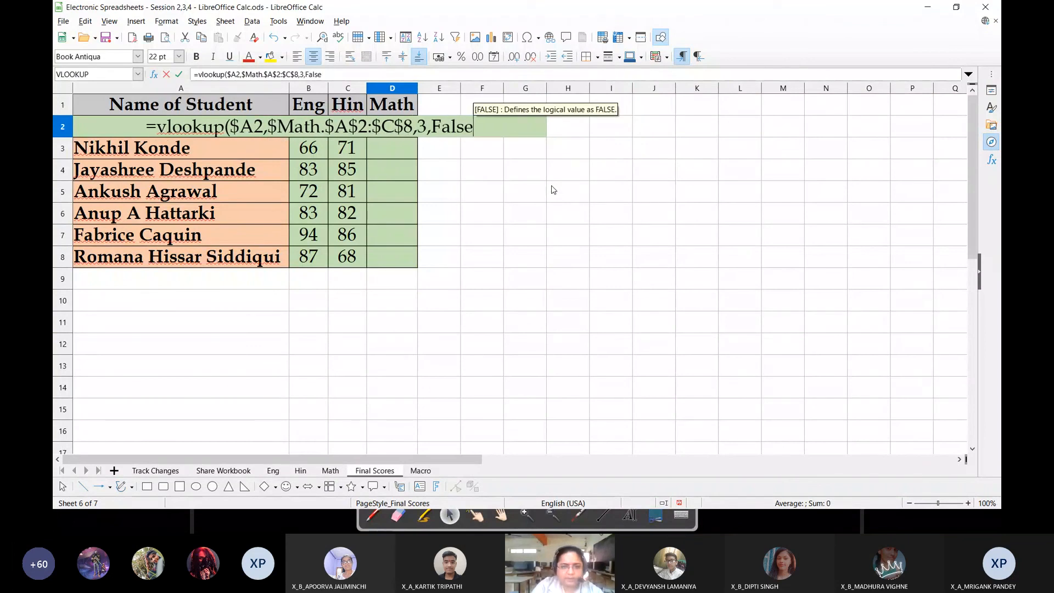
pyautogui.write(')')
pyautogui.press('Return')
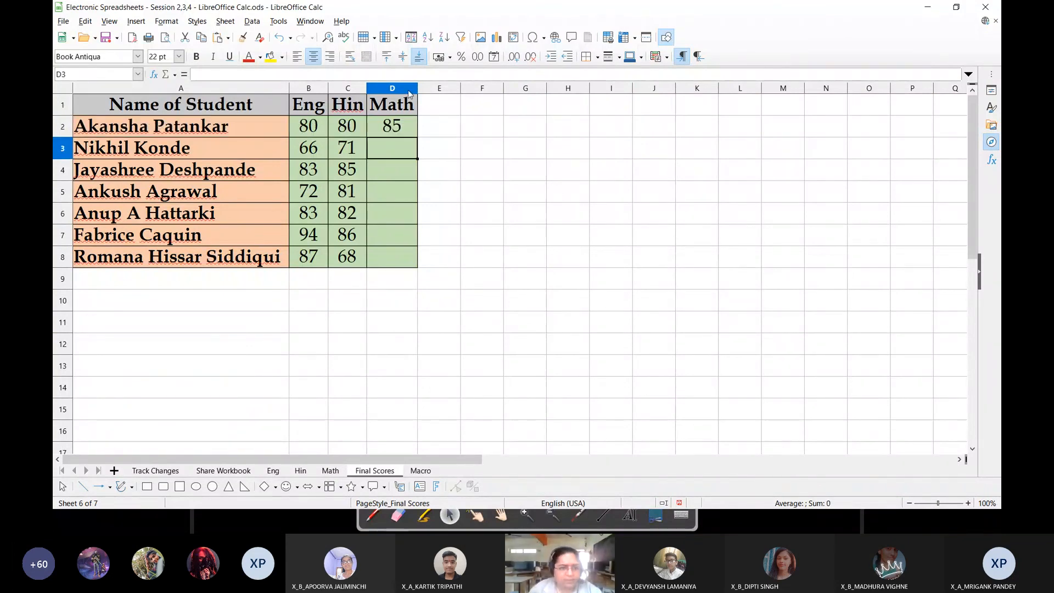
# Check D2 against the student's Math (Mod) mark on the Math sheet and fill the D2 formula down through D8 on Final Scores
pyautogui.click(407, 125)
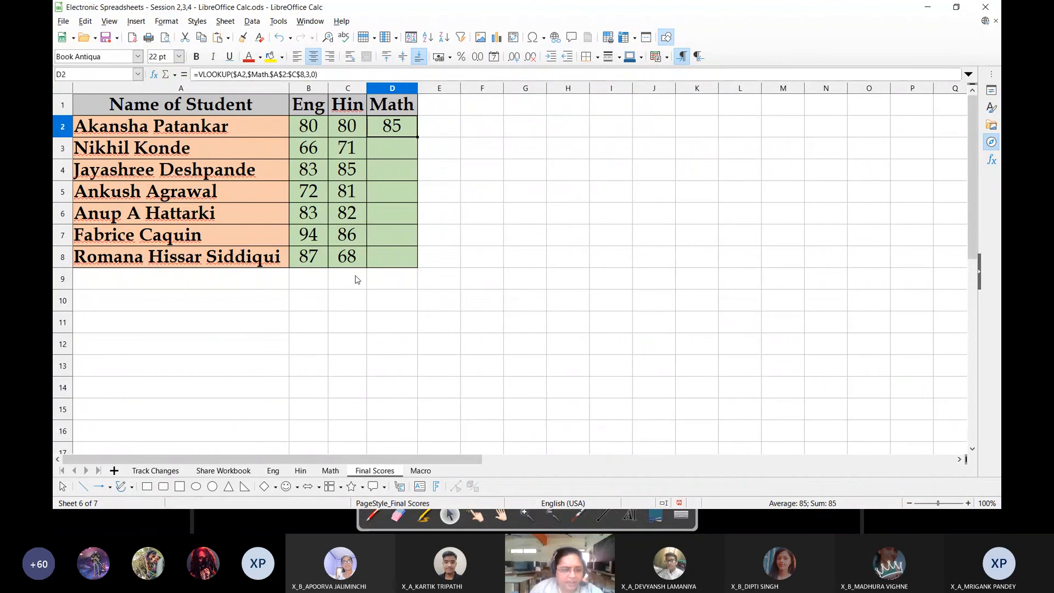
pyautogui.click(324, 470)
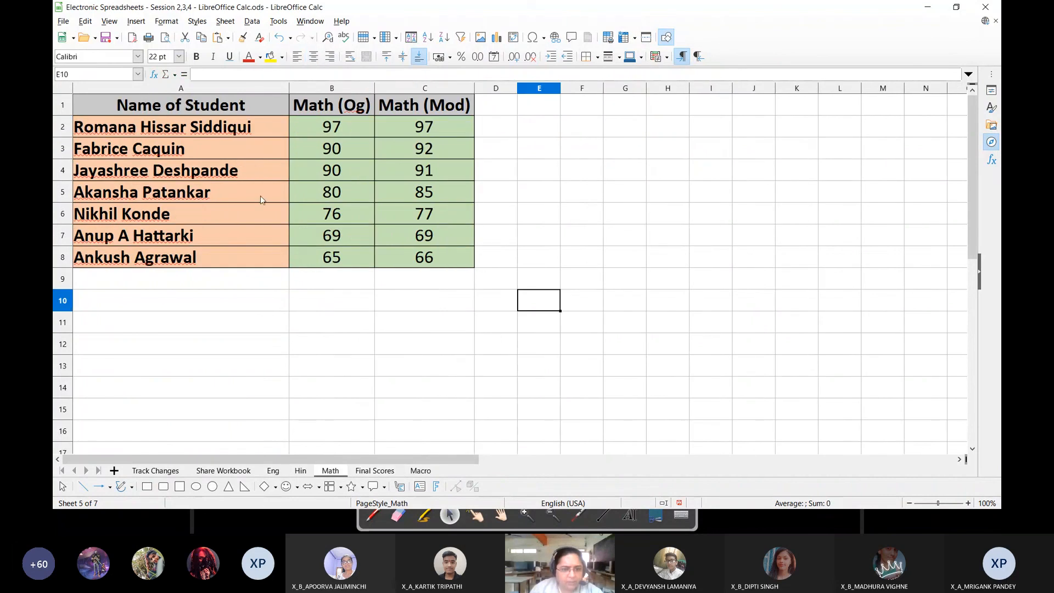
pyautogui.click(431, 199)
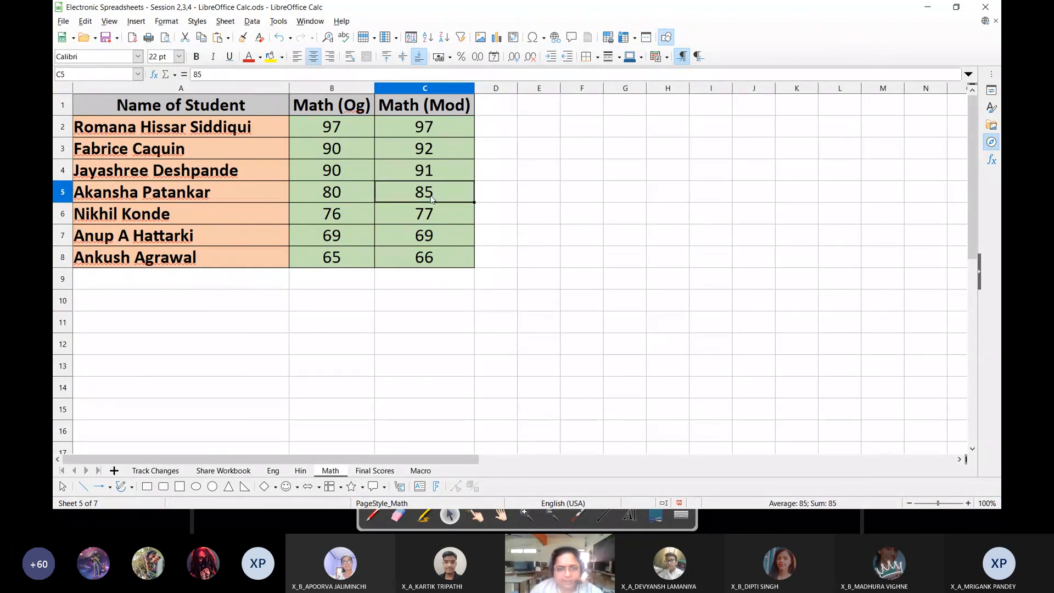
pyautogui.click(379, 472)
pyautogui.moveTo(416, 136); pyautogui.dragTo(414, 262)
pyautogui.click(480, 257)
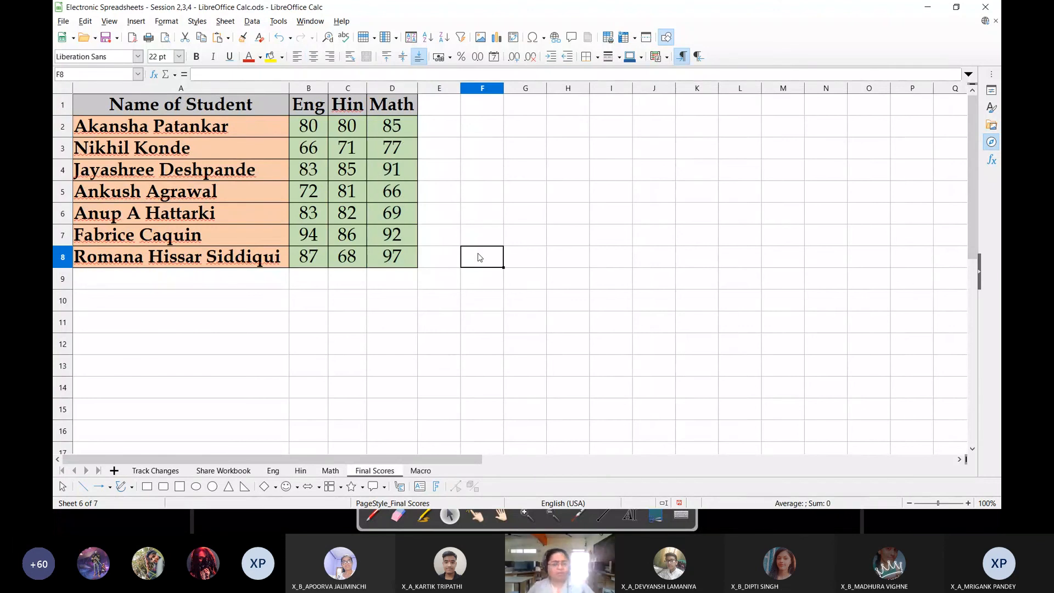
# Review the filled marks in B2:D8, the whole table A2:D8 and the VLOOKUP formula in B2 on Final Scores
pyautogui.click(314, 127)
pyautogui.moveTo(315, 127); pyautogui.dragTo(406, 258)
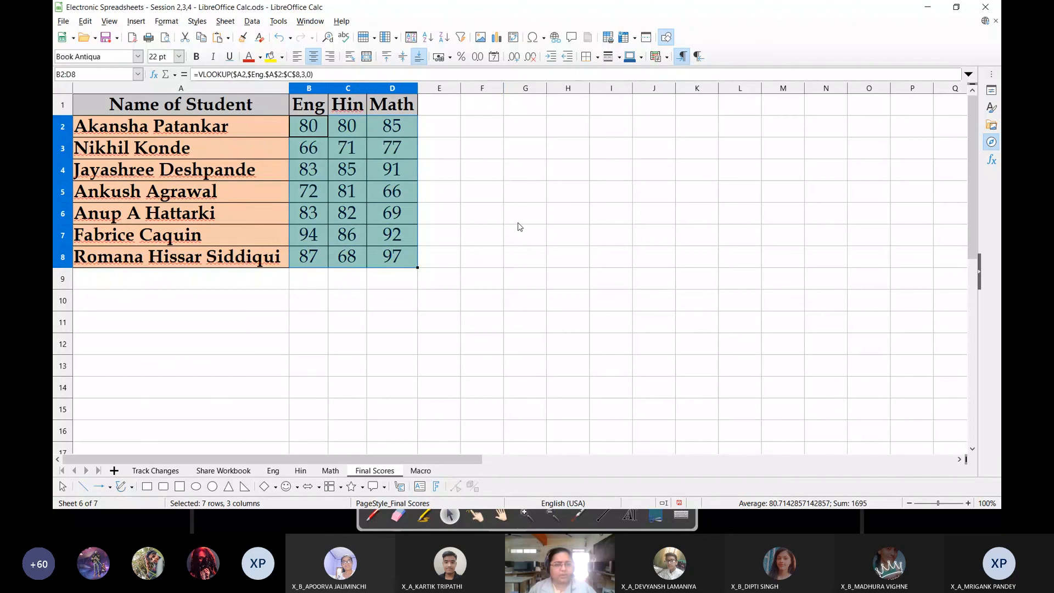
pyautogui.moveTo(147, 132); pyautogui.dragTo(392, 261)
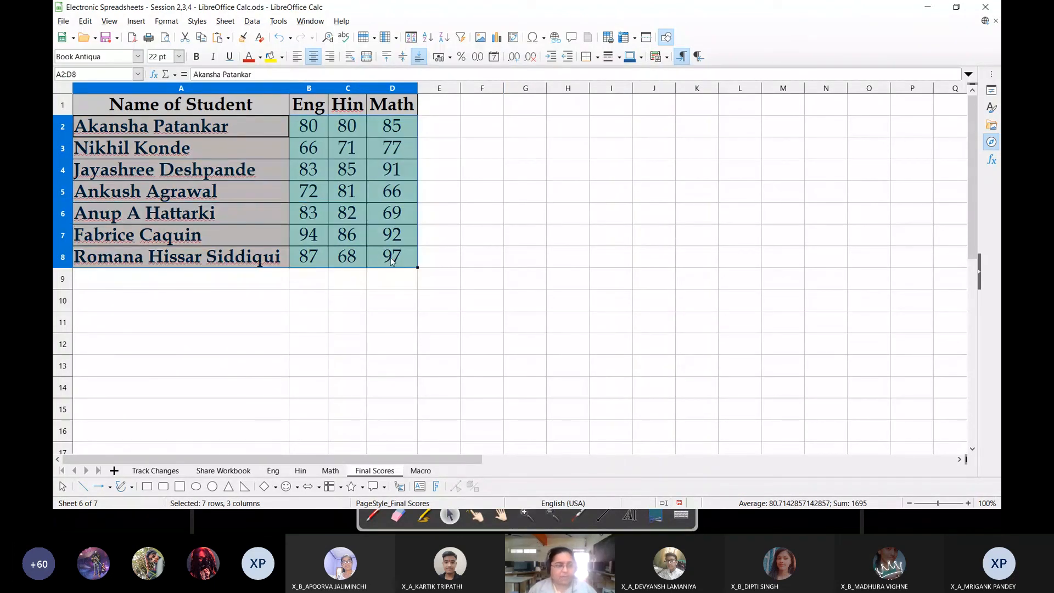
pyautogui.click(307, 131)
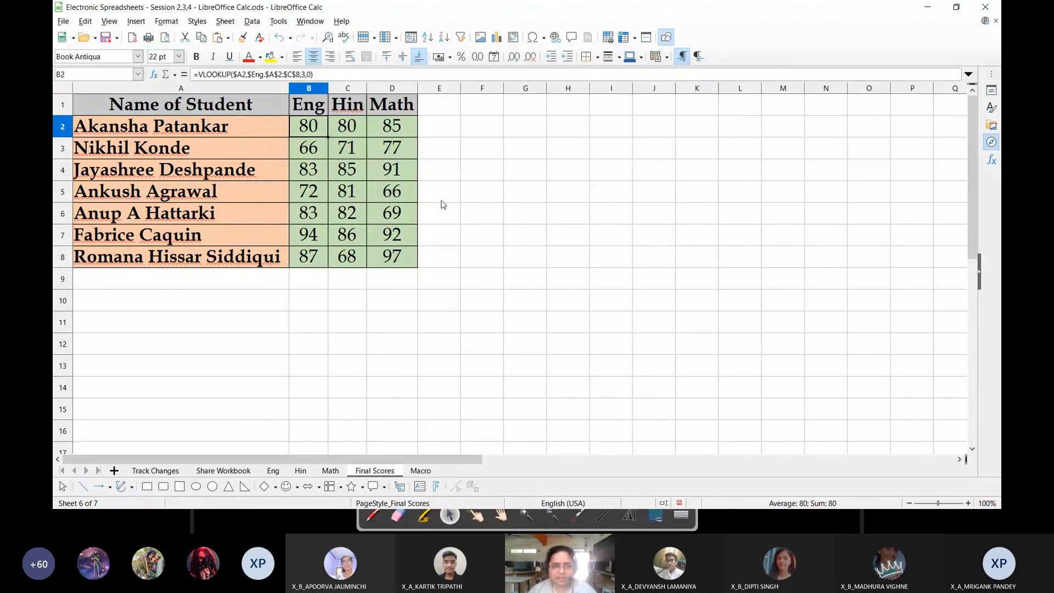
pyautogui.click(554, 278)
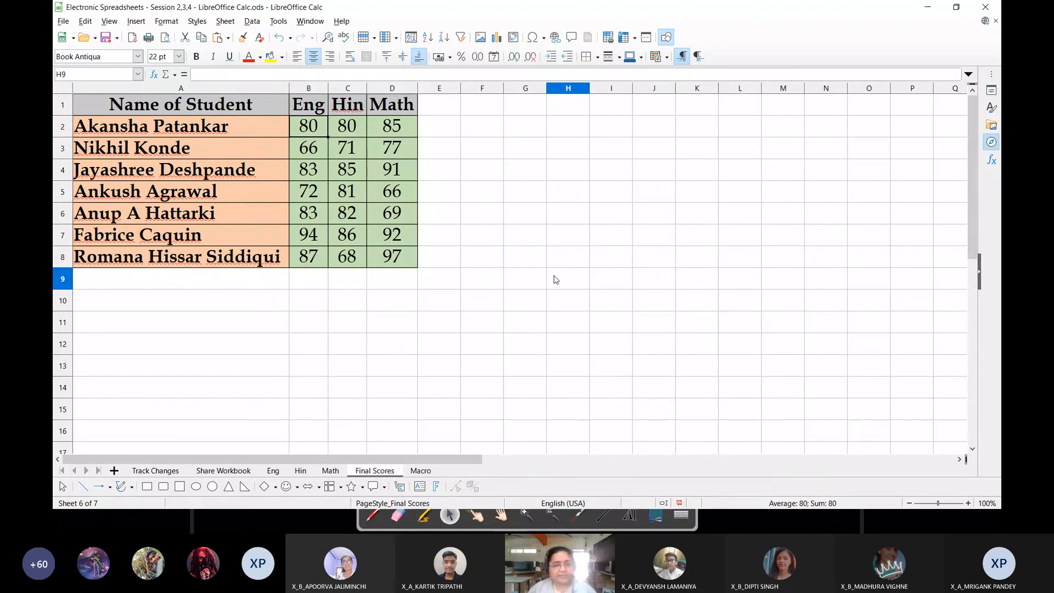
pyautogui.click(500, 263)
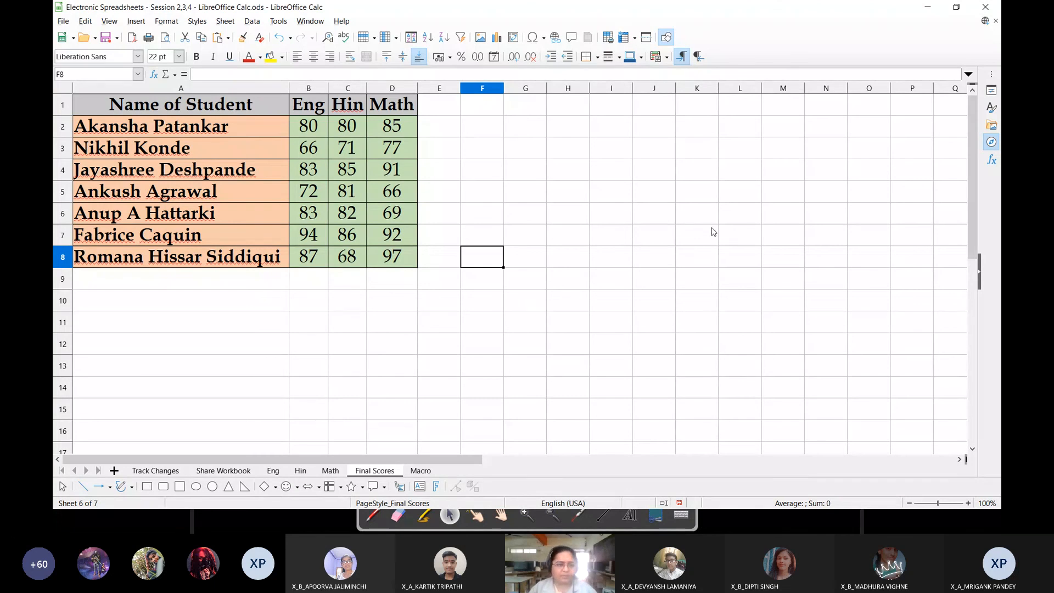
# Open the Excel workbook Unit-7 Session1 (.xlsx) from the resources folder
pyautogui.click(84, 37)
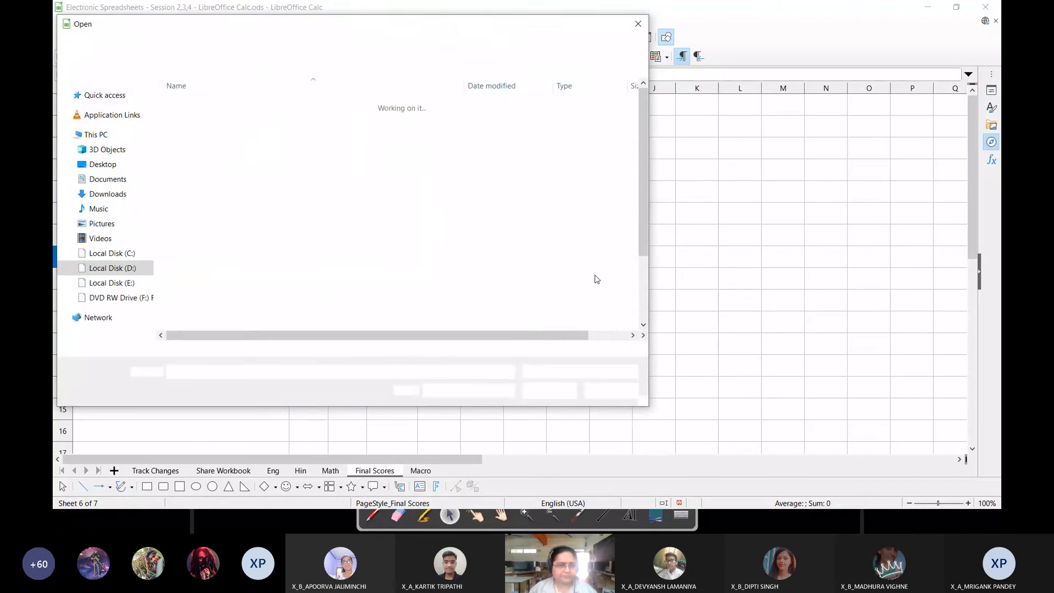
pyautogui.scroll(-1, 510, 258)
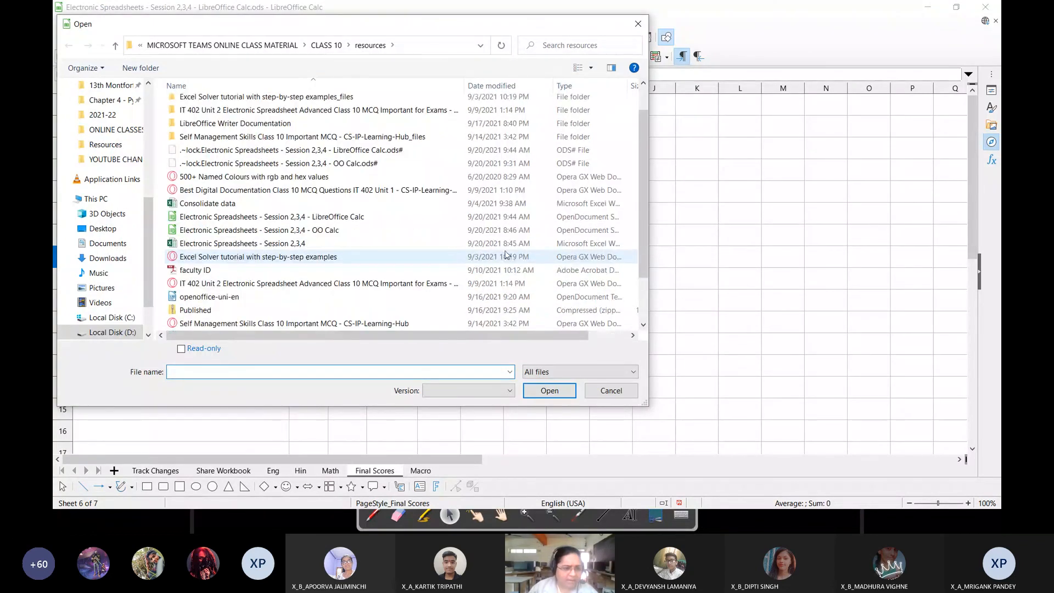
pyautogui.click(263, 203)
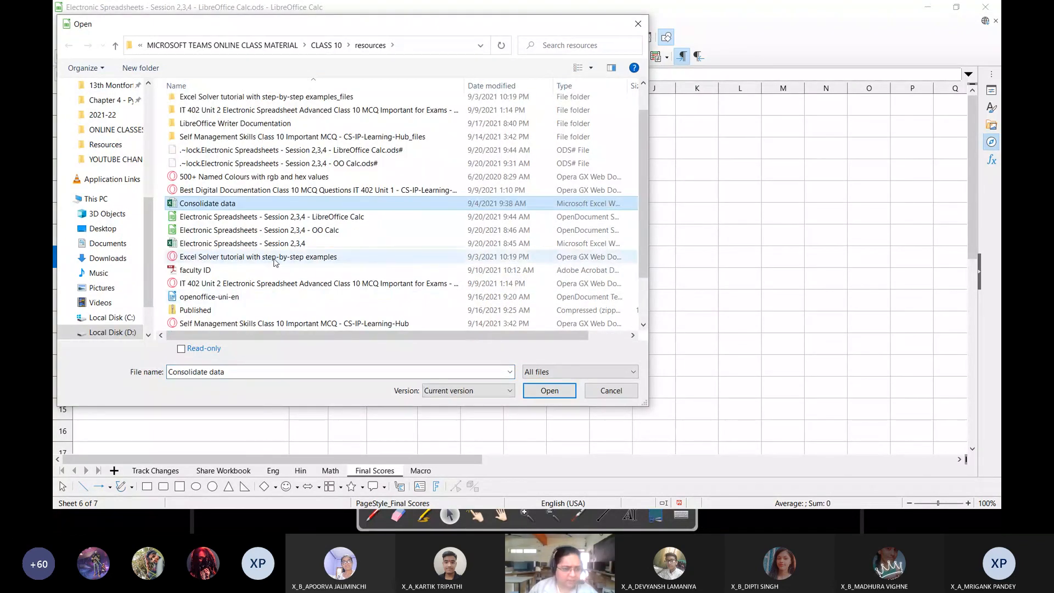
pyautogui.scroll(-2, 275, 258)
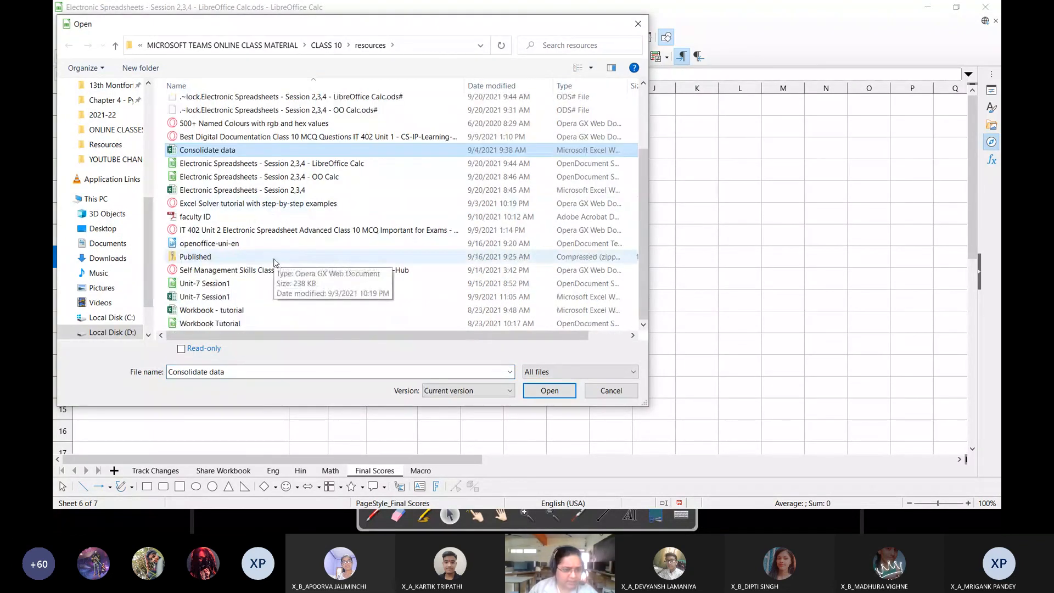
pyautogui.click(225, 299)
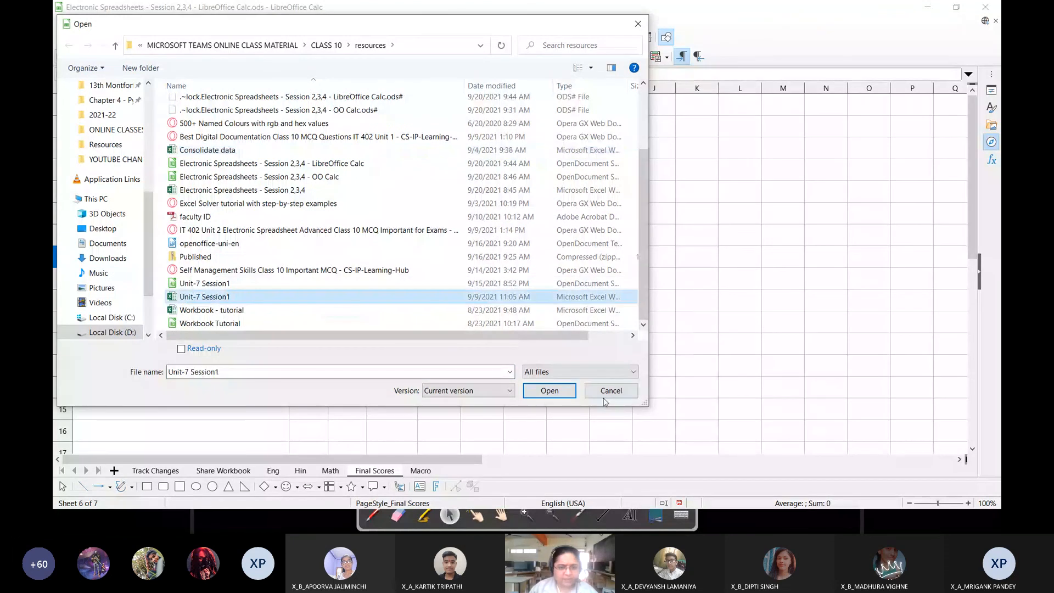
pyautogui.click(560, 391)
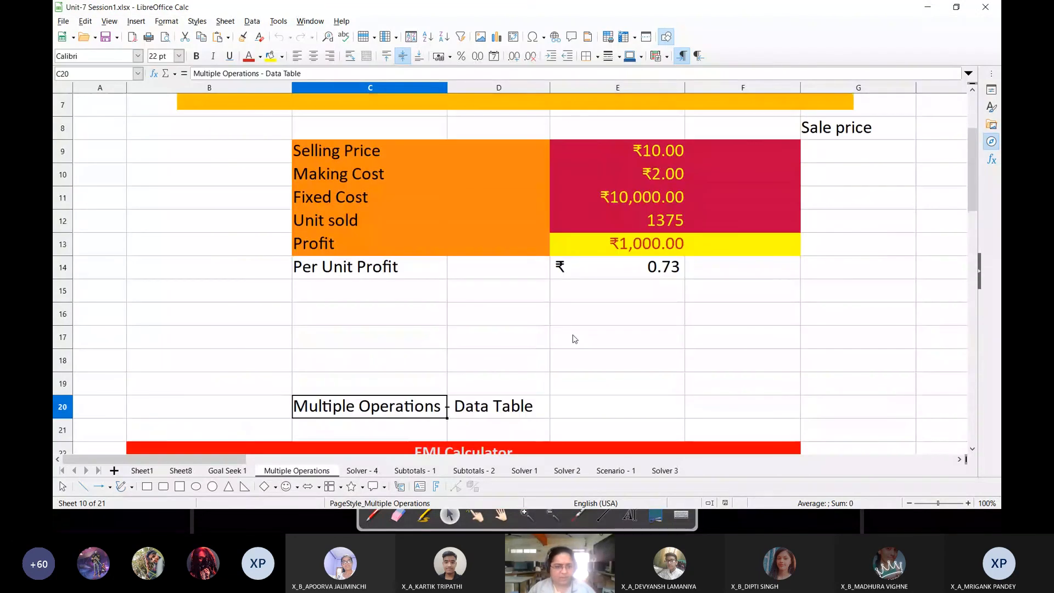
# Examine the pen profit table in C9:E14 on the Multiple Operations sheet
pyautogui.scroll(2, 490, 212)
pyautogui.scroll(-3, 490, 212)
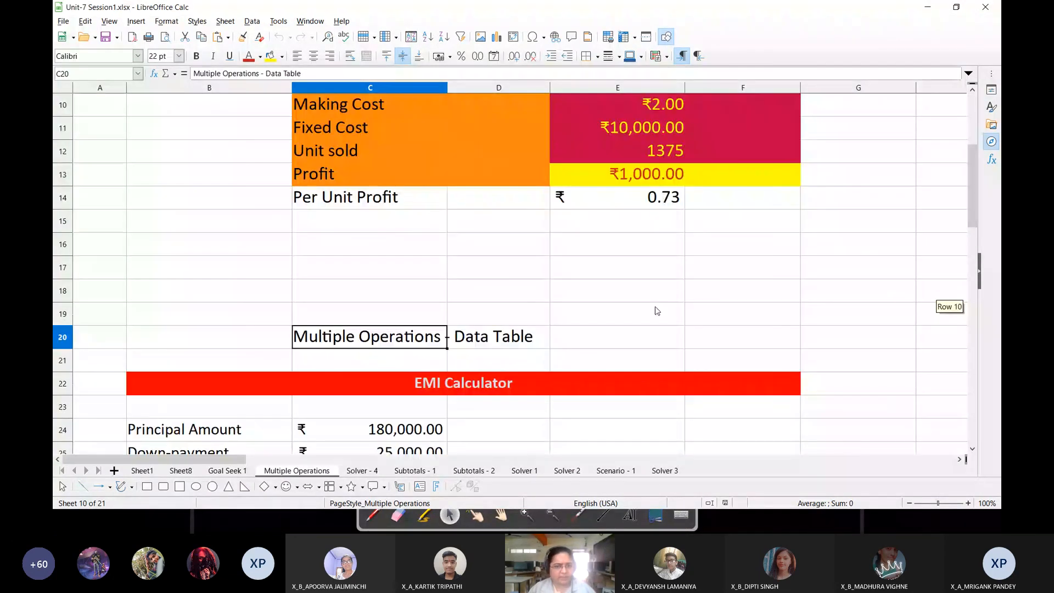
pyautogui.scroll(2, 594, 249)
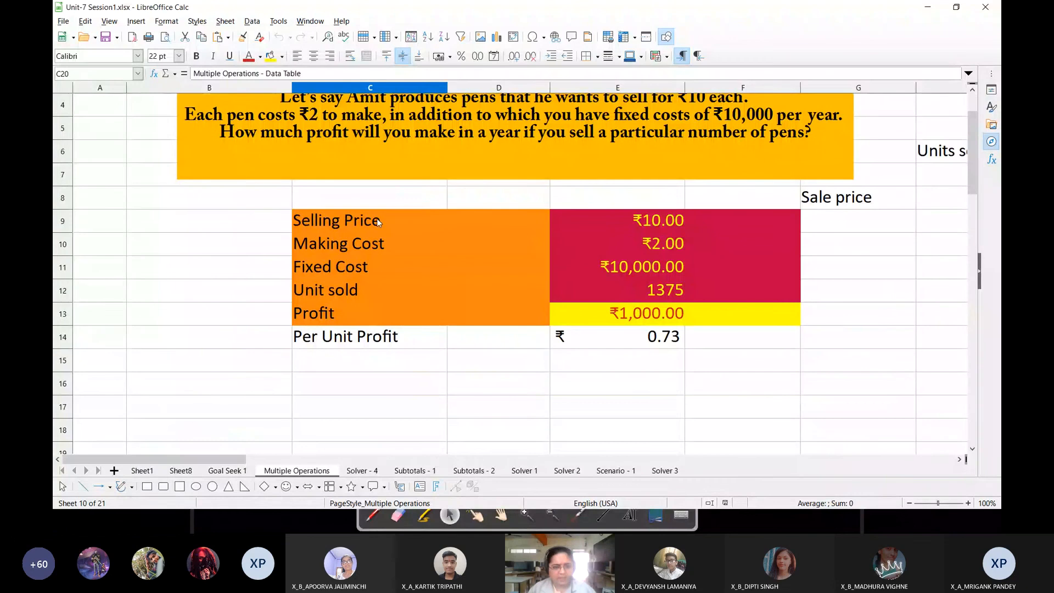
pyautogui.moveTo(378, 223); pyautogui.dragTo(682, 348)
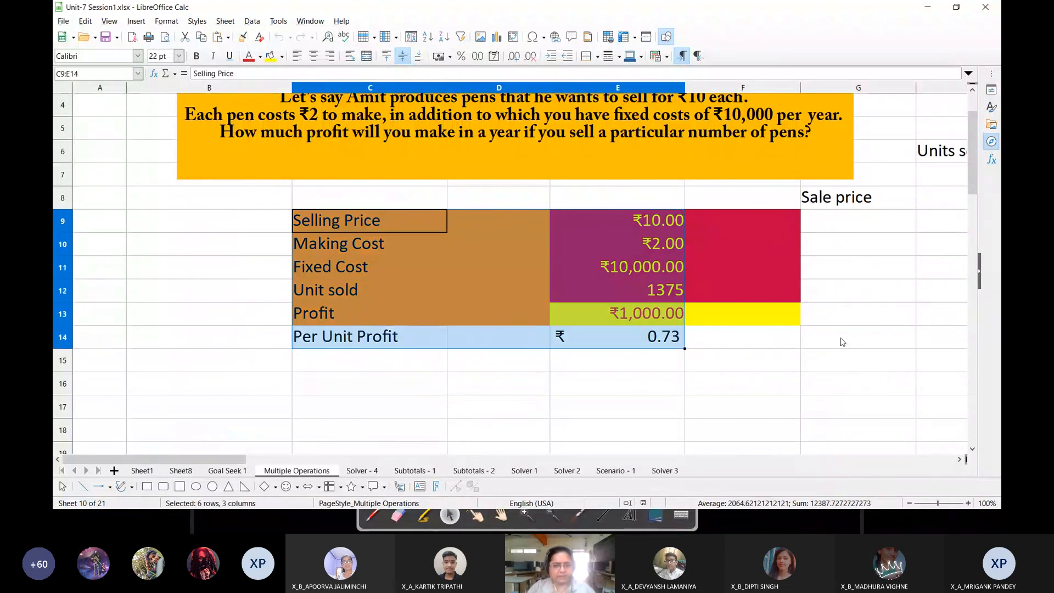
pyautogui.click(690, 413)
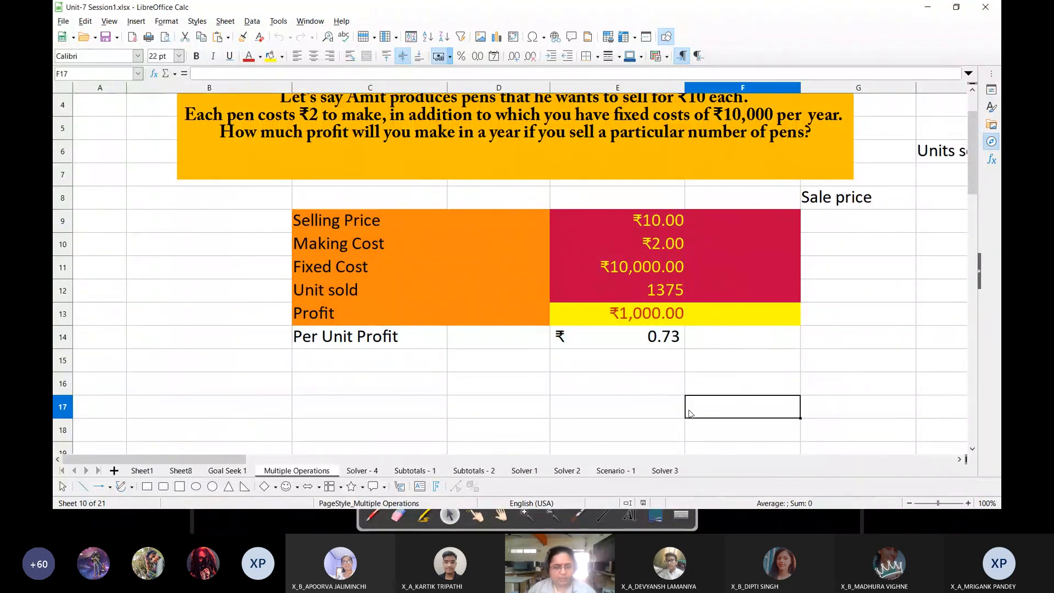
# Try to link H8 on Final Scores to the range C9:E14 on the Multiple Operations sheet of Unit-7 Session1.xlsx
pyautogui.hotkey('alt', 'Tab')
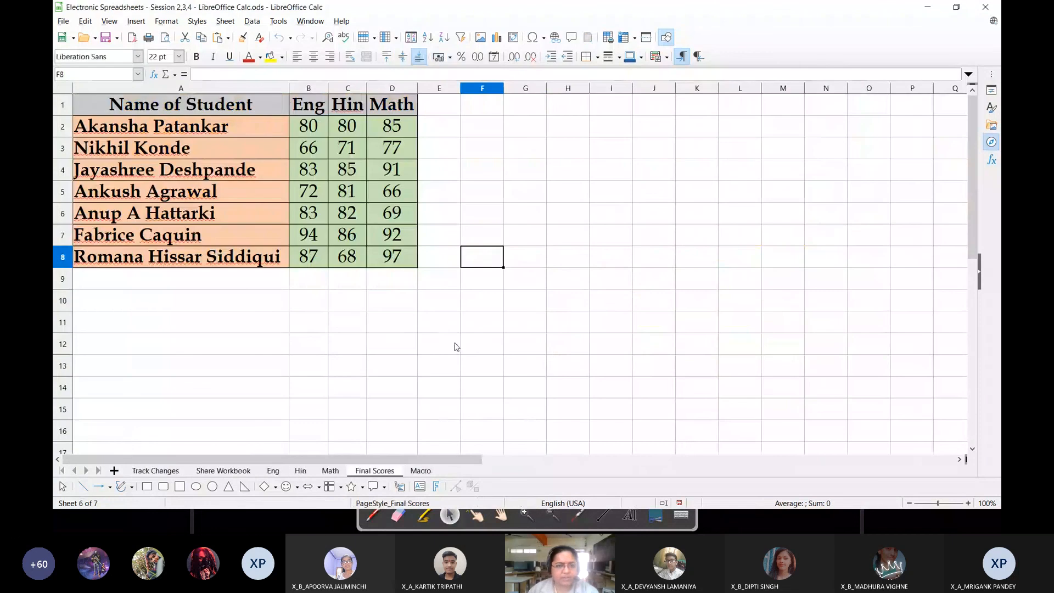
pyautogui.click(569, 258)
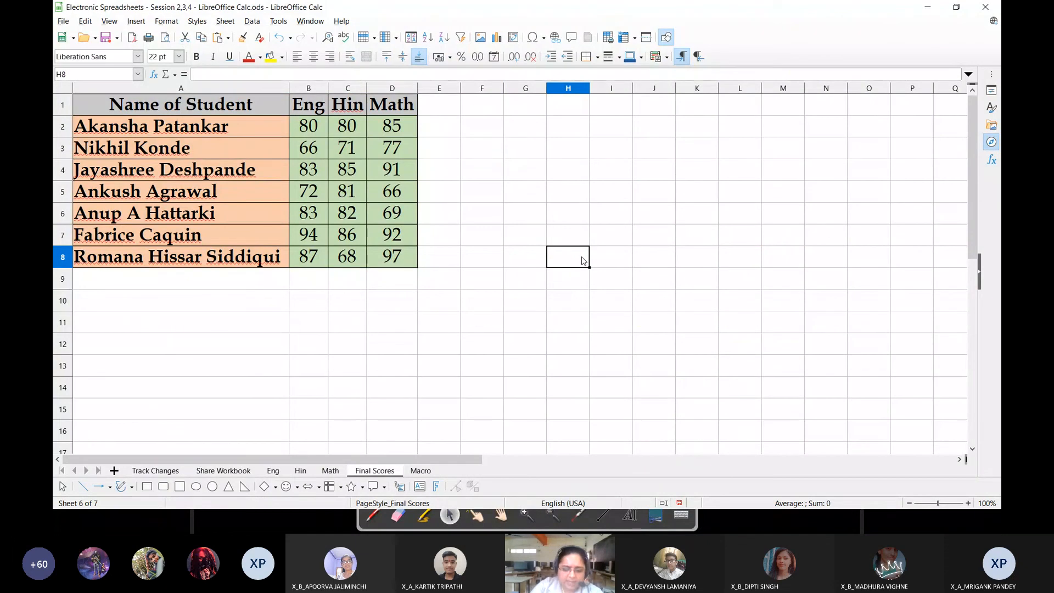
pyautogui.write('=')
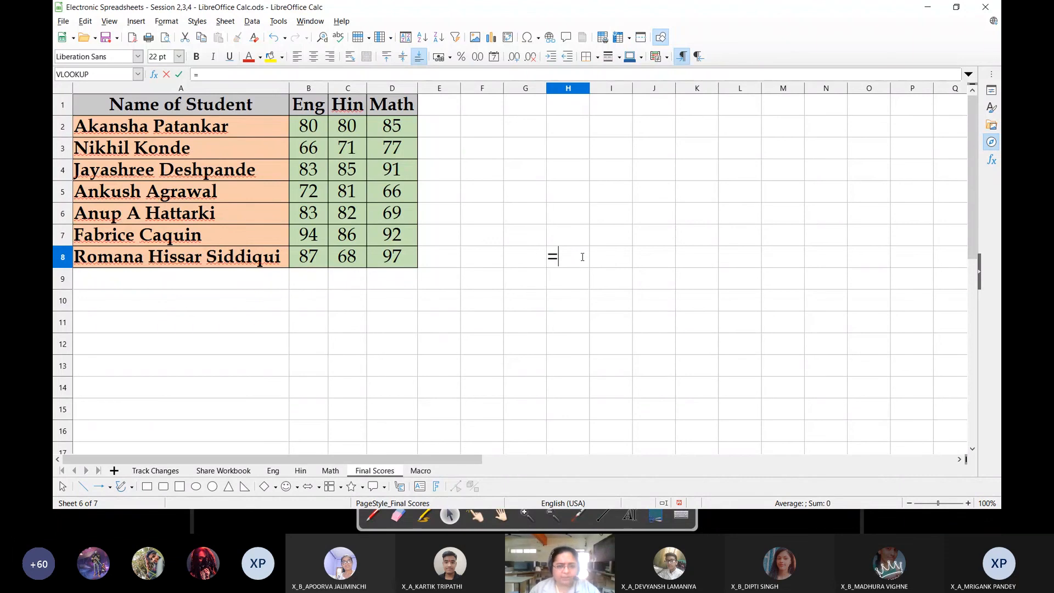
pyautogui.hotkey('alt', 'Tab')
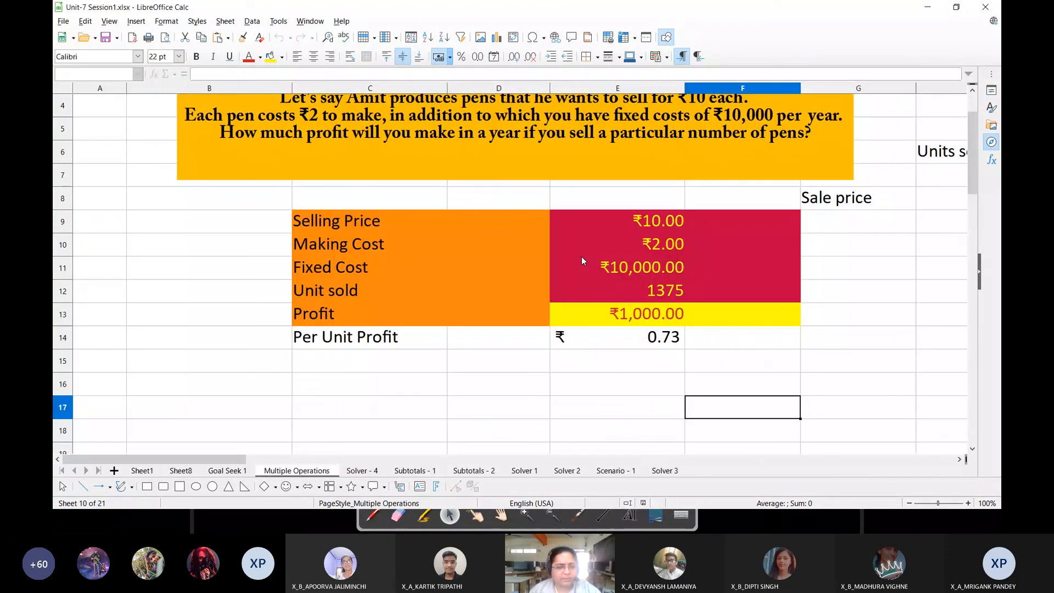
pyautogui.moveTo(406, 221); pyautogui.dragTo(653, 343)
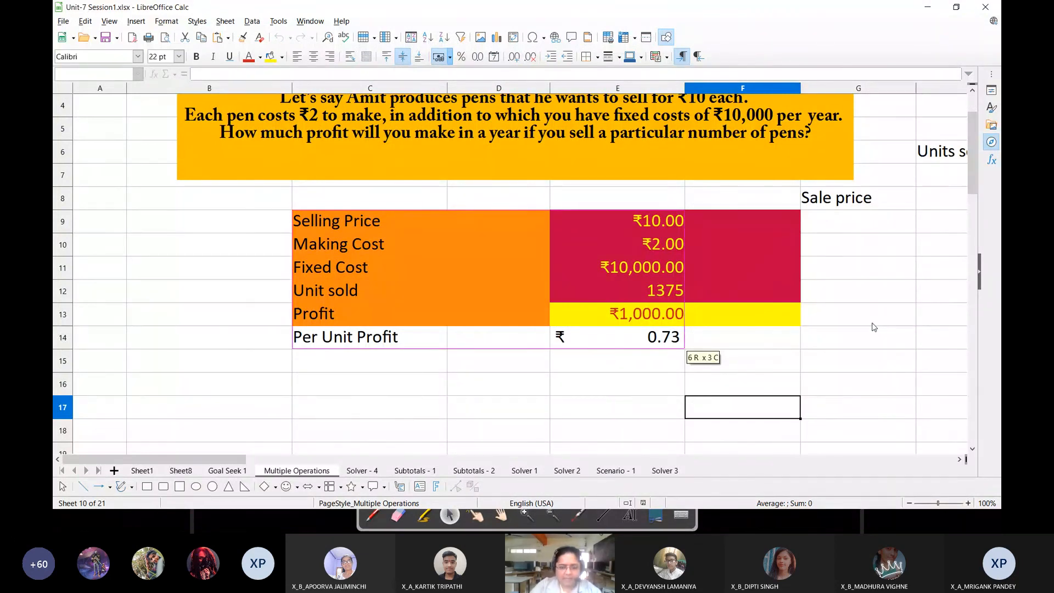
pyautogui.press('Return')
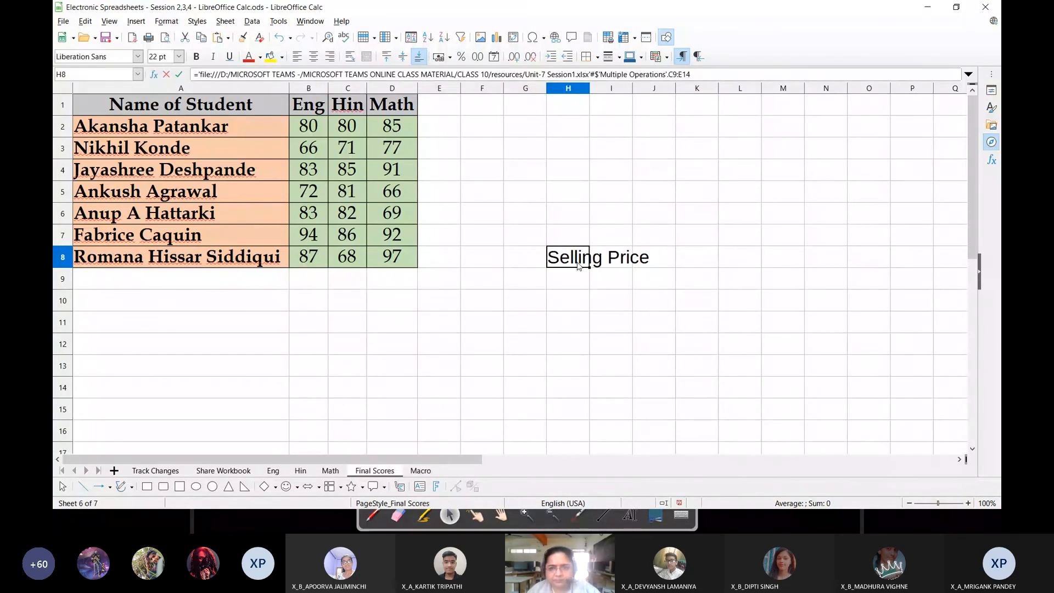
# Inspect the full external reference formula in H8 on Final Scores
pyautogui.click(660, 275)
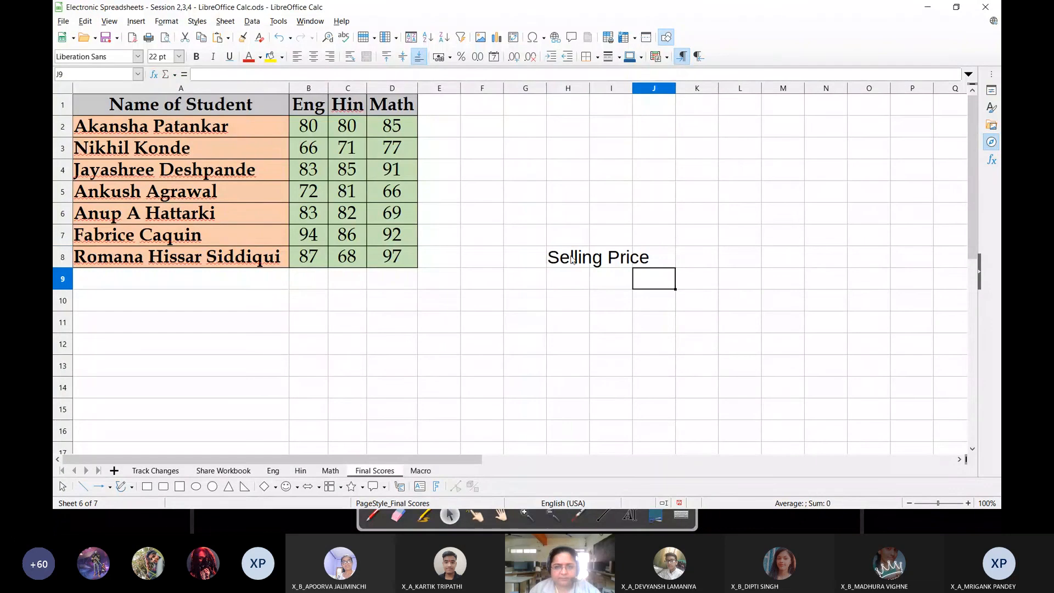
pyautogui.click(572, 259)
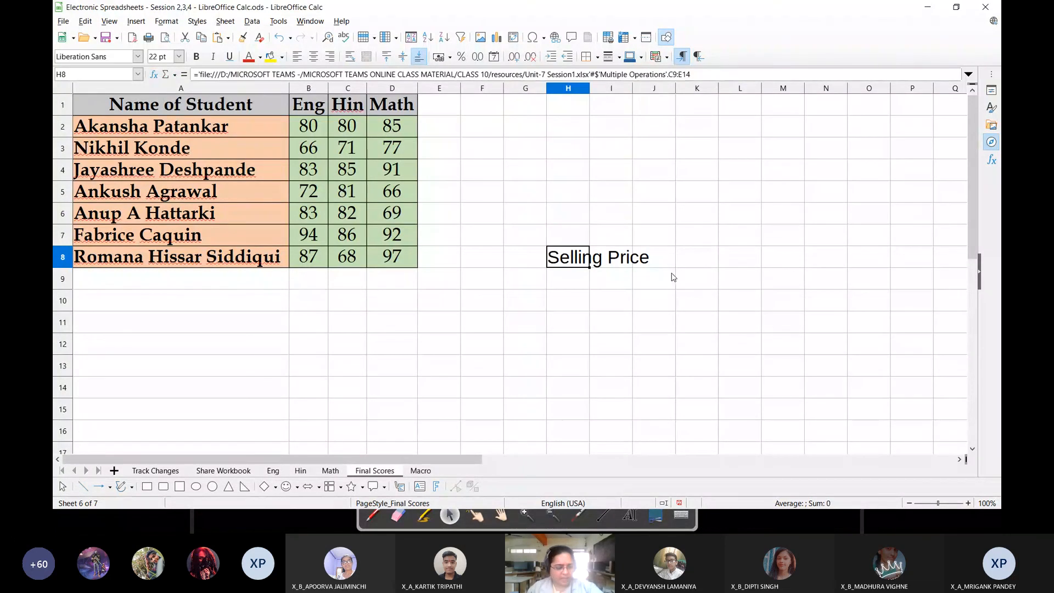
pyautogui.press('F2')
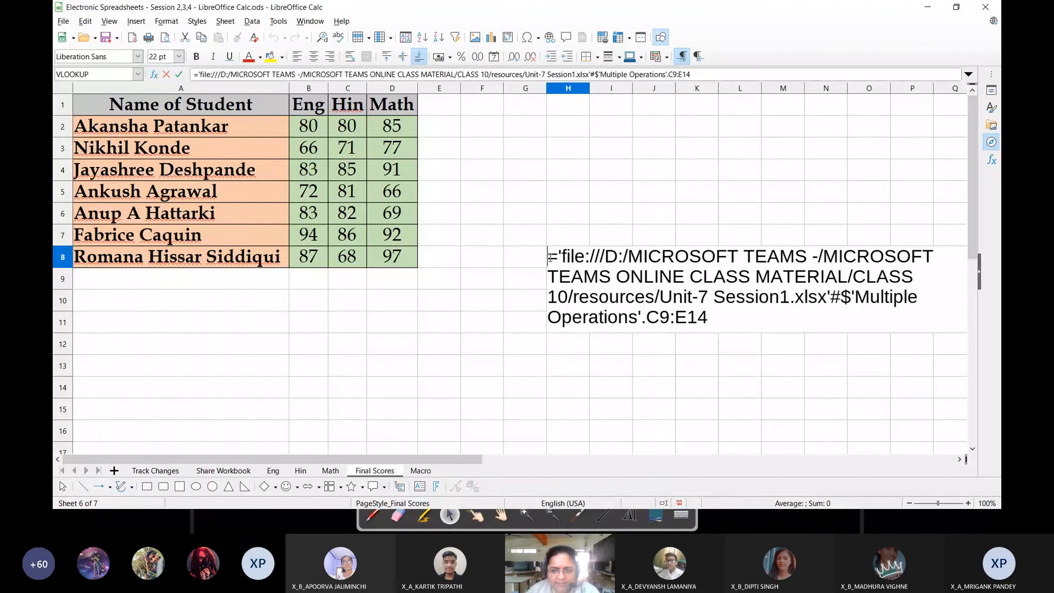
pyautogui.moveTo(550, 258); pyautogui.dragTo(709, 318)
pyautogui.press('Return')
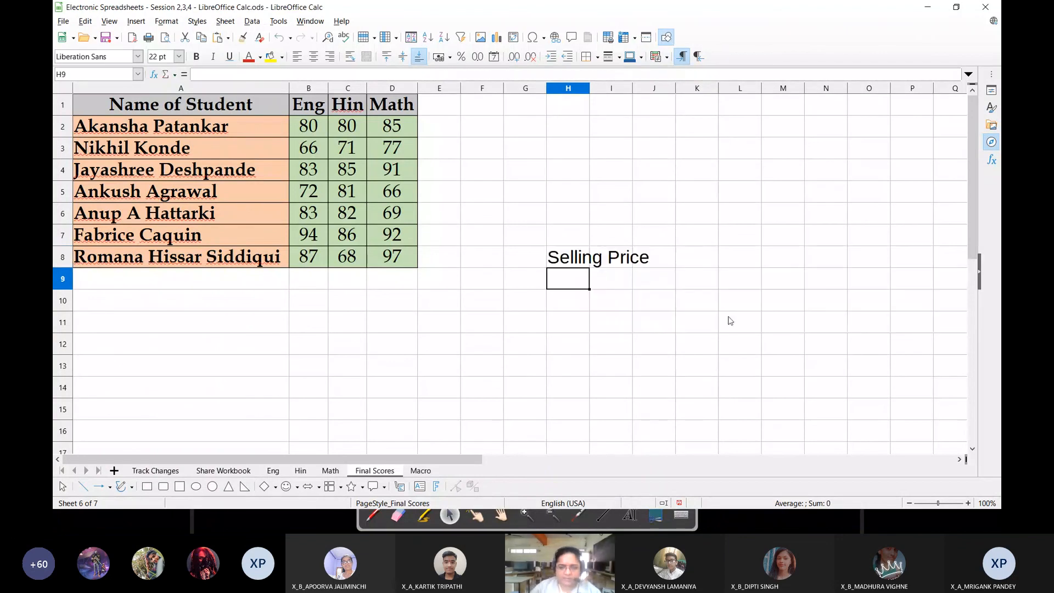
# Replace the H8 formula with a reference to the single cell C9 on the Multiple Operations sheet of Unit-7 Session1.xlsx
pyautogui.click(565, 262)
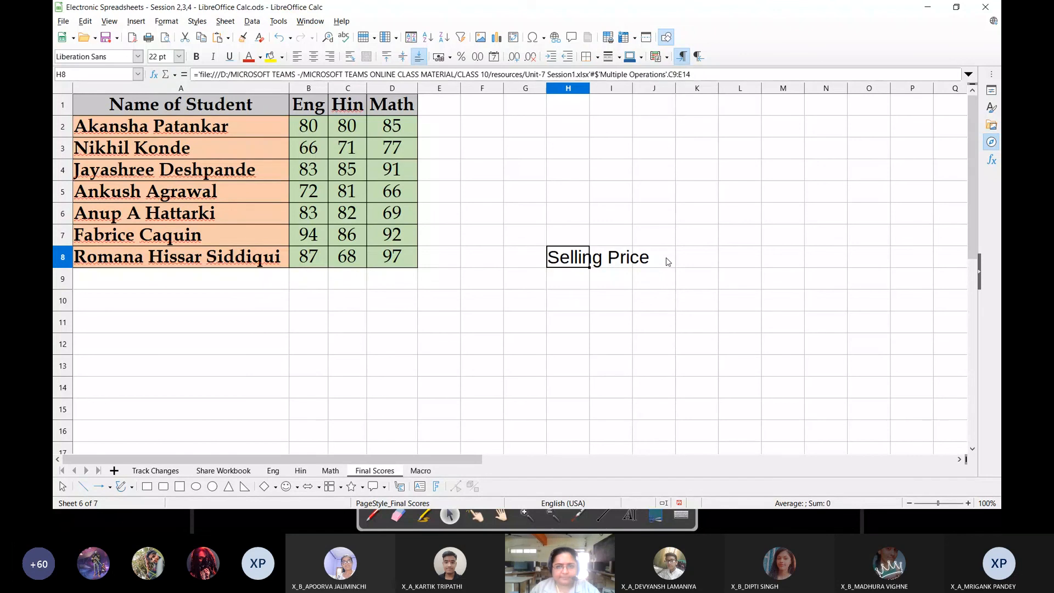
pyautogui.press('Delete')
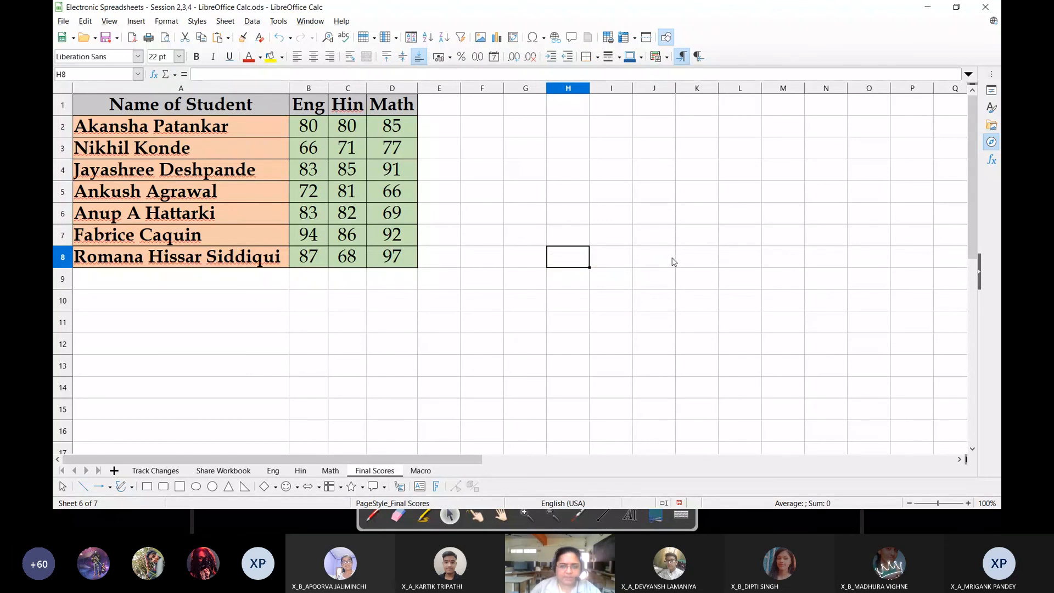
pyautogui.write('=')
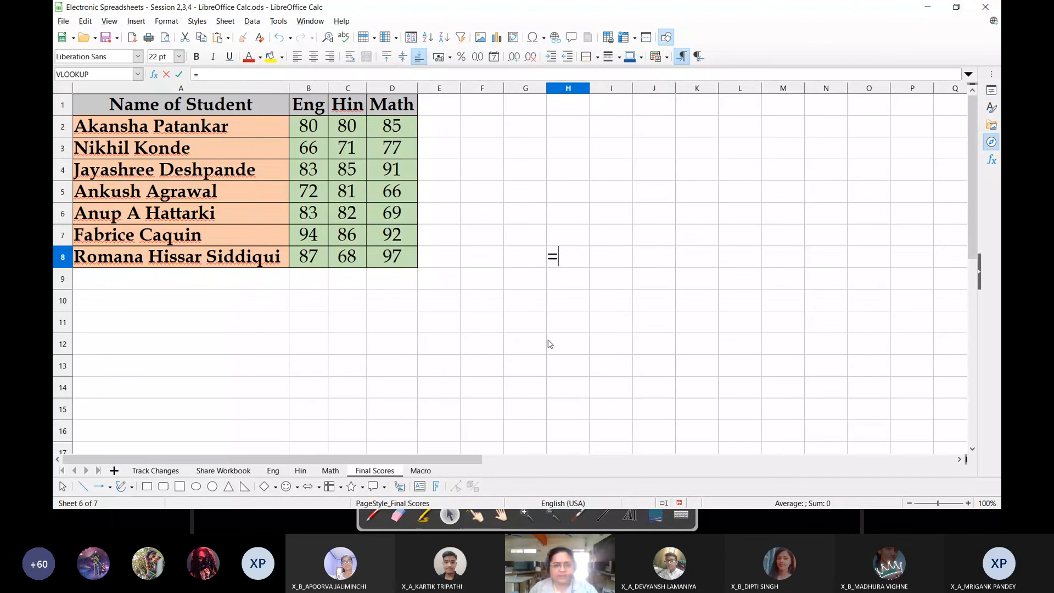
pyautogui.hotkey('alt', 'Tab')
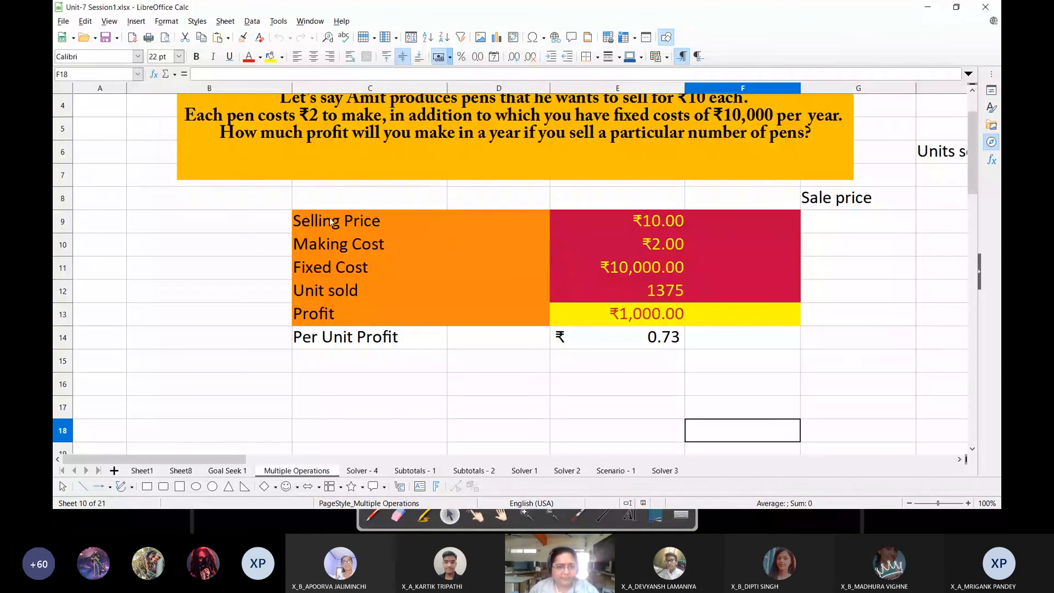
pyautogui.click(351, 222)
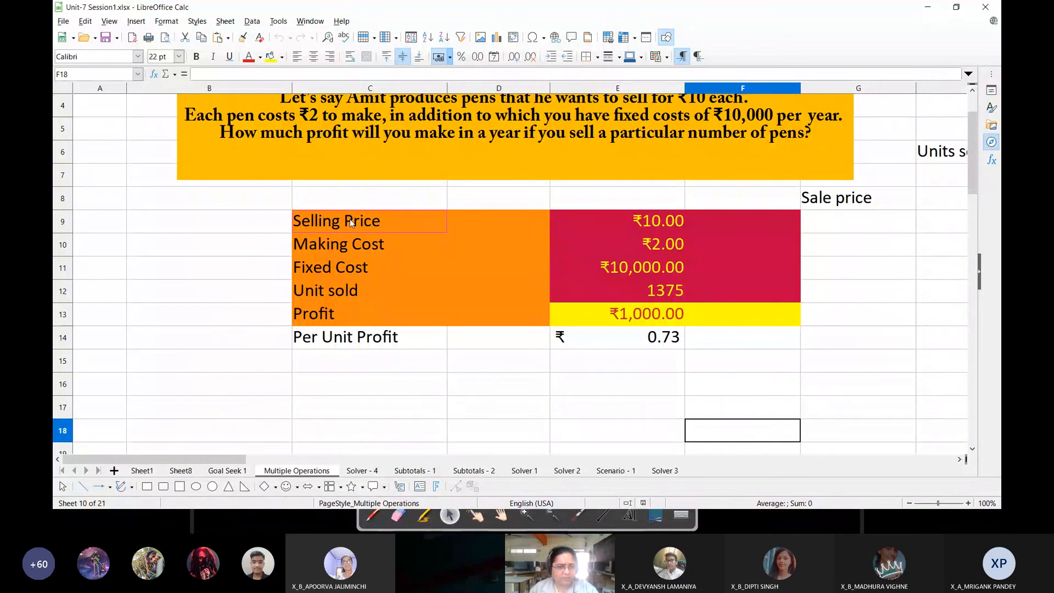
pyautogui.hotkey('alt', 'Tab')
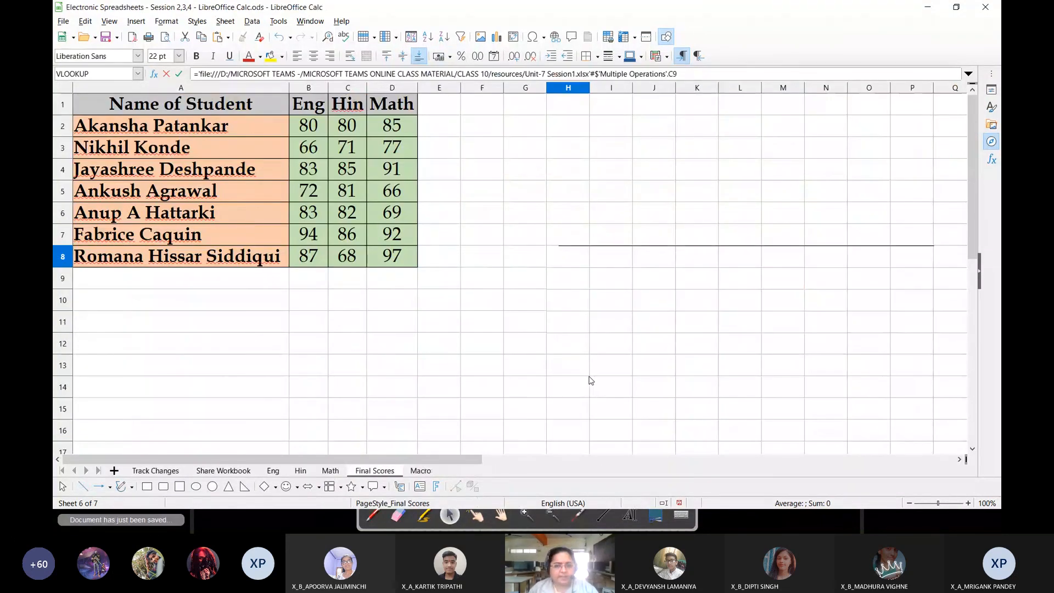
pyautogui.press('Return')
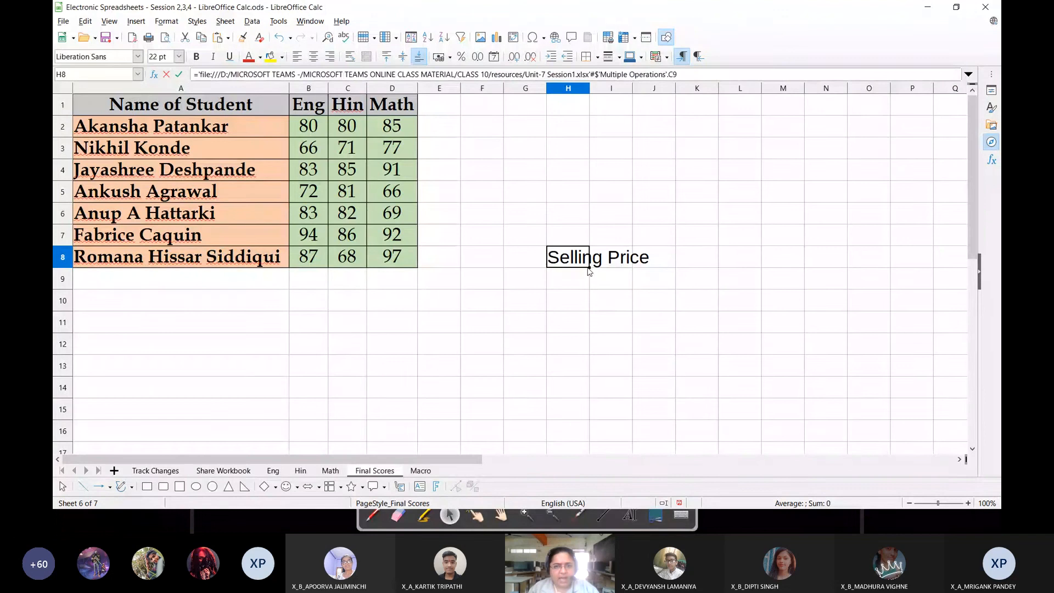
# Copy the complete formula text of H8 on Final Scores, keeping the cell's content as it is
pyautogui.click(701, 75)
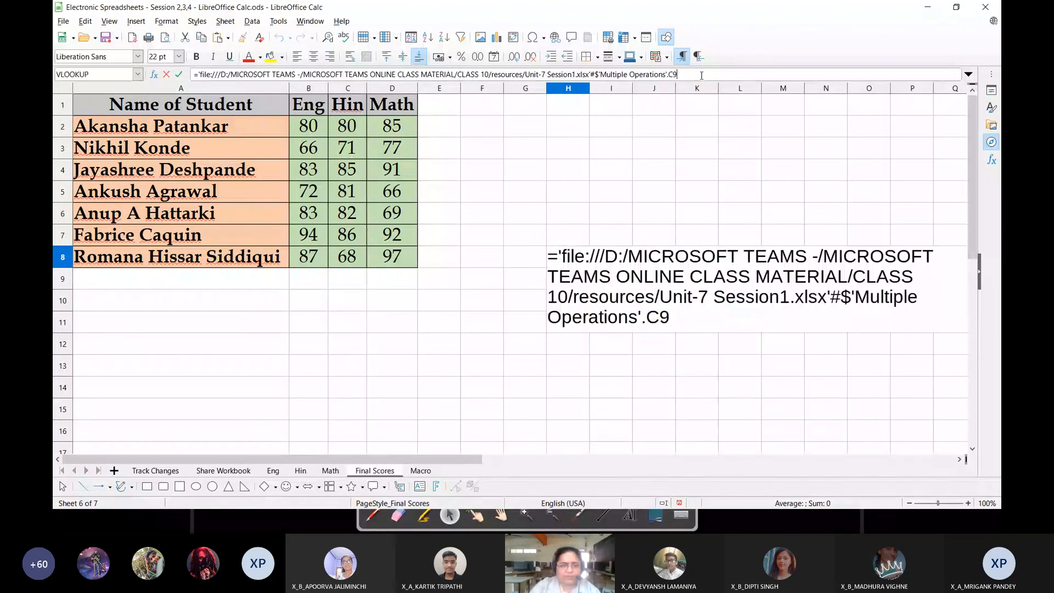
pyautogui.hotkey('ctrl', 'a')
pyautogui.hotkey('ctrl', 'c')
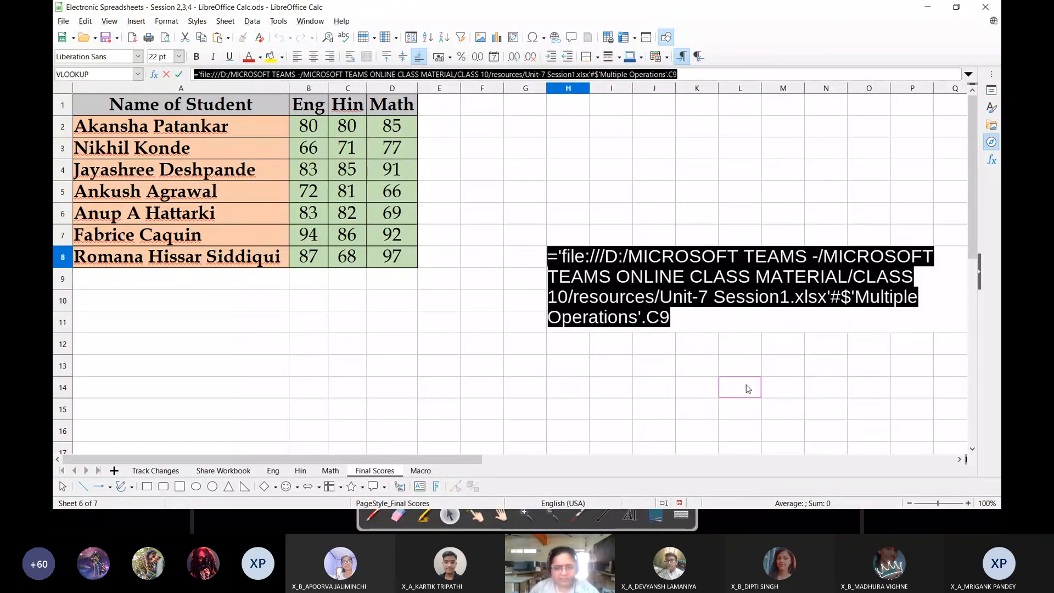
pyautogui.press('Return')
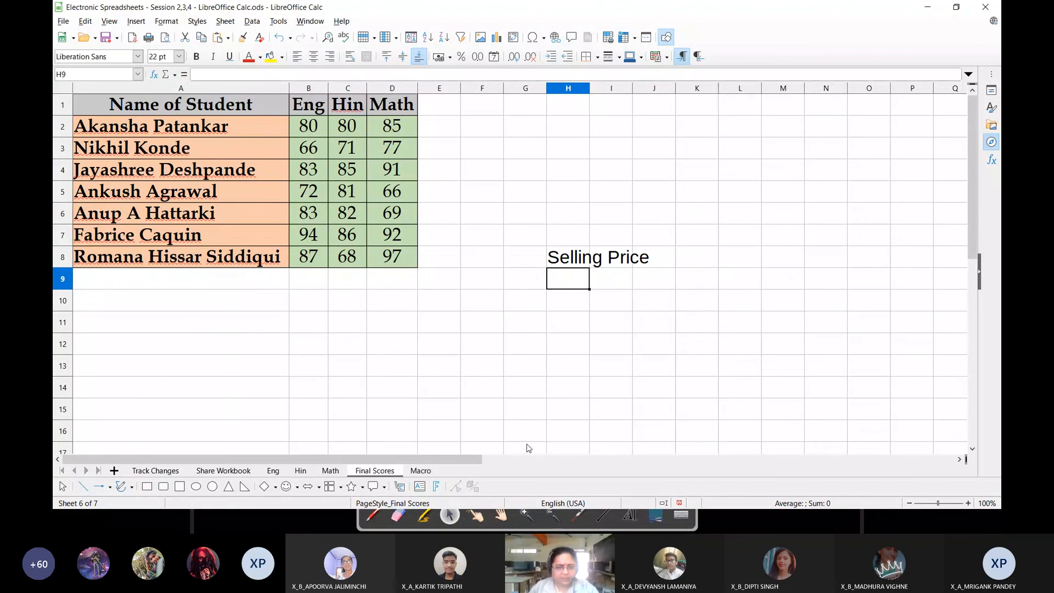
# Switch to OpenBoard, add a new page and paste the copied external reference formula as a text block near its upper edge
pyautogui.hotkey('alt', 'Tab')
pyautogui.press('Tab')
pyautogui.press('Tab')
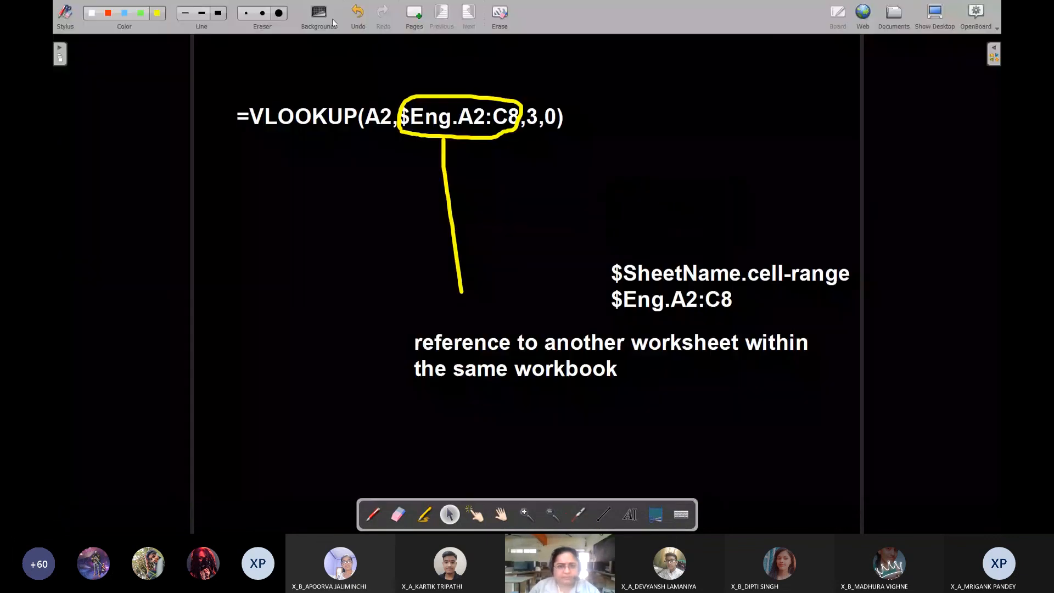
pyautogui.click(415, 17)
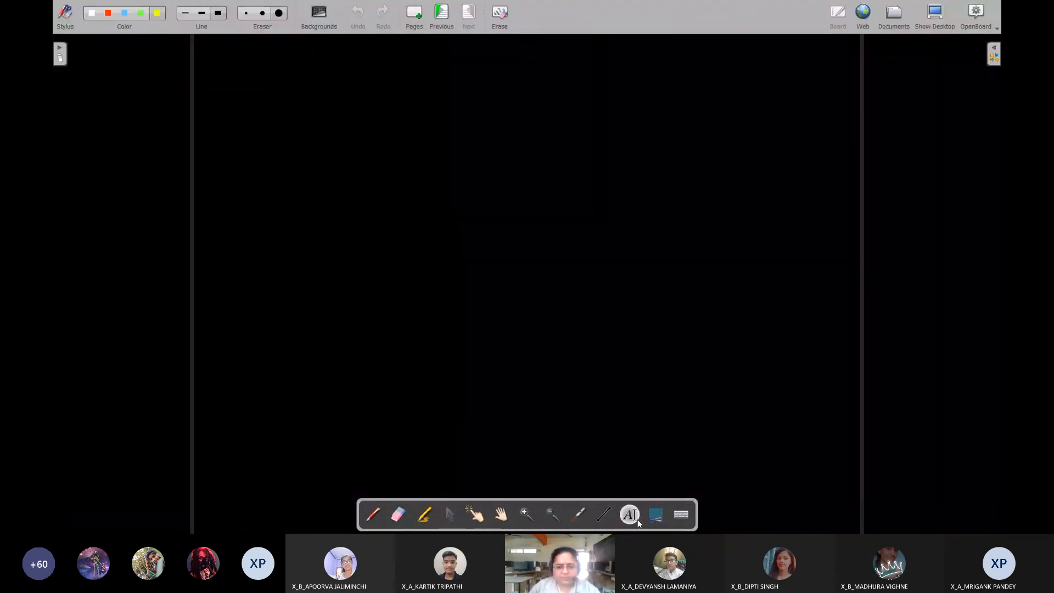
pyautogui.click(236, 99)
pyautogui.hotkey('ctrl', 'v')
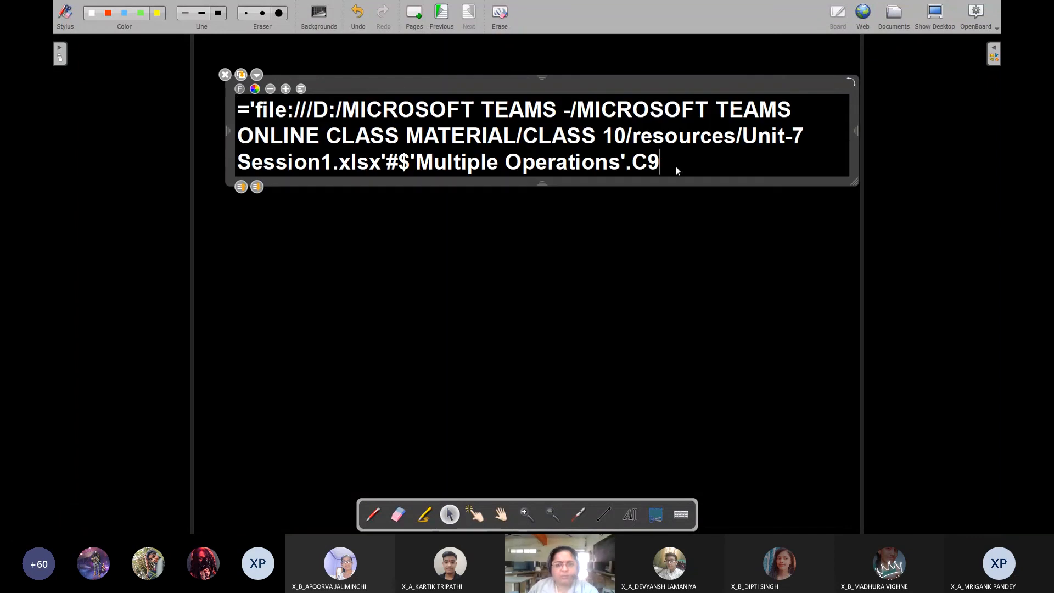
pyautogui.click(654, 242)
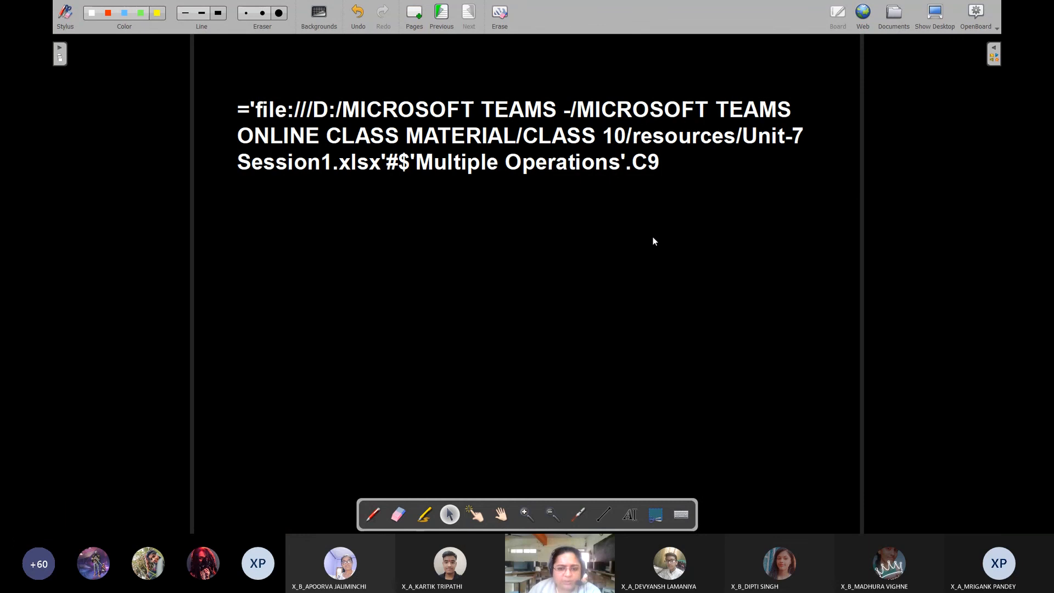
# Add the note line "1. Path and file name" below the formula in the text block, leaving a blank line between them
pyautogui.click(374, 514)
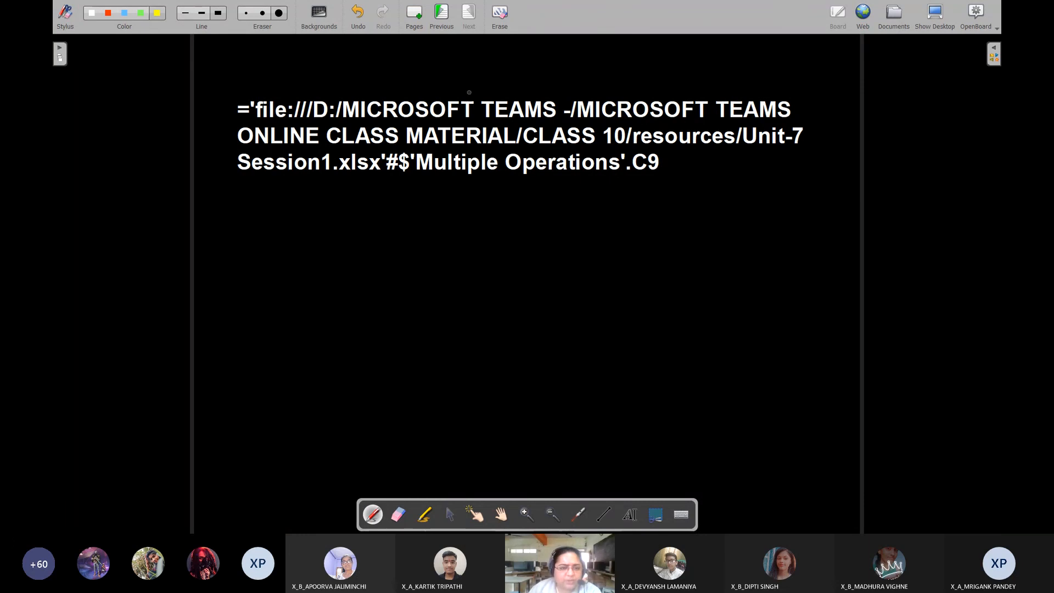
pyautogui.click(630, 514)
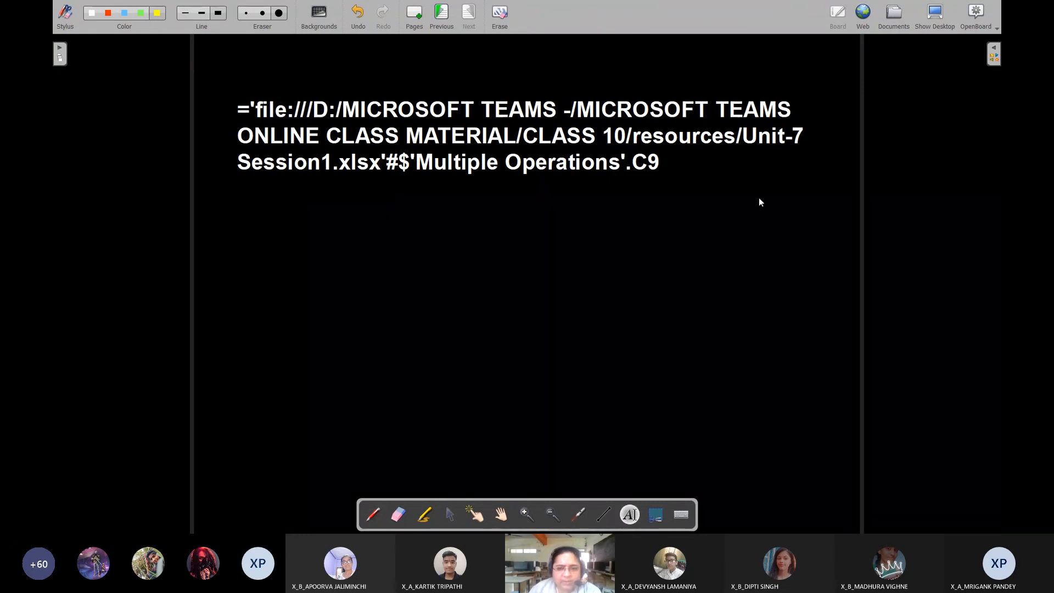
pyautogui.click(715, 161)
pyautogui.press('Return')
pyautogui.press('Return')
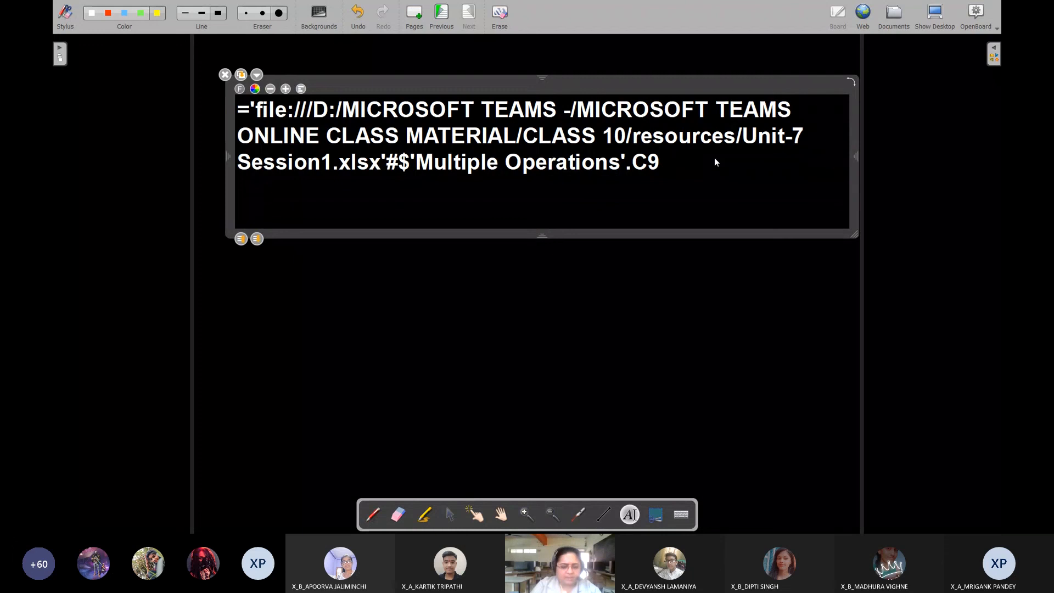
pyautogui.write('1. Pa')
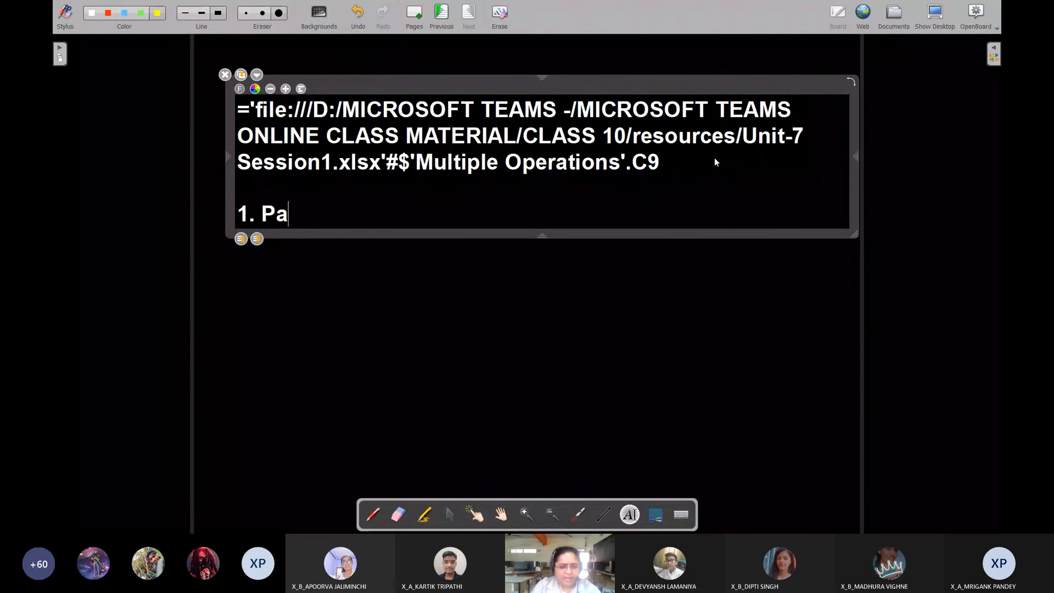
pyautogui.write('th and file')
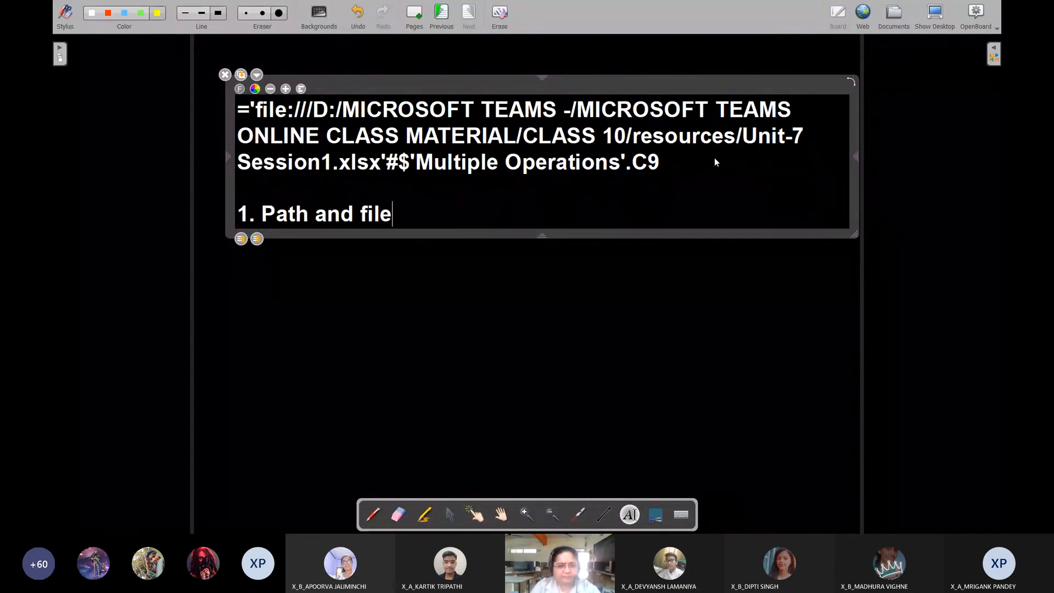
pyautogui.write(' name')
pyautogui.press('Return')
# Add "2. Worksheet name" as the second numbered line of the notes and begin a new line
pyautogui.write('2. ')
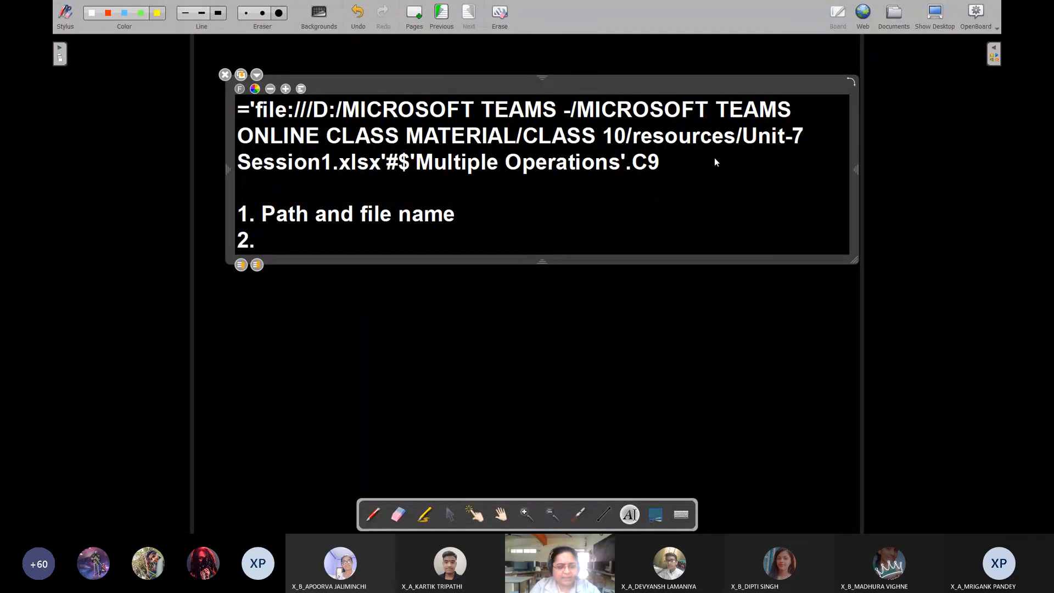
pyautogui.write('Sh')
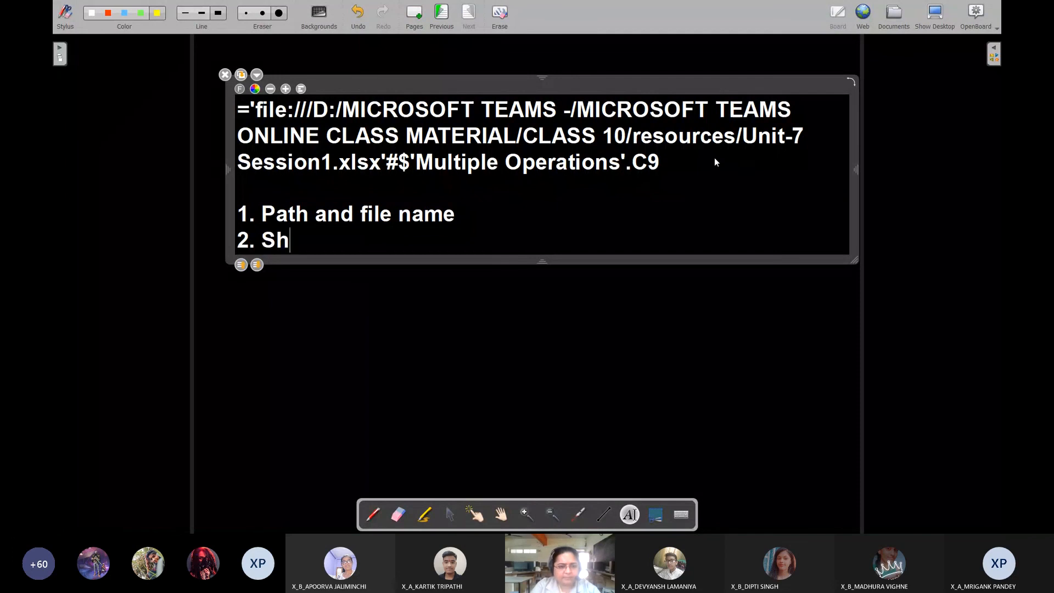
pyautogui.press('BackSpace')
pyautogui.press('BackSpace')
pyautogui.write('Worksheet name')
pyautogui.press('Return')
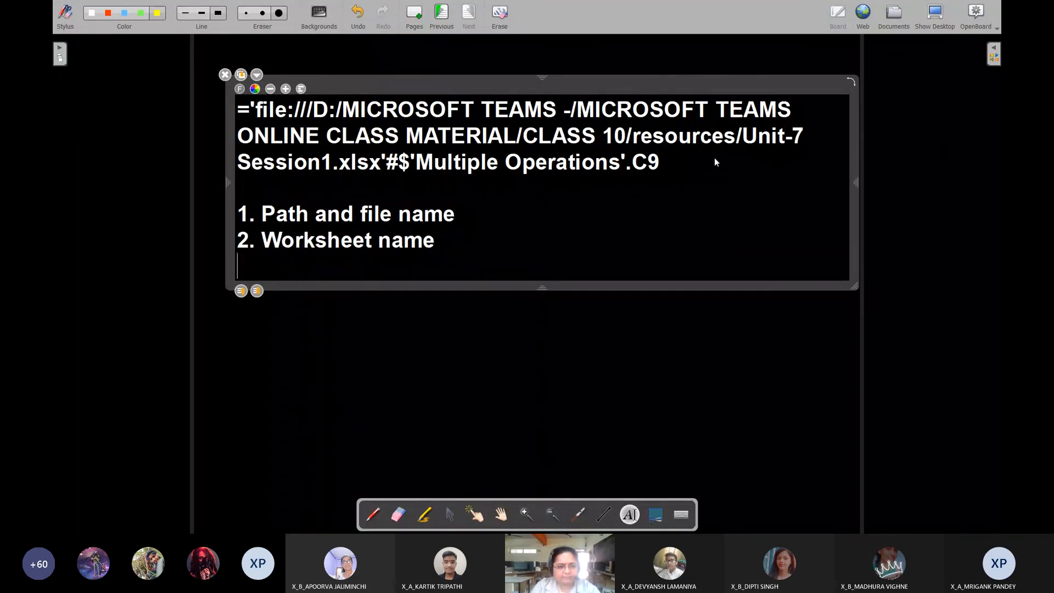
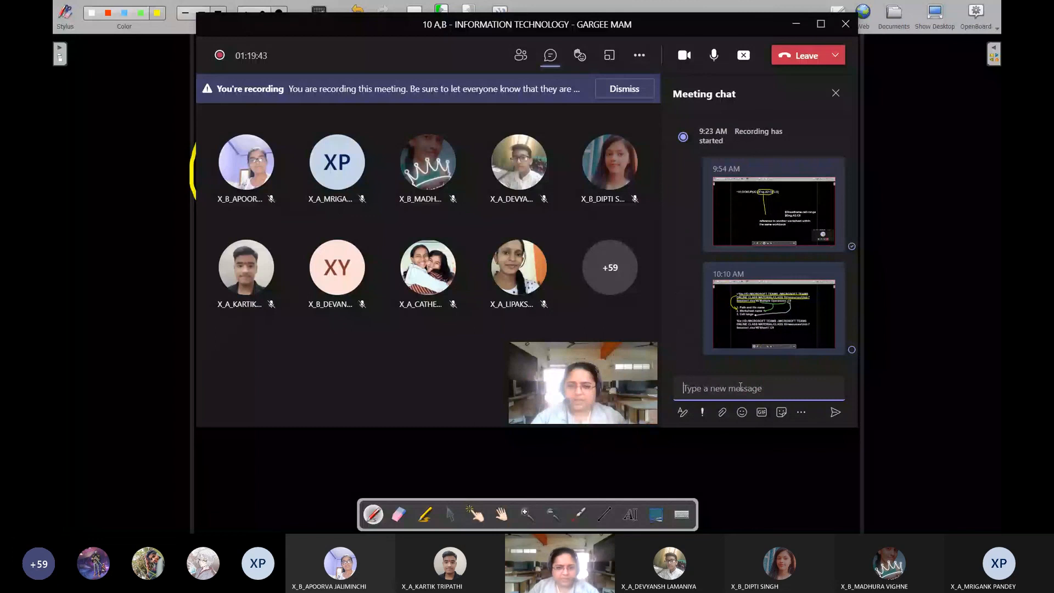
# Switch to the syllabus PDF in Adobe Reader and highlight the points on references to other sheets and documents, with the meeting window minimized
pyautogui.hotkey('alt', 'Tab')
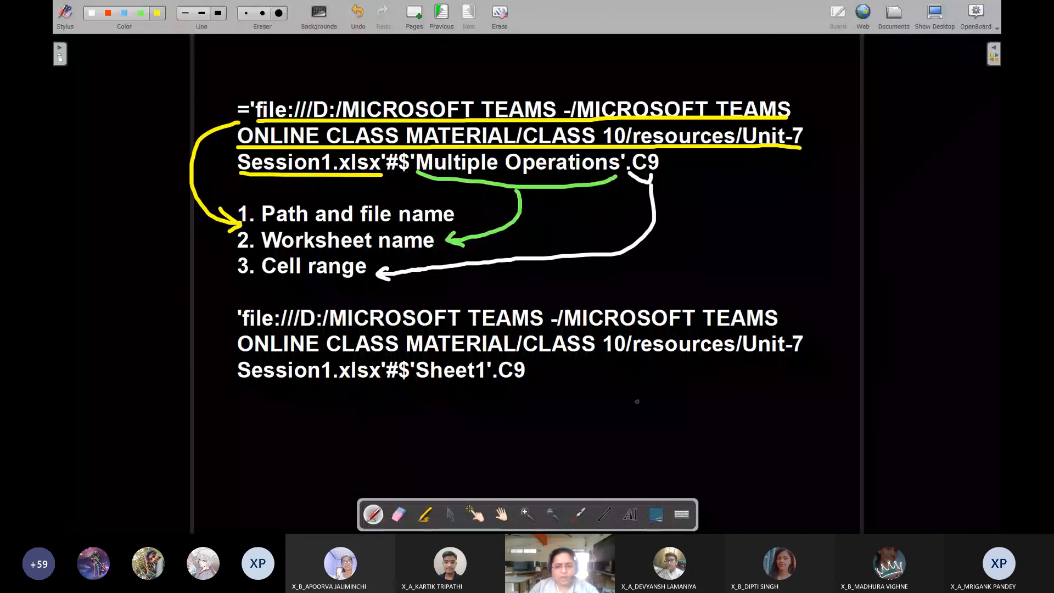
pyautogui.hotkey('alt', 'Tab')
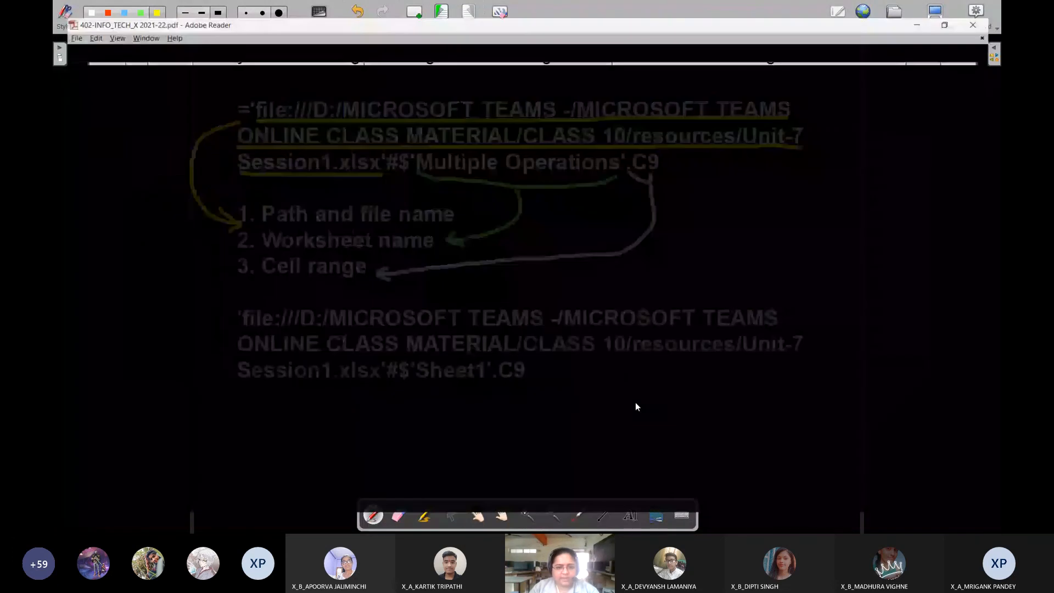
pyautogui.click(455, 203)
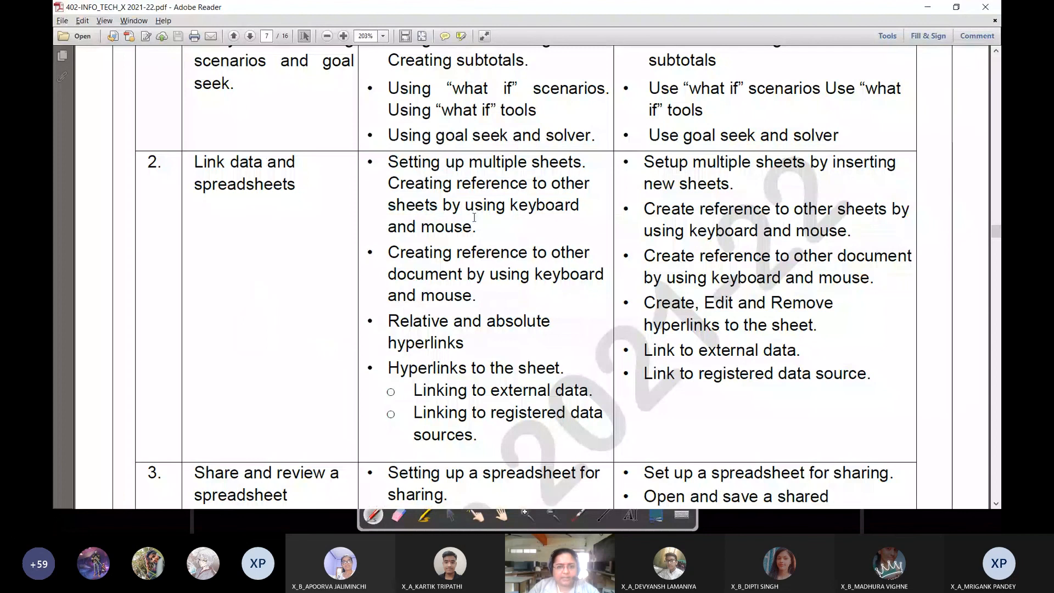
pyautogui.moveTo(387, 187); pyautogui.dragTo(471, 224)
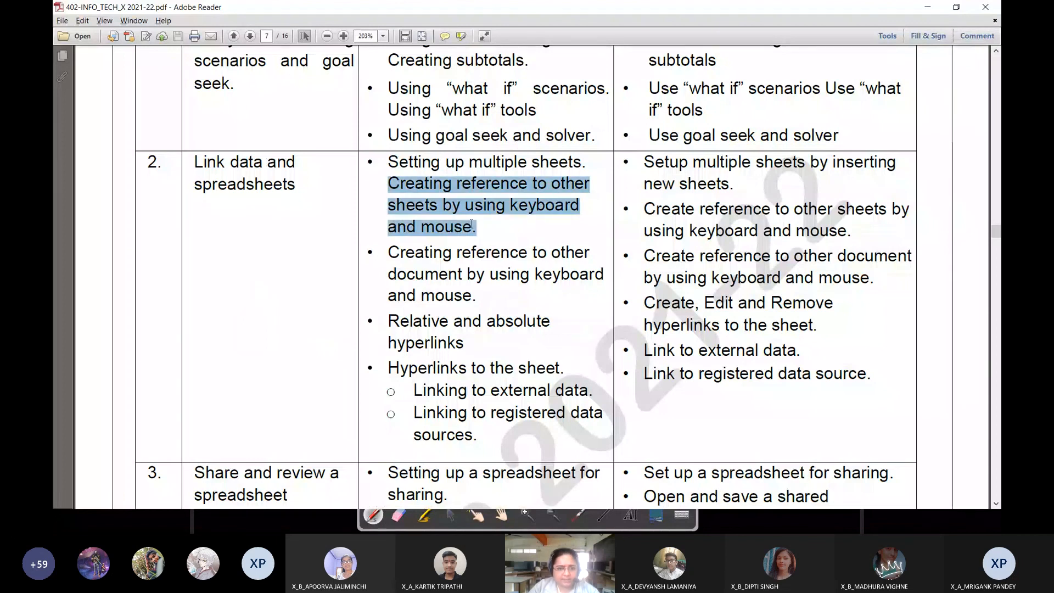
pyautogui.moveTo(388, 254); pyautogui.dragTo(478, 290)
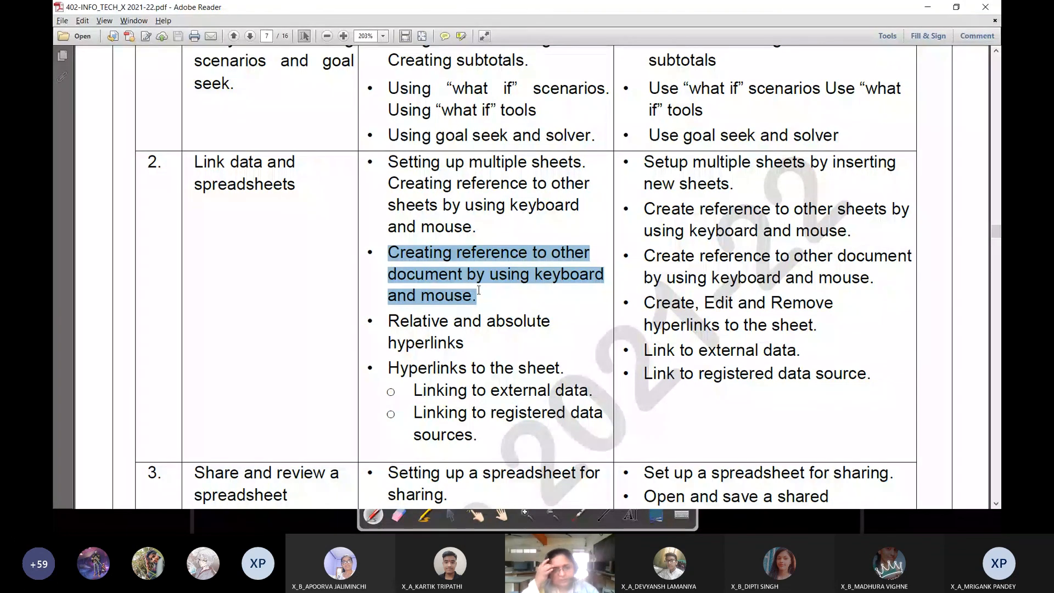
pyautogui.hotkey('alt', 'Tab')
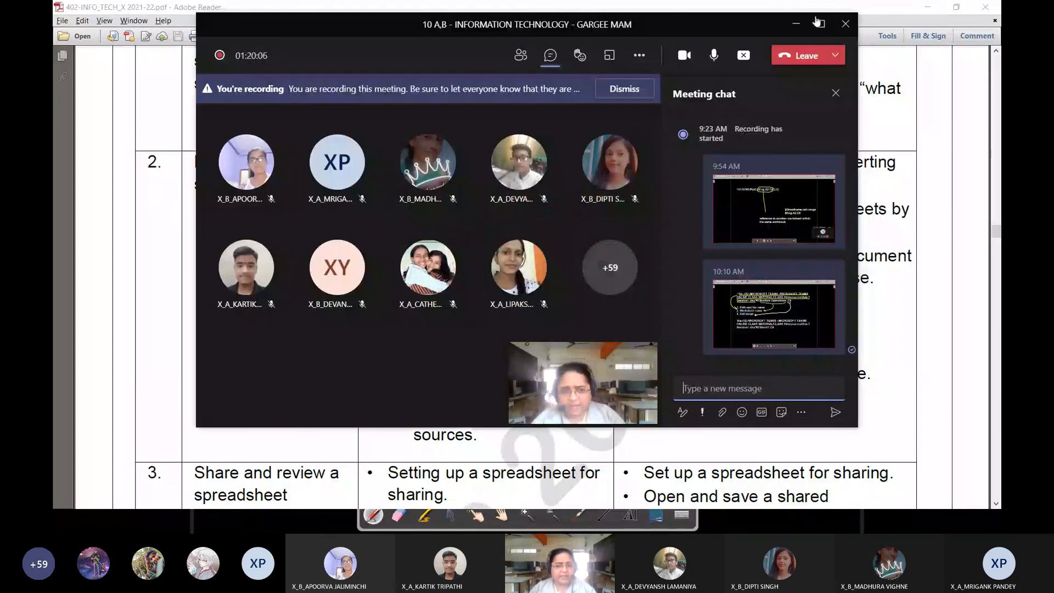
pyautogui.click(796, 23)
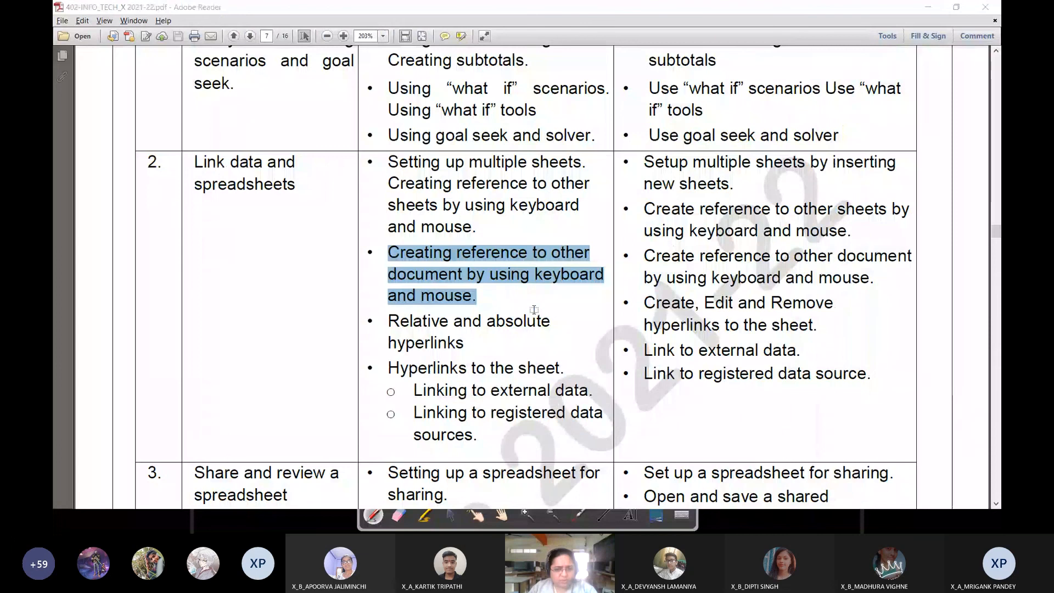
# Switch to LibreOffice Calc and enter in H9 of Final Scores a reference to E9:E13 on Multiple Operations in Unit-7 Session1.xlsx
pyautogui.hotkey('alt', 'Tab')
pyautogui.hotkey('alt', 'Tab')
pyautogui.hotkey('alt', 'Tab')
pyautogui.hotkey('alt', 'Tab')
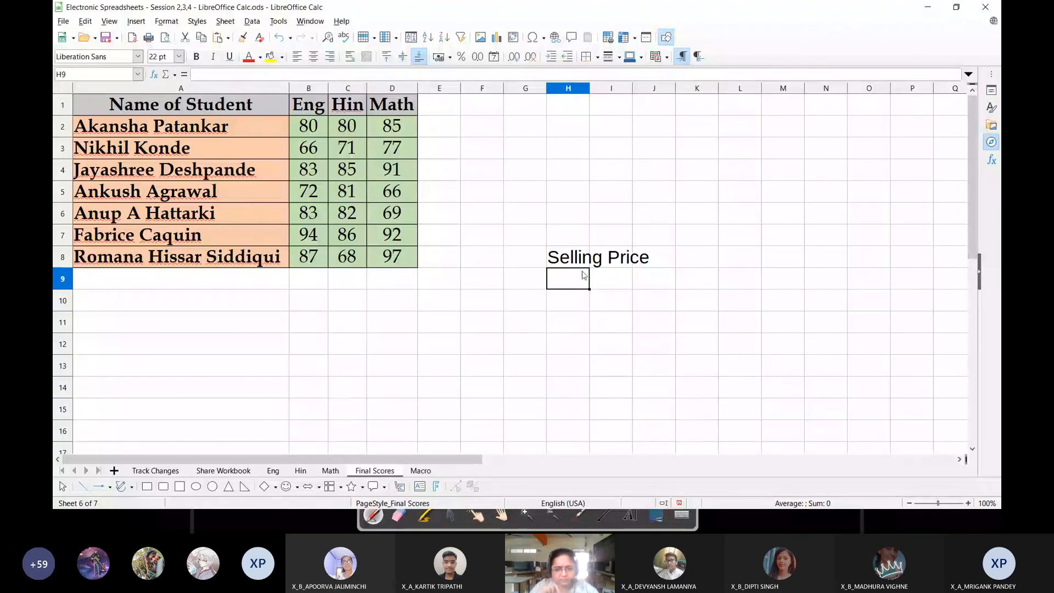
pyautogui.write('=')
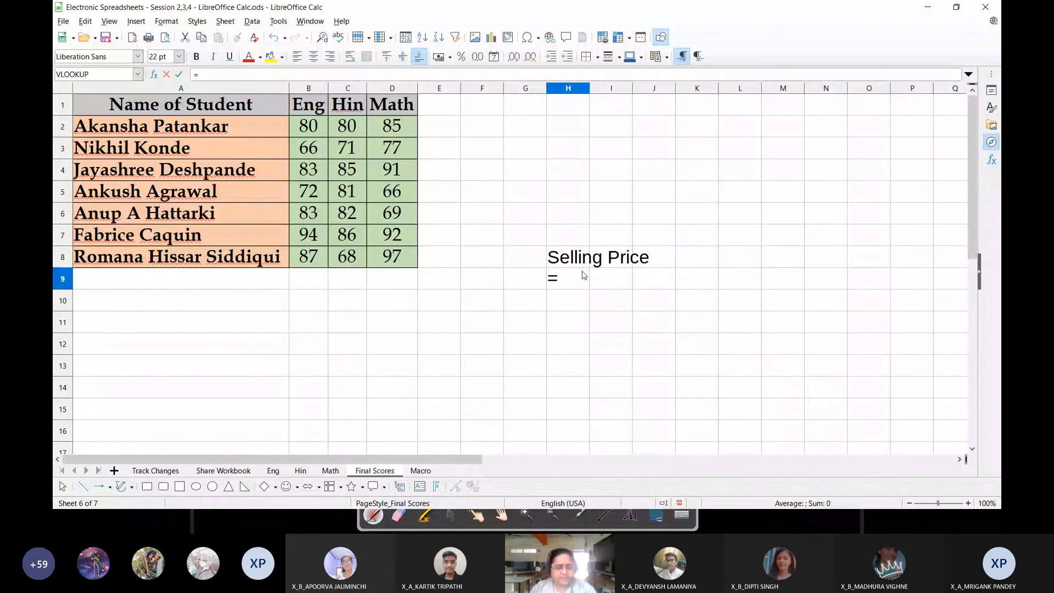
pyautogui.hotkey('alt', 'Tab')
pyautogui.hotkey('alt', 'Tab')
pyautogui.hotkey('alt', 'Tab')
pyautogui.hotkey('alt', 'Tab')
pyautogui.hotkey('alt', 'Tab')
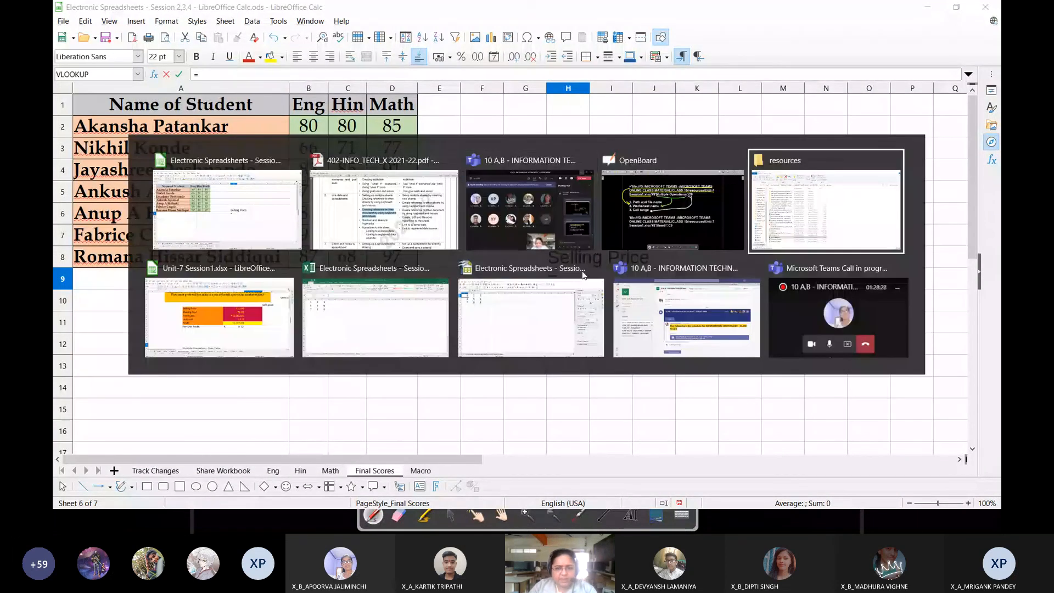
pyautogui.hotkey('alt', 'Tab')
pyautogui.hotkey('alt', 'Tab')
pyautogui.hotkey('alt', 'Tab')
pyautogui.hotkey('alt', 'Tab')
pyautogui.hotkey('alt', 'Tab')
pyautogui.hotkey('alt', 'Tab')
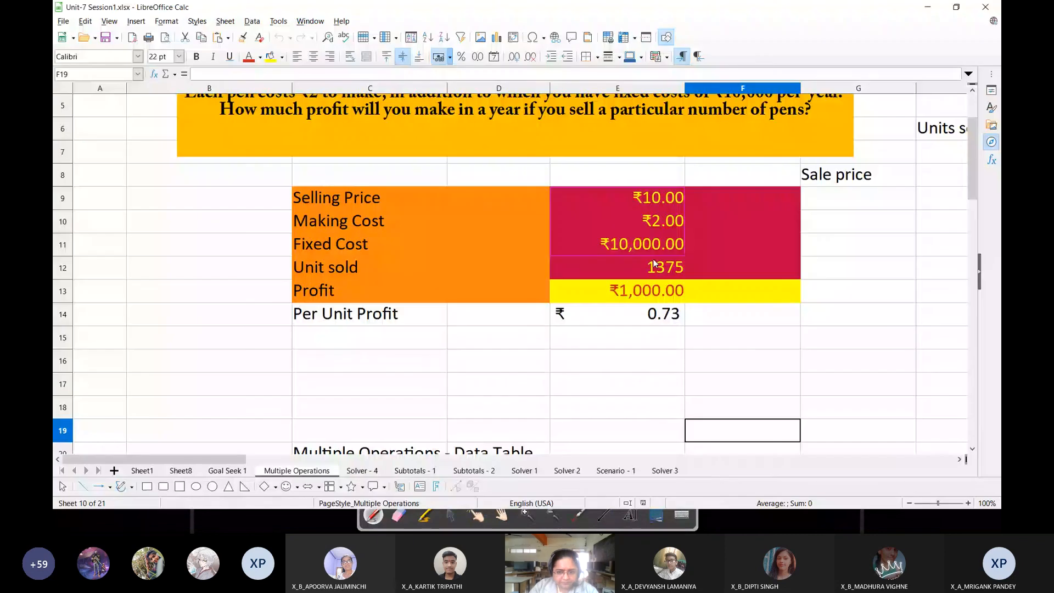
pyautogui.moveTo(659, 198); pyautogui.dragTo(660, 295)
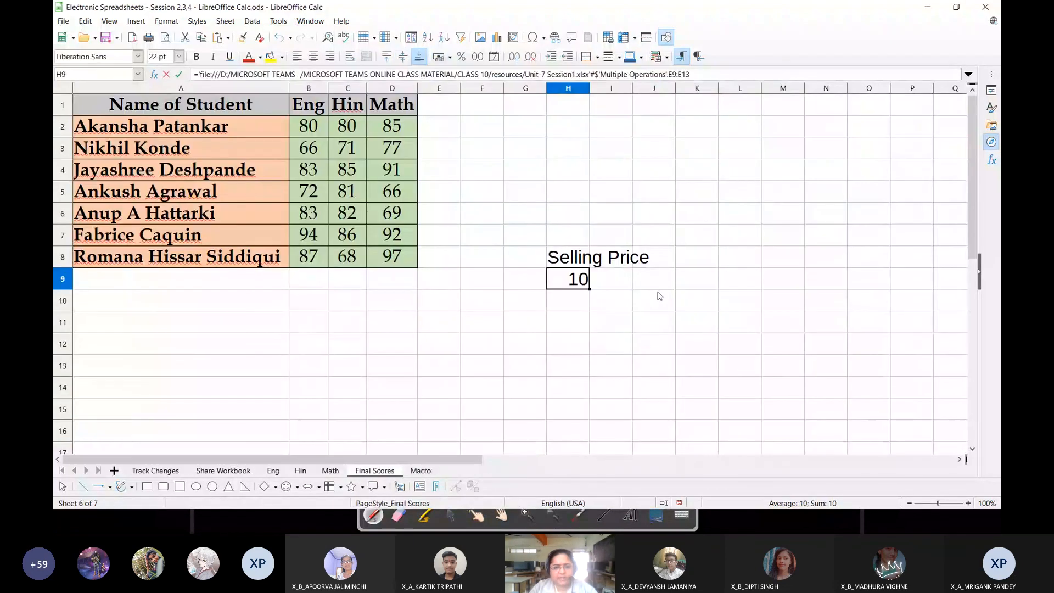
# Compare H9 with the source data on Multiple Operations and delete the external references in H8:H9 on Final Scores
pyautogui.hotkey('alt', 'Tab')
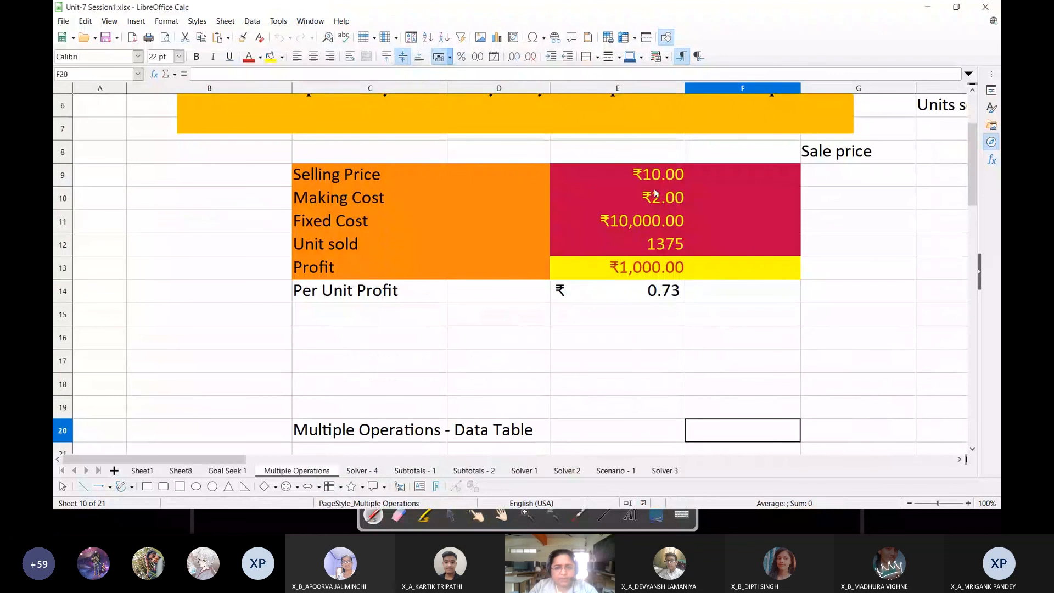
pyautogui.hotkey('alt', 'Tab')
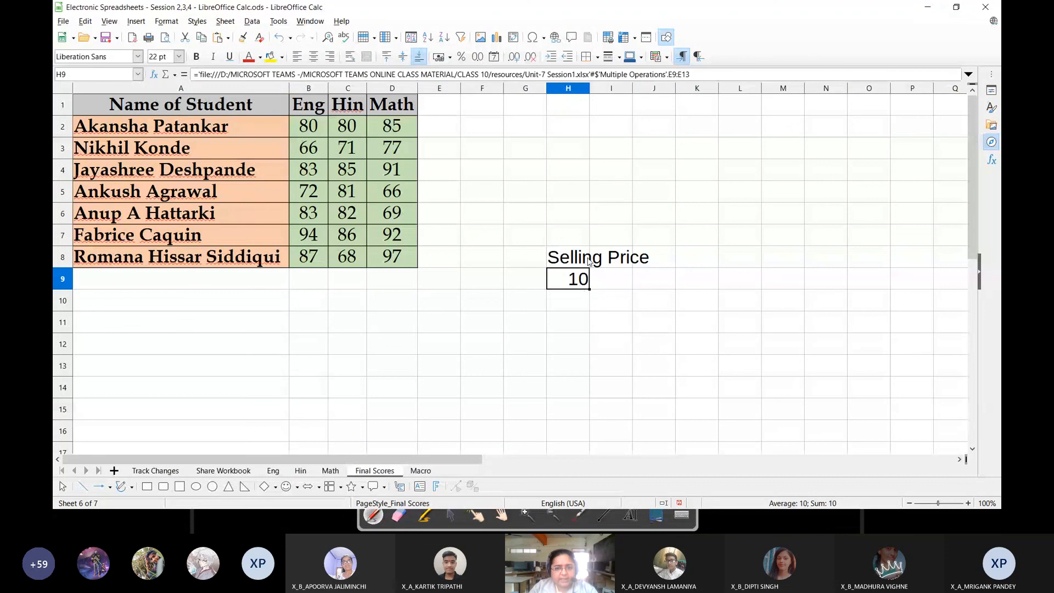
pyautogui.moveTo(588, 259); pyautogui.dragTo(567, 282)
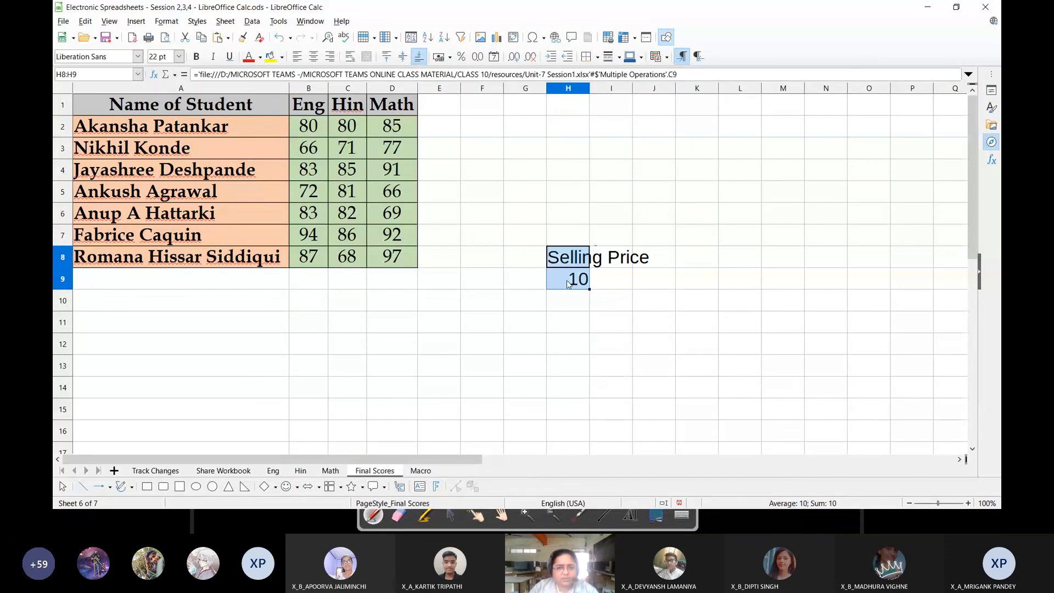
pyautogui.press('Delete')
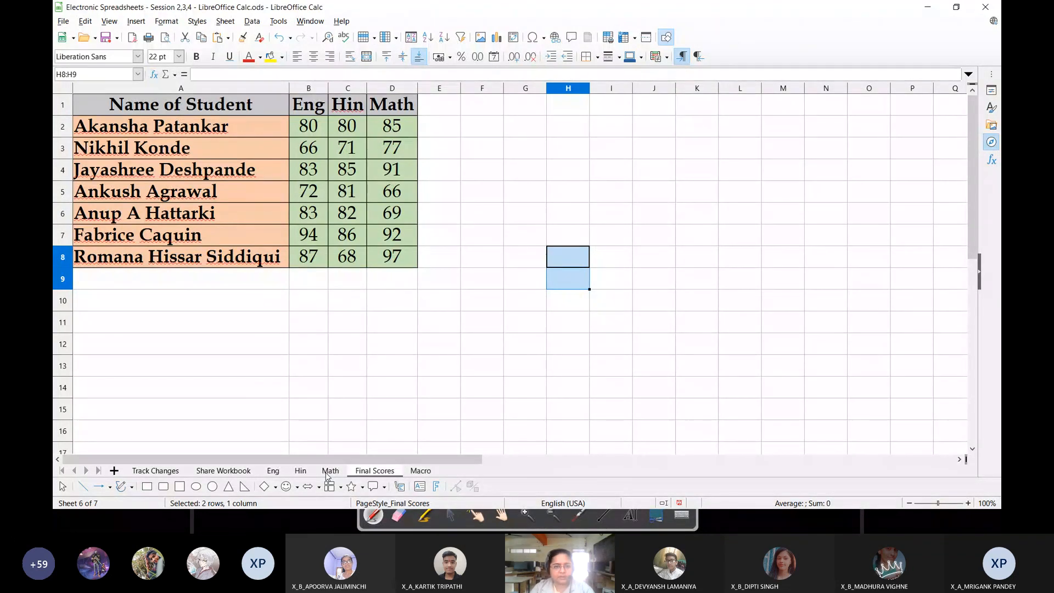
# Enter the label "Final Score" in D11 of Final Scores and its number 1 in C11
pyautogui.press('Return')
pyautogui.press('Return')
pyautogui.press('Down')
pyautogui.press('Down')
pyautogui.press('Down')
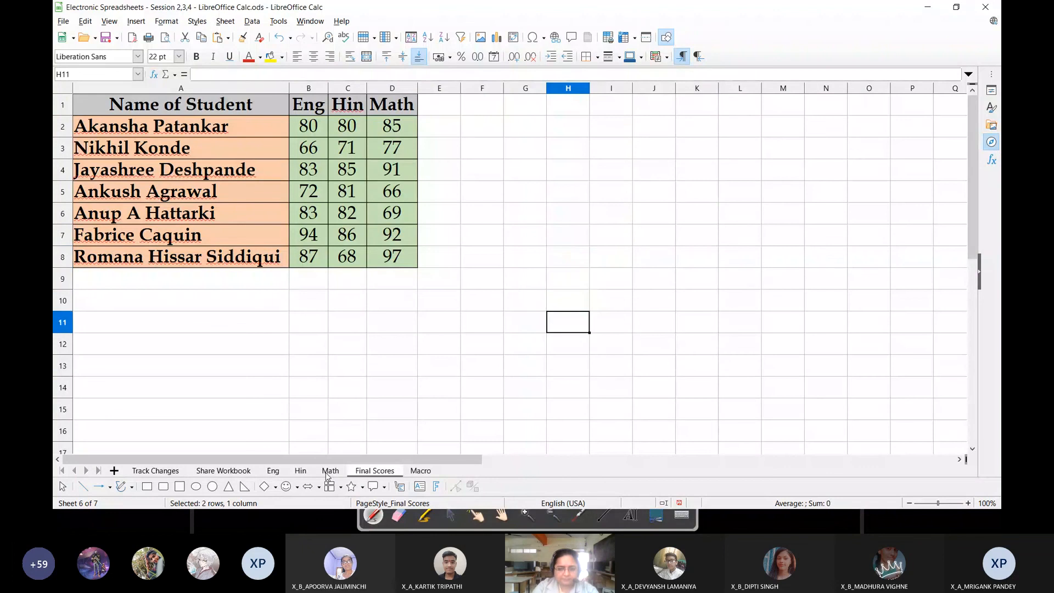
pyautogui.press('Left')
pyautogui.press('Left')
pyautogui.press('Left')
pyautogui.press('Left')
pyautogui.write('Fin')
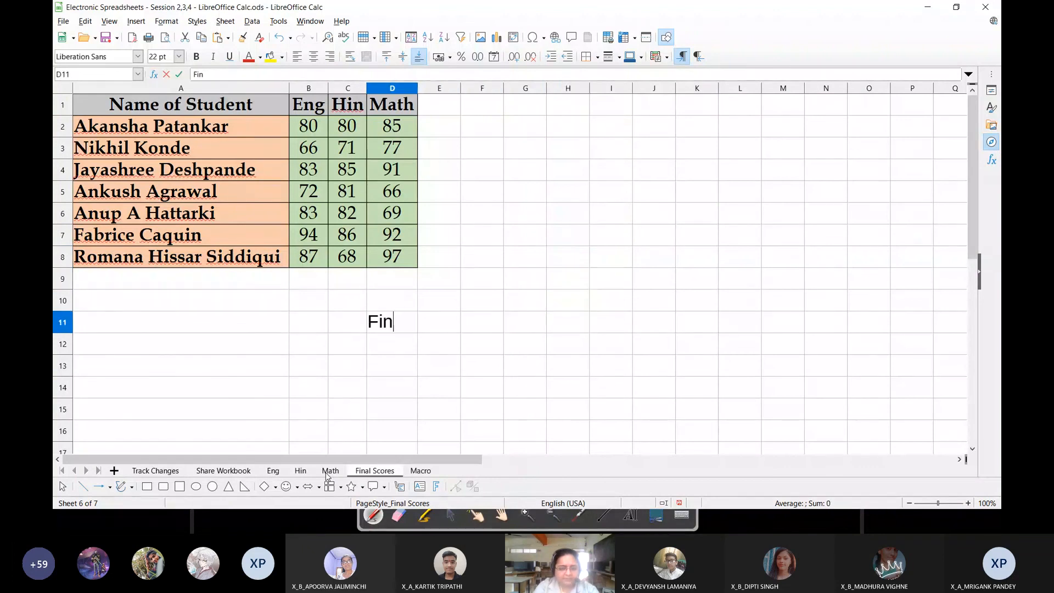
pyautogui.write('al Score')
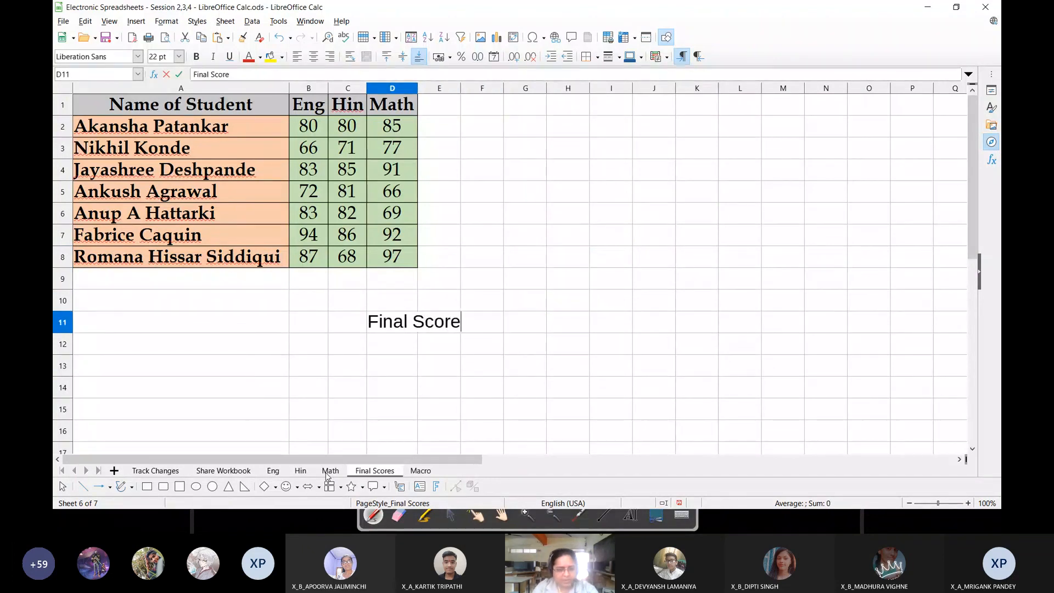
pyautogui.press('Return')
pyautogui.press('Up')
pyautogui.press('Left')
pyautogui.write('1')
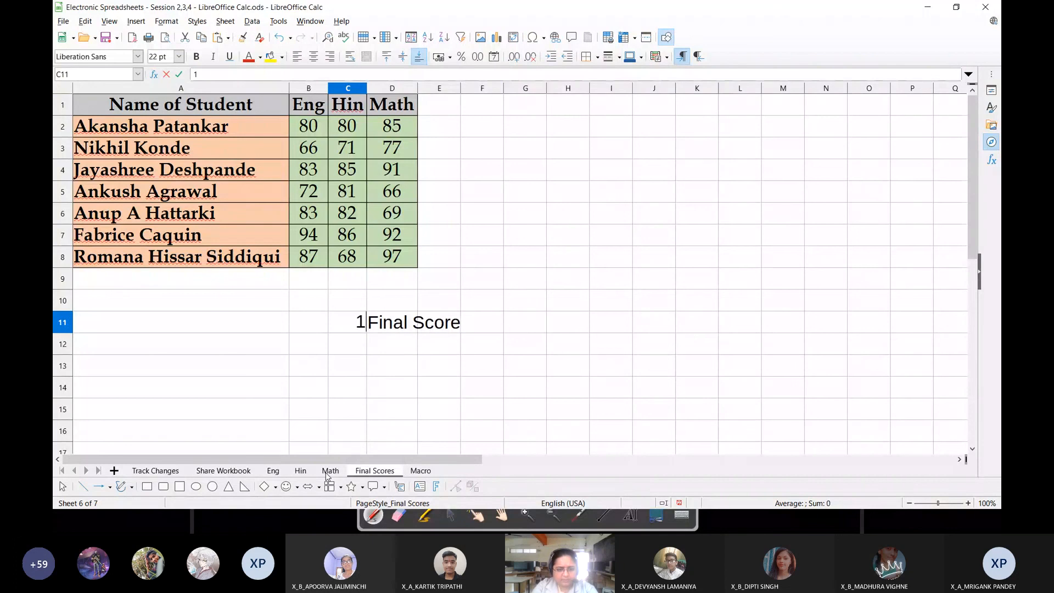
pyautogui.press('Return')
# Enter 2 in C12 and the sheet name "Eng" in D12 as the second list entry
pyautogui.write('2')
pyautogui.press('Right')
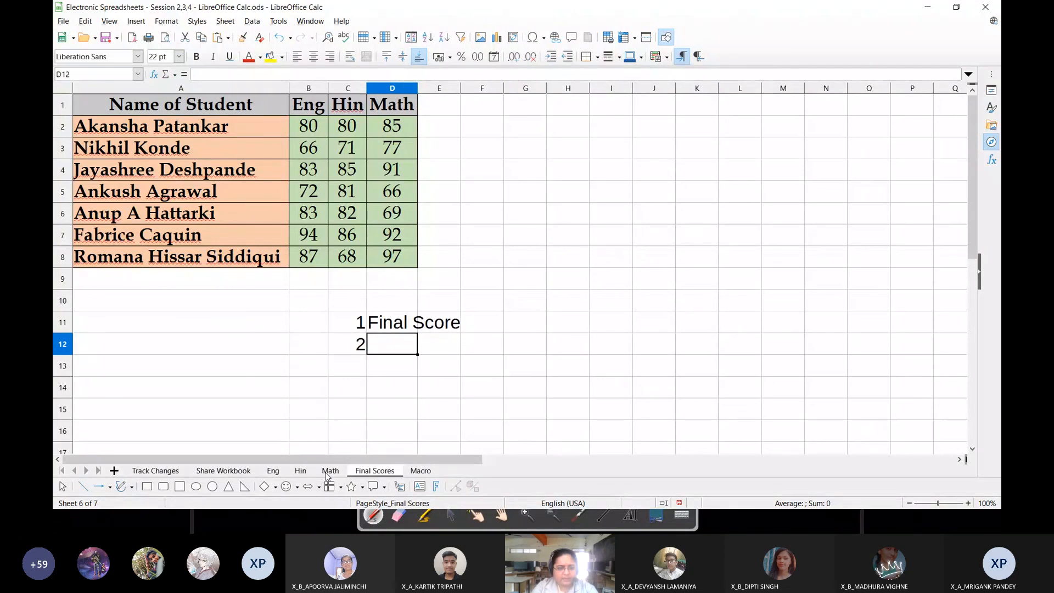
pyautogui.write('Eng')
pyautogui.press('Return')
pyautogui.press('Left')
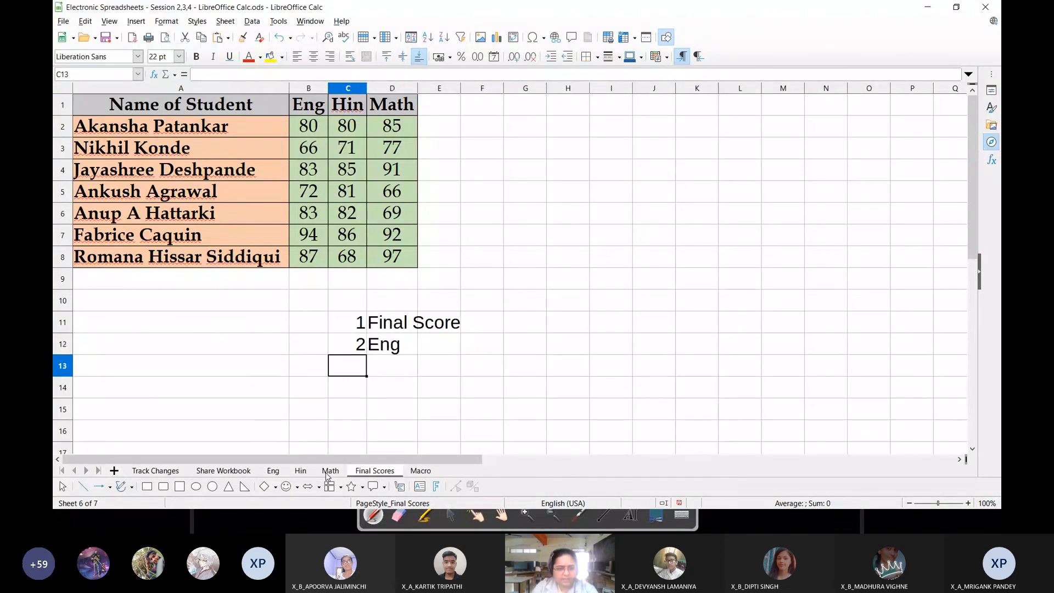
# Complete the numbered list with 3 "Hin" in C13:D13 and 4 "Math" in C14:D14
pyautogui.write('3')
pyautogui.press('Right')
pyautogui.write('h')
pyautogui.press('BackSpace')
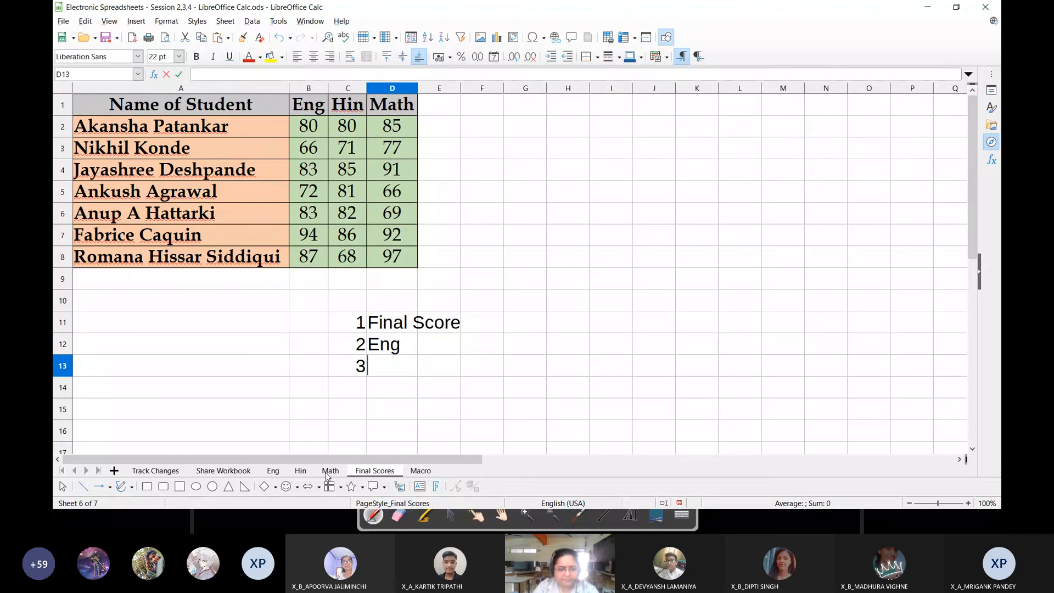
pyautogui.write('Hin')
pyautogui.press('Return')
pyautogui.press('Left')
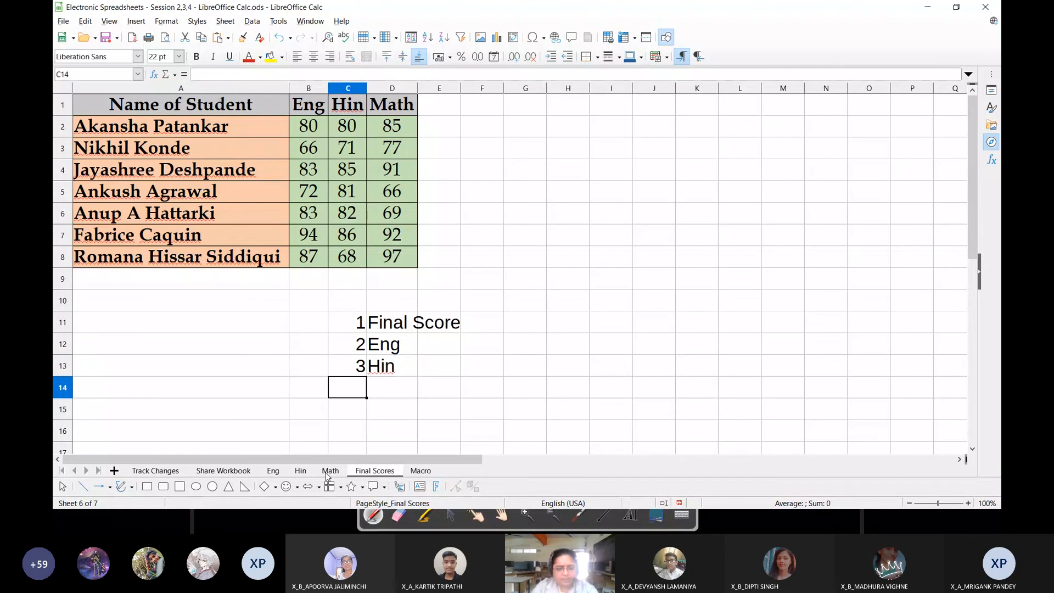
pyautogui.write('4')
pyautogui.press('Right')
pyautogui.write('Math')
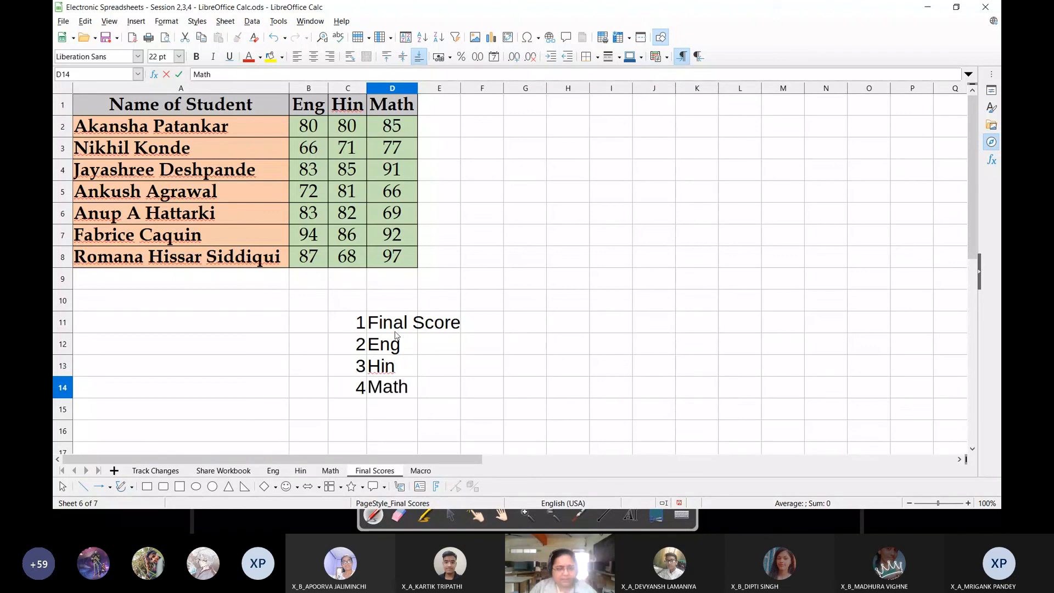
# Start a VLOOKUP formula in E2 of Final Scores with A2 as the search criterion
pyautogui.click(458, 134)
pyautogui.write('=')
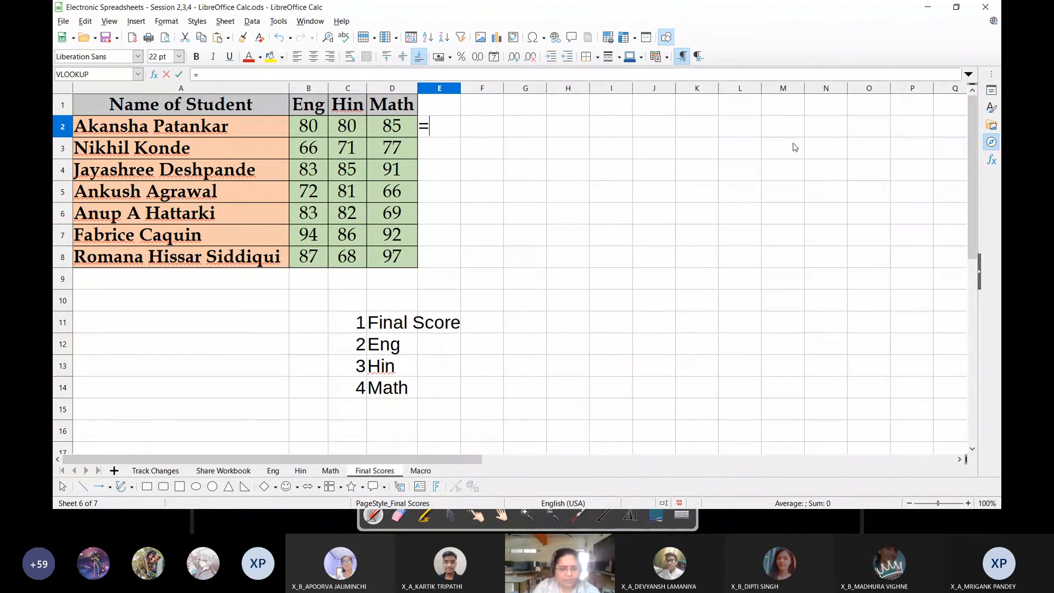
pyautogui.write('vlookup(')
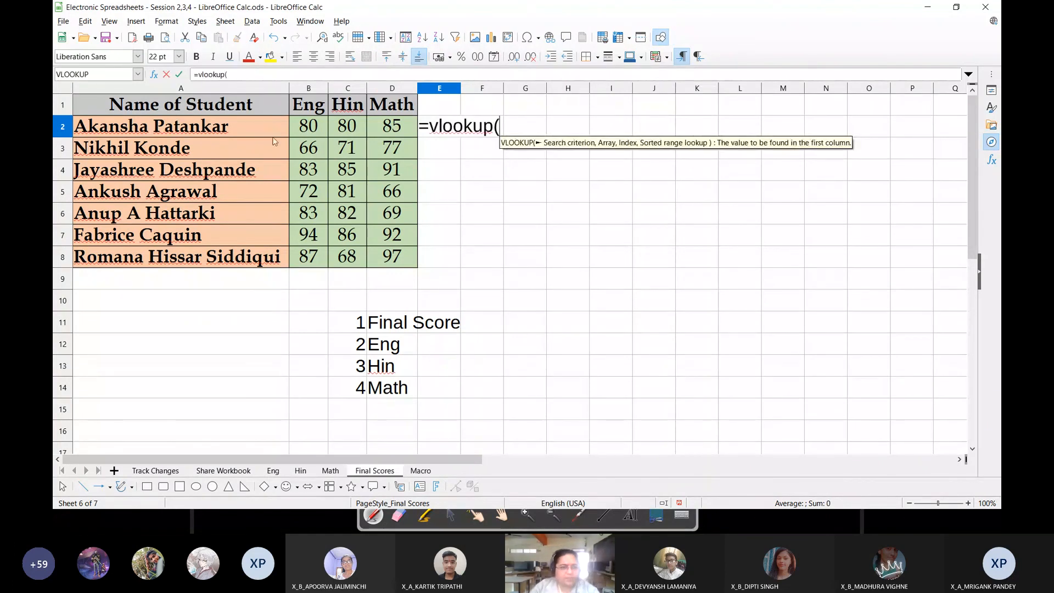
pyautogui.click(210, 124)
pyautogui.write(',')
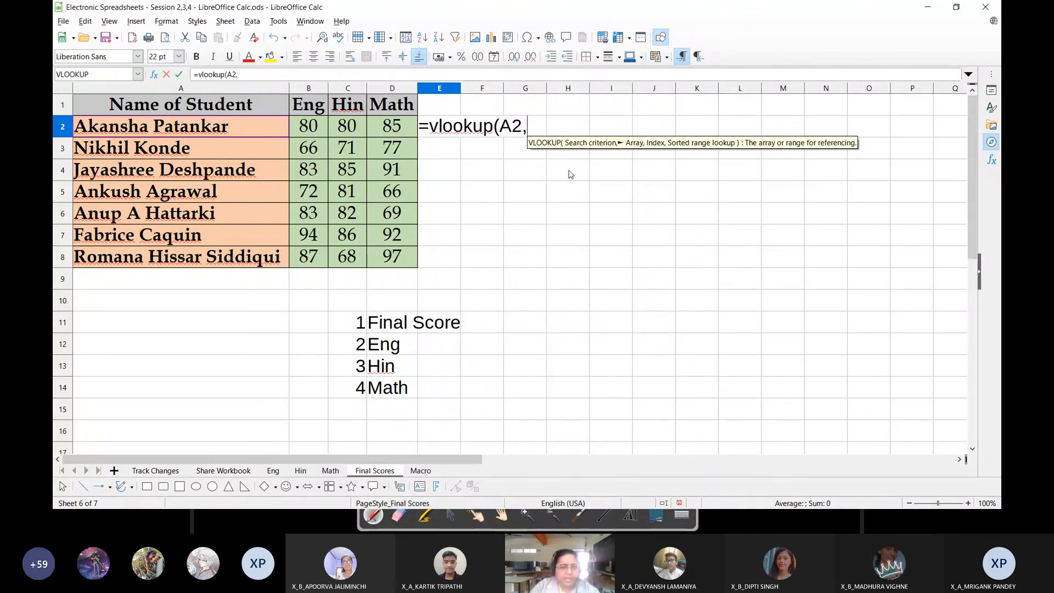
# Try to use C14:D18 on Sheet1 of the Unit-7 Session1.xlsx workbook as the array of the VLOOKUP formula
pyautogui.hotkey('alt', 'Tab')
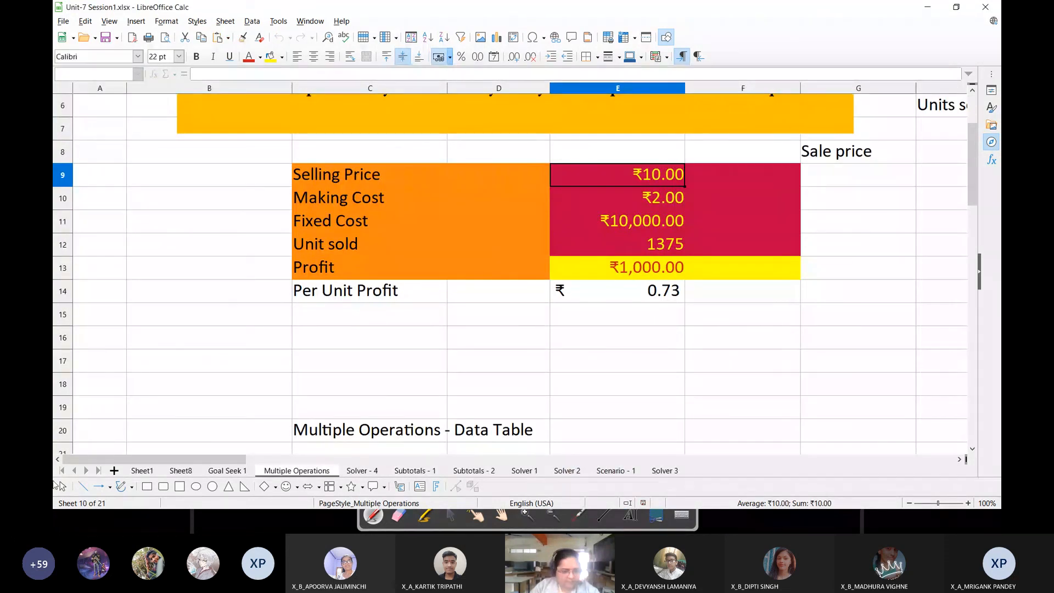
pyautogui.click(143, 470)
pyautogui.scroll(-3, 306, 343)
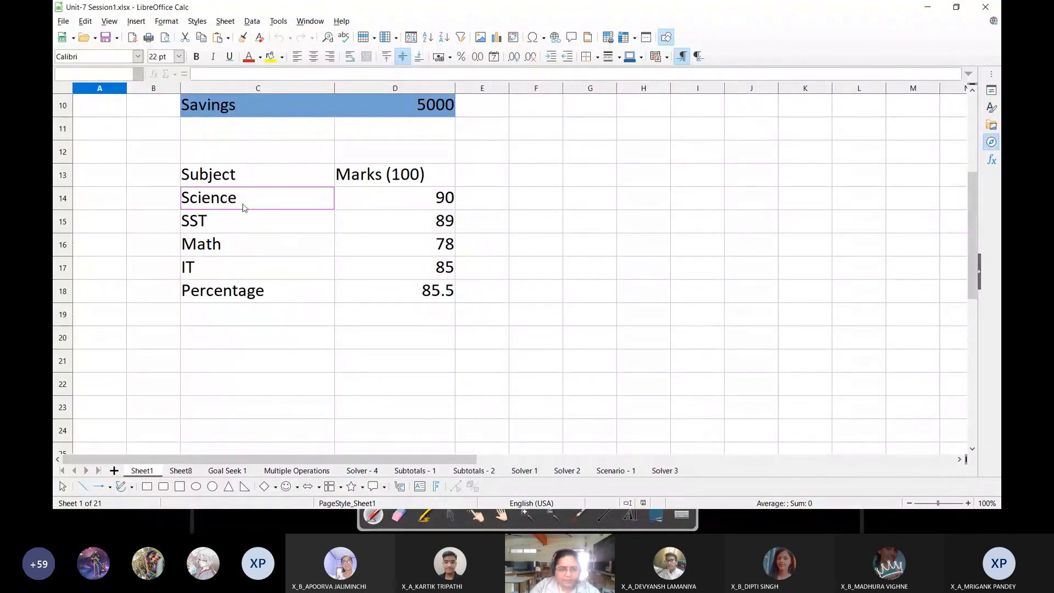
pyautogui.moveTo(244, 207); pyautogui.dragTo(409, 299)
pyautogui.write(',')
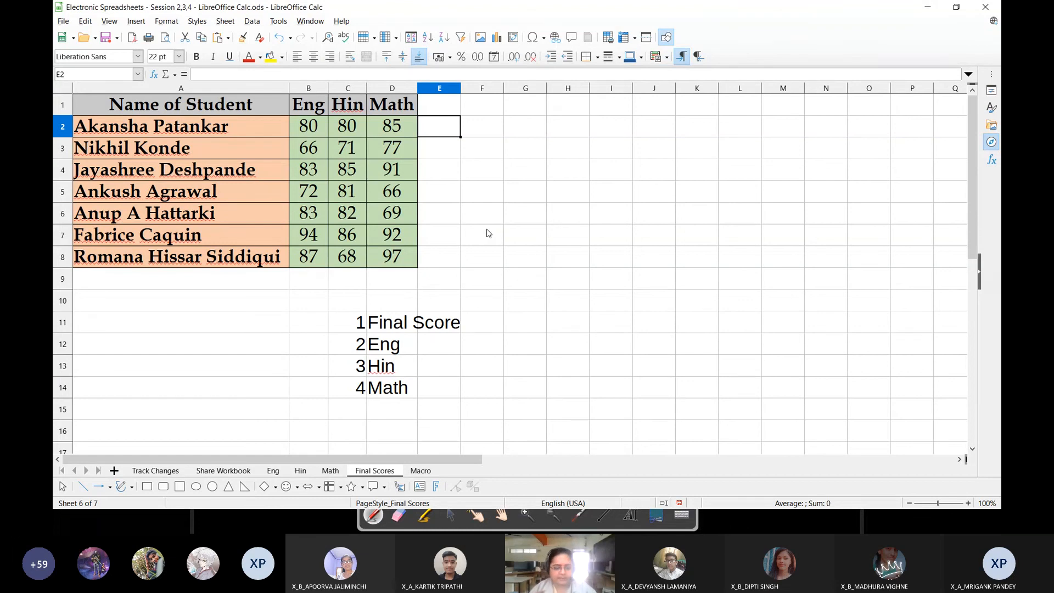
# Switch to the Microsoft Teams meeting window with the meeting chat
pyautogui.hotkey('alt', 'Tab')
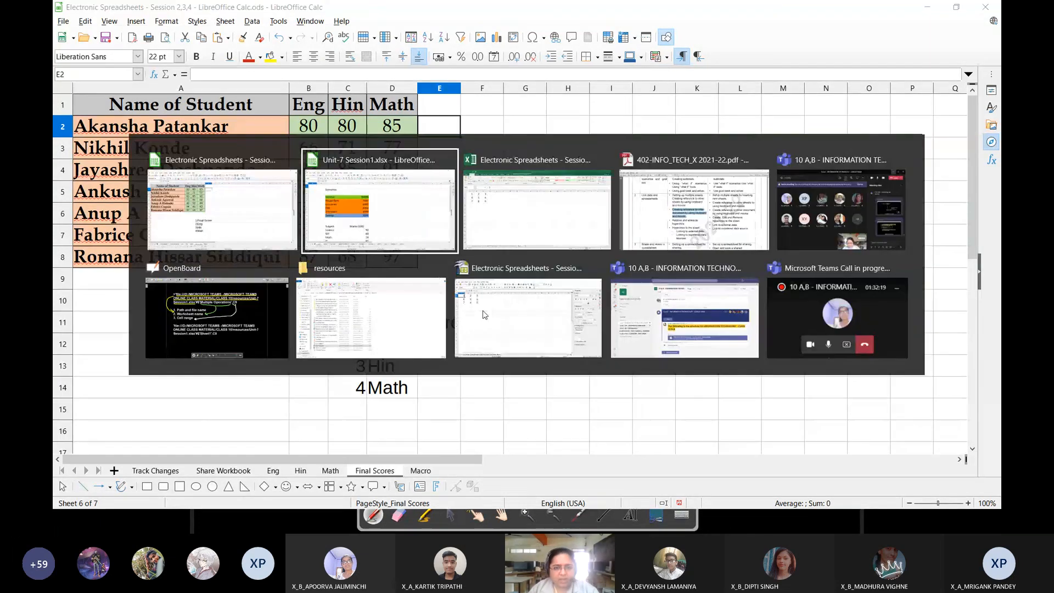
pyautogui.hotkey('alt', 'Tab')
pyautogui.hotkey('alt', 'Tab')
pyautogui.hotkey('alt', 'Tab')
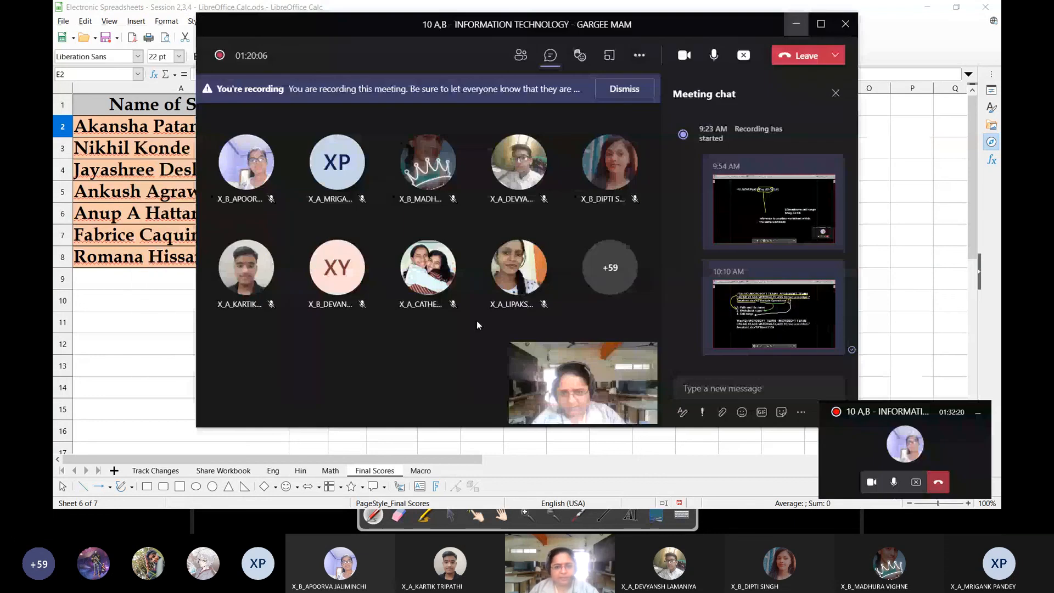